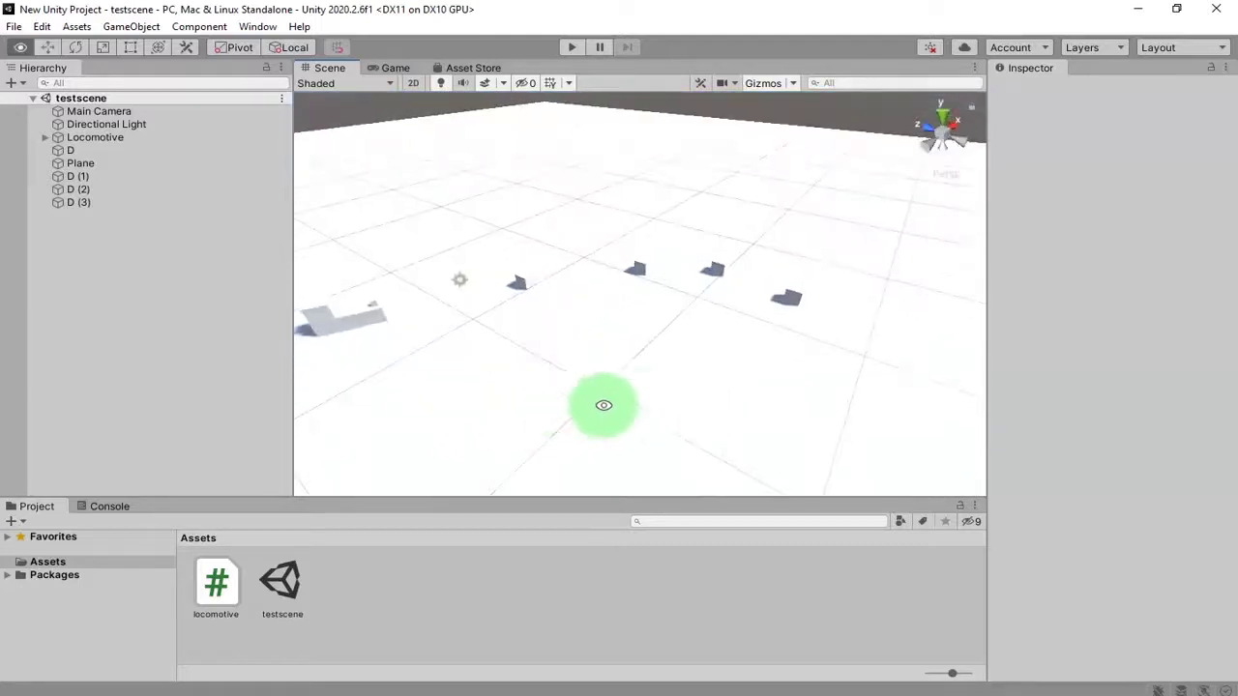
Play the test scene and observe the moving locomotive from the Scene view.
left_click(569, 44)
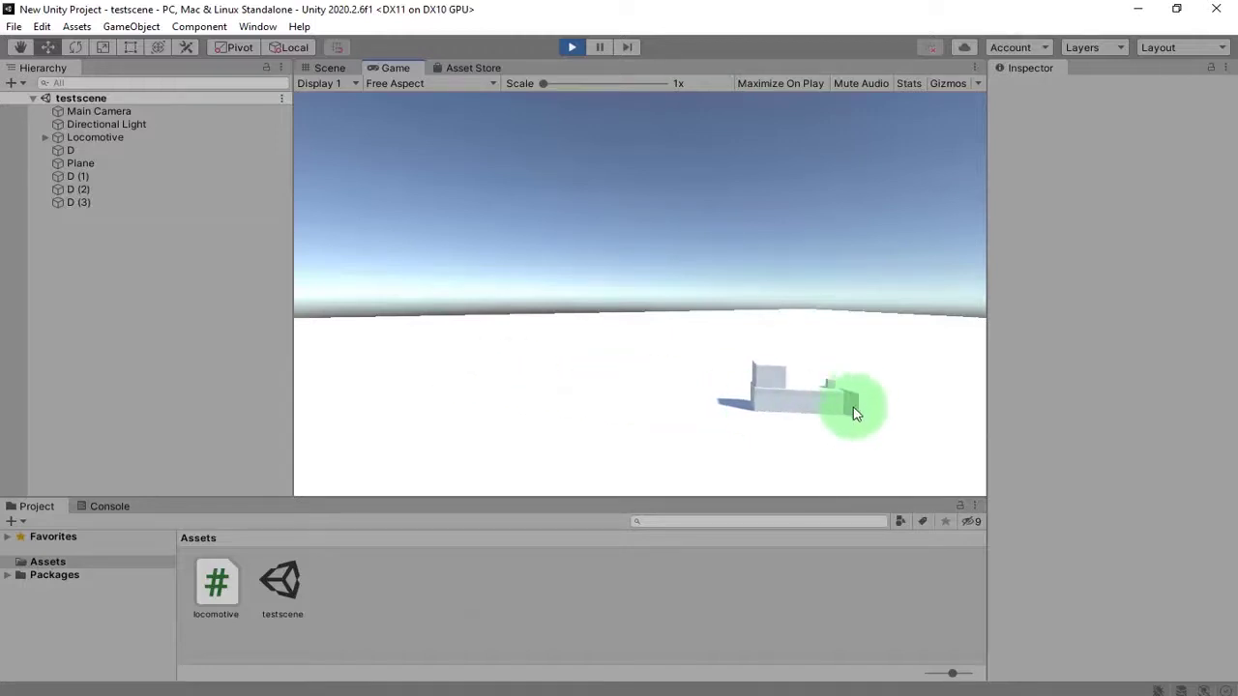
left_click(339, 70)
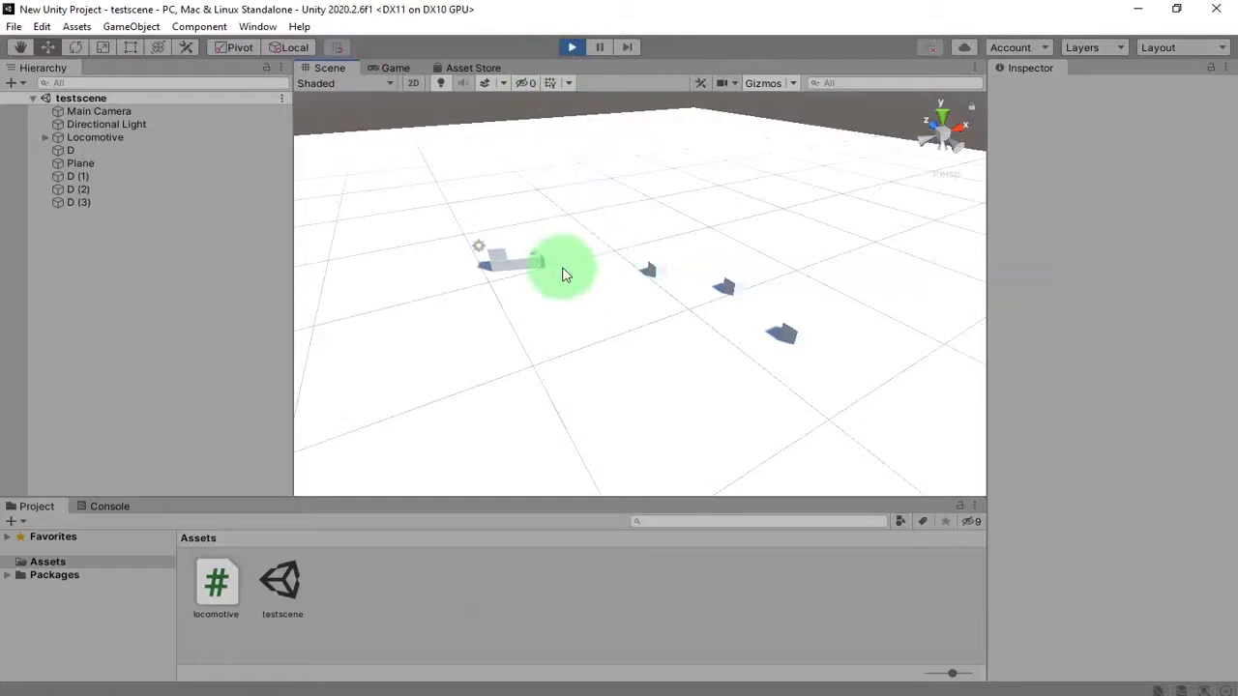
left_click_drag(545, 365, 592, 402, "alt")
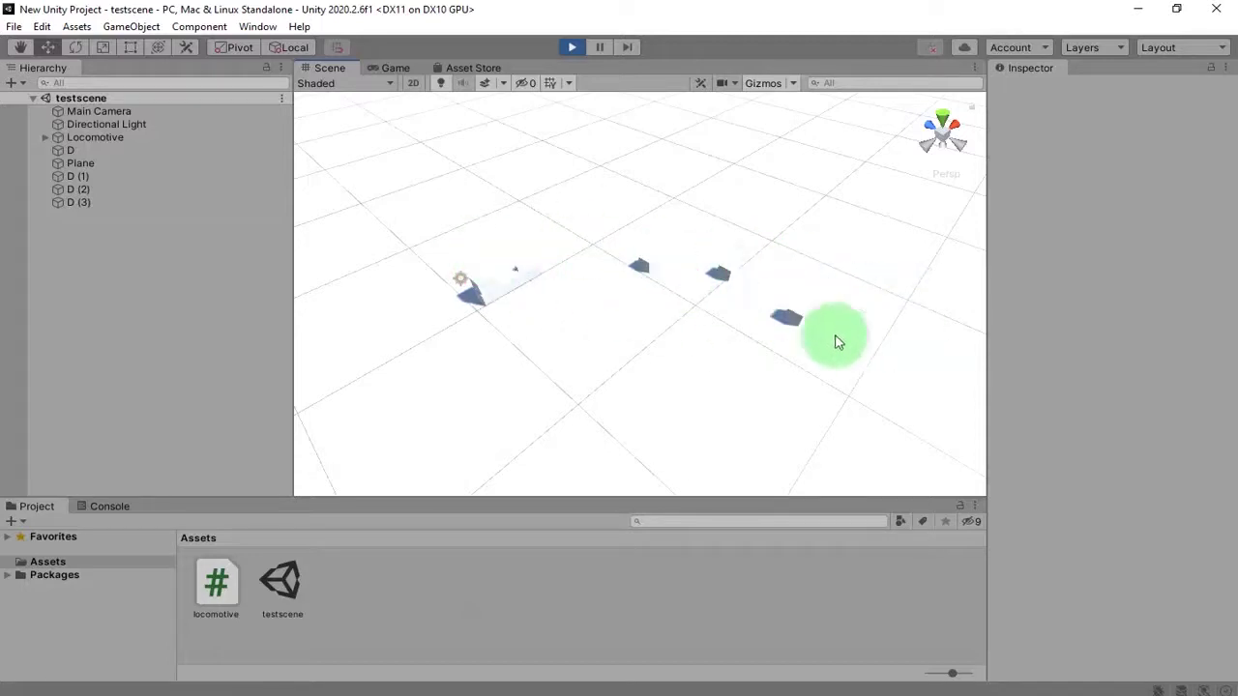
Move destination cube D to several spots on the plane during play to test how the locomotive follows it, and stop playing.
left_click(502, 301)
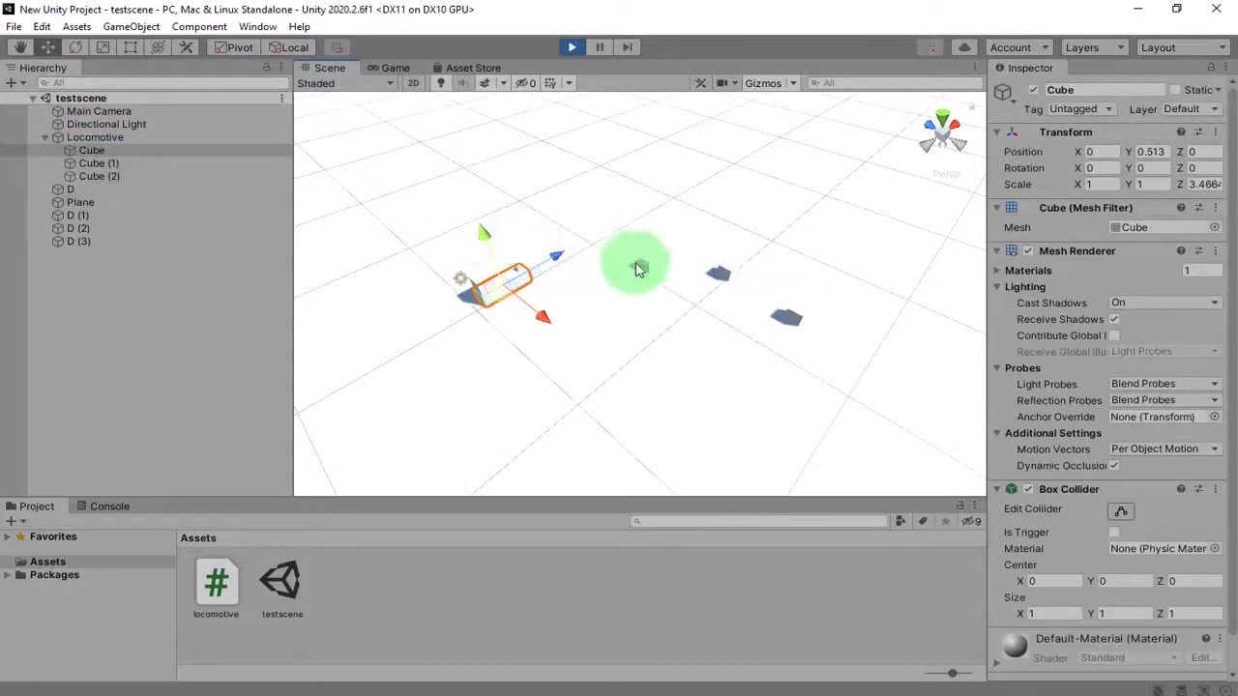
left_click(99, 215)
left_click(100, 188)
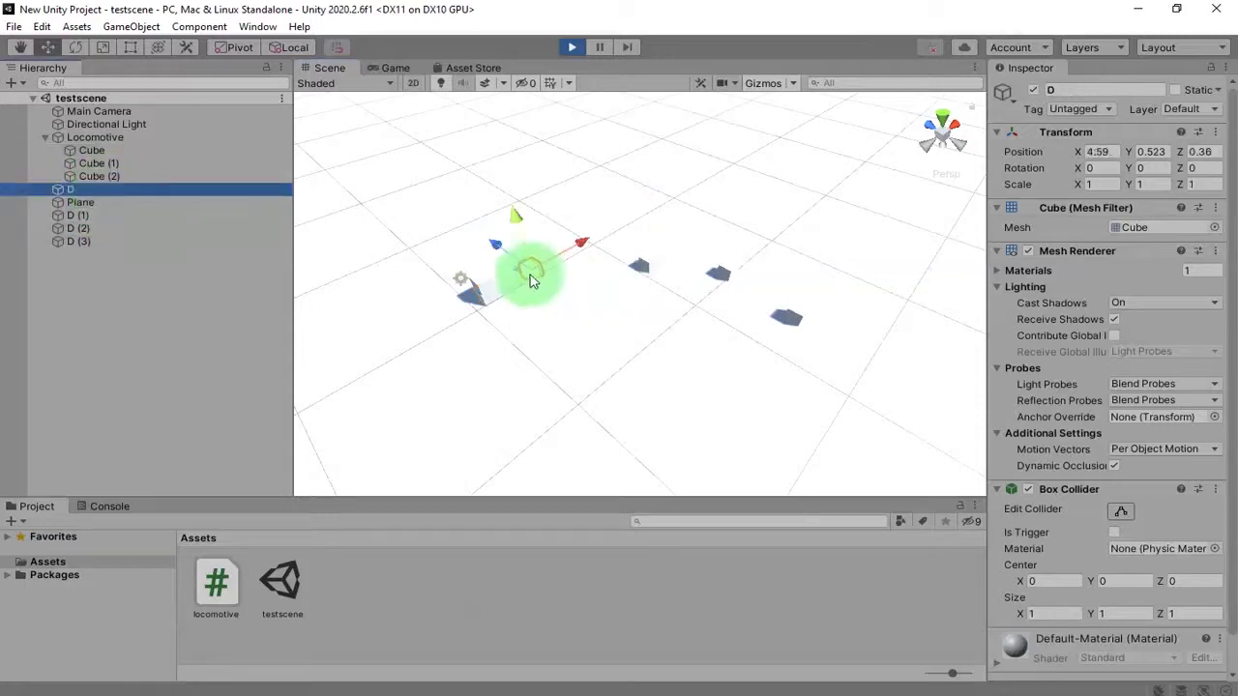
left_click_drag(531, 283, 533, 177)
middle_click_drag(533, 177, 627, 373)
left_click_drag(510, 255, 689, 308)
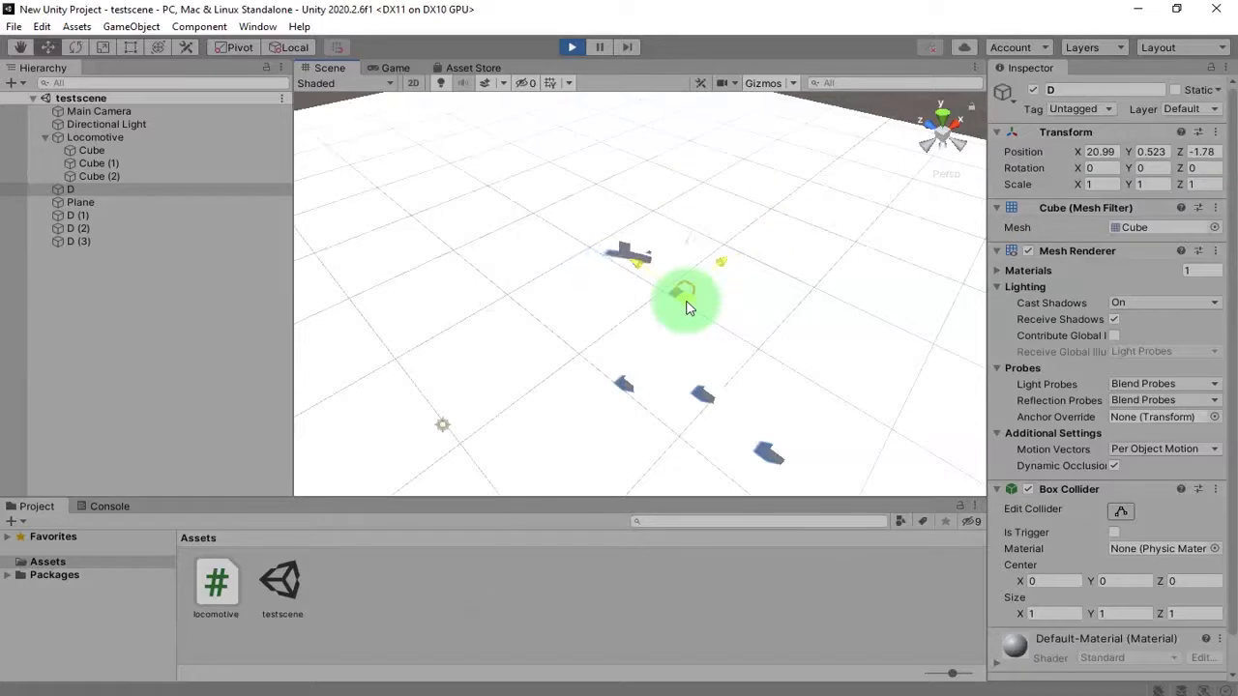
left_click_drag(687, 308, 630, 390)
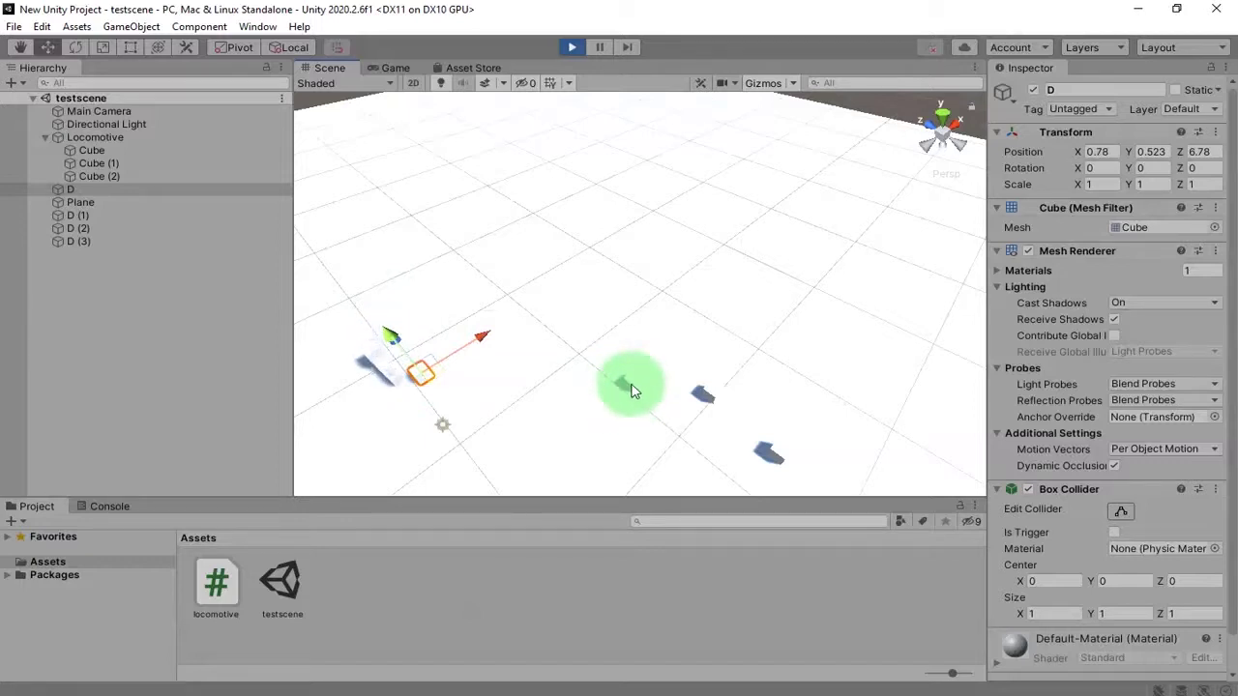
left_click_drag(431, 377, 545, 207)
left_click(573, 47)
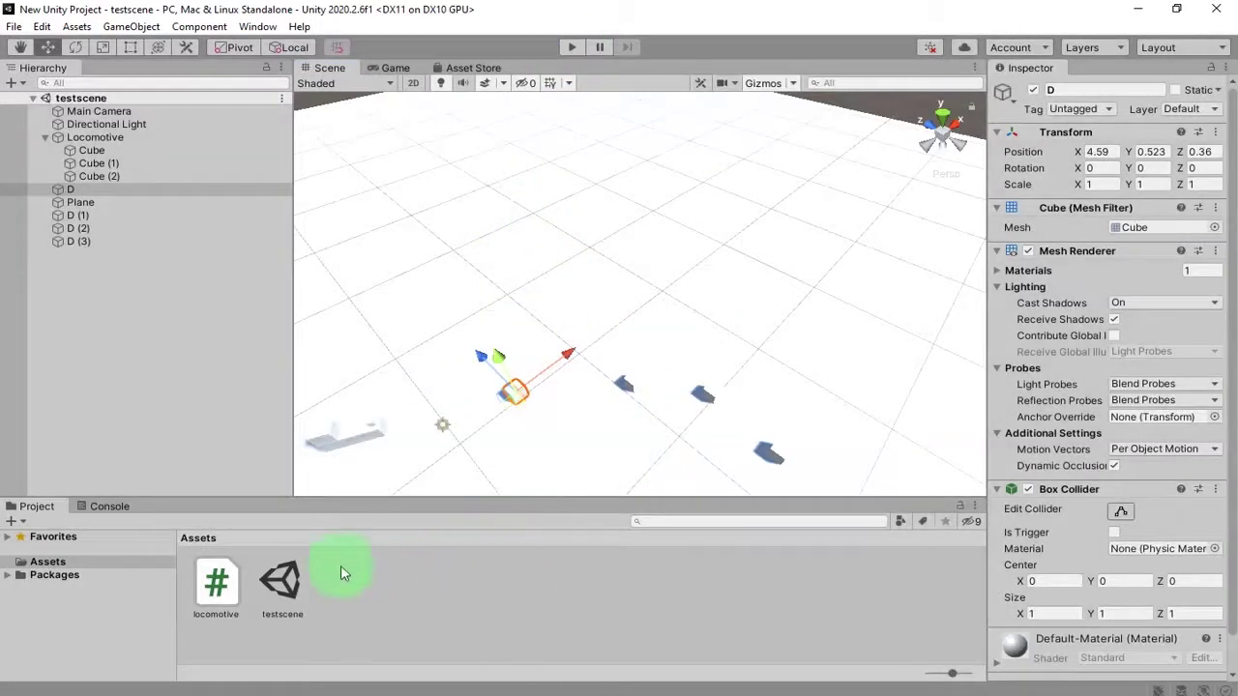
Open the locomotive script in Notepad++ and review its variable declarations, highlighting the destination variable.
left_click(231, 602)
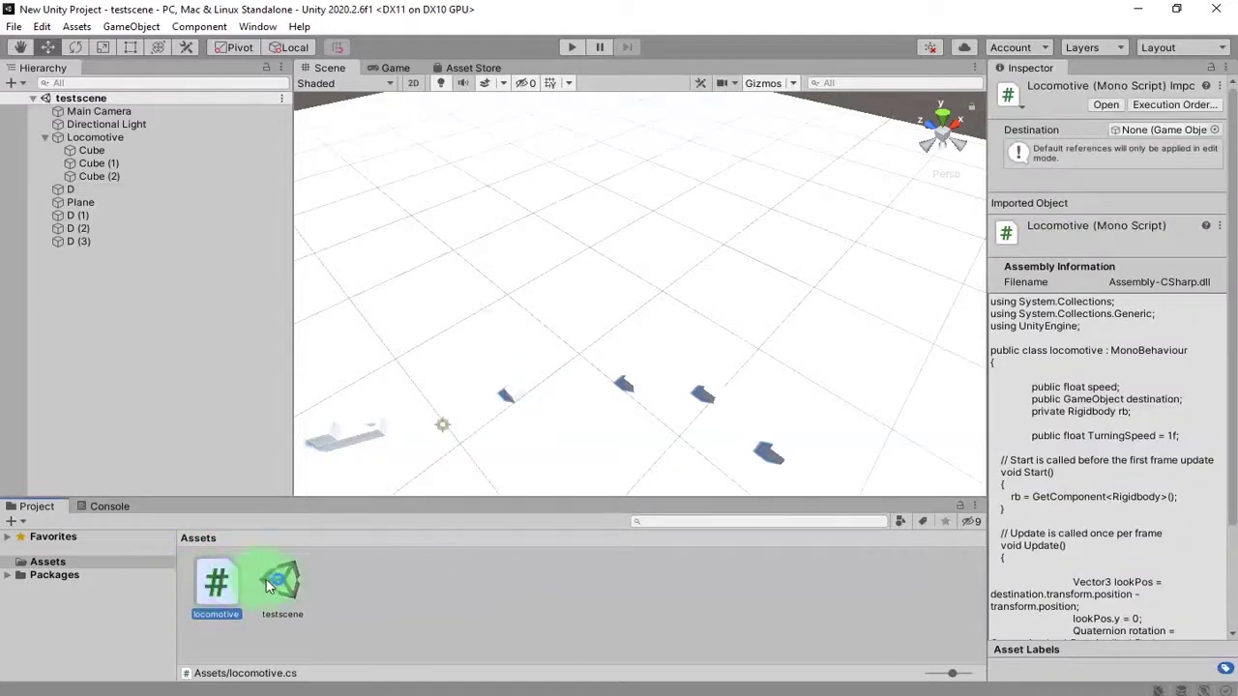
double_click(230, 585)
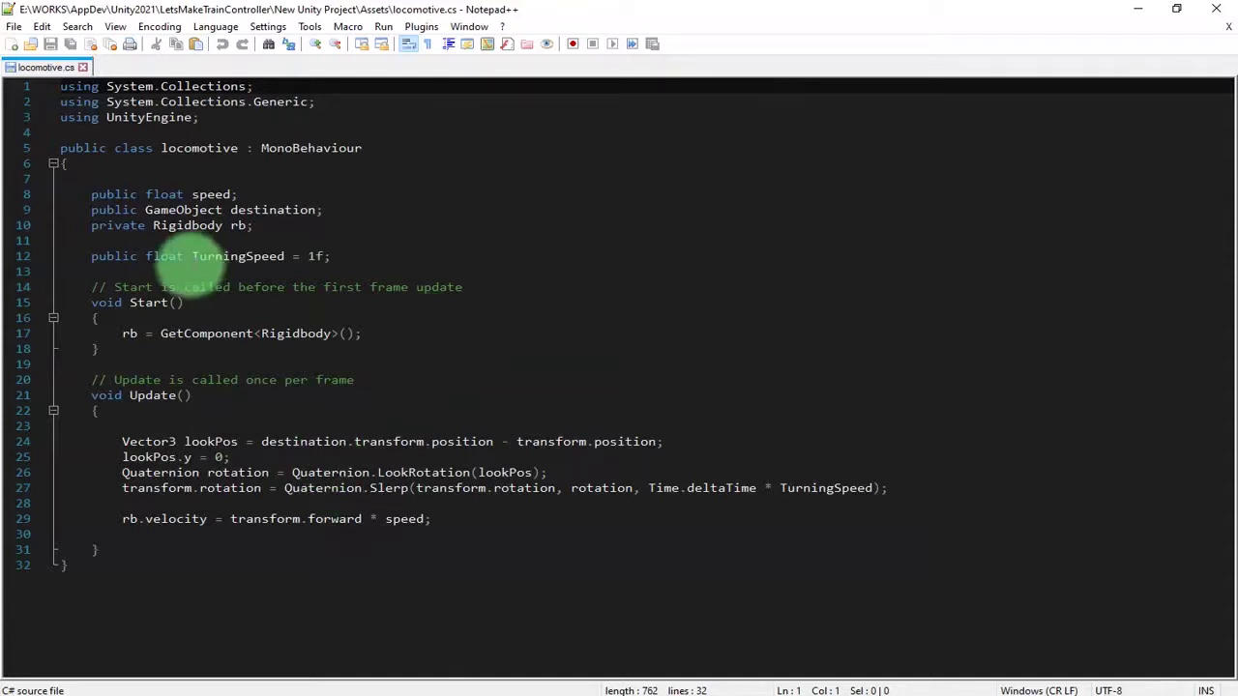
left_click(208, 271)
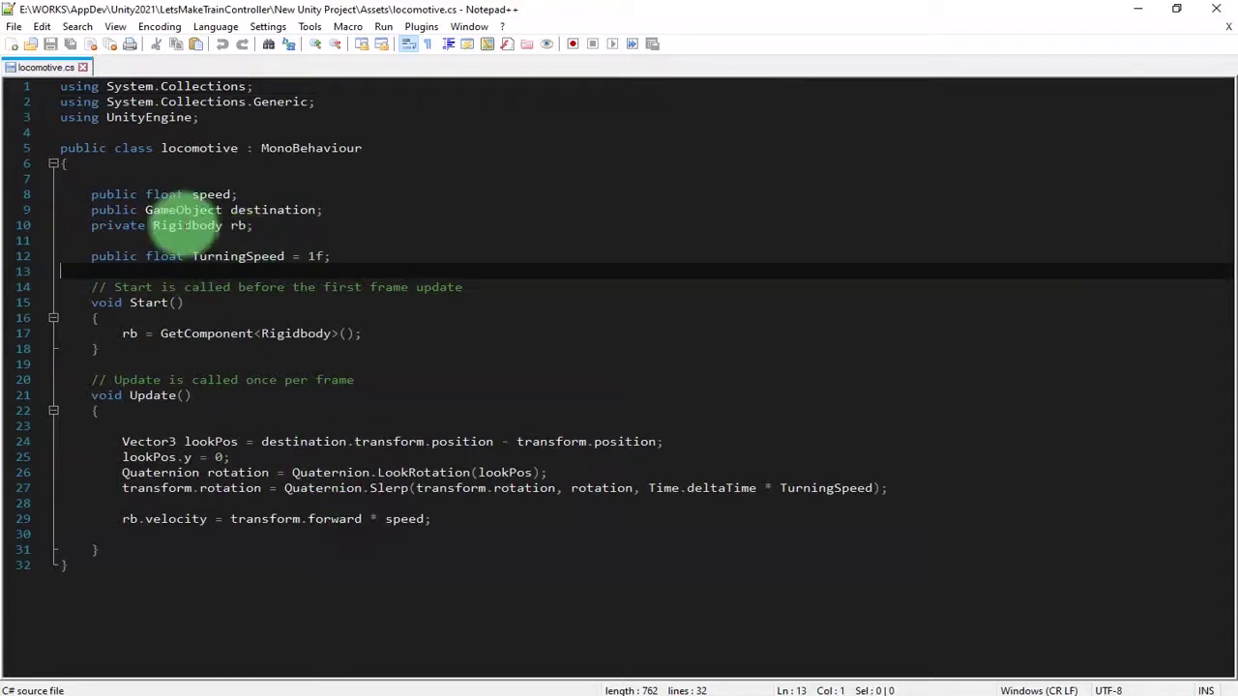
left_click(184, 225)
left_click(177, 193)
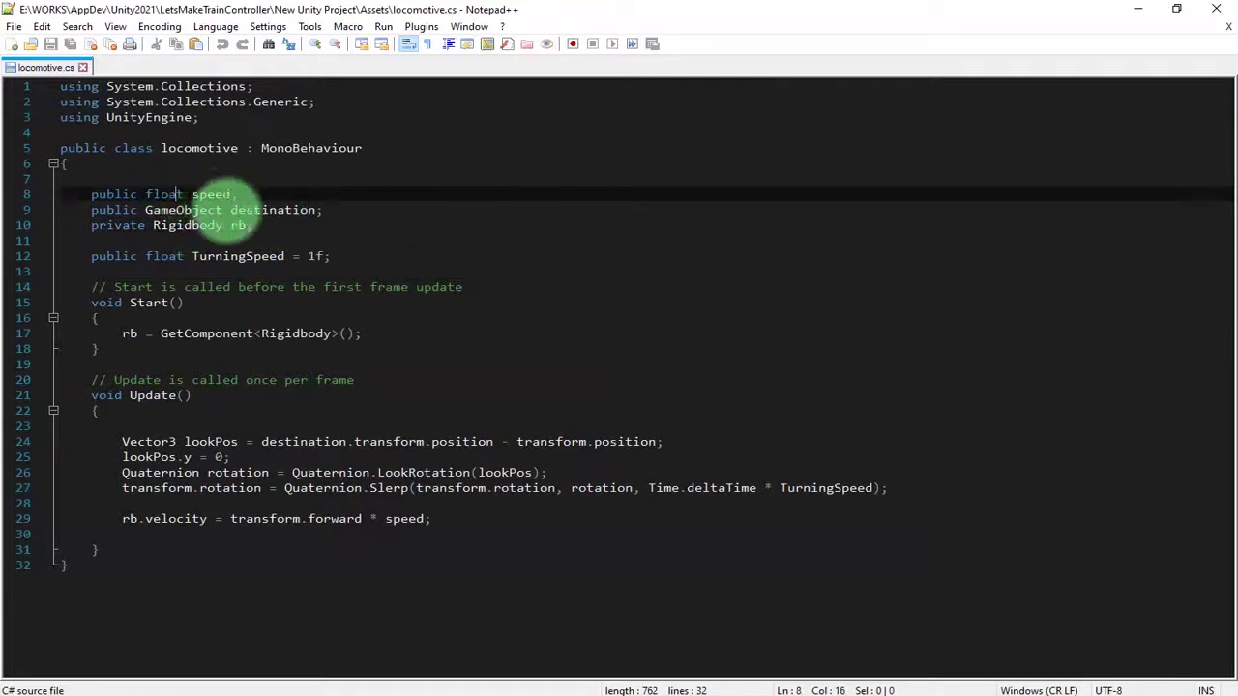
double_click(276, 210)
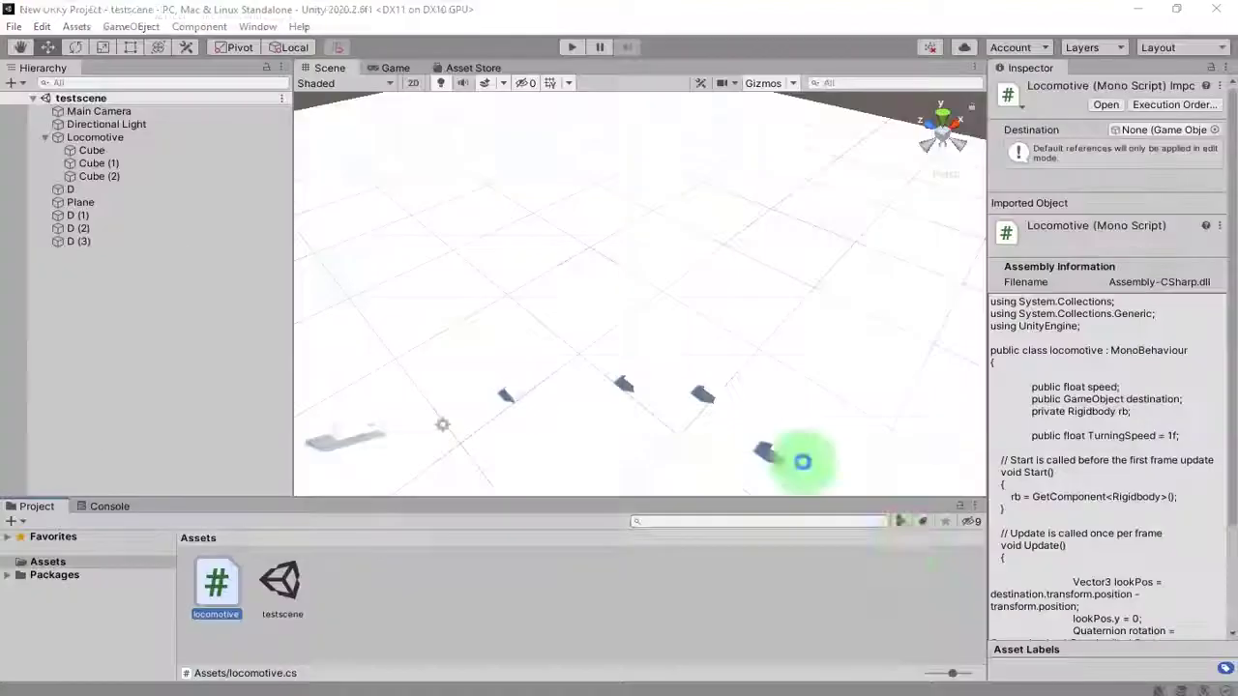
In Unity, locate the object assigned as the Locomotive's Destination and move cube D to about X 7.59, Z 5.37.
left_click(103, 140)
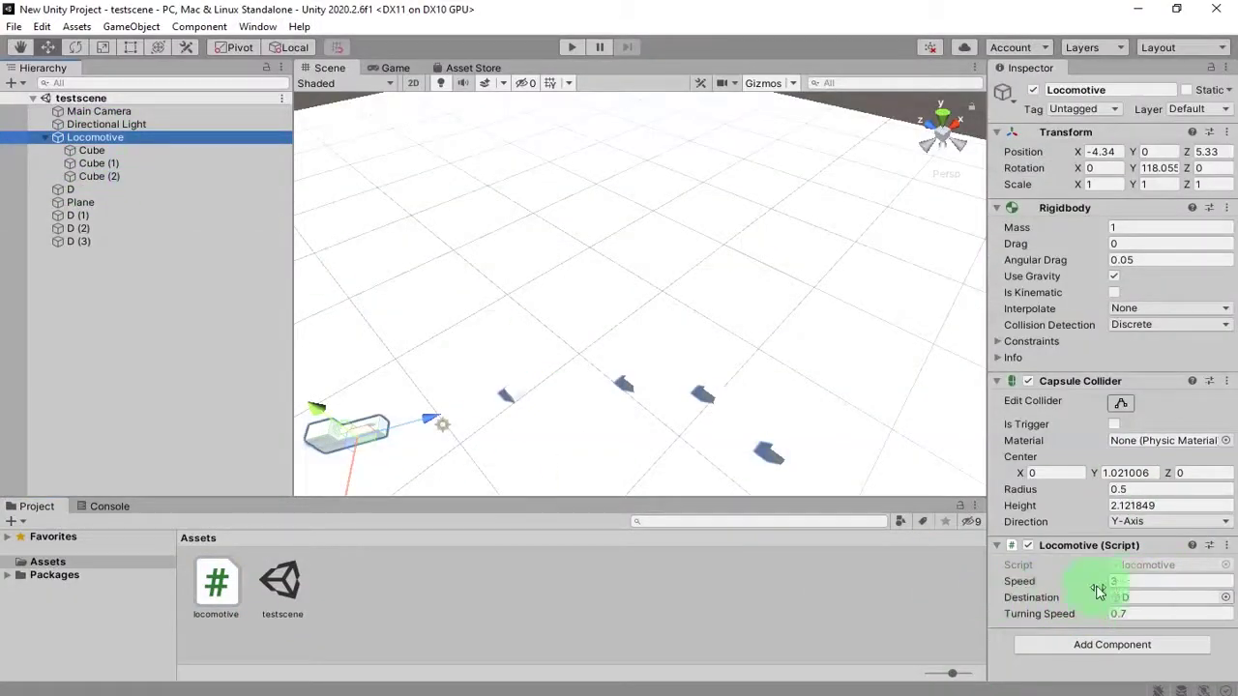
left_click(1148, 600)
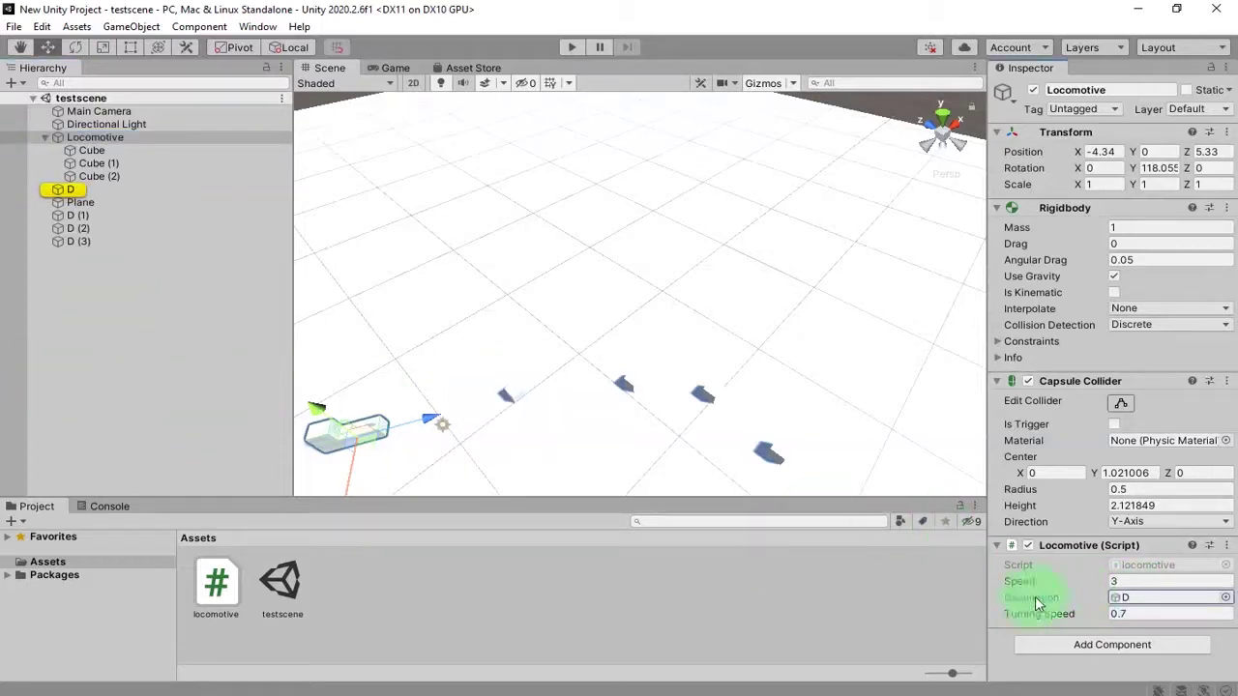
left_click(510, 399)
left_click_drag(513, 411, 512, 349)
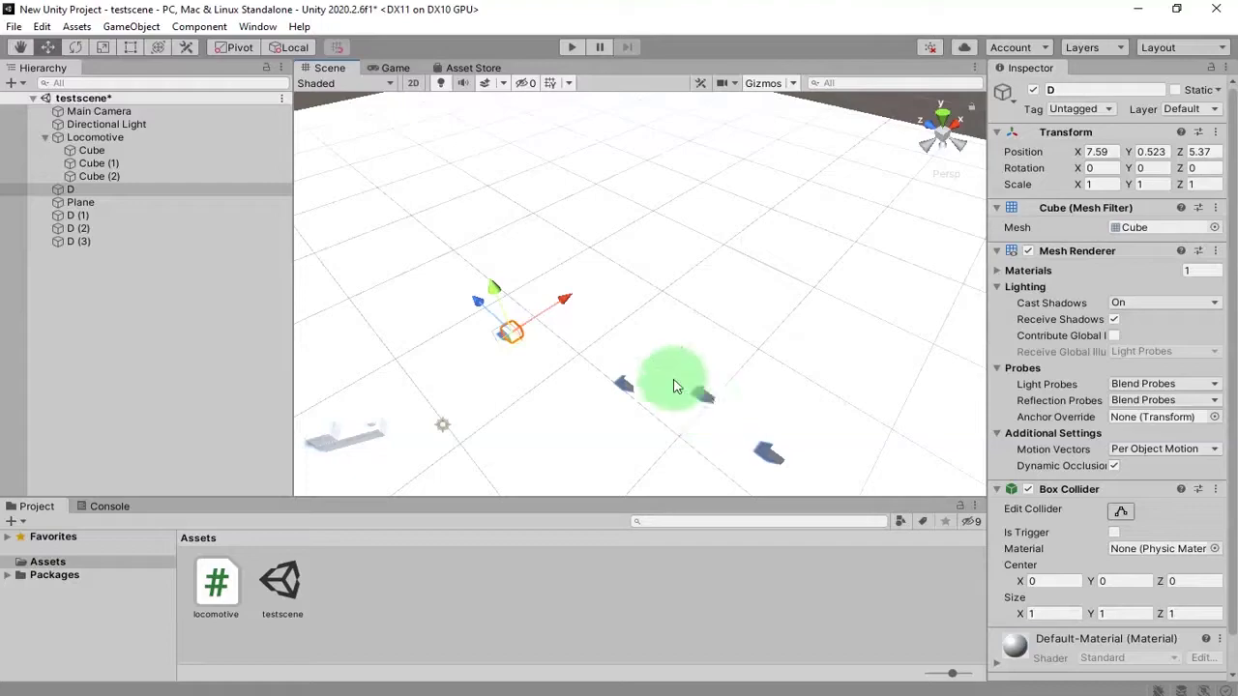
In Notepad++, delete the "public GameObject destination;" line from locomotive.cs, remove the blank line it leaves and save the script.
left_click(851, 694)
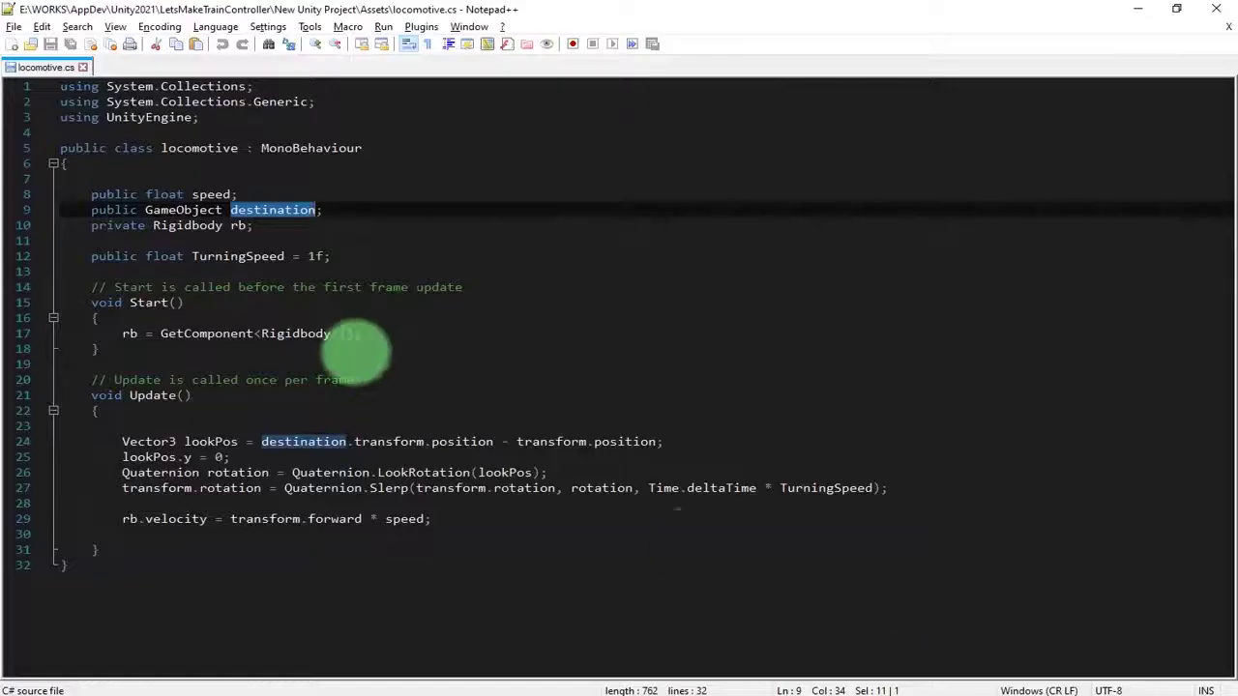
left_click(356, 351)
left_click(359, 207)
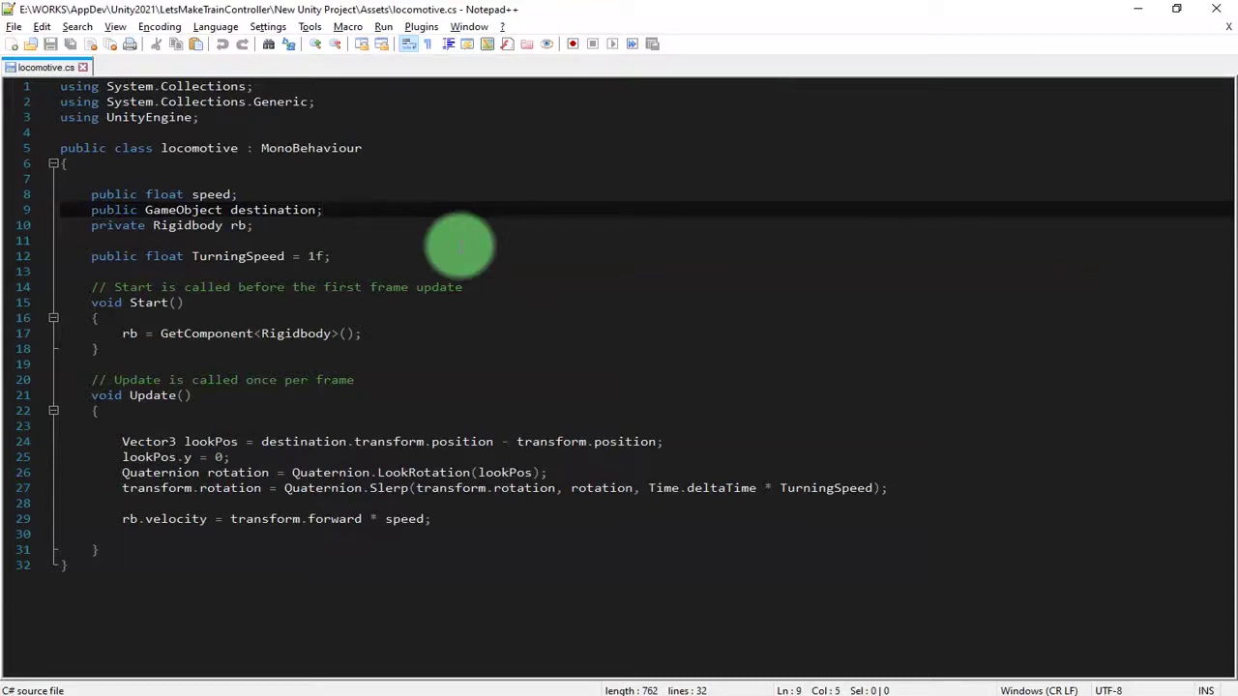
key("shift+End")
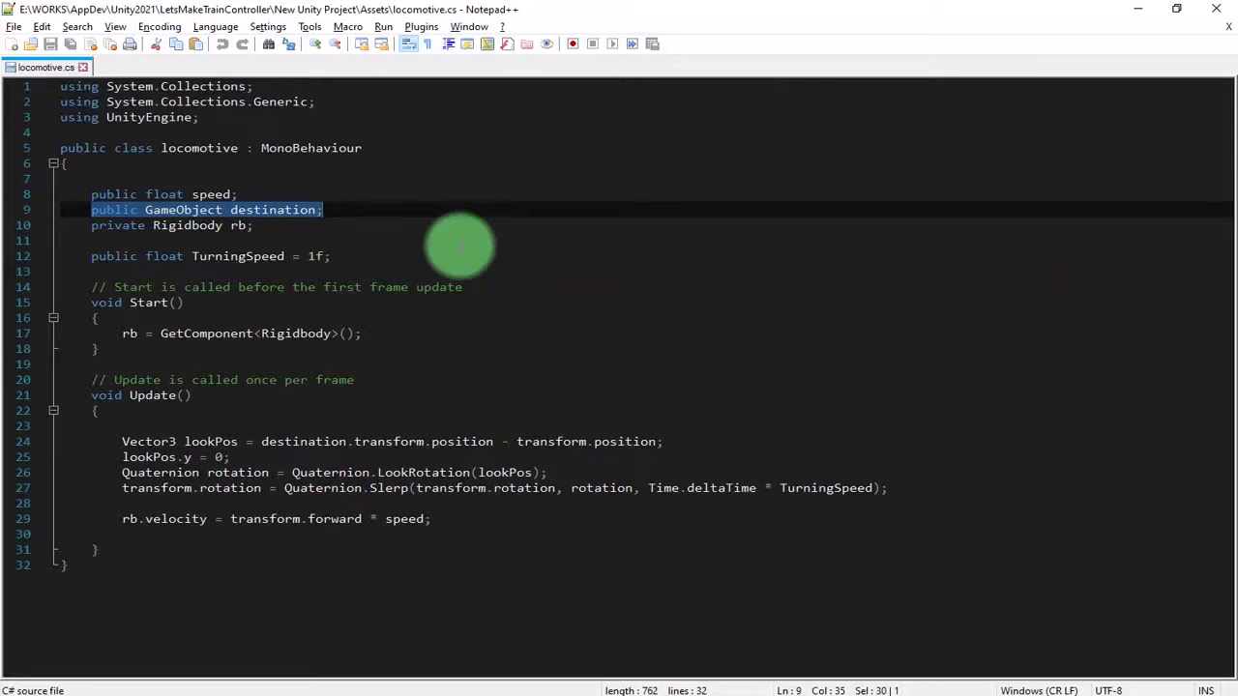
key("Delete")
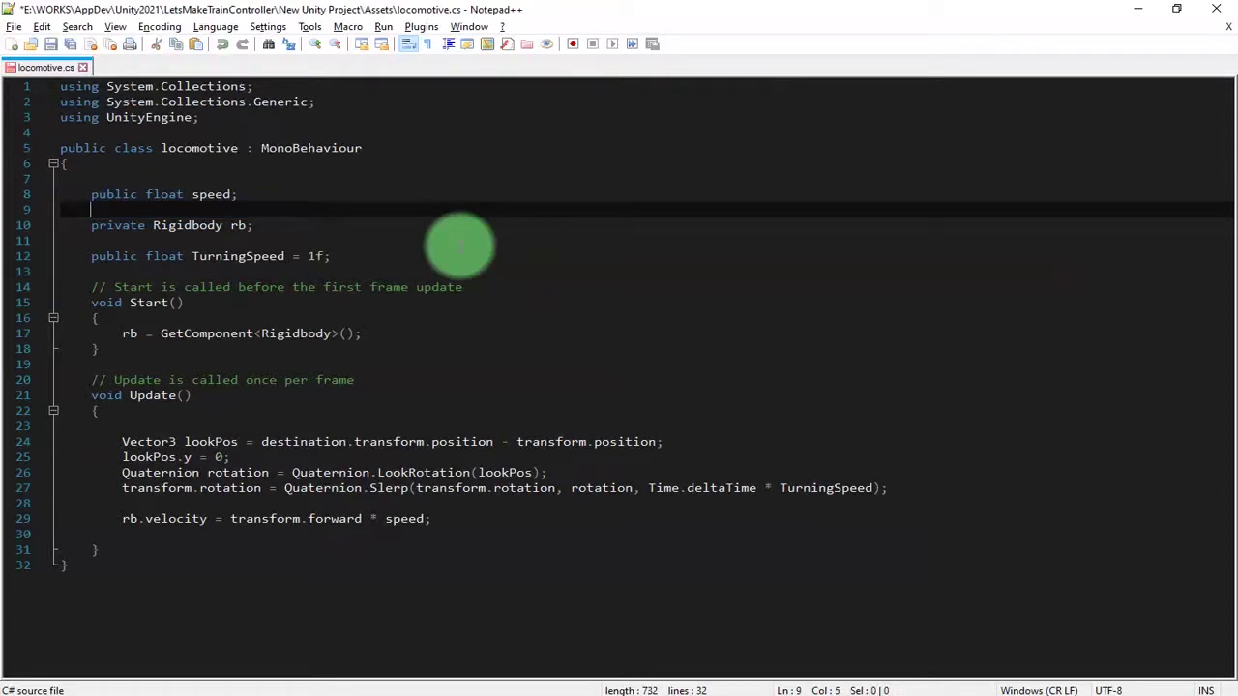
key("BackSpace")
key("BackSpace")
key("ctrl+s")
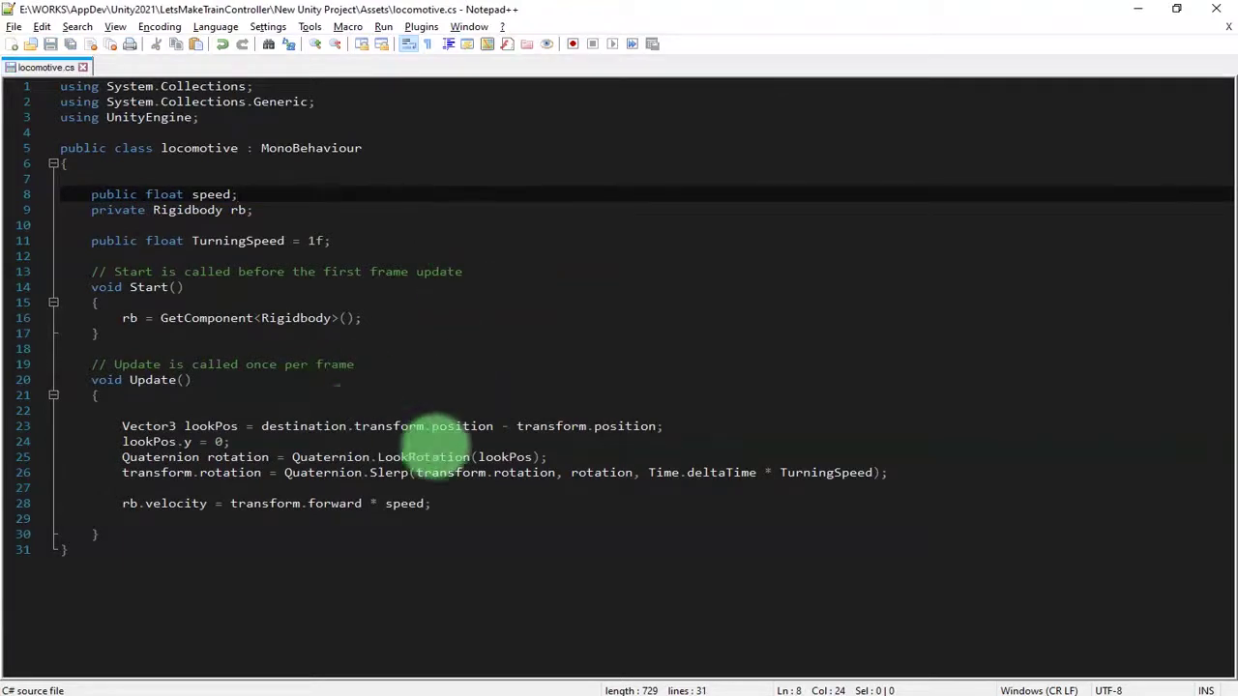
Switch to Unity and examine the compile error in the Console against the script code.
left_click(246, 226)
left_click(334, 240)
key("alt+Tab")
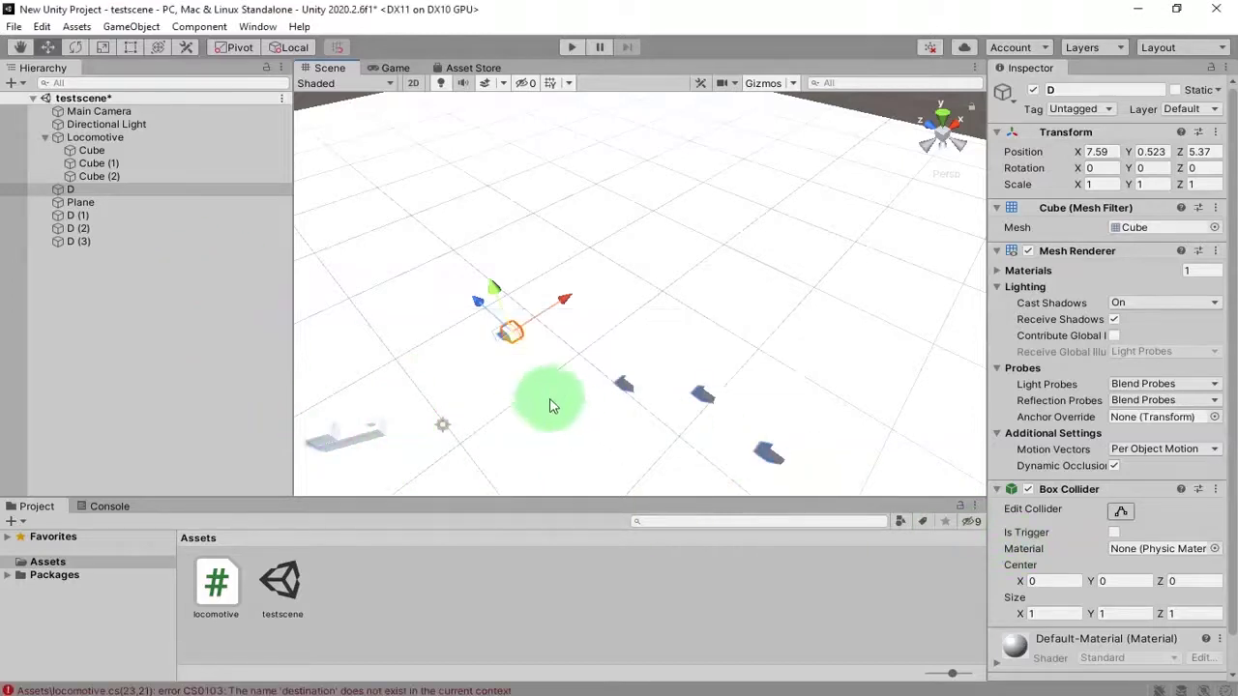
left_click(109, 507)
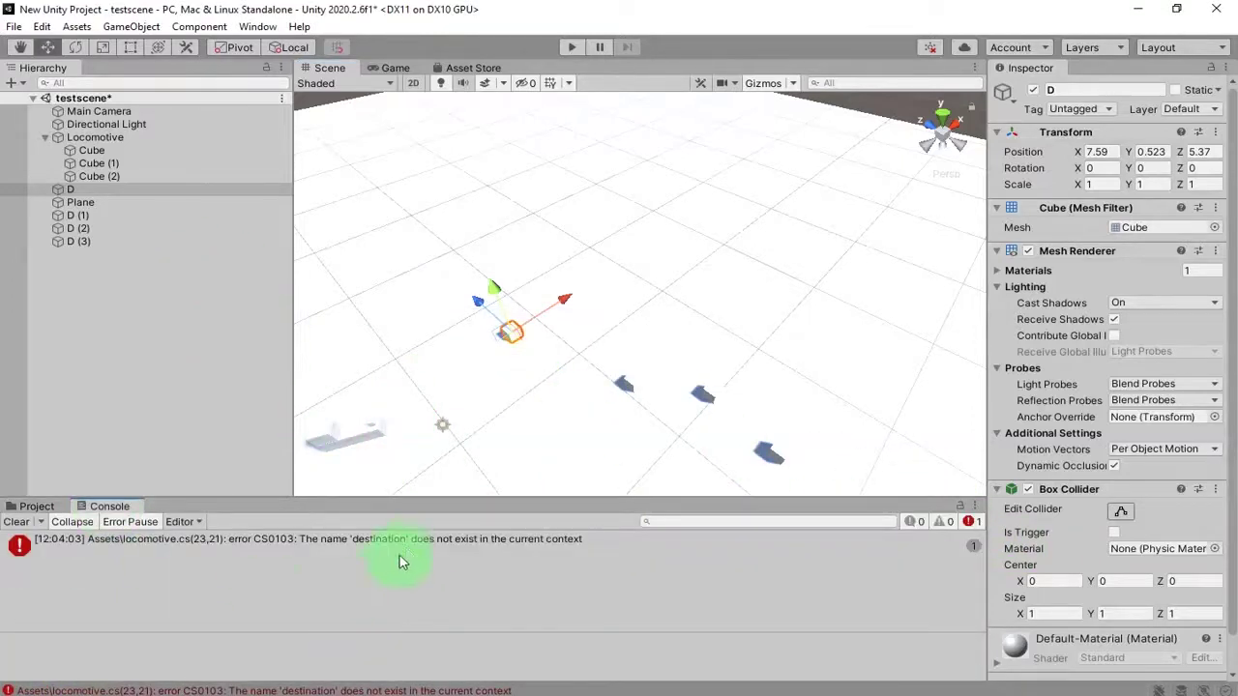
left_click(169, 548)
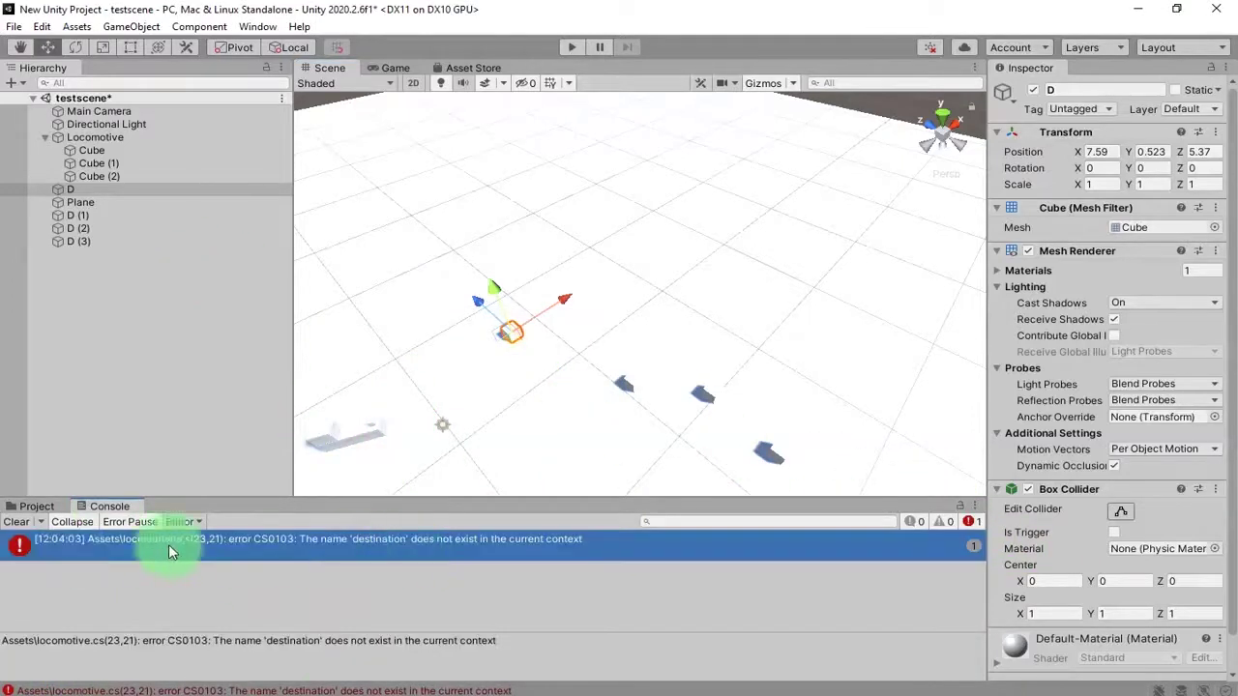
double_click(378, 543)
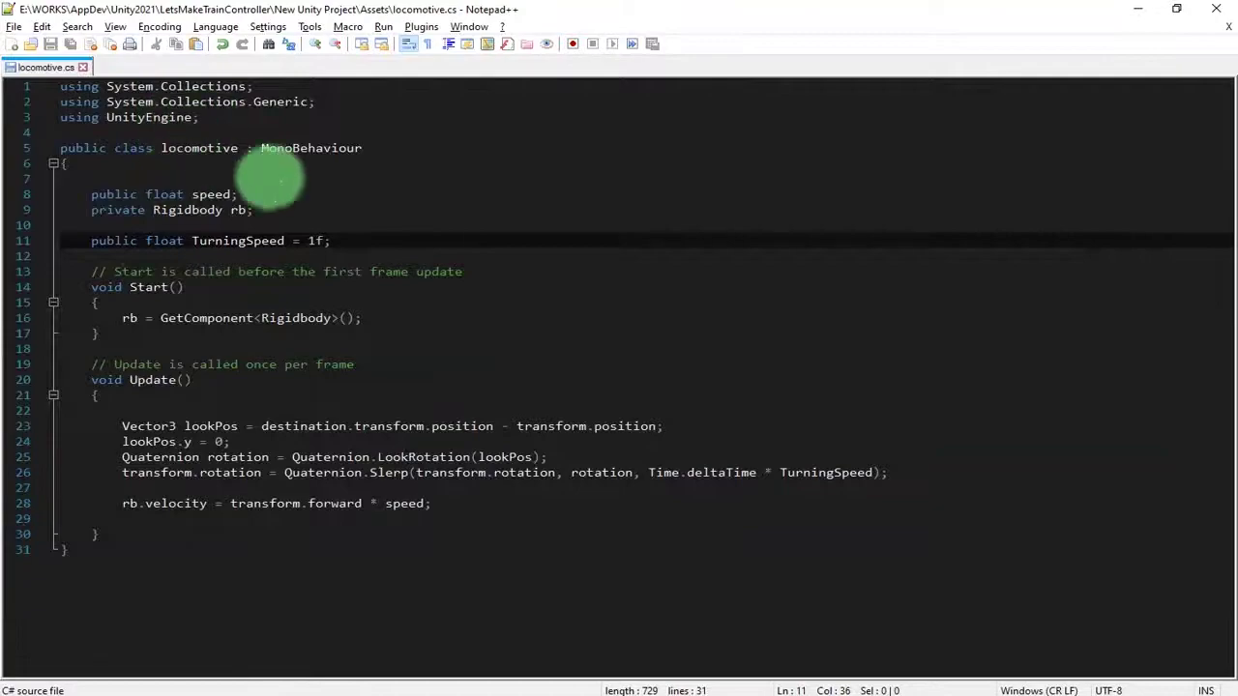
key("alt+Tab")
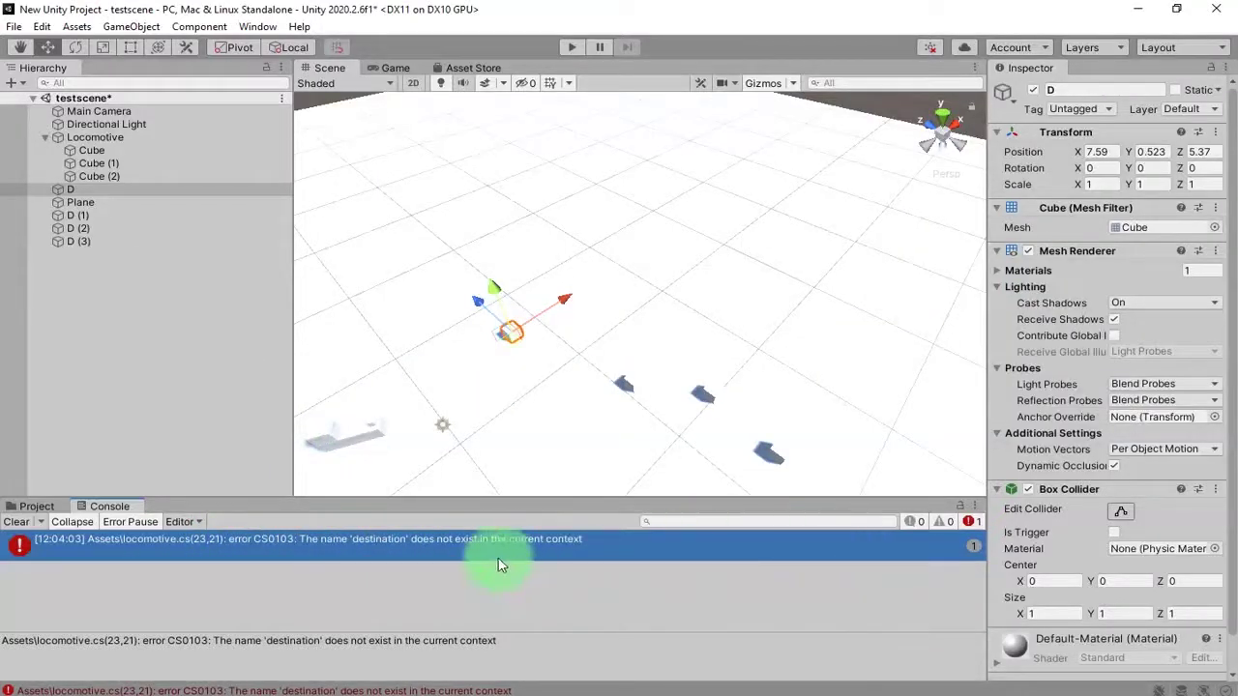
In Notepad++, comment out all statements inside Update() in locomotive.cs with a /* */ block and save the script.
double_click(203, 543)
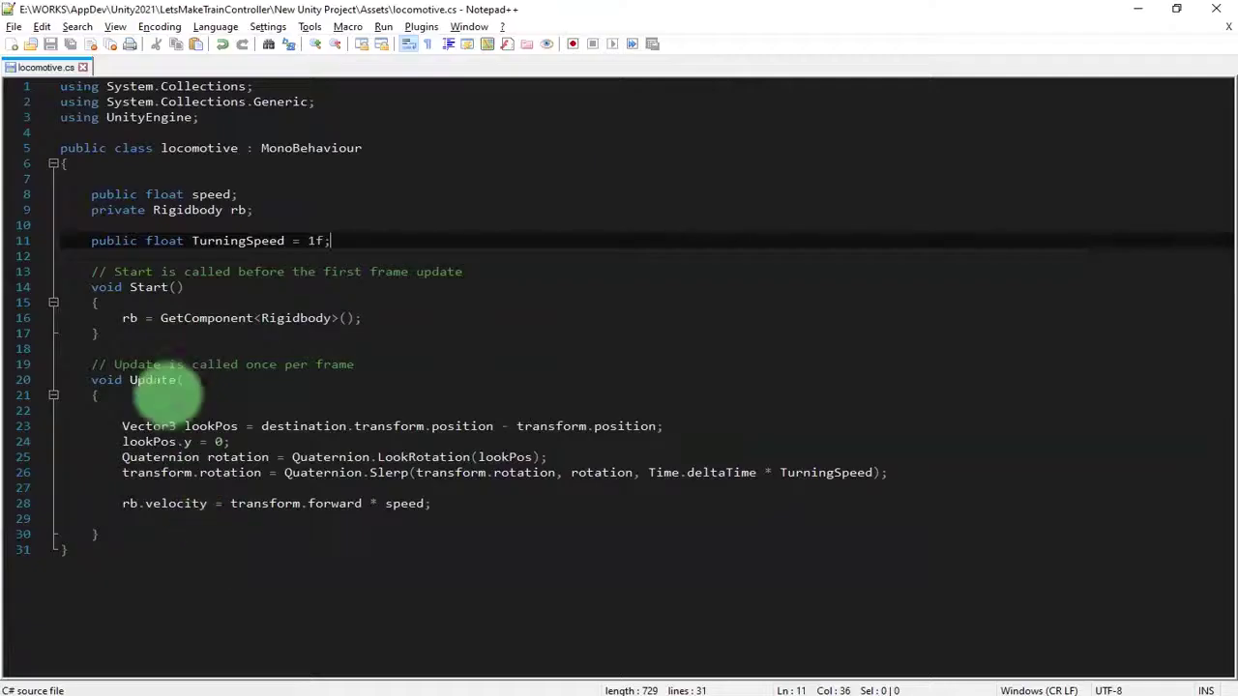
left_click(173, 425)
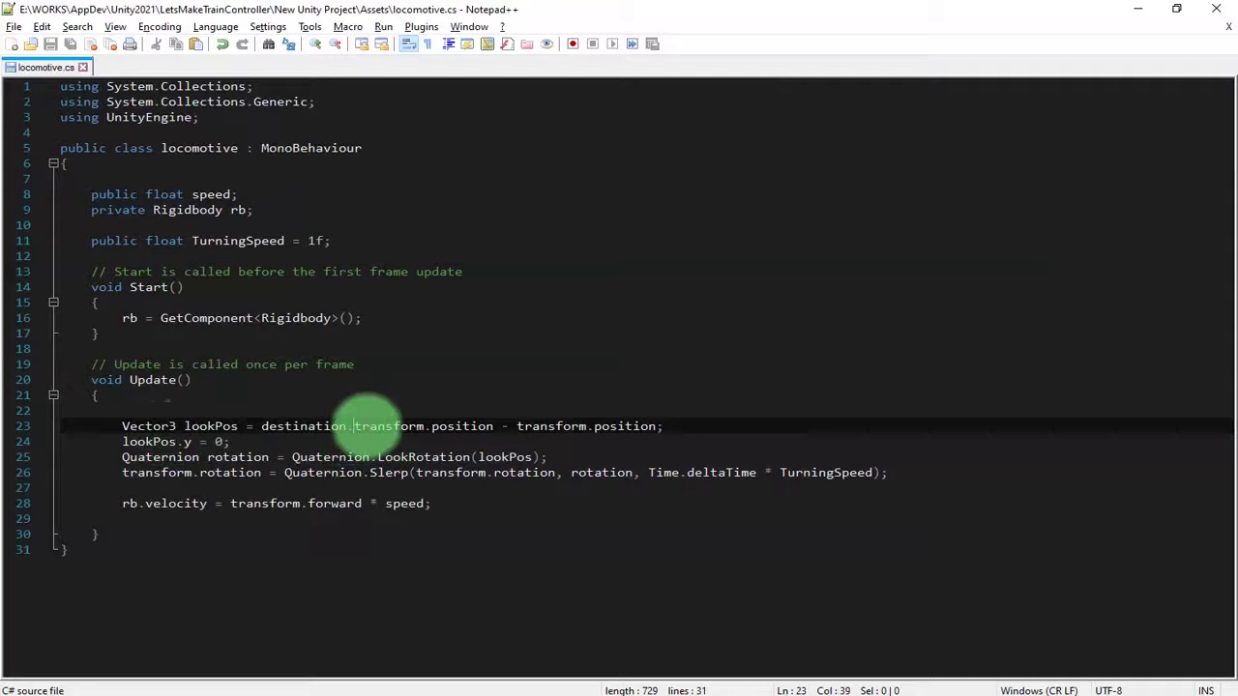
left_click(425, 412)
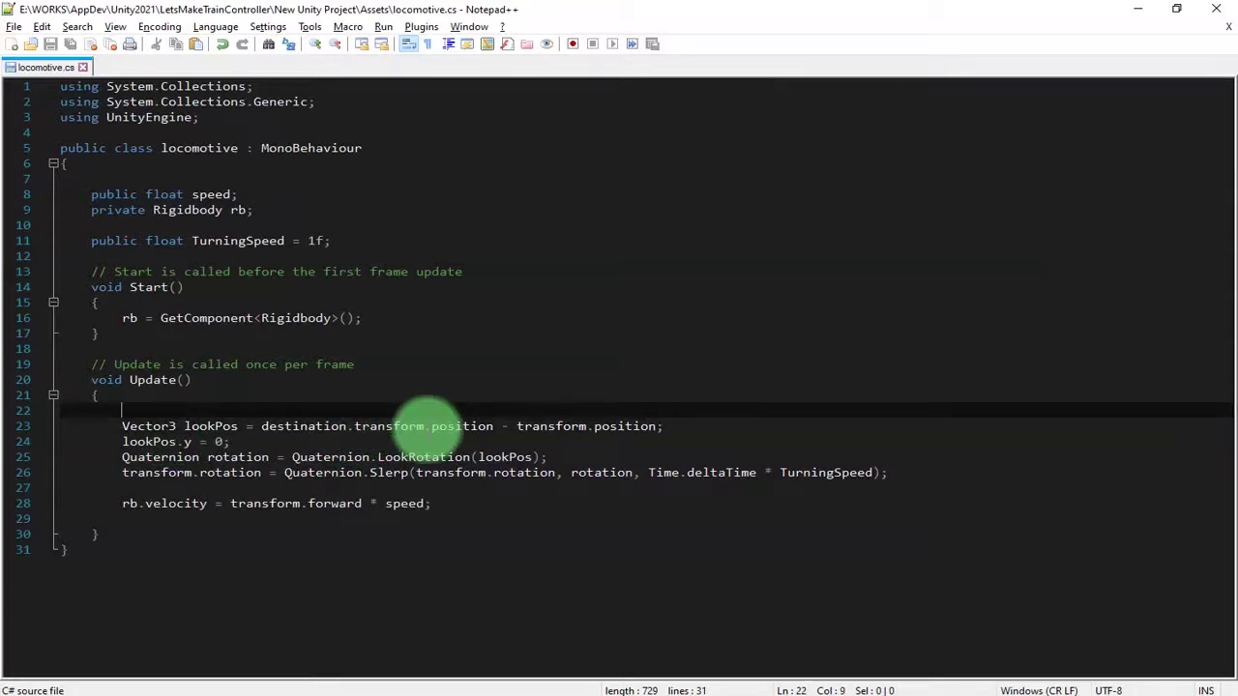
type("/*")
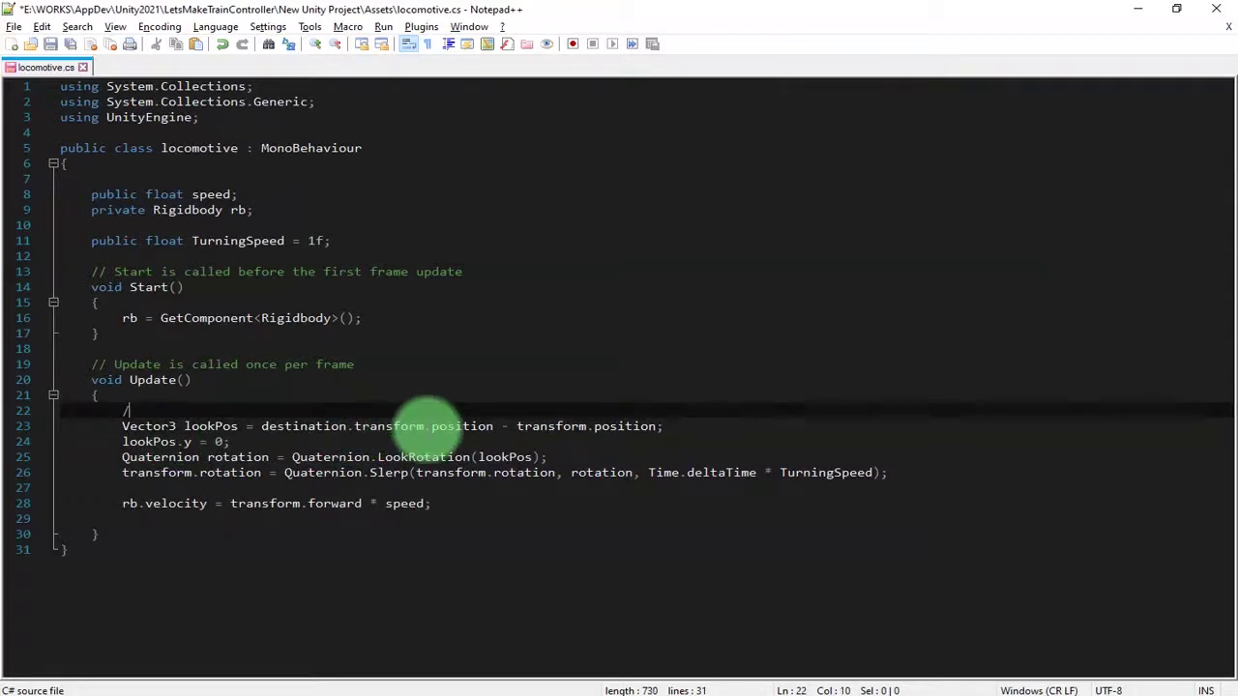
key("Down")
key("Down")
key("Down")
key("Down")
key("Down")
key("Down")
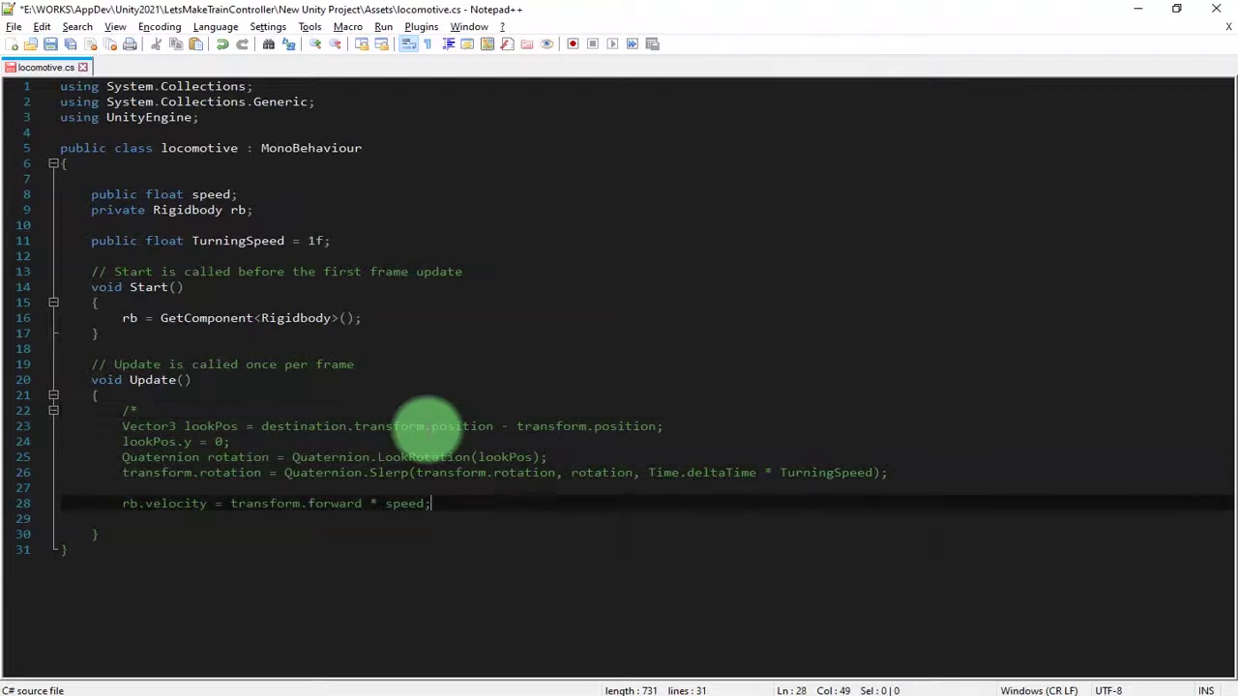
key("Return")
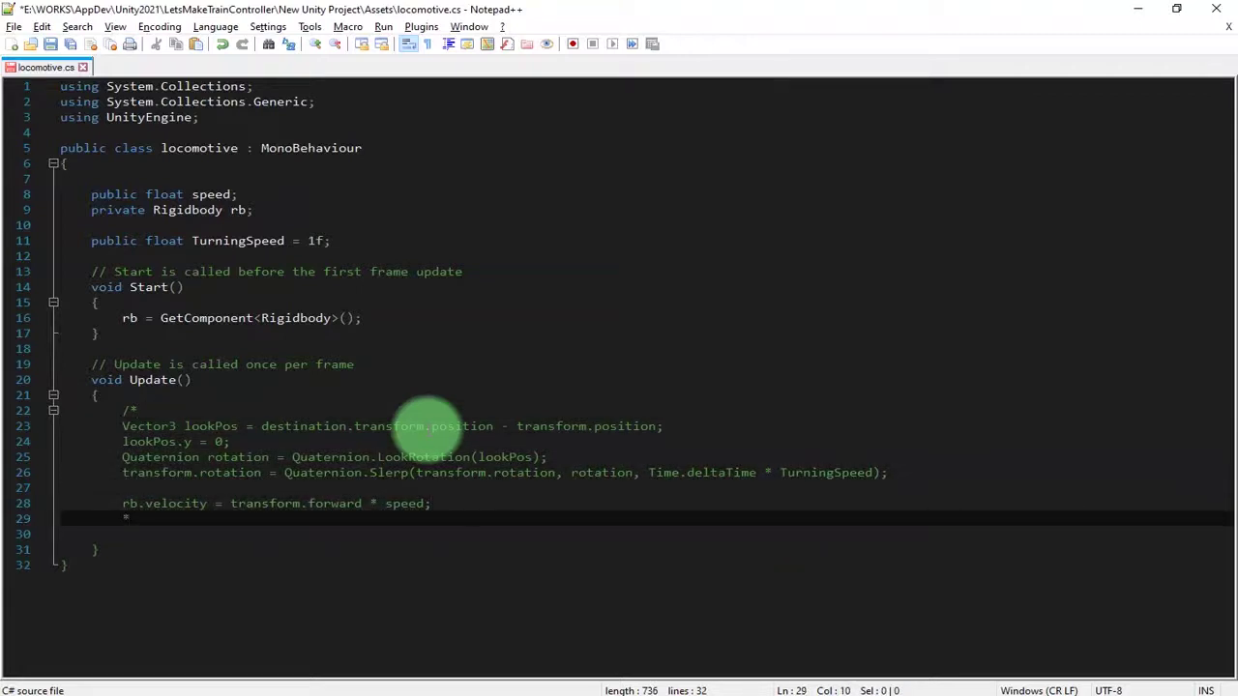
type("*/")
key("ctrl+s")
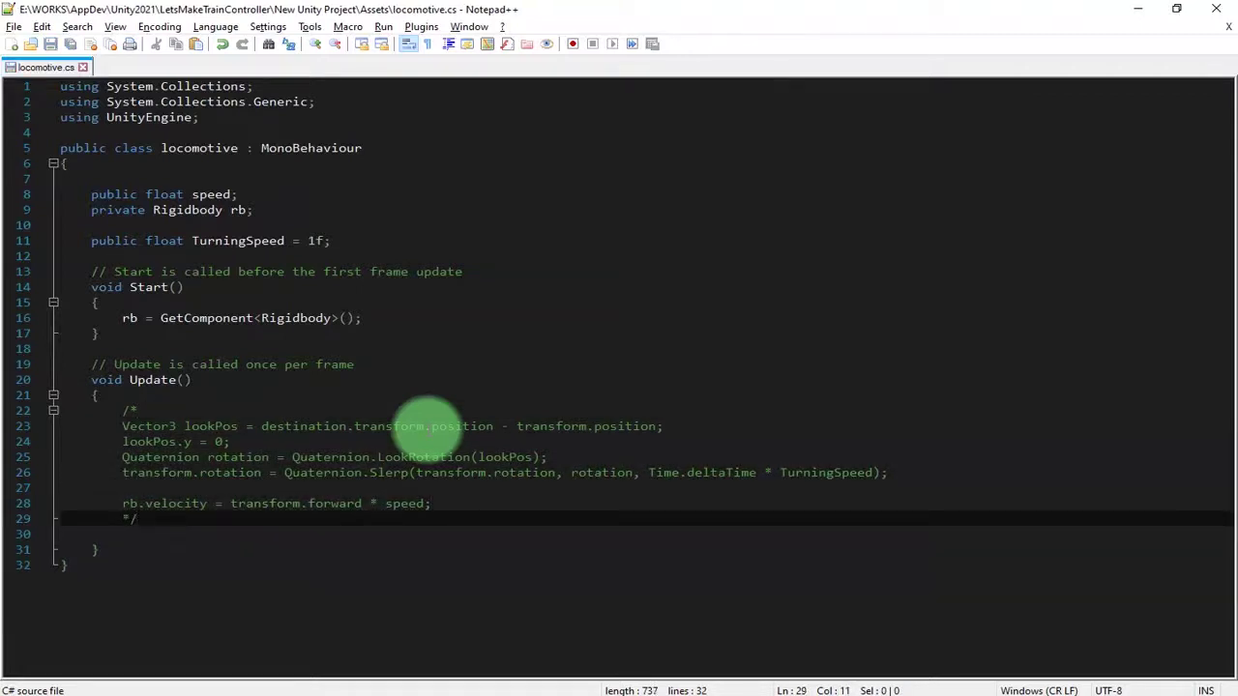
Switch to Unity and select the Locomotive object to check its script component's fields.
key("alt+Tab")
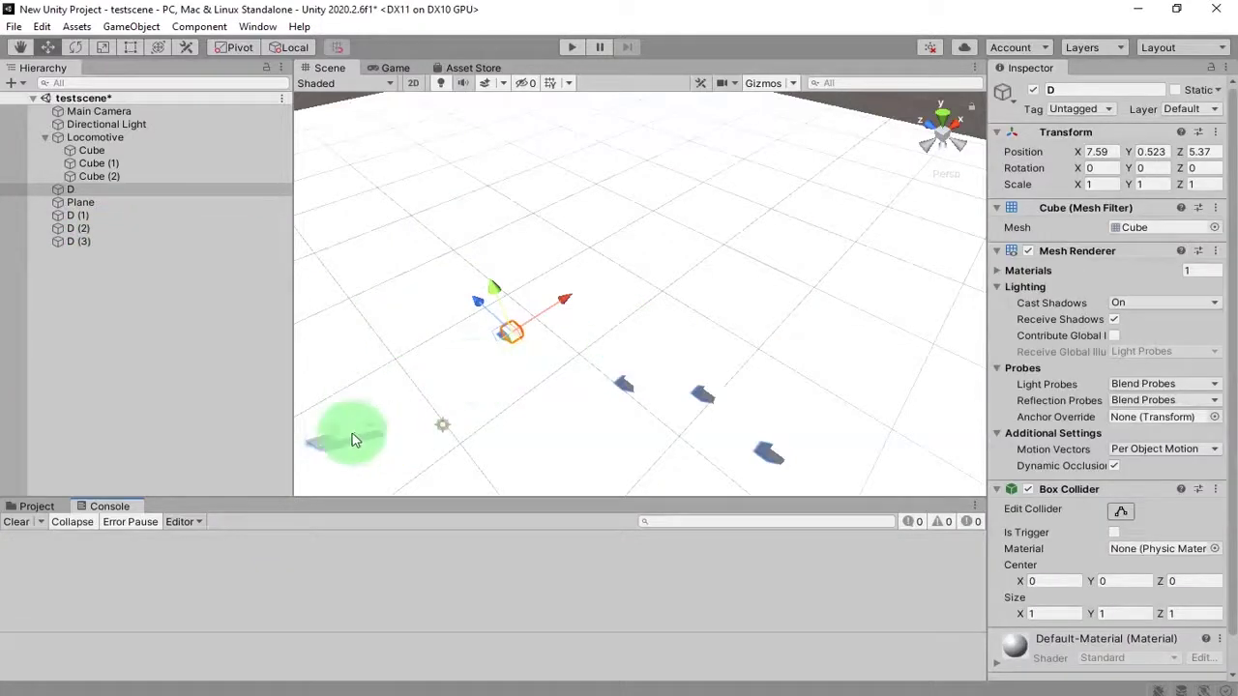
left_click(139, 141)
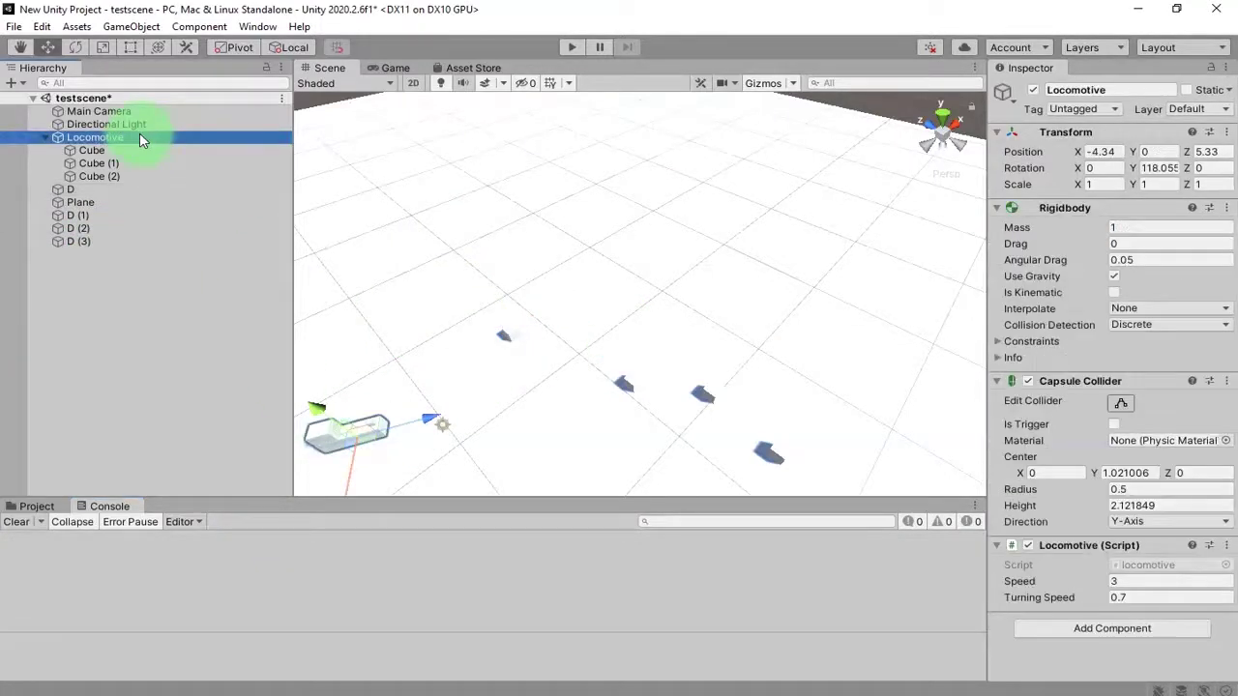
Create a 3D cube as a child of Locomotive and name it DestinationSensor.
left_click_drag(602, 345, 312, 280, "alt")
right_click(115, 137)
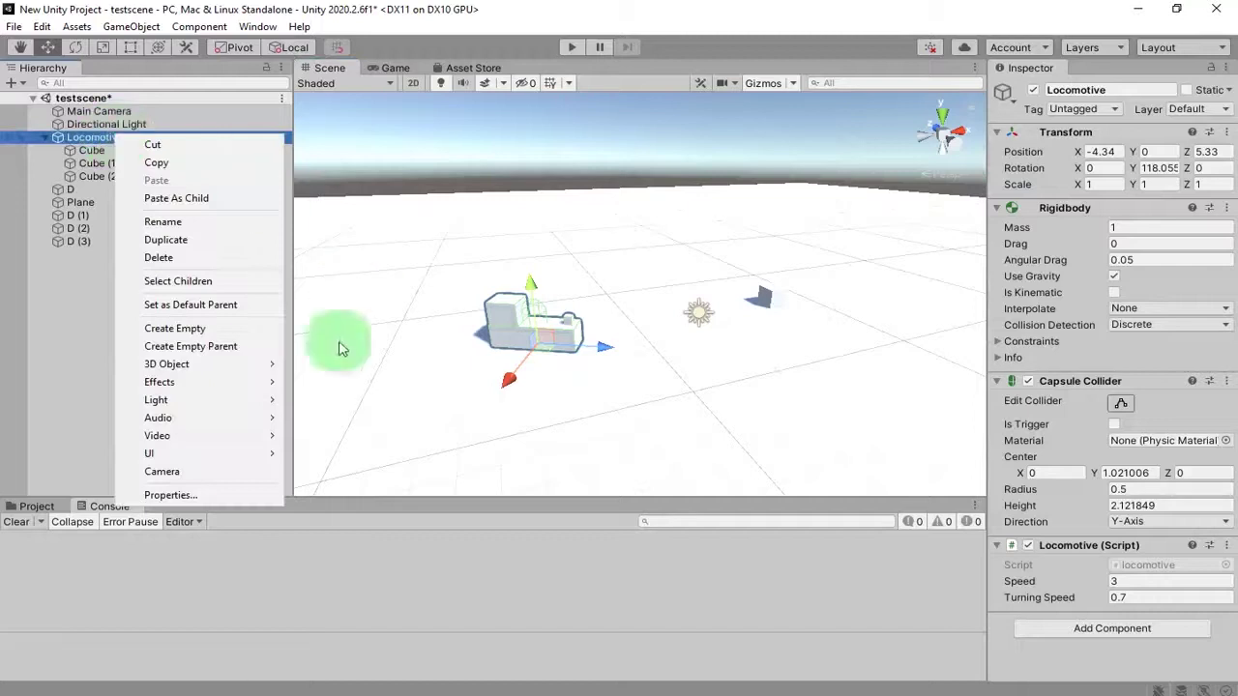
mouse_move(275, 367)
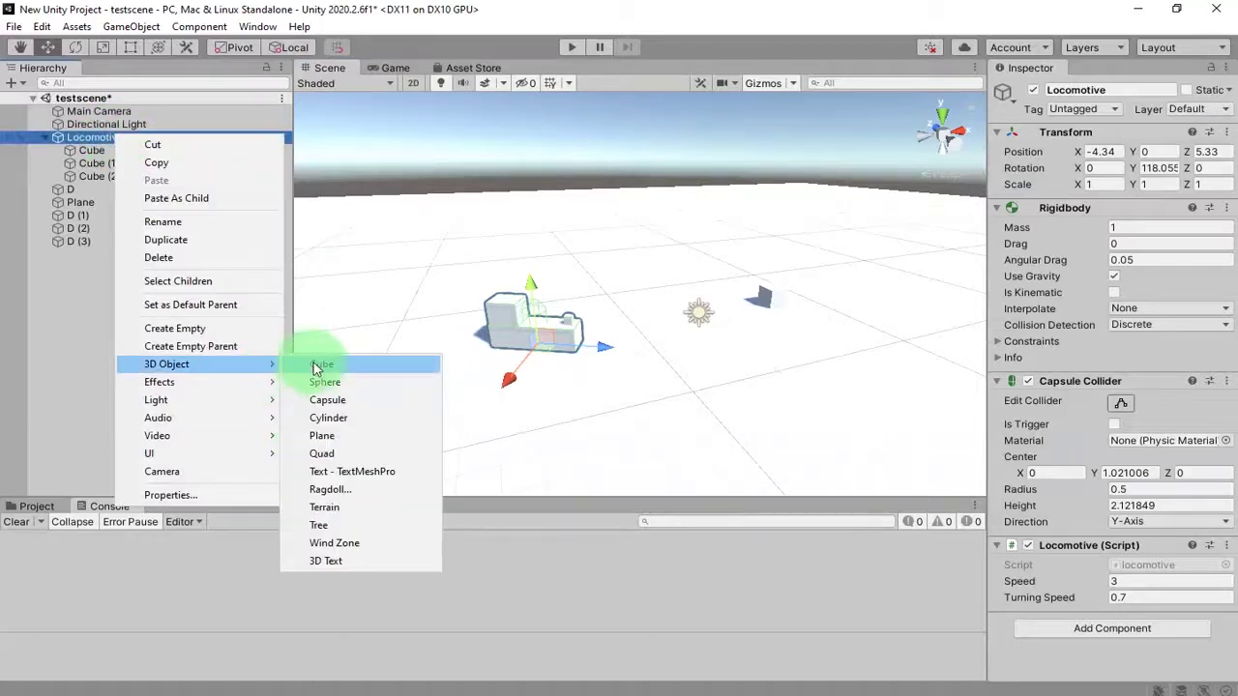
left_click(315, 369)
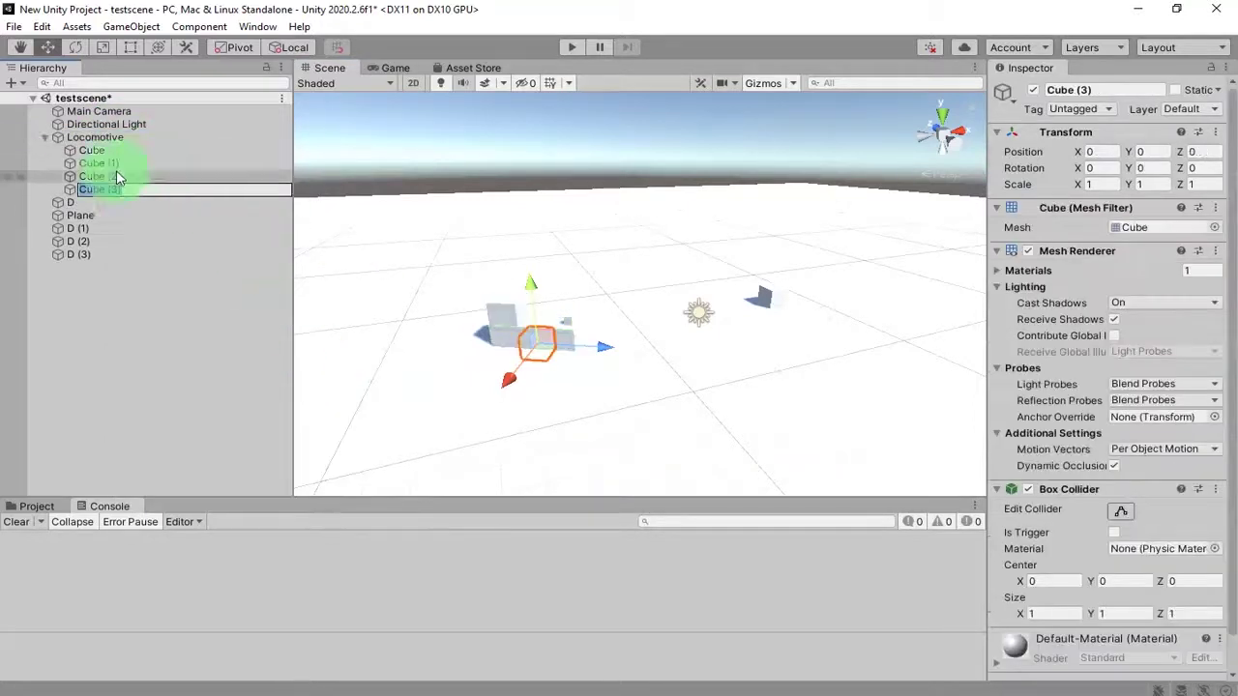
key("shift+Left")
key("shift+Left")
key("shift+Left")
key("shift+Left")
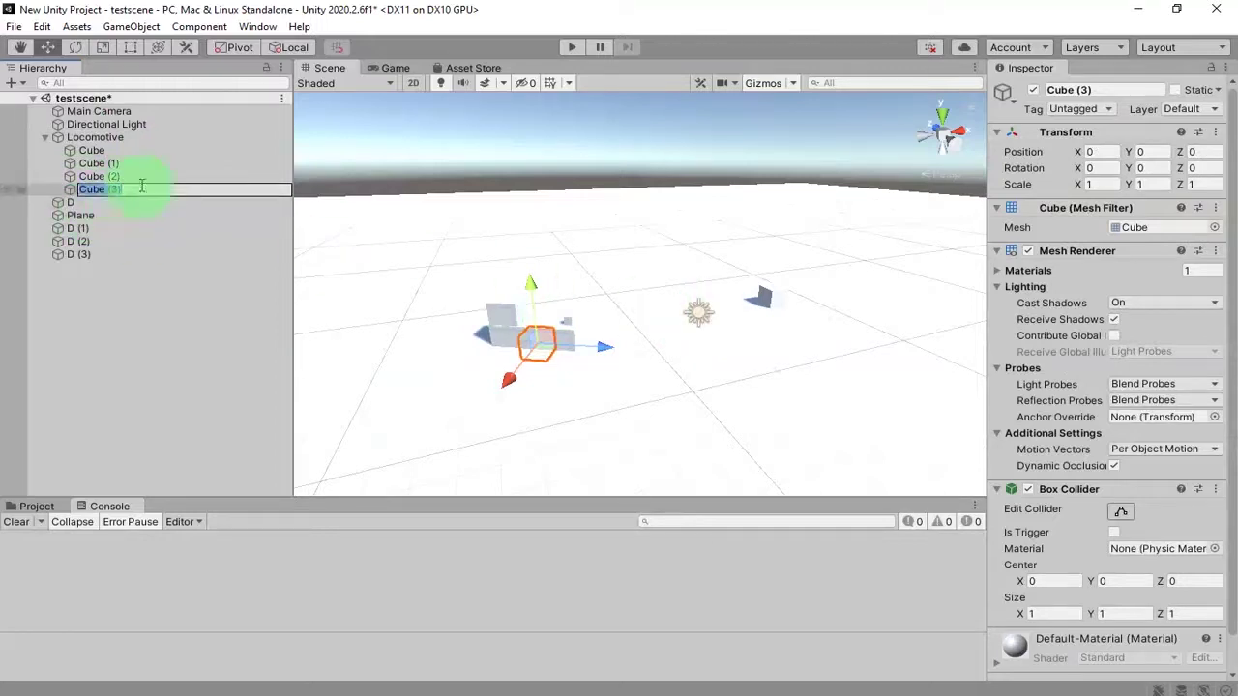
key("ctrl+a")
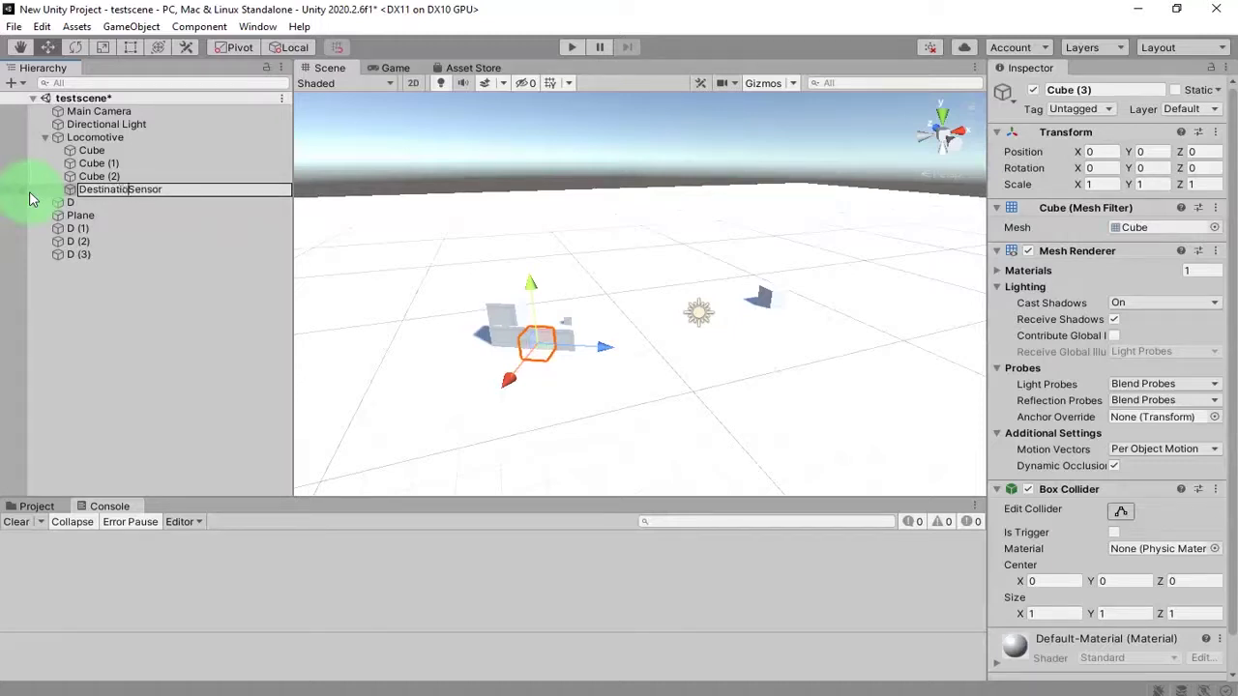
key("Return")
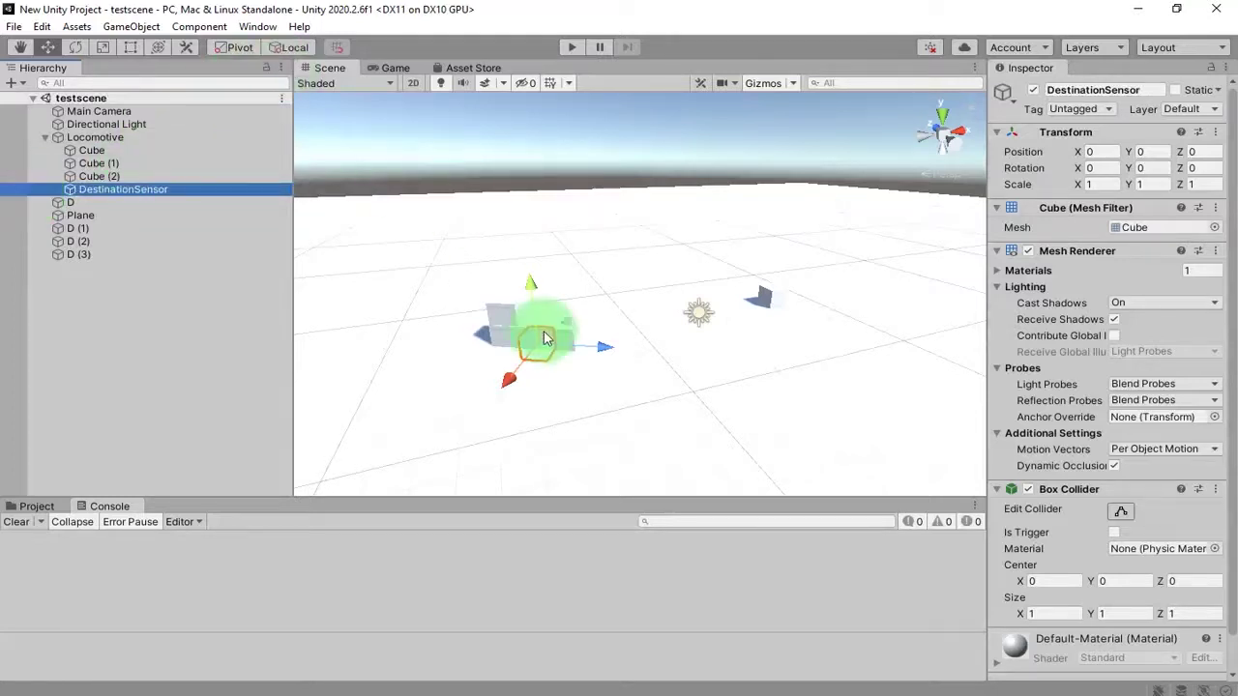
Move DestinationSensor in front of the locomotive and stretch it to a scale of about X 3.11, Y 2.03, Z 7.9.
left_click_drag(540, 343, 599, 353, "alt")
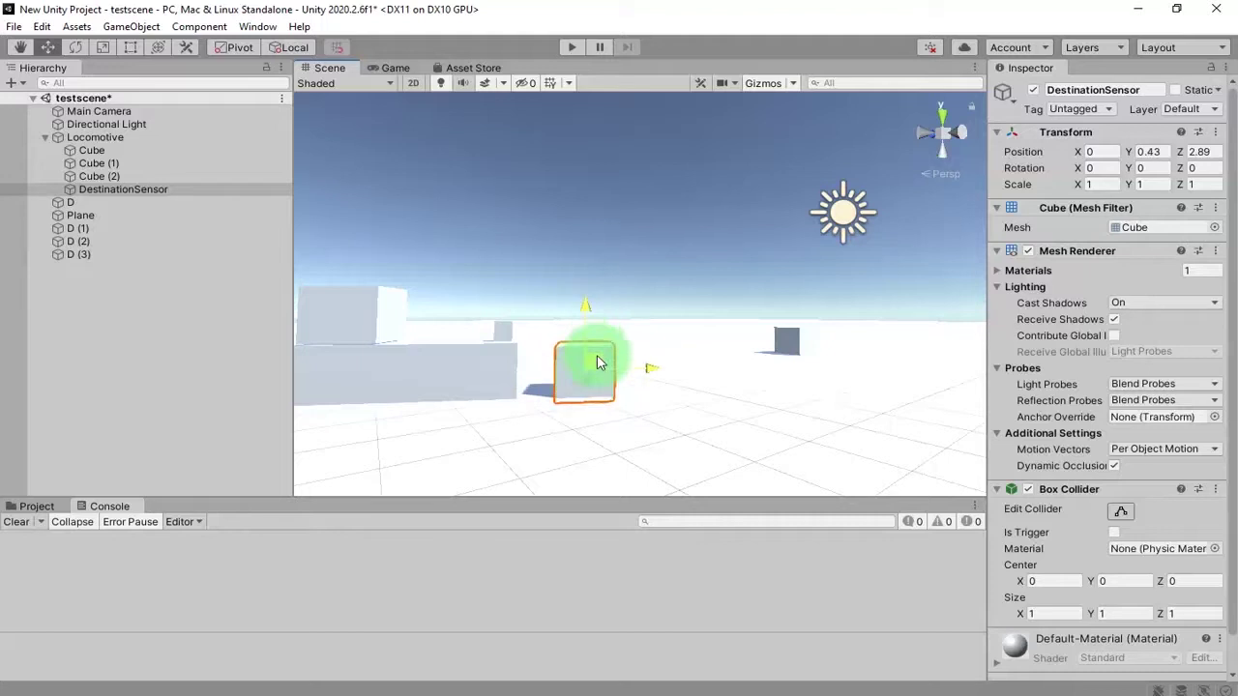
left_click_drag(598, 363, 613, 362)
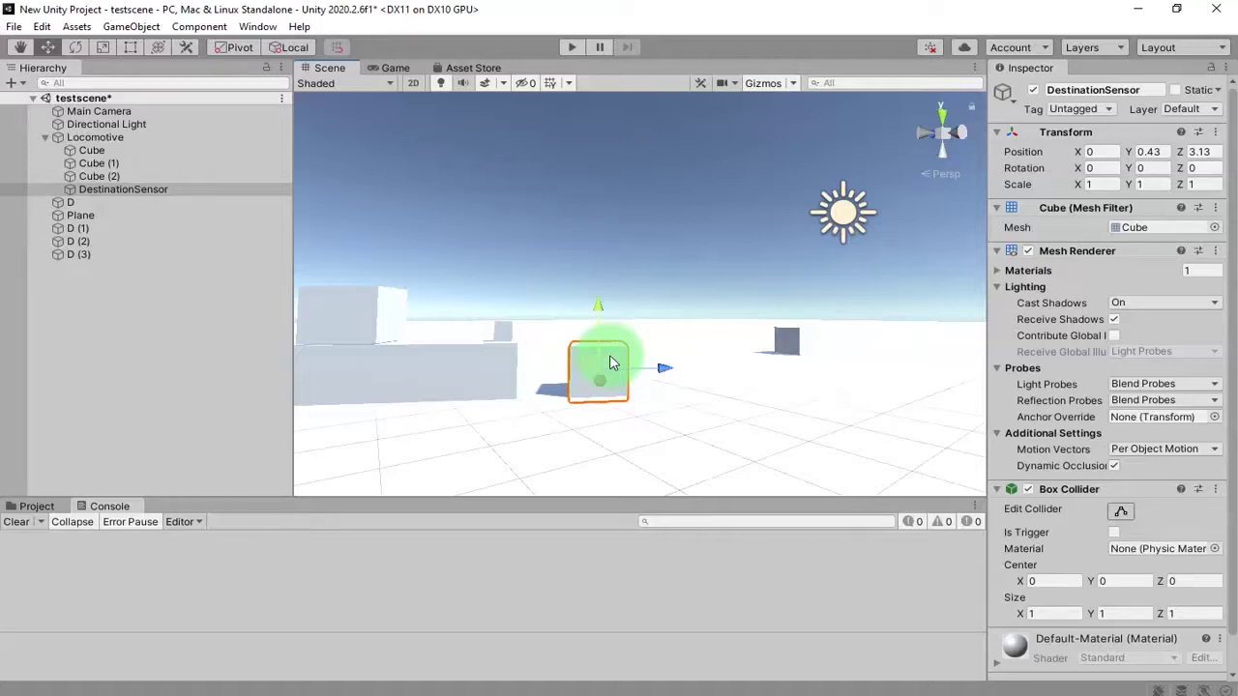
left_click(129, 46)
left_click_drag(625, 369, 890, 362)
left_click_drag(719, 415, 730, 271, "alt")
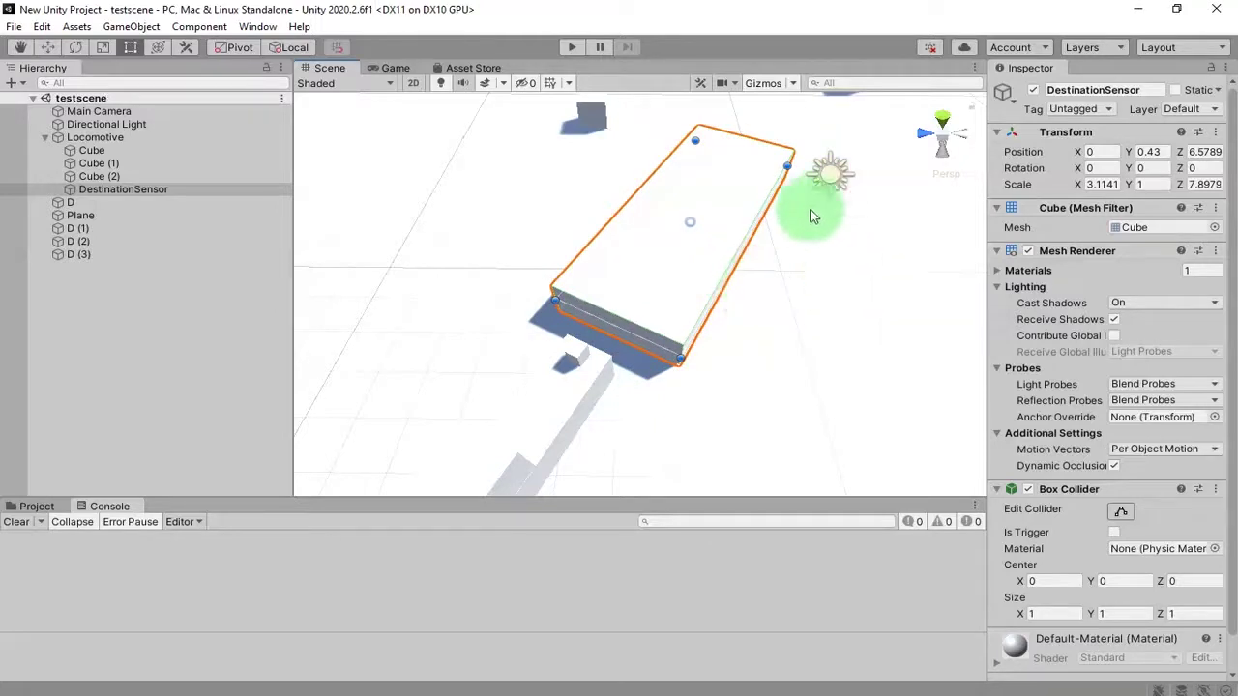
left_click_drag(768, 345, 678, 221, "alt")
left_click_drag(709, 276, 732, 233)
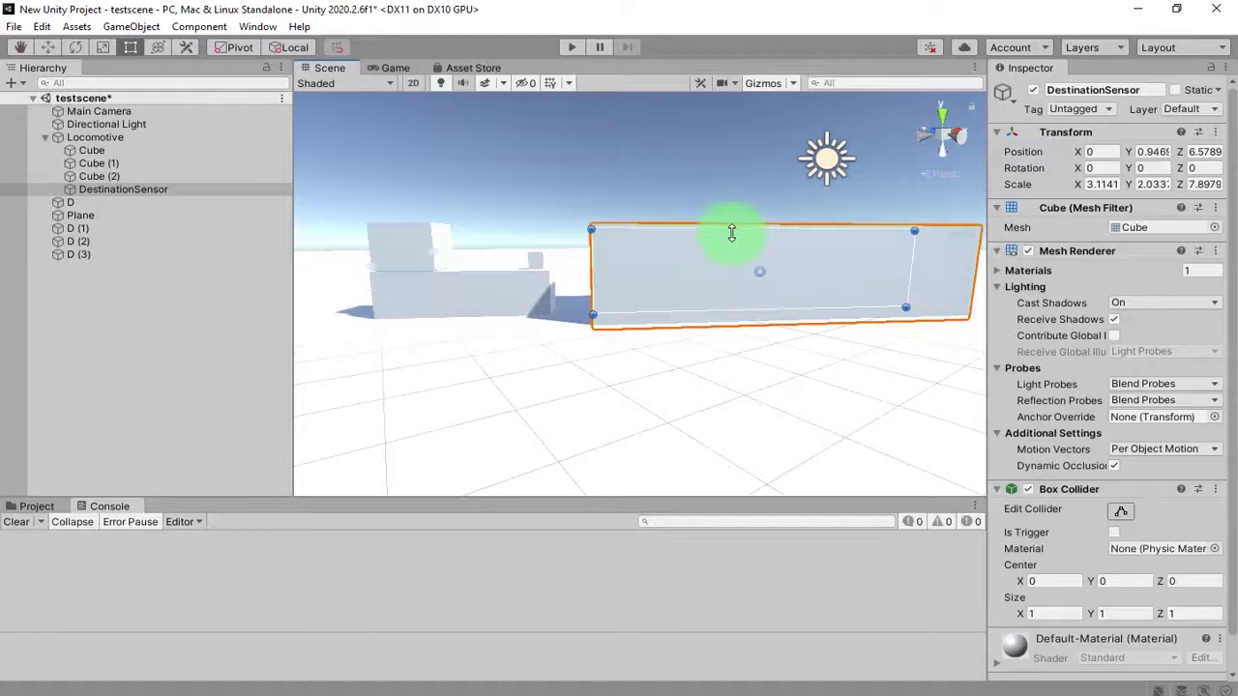
Disable DestinationSensor's Mesh Renderer, add a Rigidbody with Is Kinematic enabled to it and save the scene.
left_click(1029, 253)
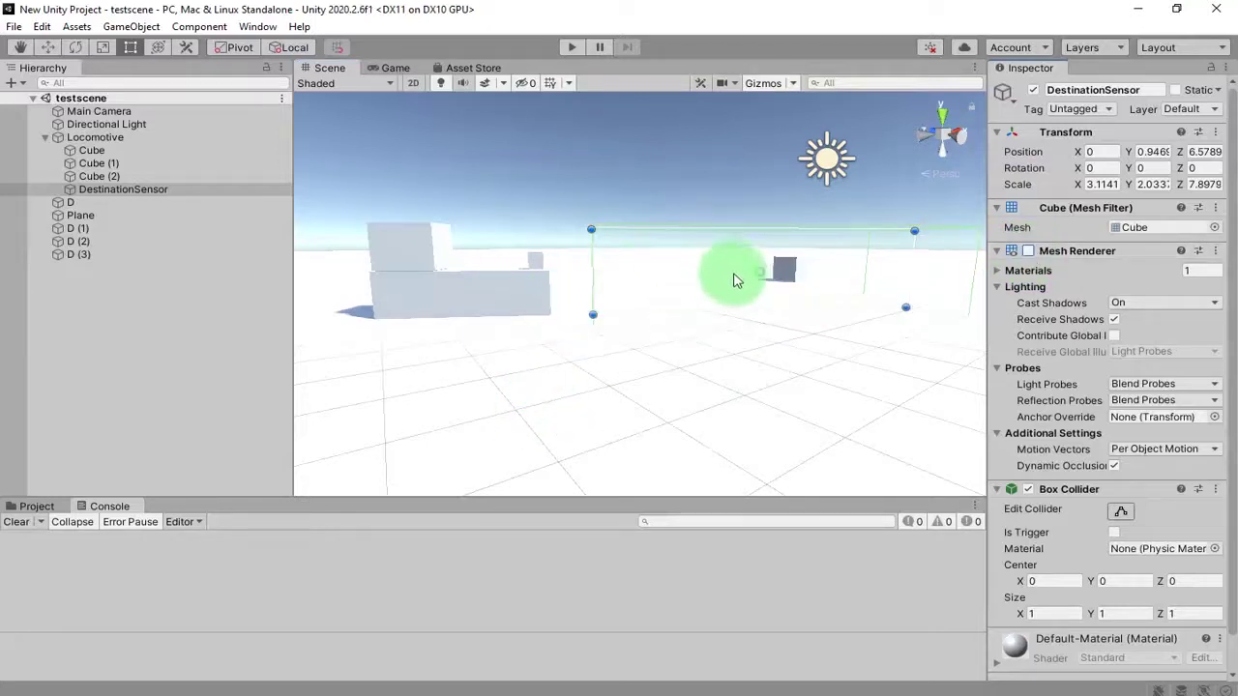
left_click_drag(506, 262, 619, 354, "alt")
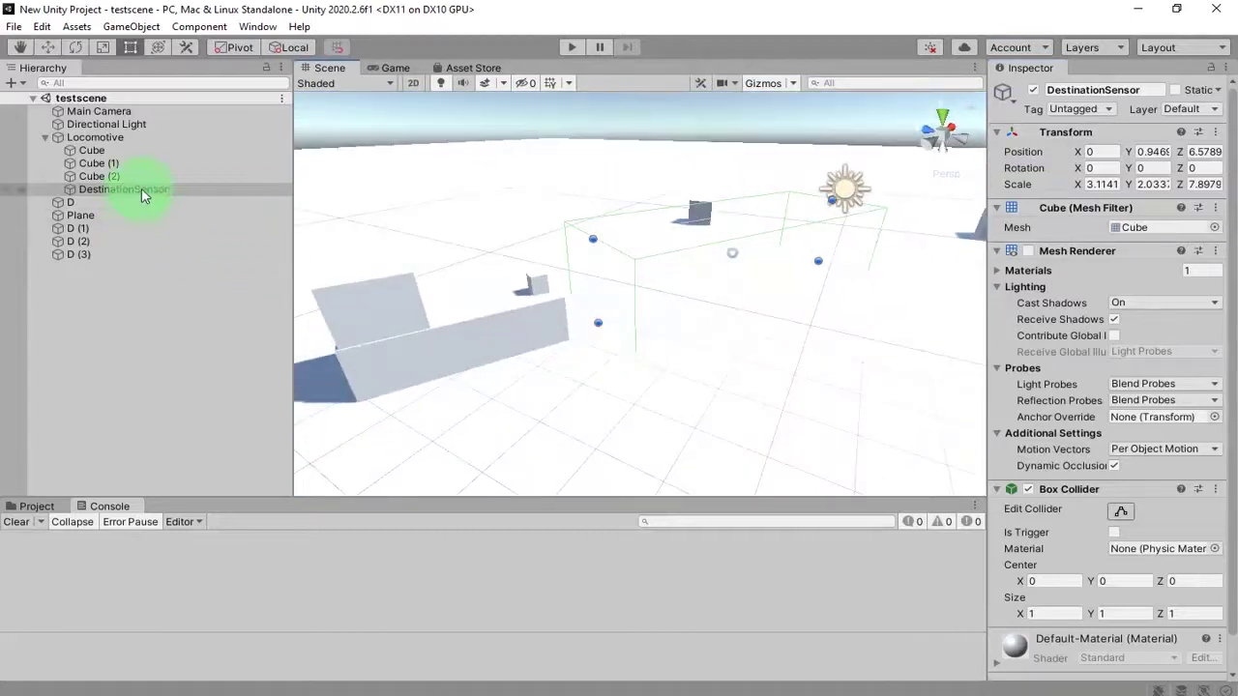
left_click(130, 189)
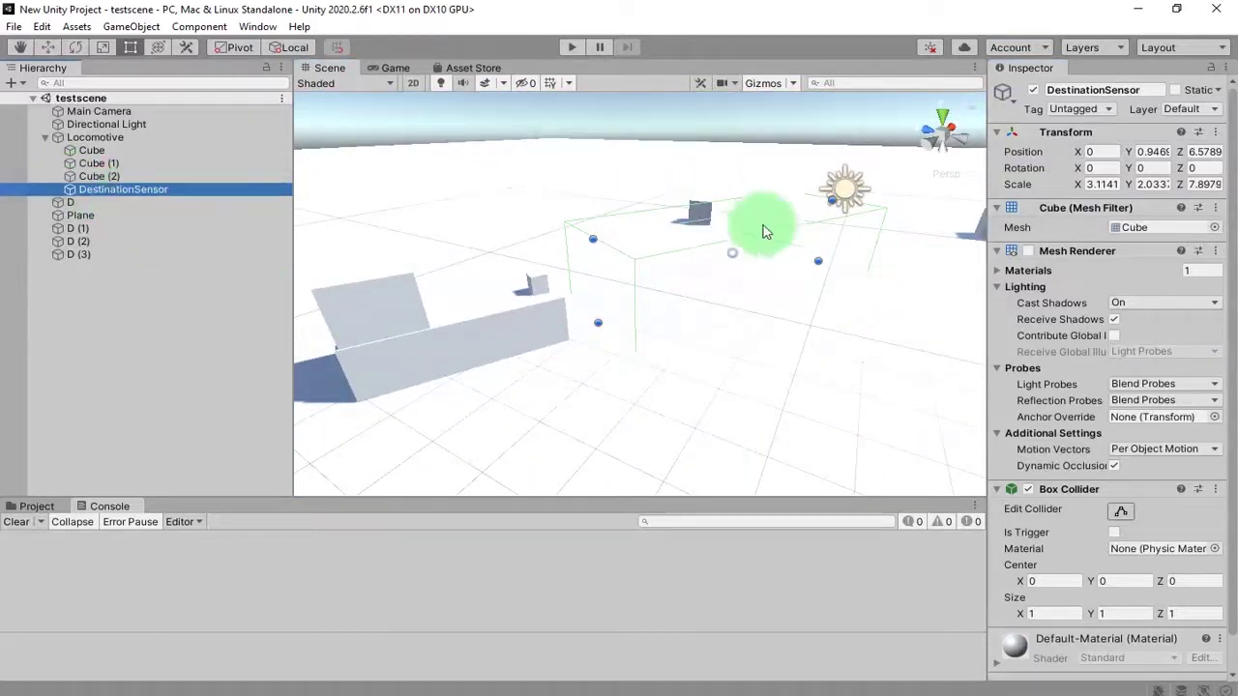
scroll(1045, 523, "down", 1)
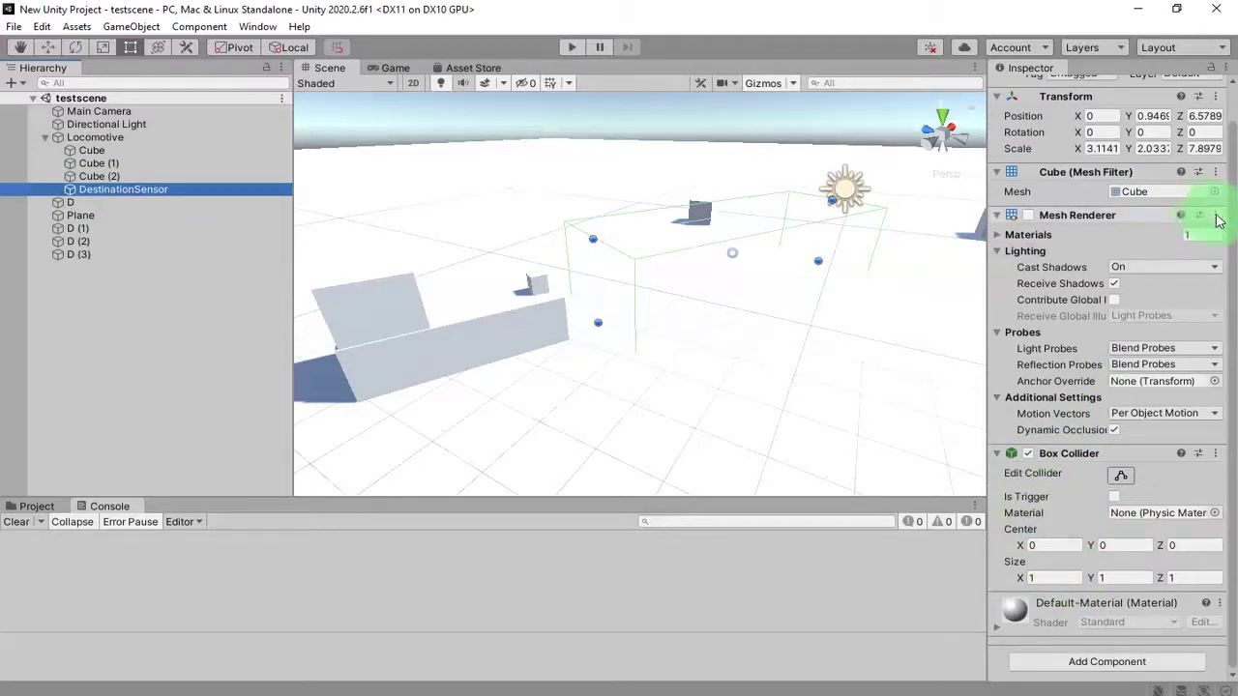
left_click(1043, 666)
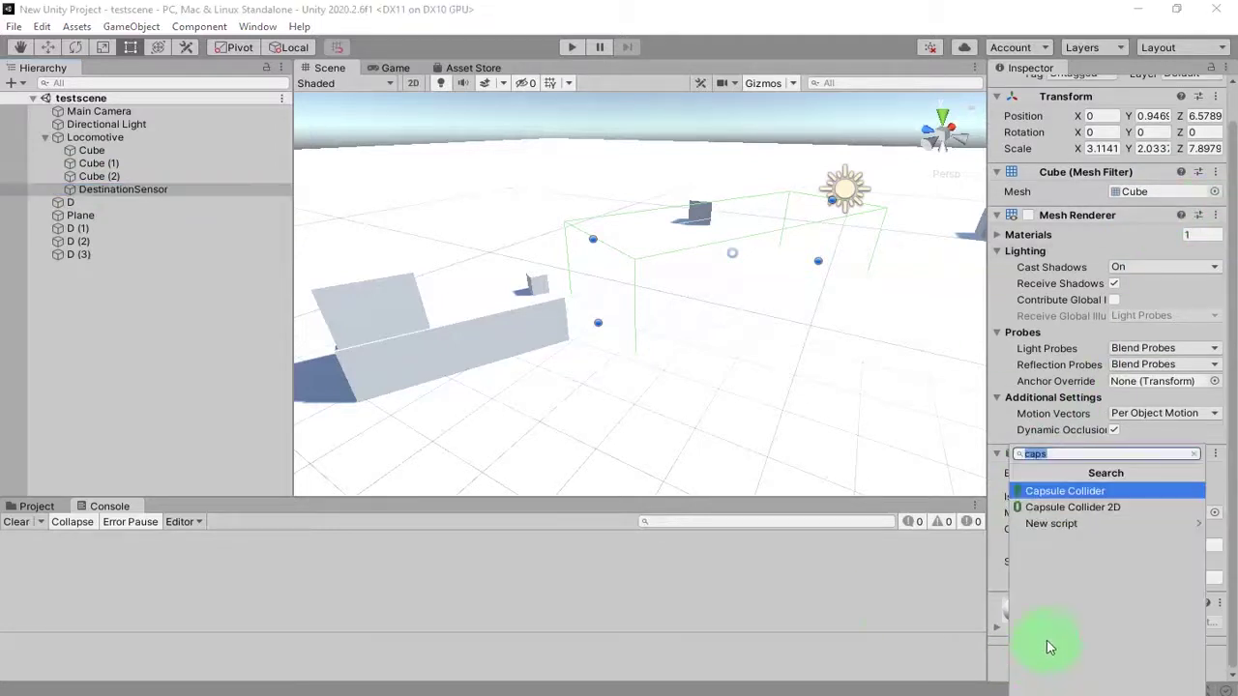
type("rigid")
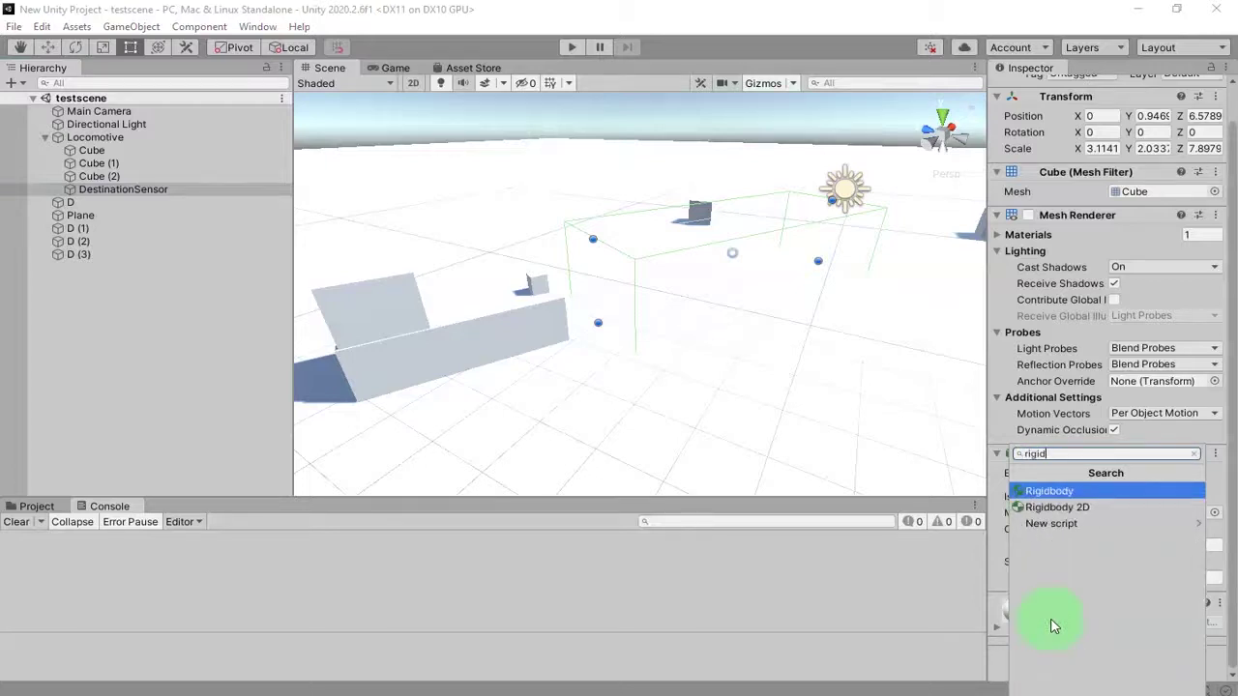
key("Return")
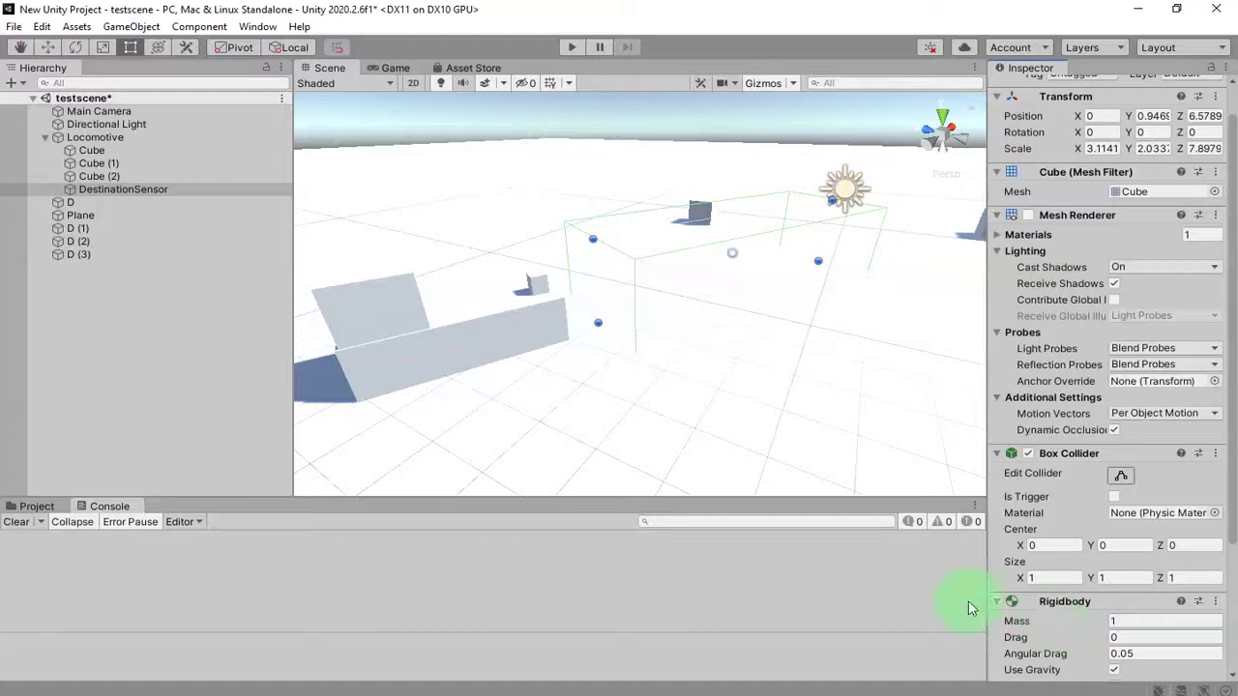
middle_click_drag(804, 339, 716, 374)
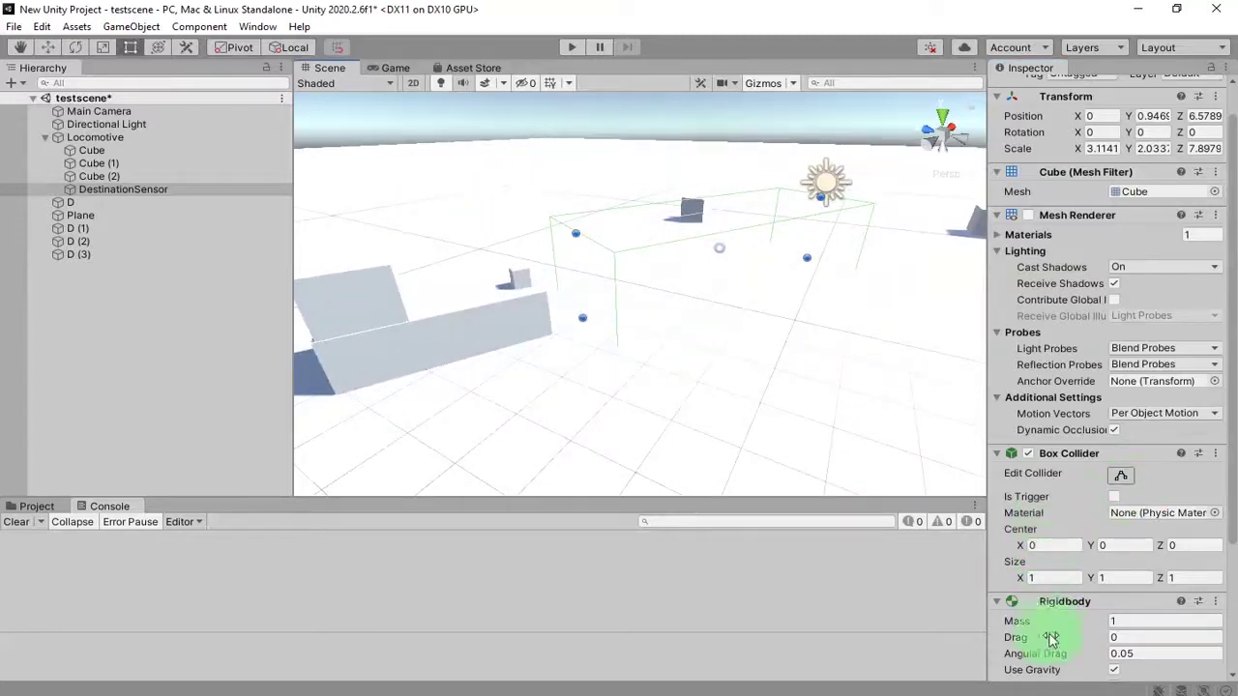
scroll(1052, 638, "down", 4)
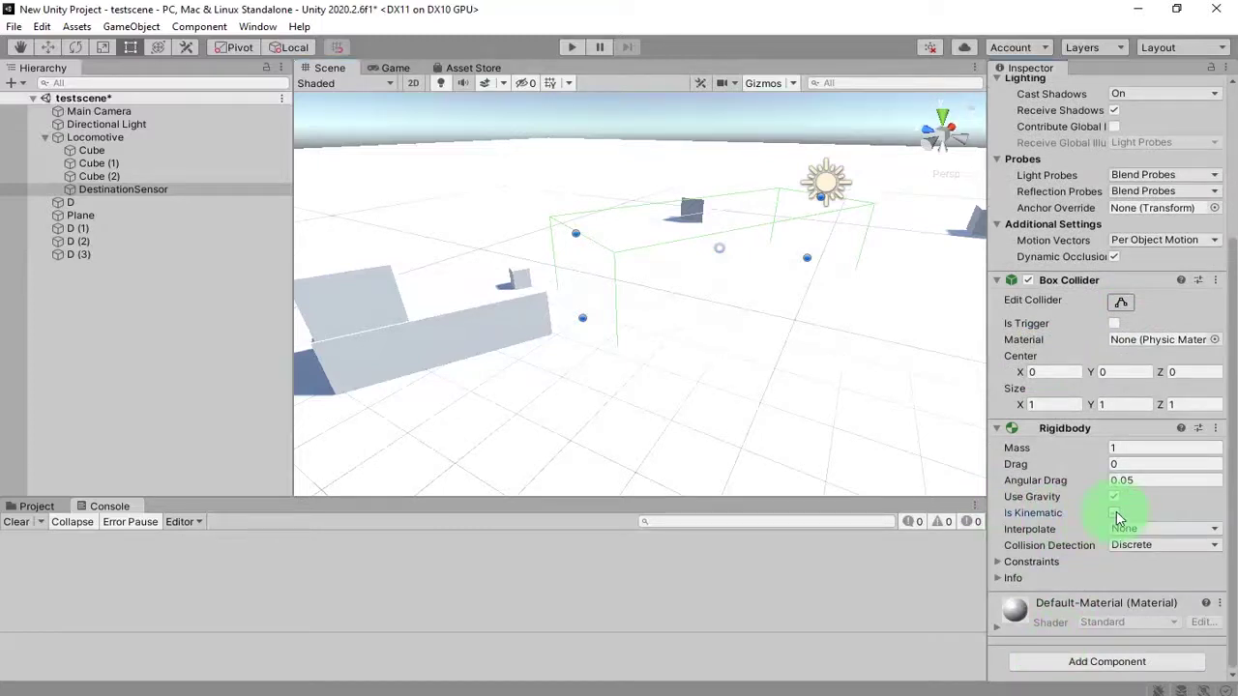
key("ctrl+s")
Delete the destination cubes D (1), D (2) and D (3), keeping only cube D.
left_click_drag(741, 360, 720, 385, "alt")
left_click_drag(809, 376, 652, 326, "alt")
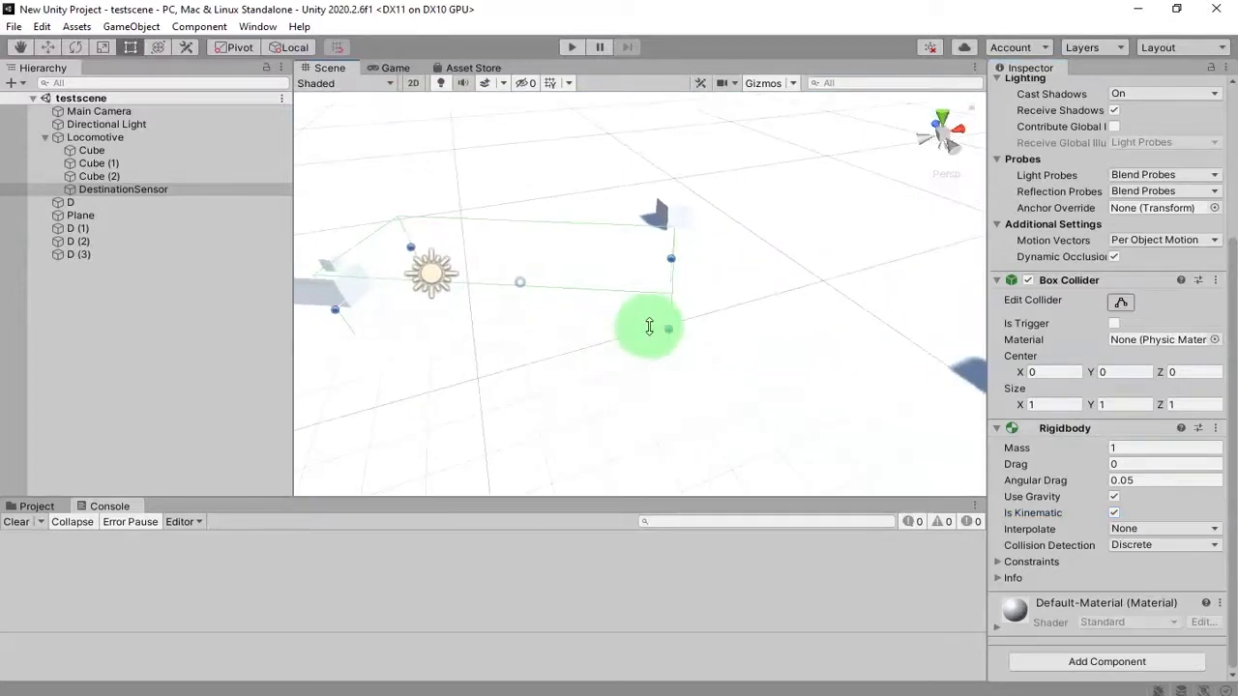
left_click(677, 211)
left_click_drag(801, 367, 587, 315, "alt")
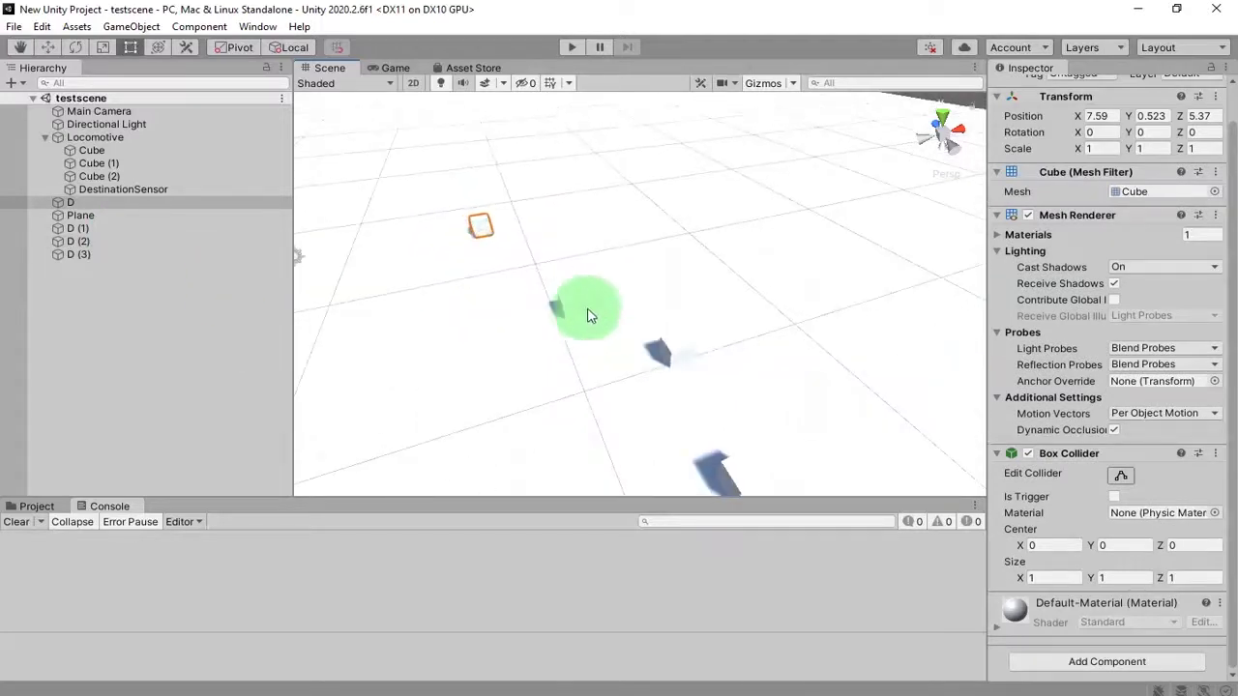
left_click(75, 229)
left_click(81, 255, "shift")
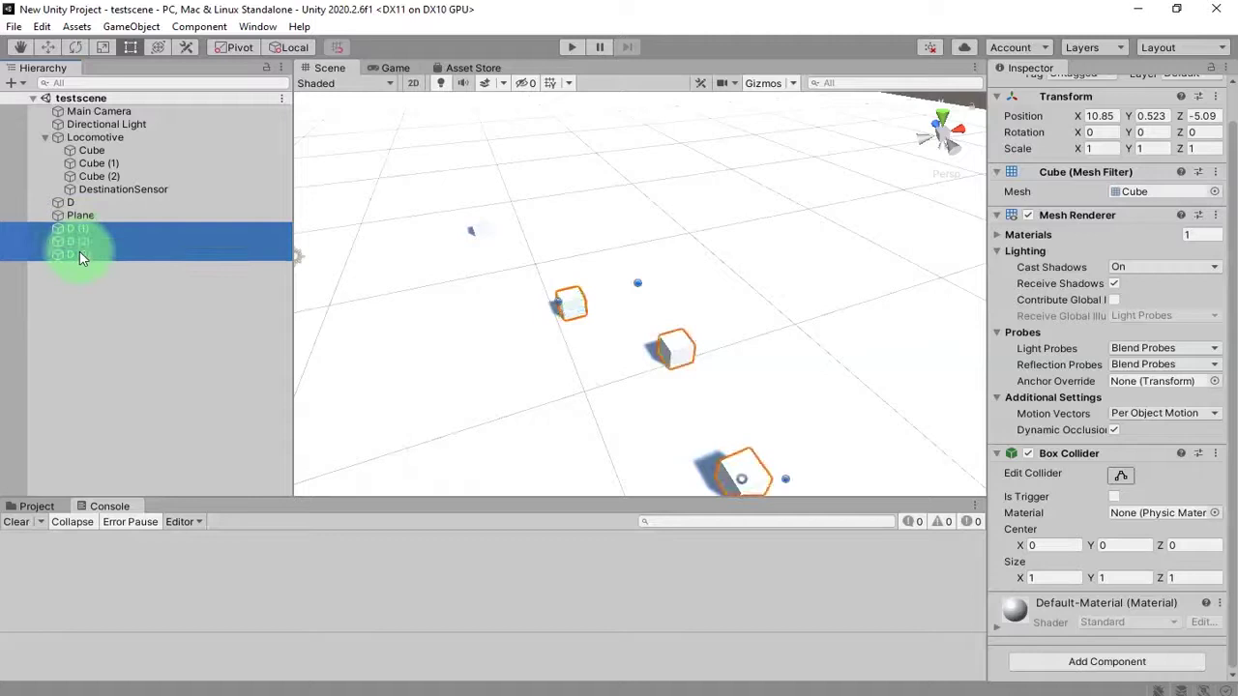
key("Delete")
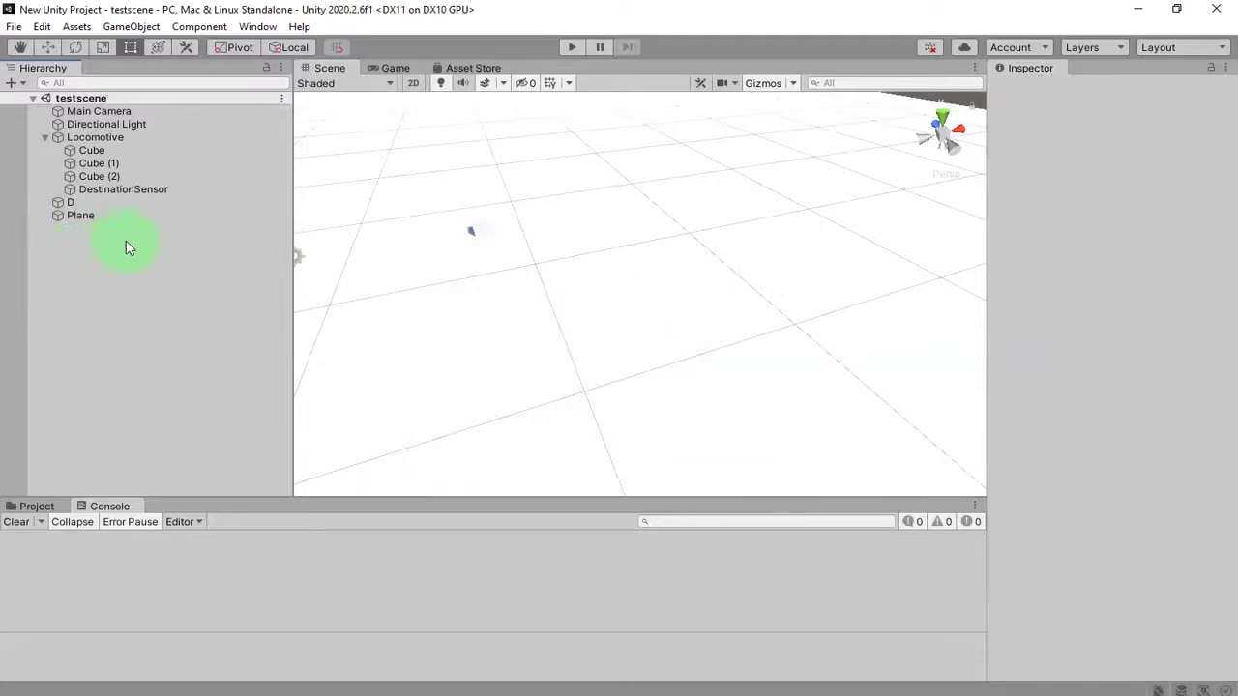
Move destination cube D across the plane to about X 12.68, Z -2.6.
left_click(101, 189)
left_click(89, 204)
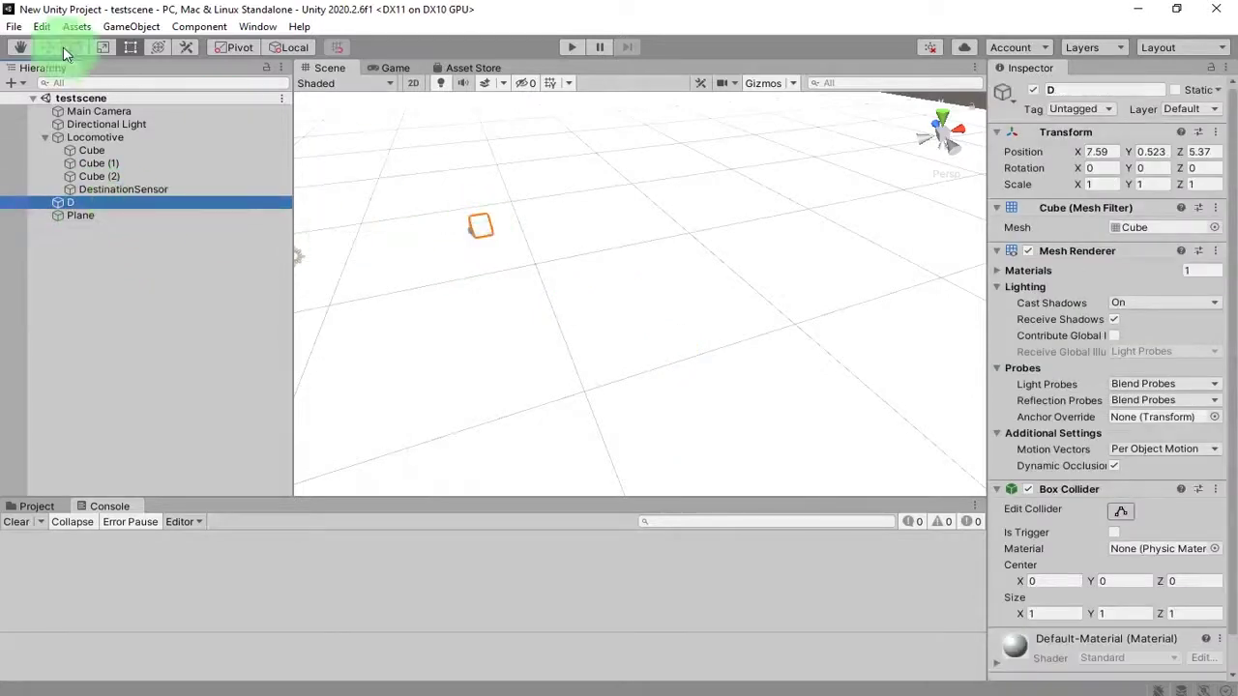
left_click(49, 45)
left_click(483, 230)
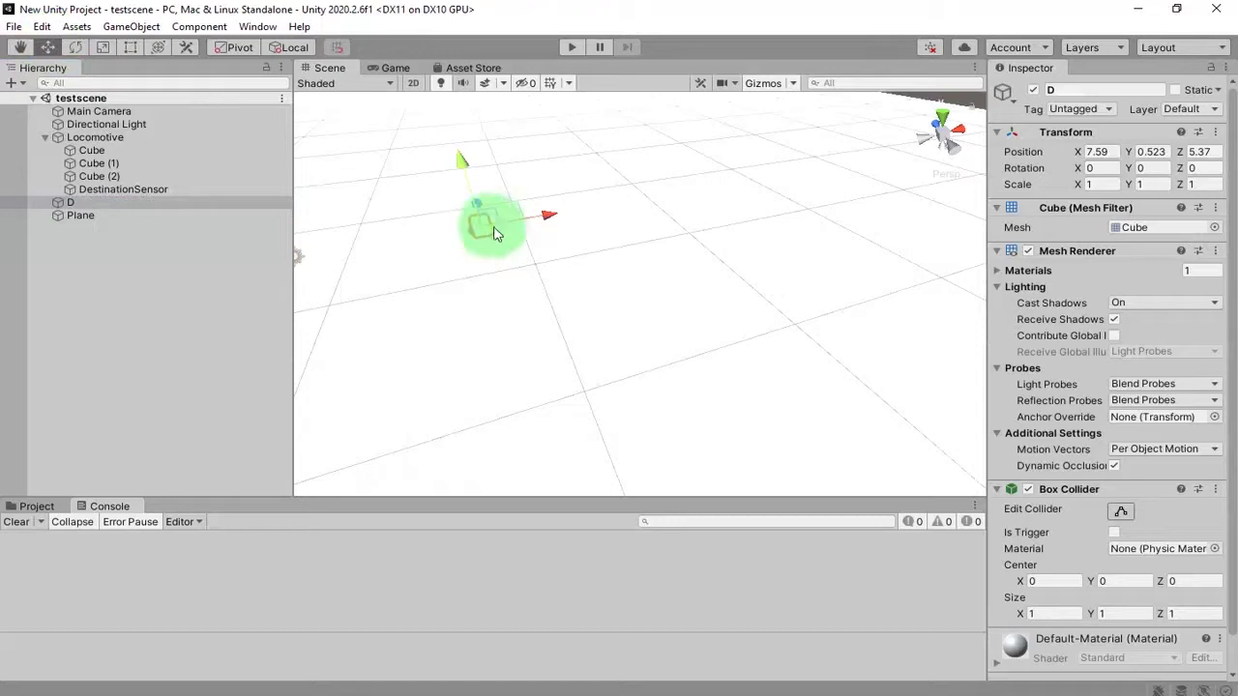
left_click_drag(493, 233, 609, 278)
Enable Is Trigger on cube D's Box Collider and save the scene.
left_click_drag(525, 296, 772, 290, "alt")
scroll(765, 245, "up", 5)
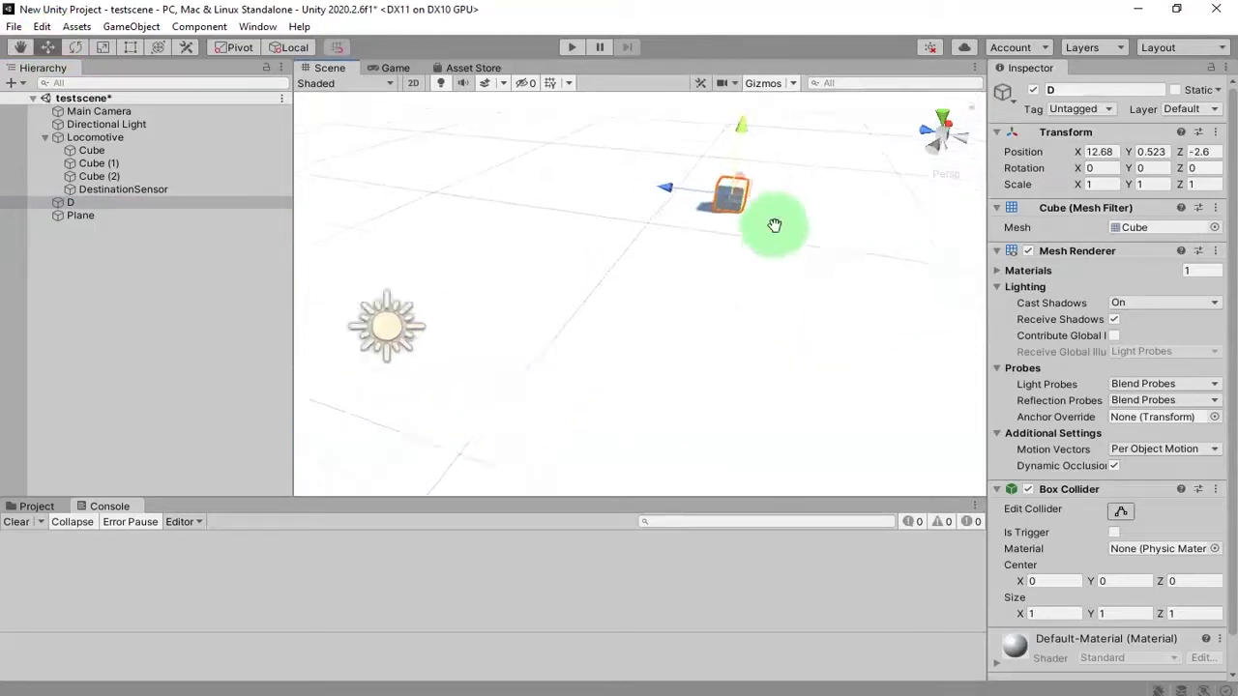
middle_click_drag(773, 224, 619, 311)
scroll(650, 297, "up", 3)
scroll(650, 297, "up", 5)
left_click_drag(619, 299, 793, 285, "alt")
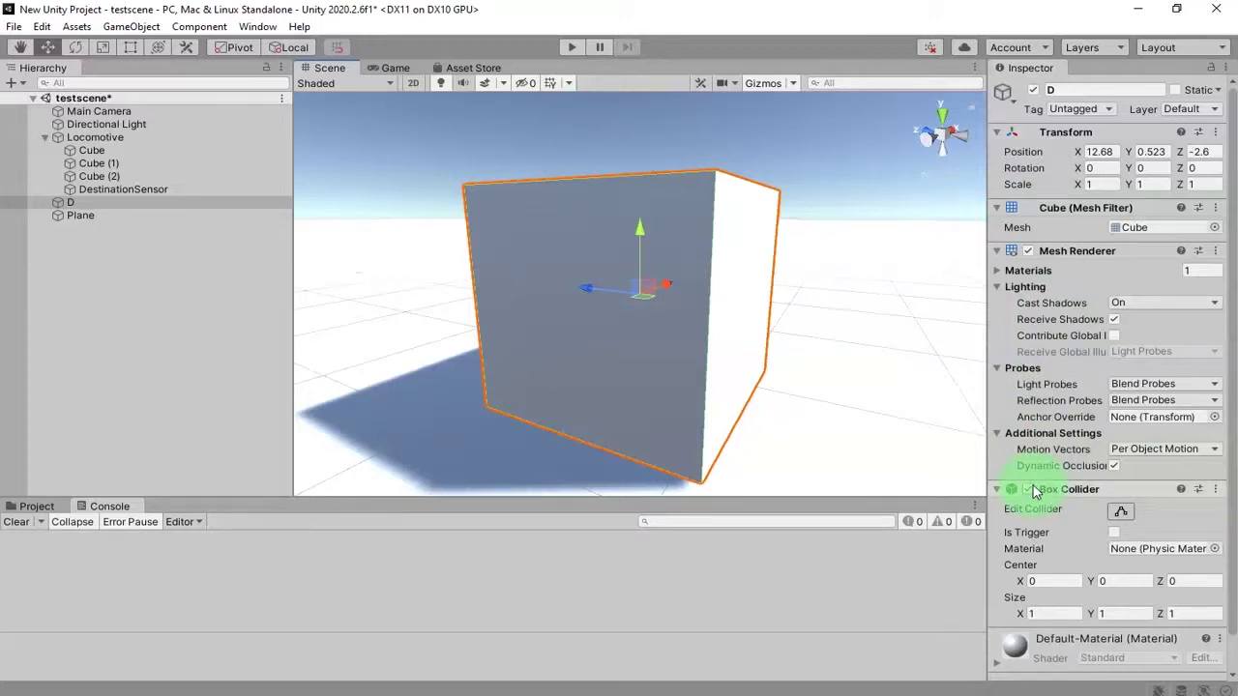
left_click(1117, 535)
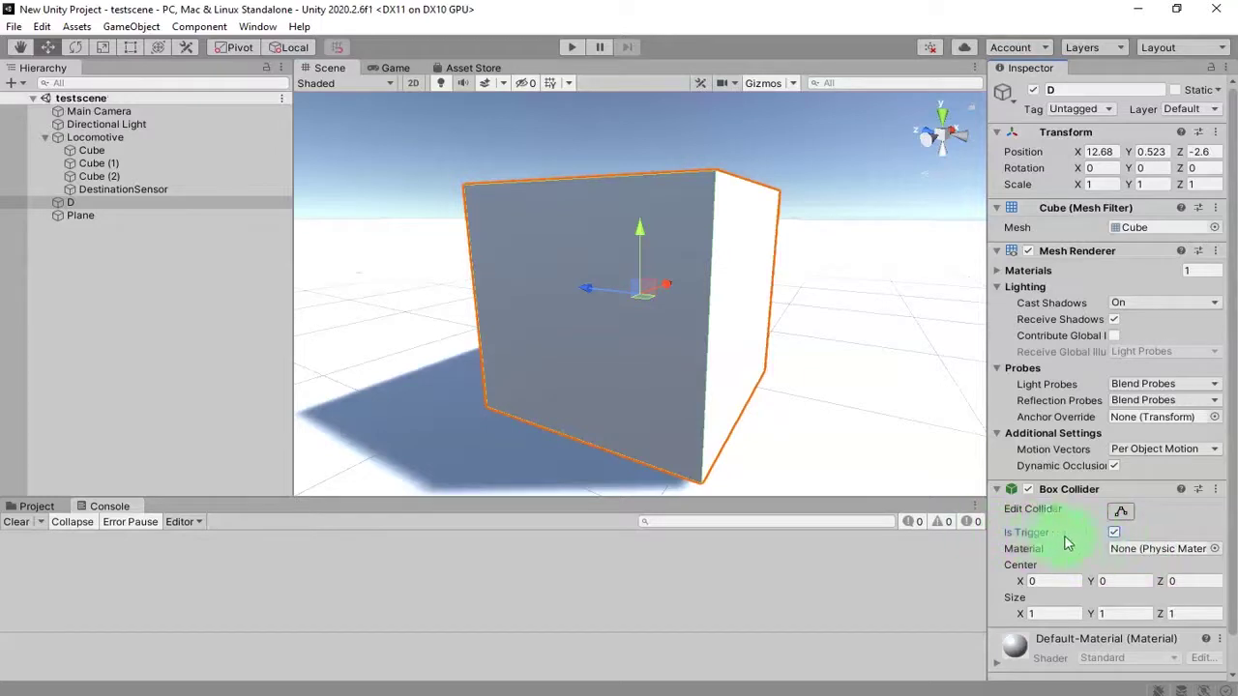
Create a new tag named traindestination and select the DestinationSensor object.
scroll(691, 354, "down", 10)
left_click_drag(697, 348, 710, 432, "alt")
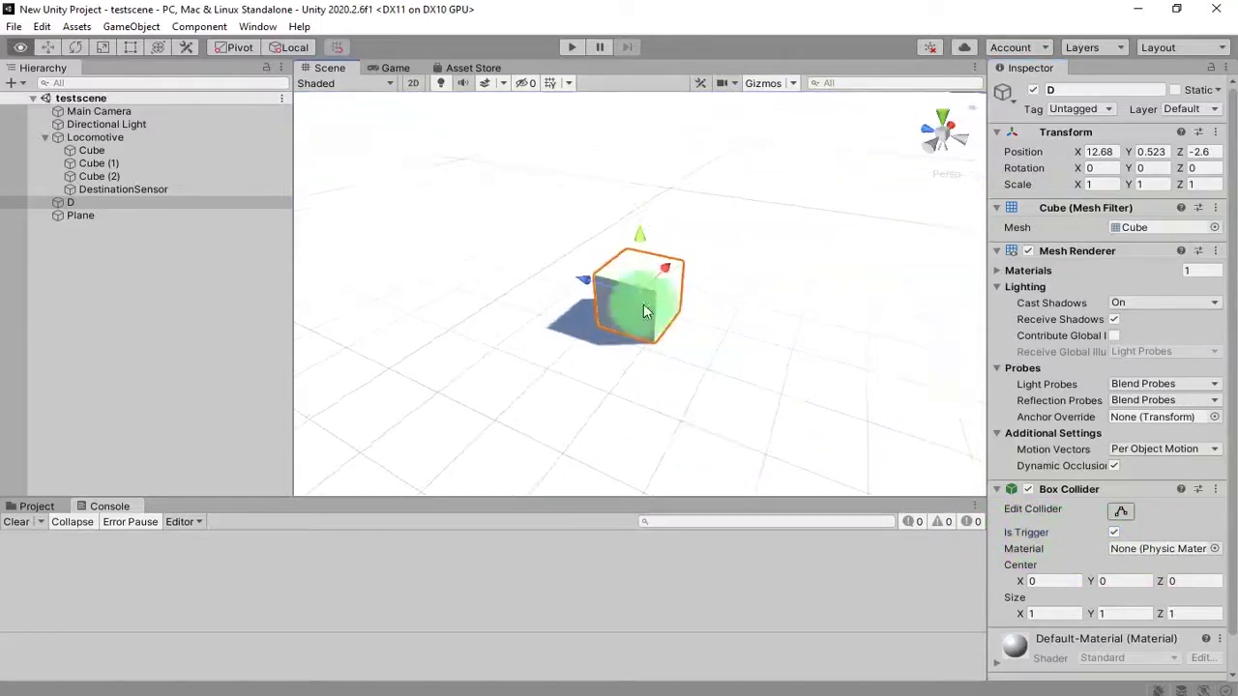
key("f")
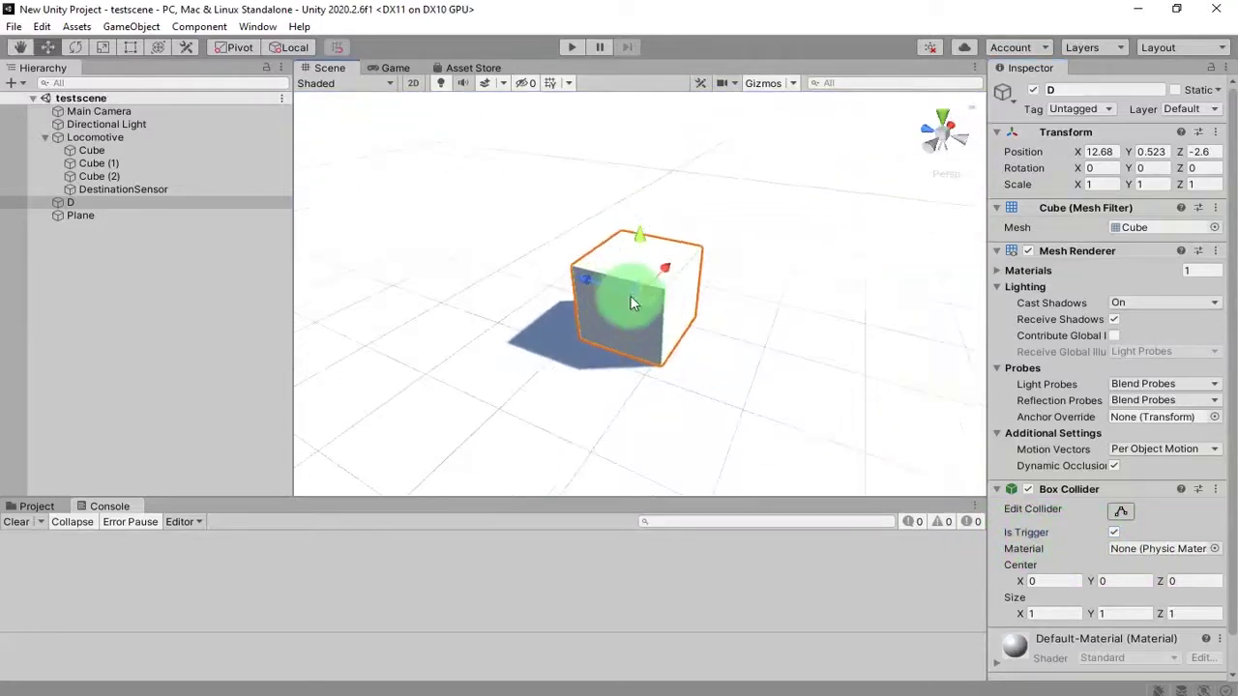
left_click(1077, 107)
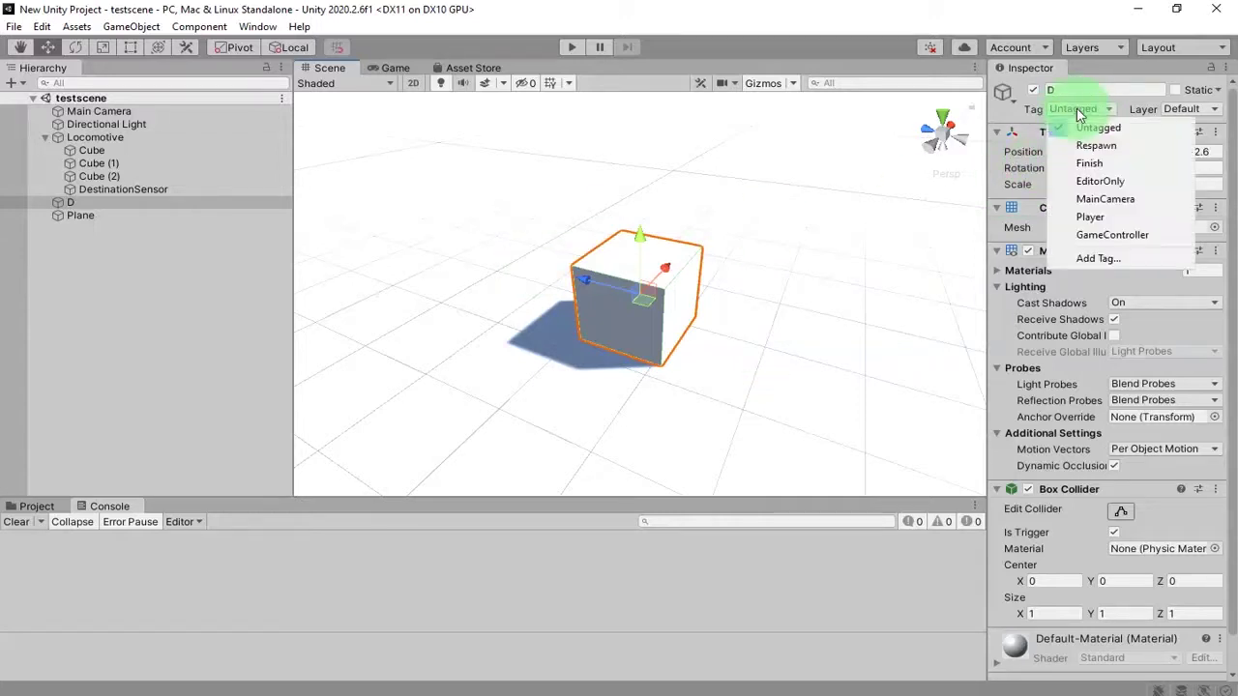
left_click(1137, 260)
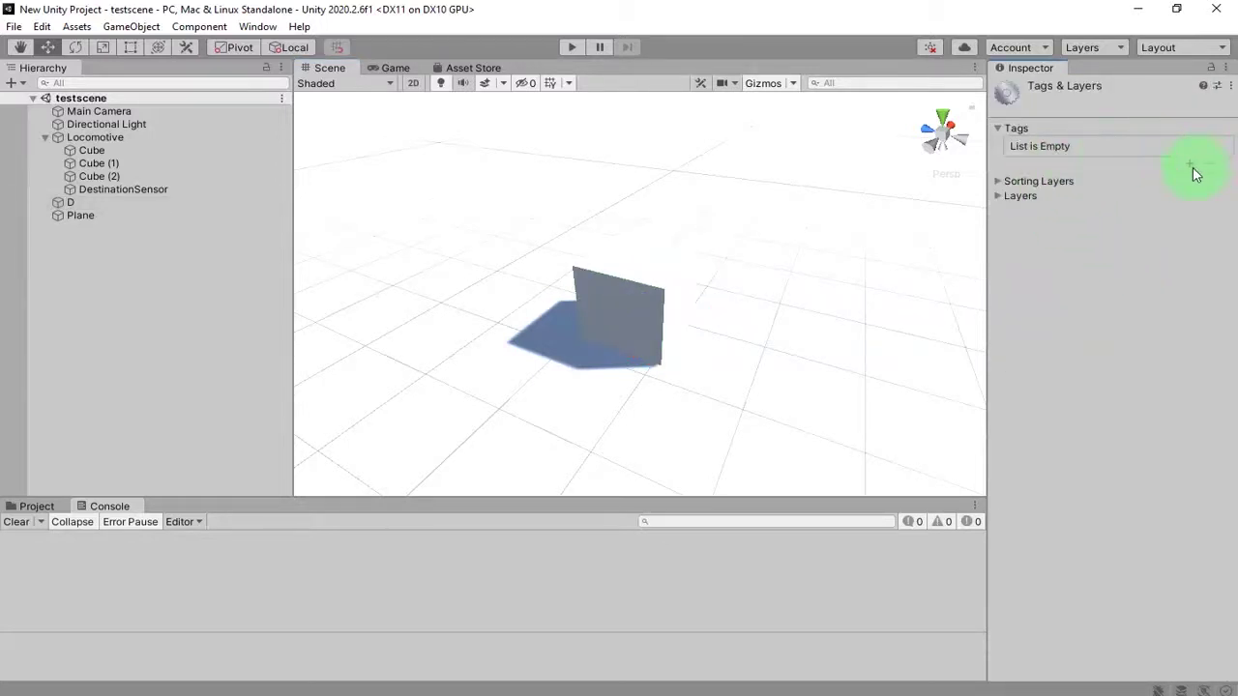
left_click(1191, 164)
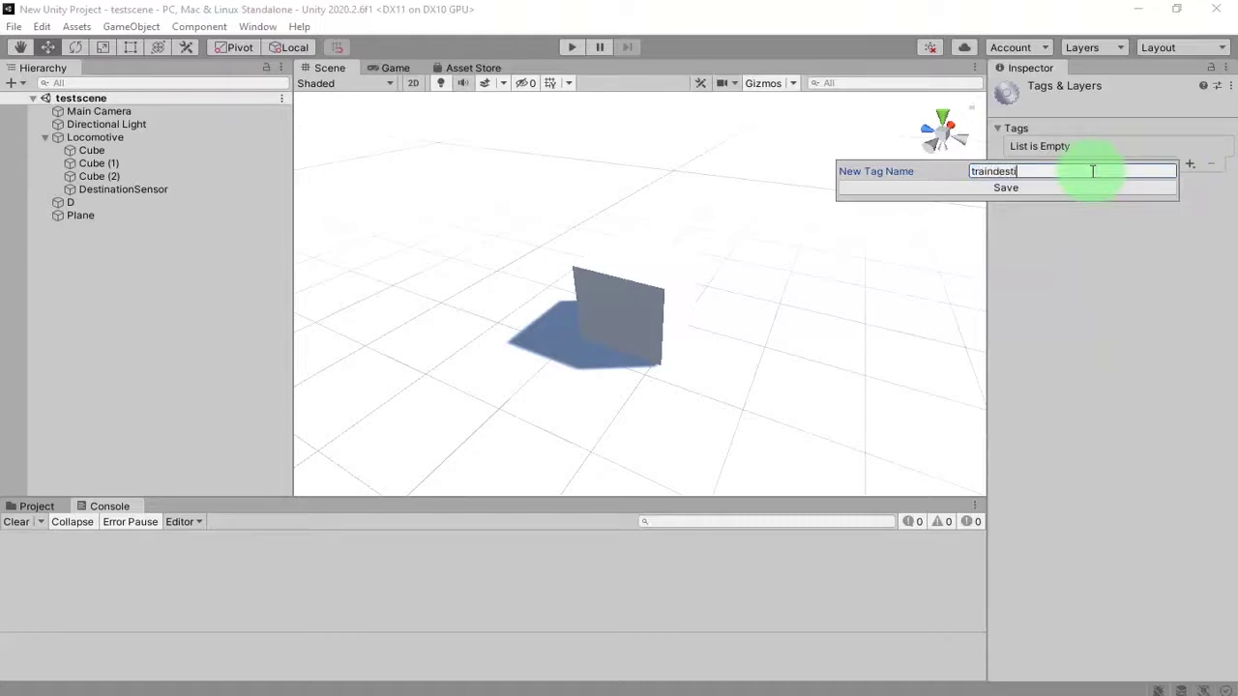
key("Return")
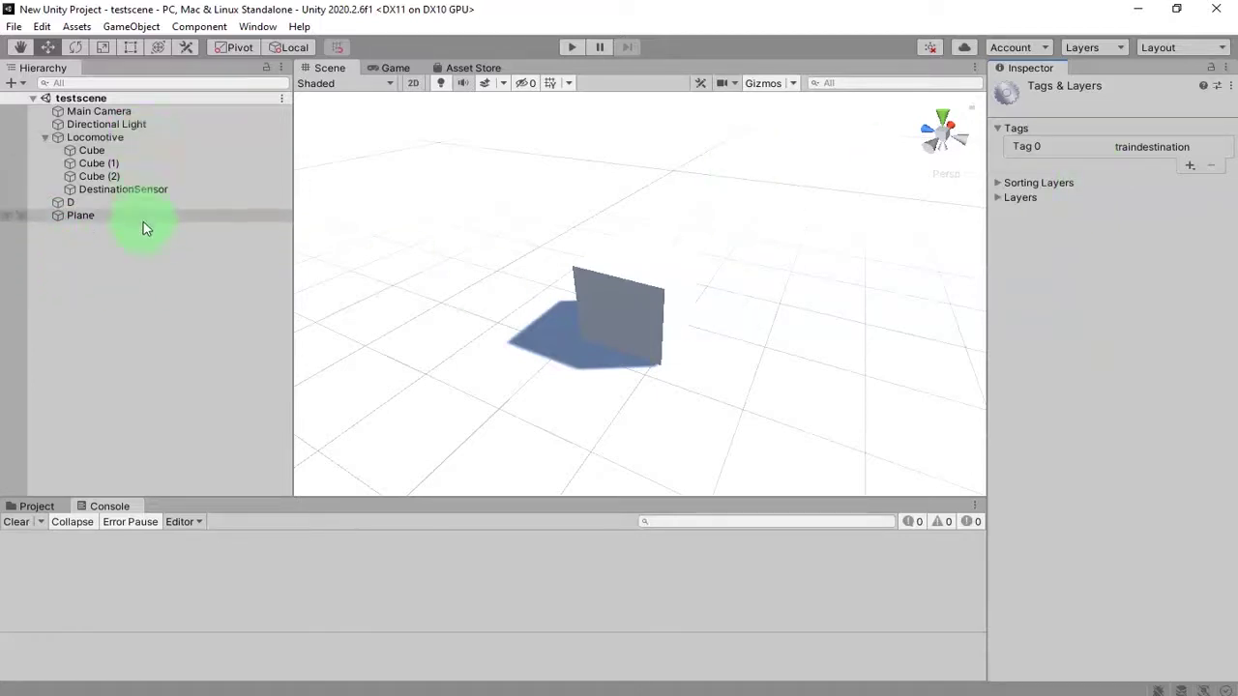
left_click(153, 191)
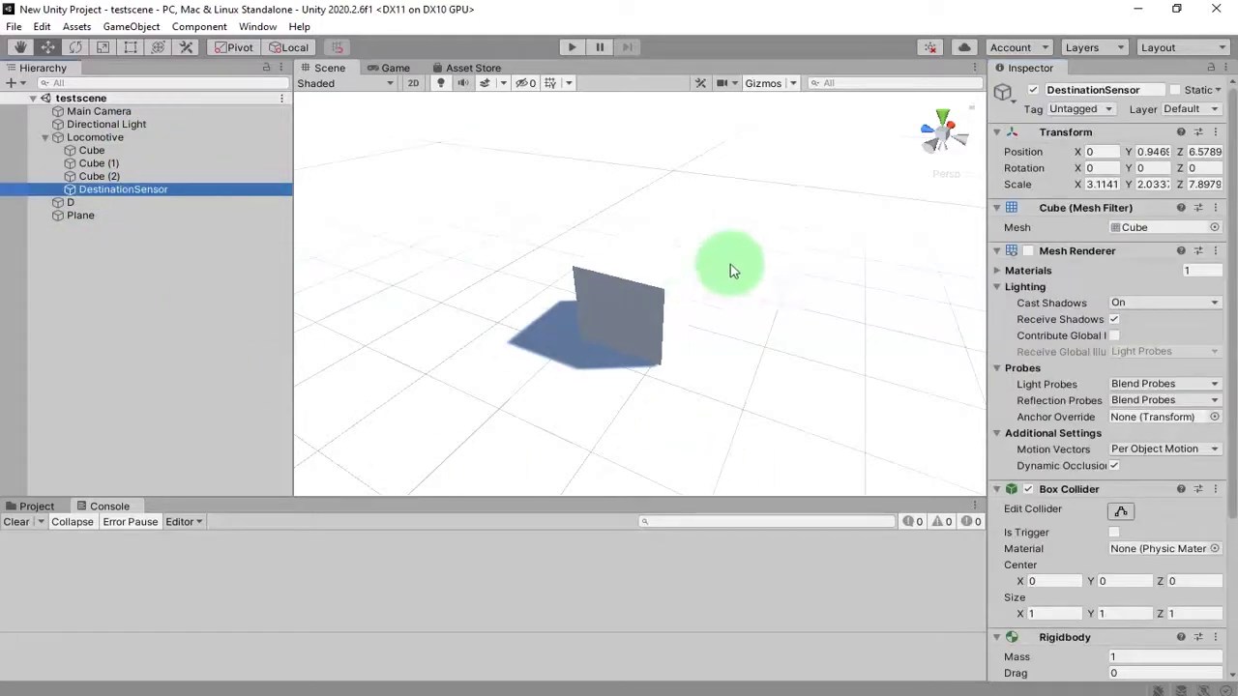
Create a C# script named destinationsensor in the project's Assets folder.
scroll(724, 281, "down", 5)
middle_click_drag(549, 356, 783, 309)
scroll(609, 364, "down", 3)
left_click_drag(519, 415, 664, 359, "alt")
left_click(61, 501)
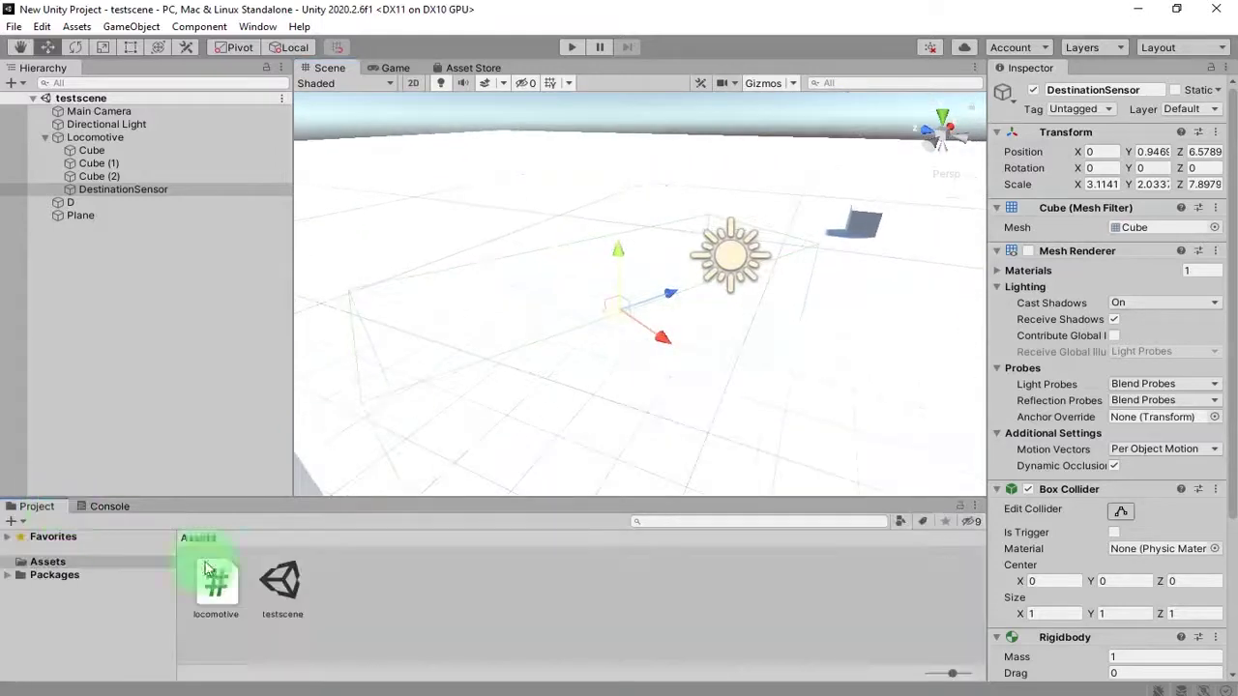
right_click(373, 586)
mouse_move(553, 160)
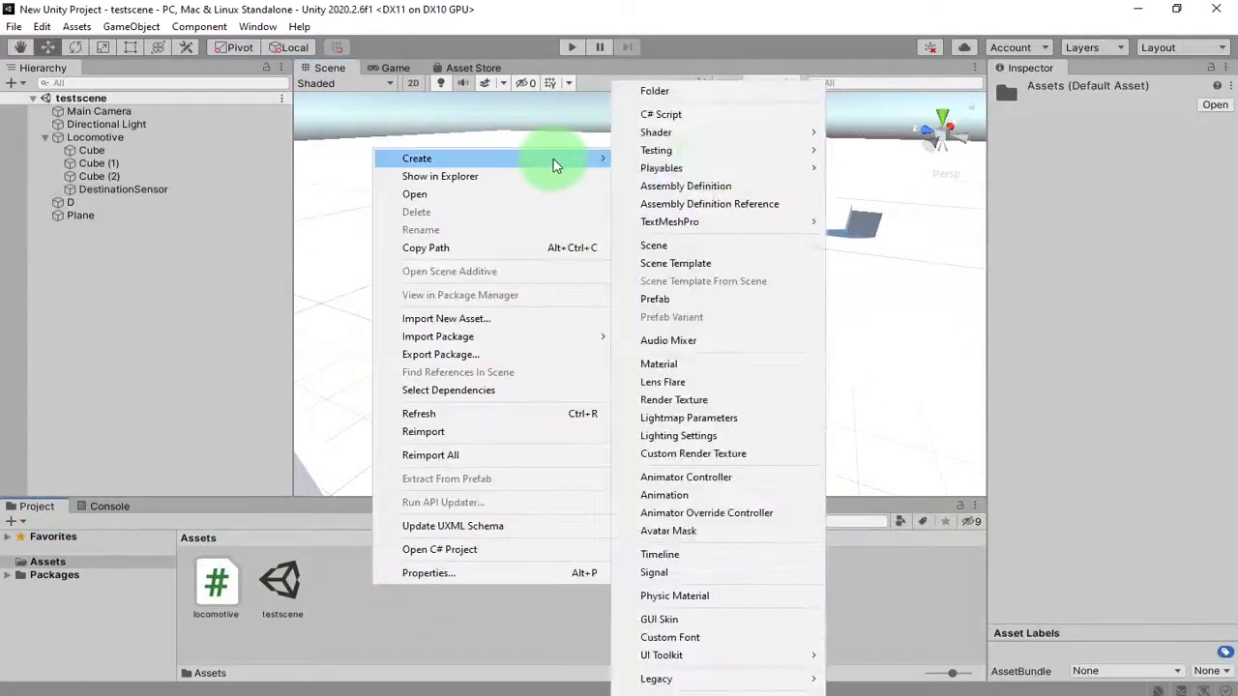
left_click(713, 115)
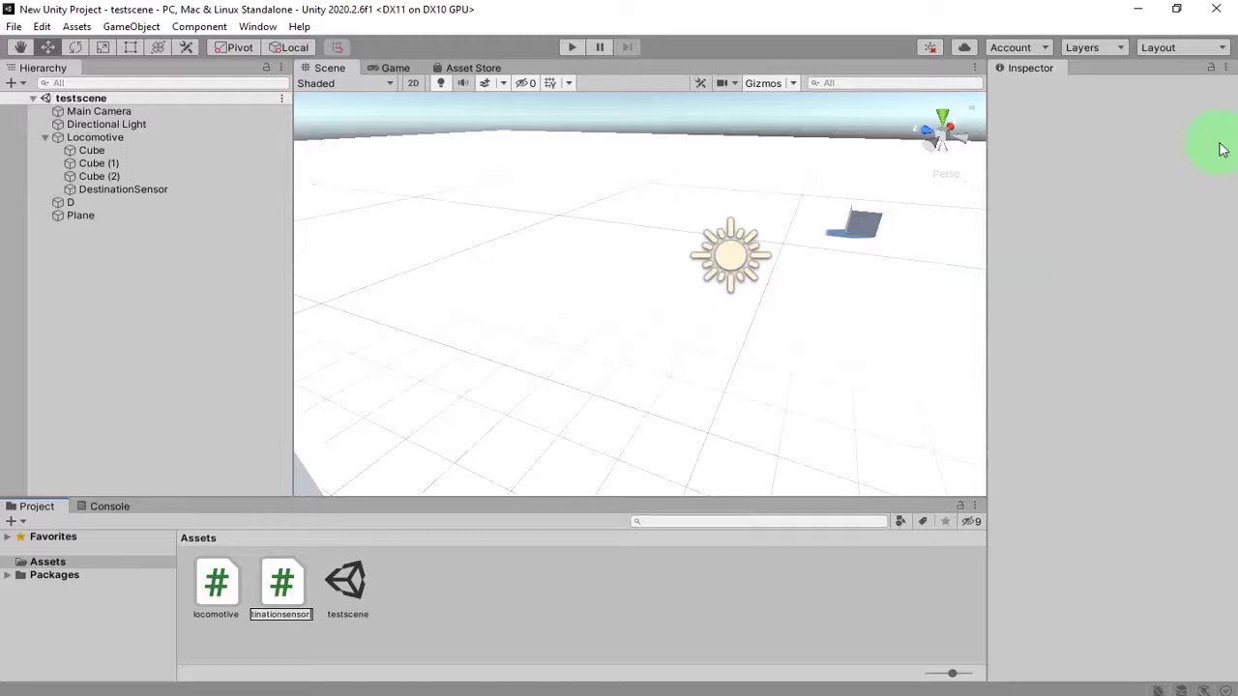
left_click(1219, 142)
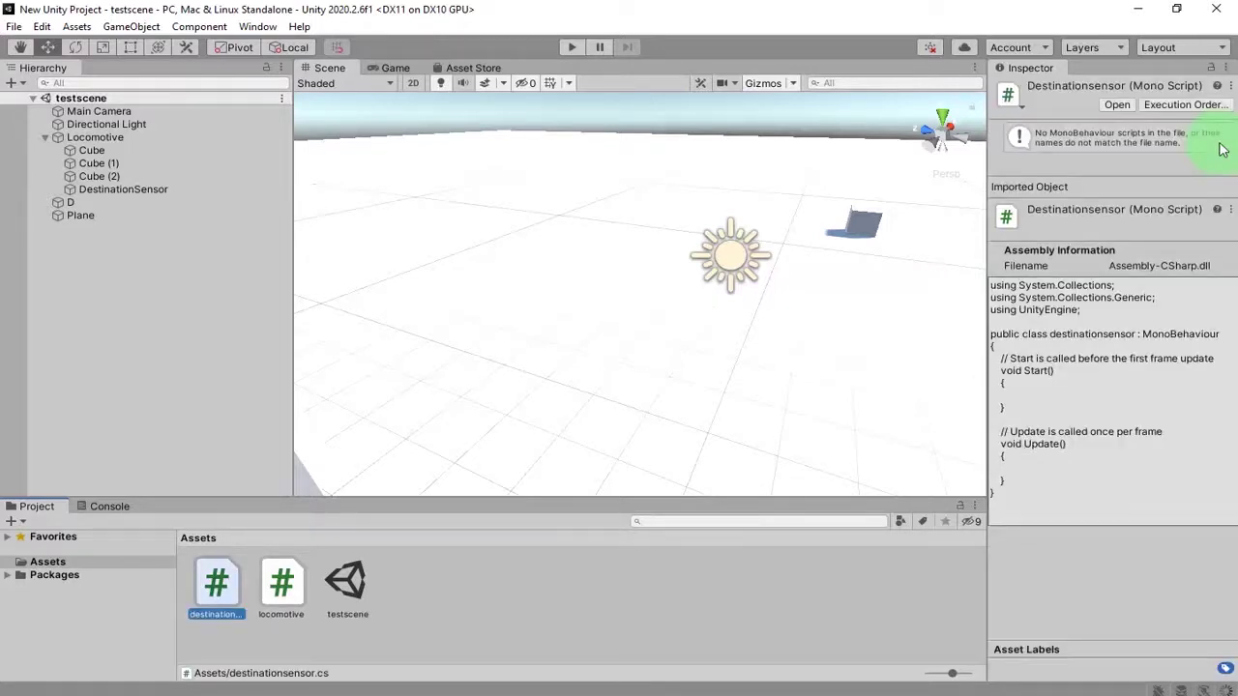
Attach the destinationsensor script to the DestinationSensor object and open the script for editing in Notepad++.
double_click(225, 598)
left_click_drag(223, 594, 152, 196)
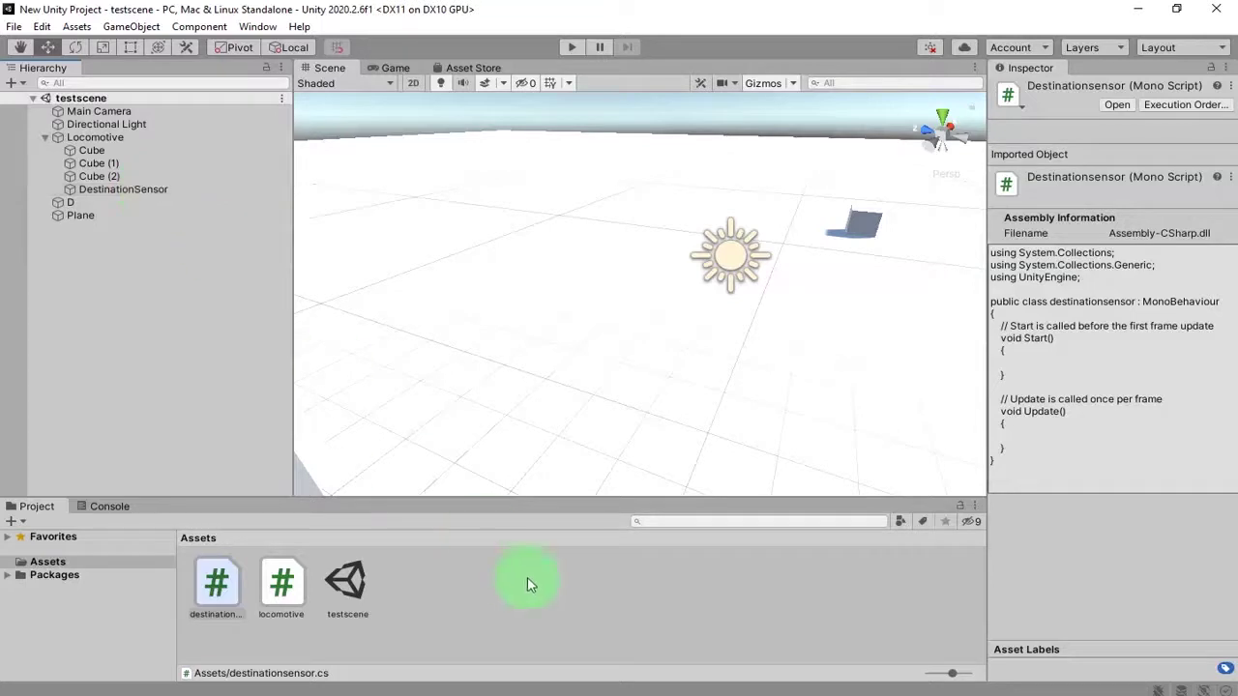
double_click(216, 585)
left_click(304, 338)
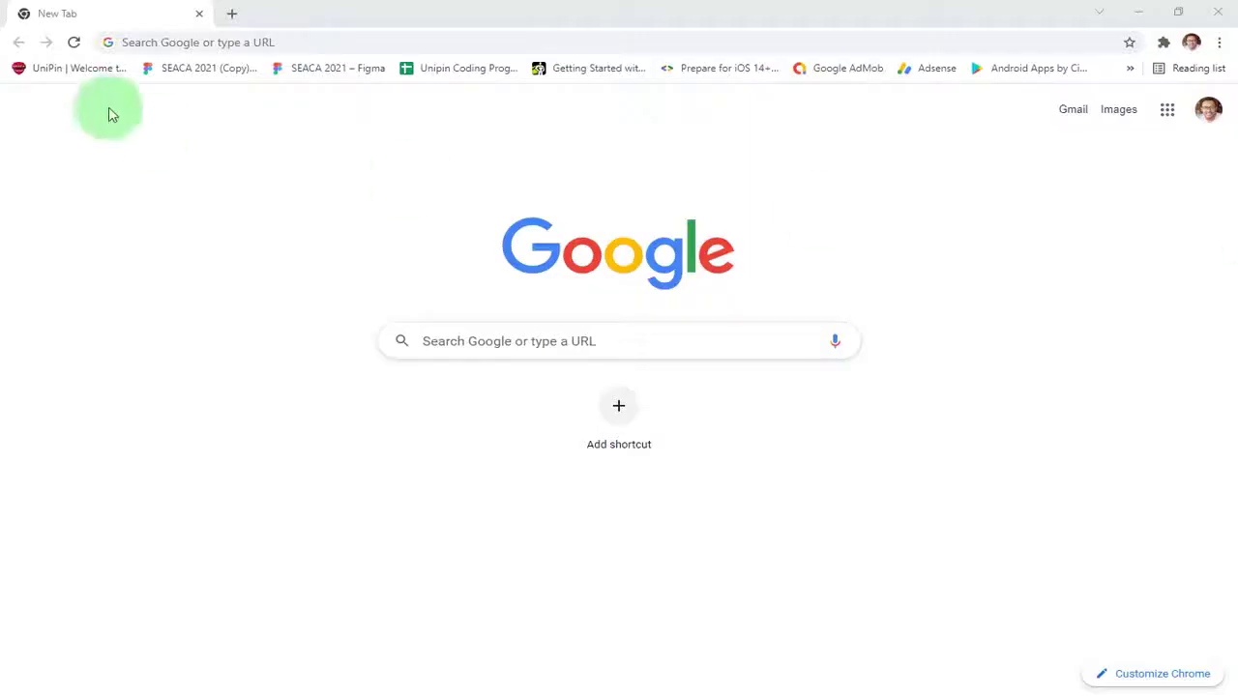
Search the web for "unity on trigger enter" and open the Unity scripting reference page for Collider.OnTriggerEnter.
left_click(387, 41)
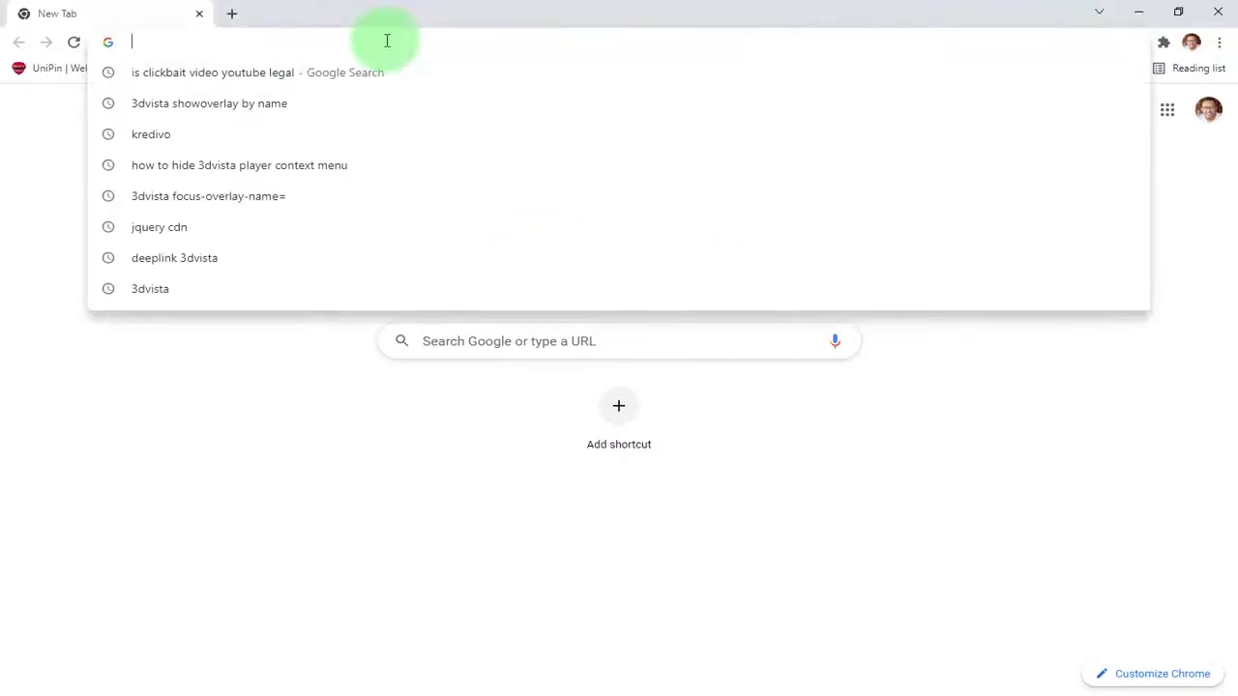
type("f")
key("BackSpace")
type("uni")
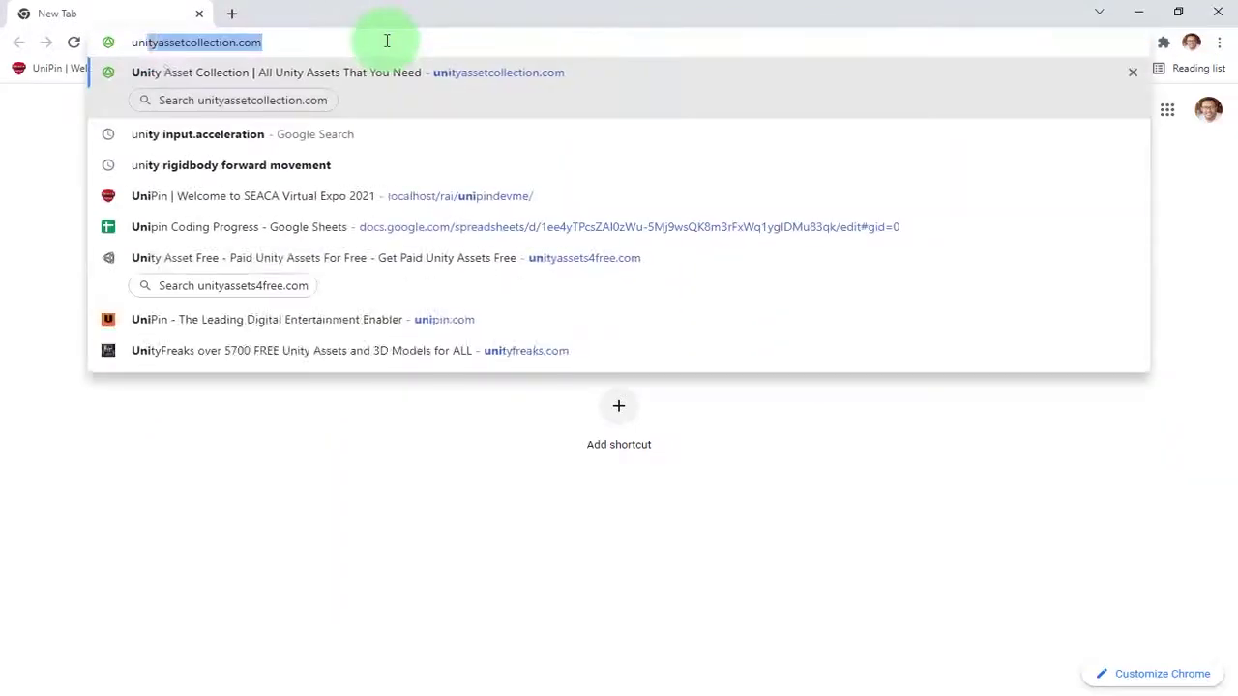
type("ty on tri")
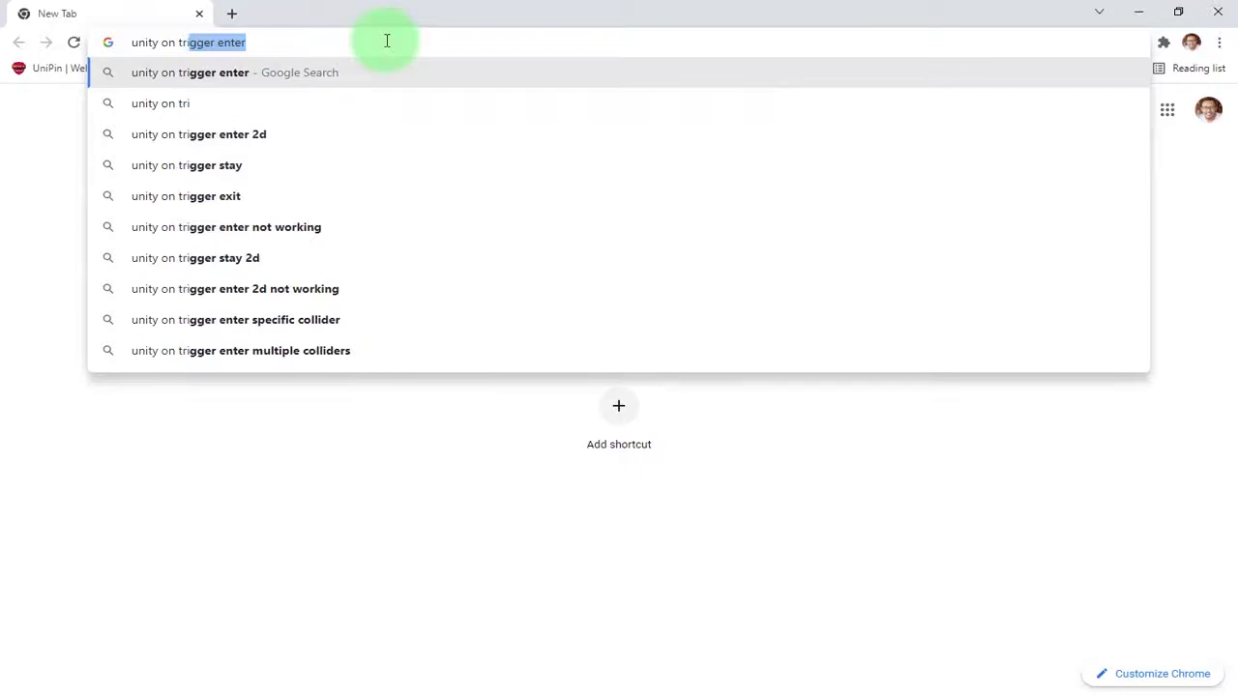
key("Return")
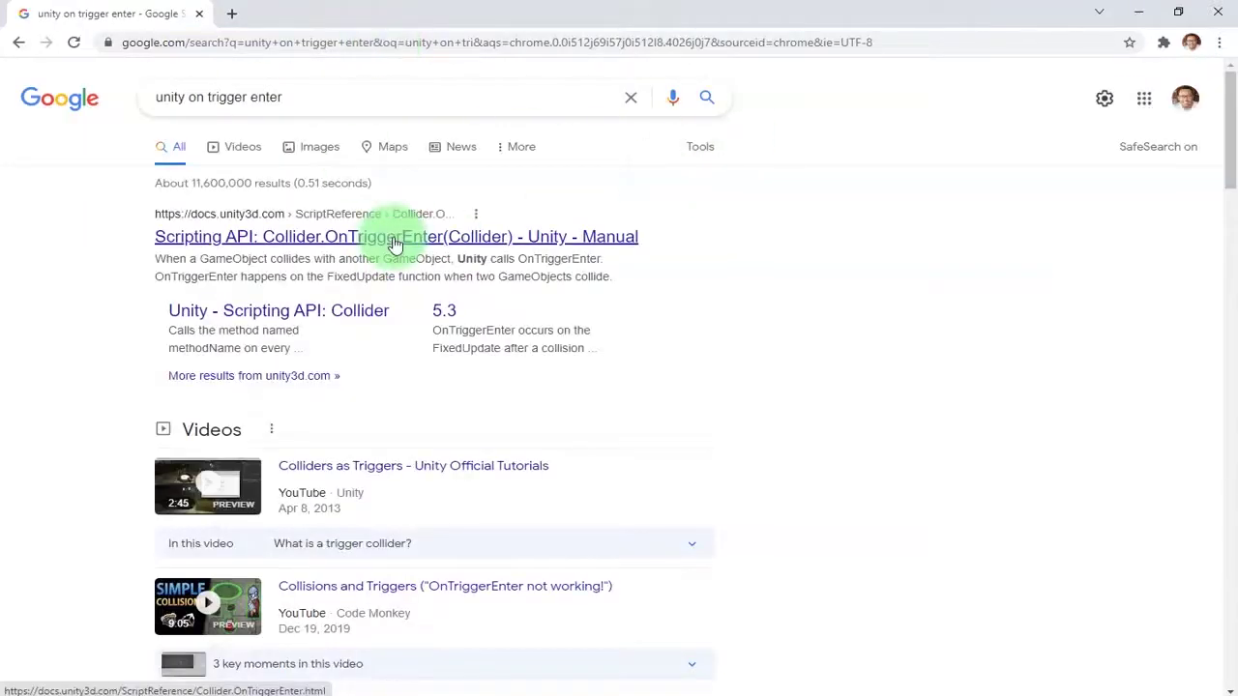
left_click(280, 13)
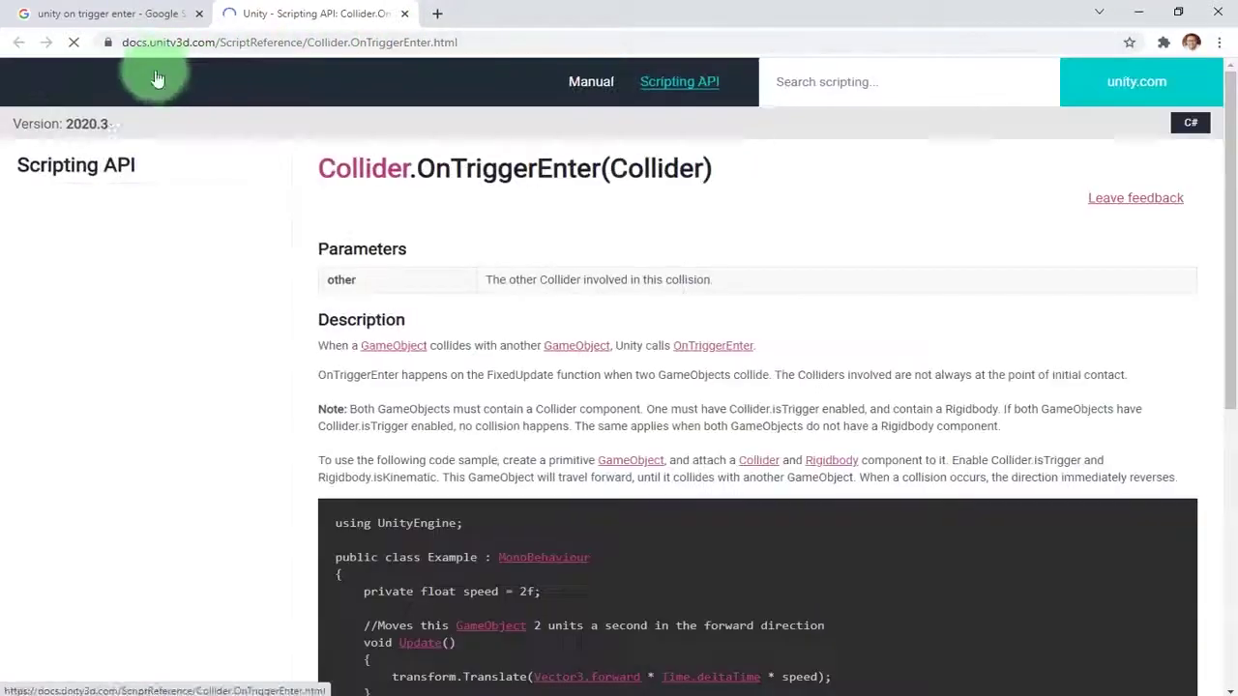
Copy the sample OnTriggerEnter(Collider other) method from the documentation into destinationsensor.cs below Update, and save the script.
scroll(619, 266, "down", 4)
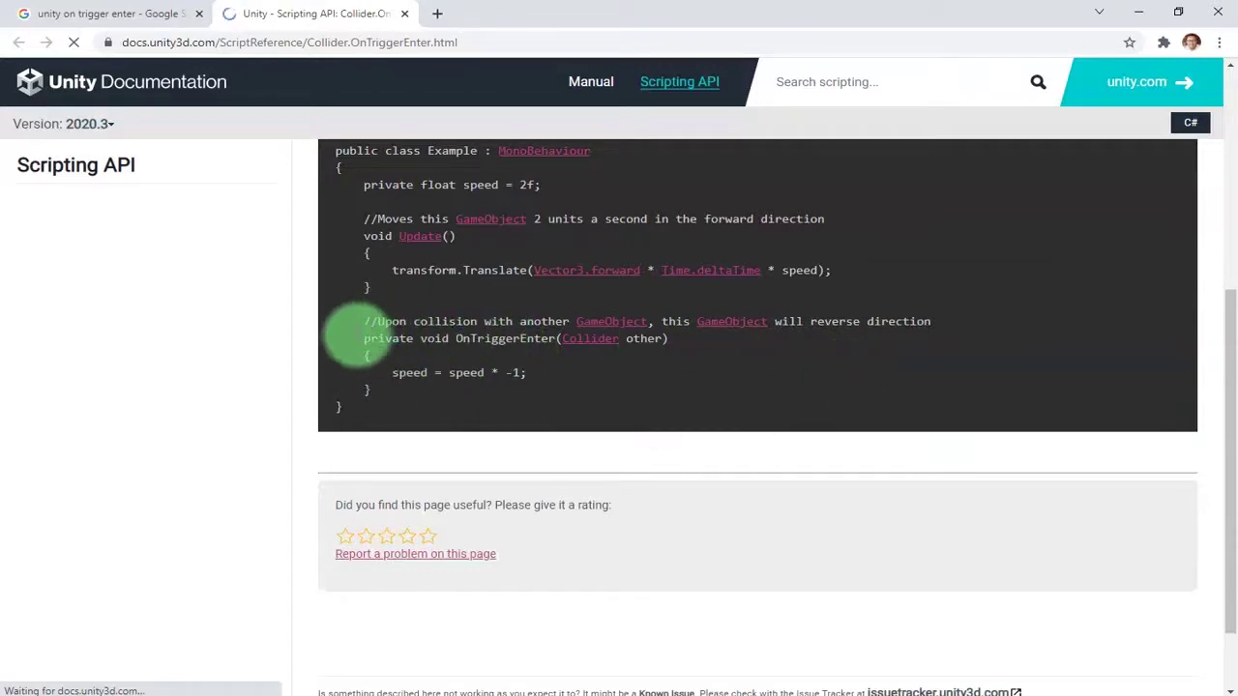
left_click_drag(361, 338, 403, 390)
key("ctrl+c")
key("alt+Tab")
key("ctrl+v")
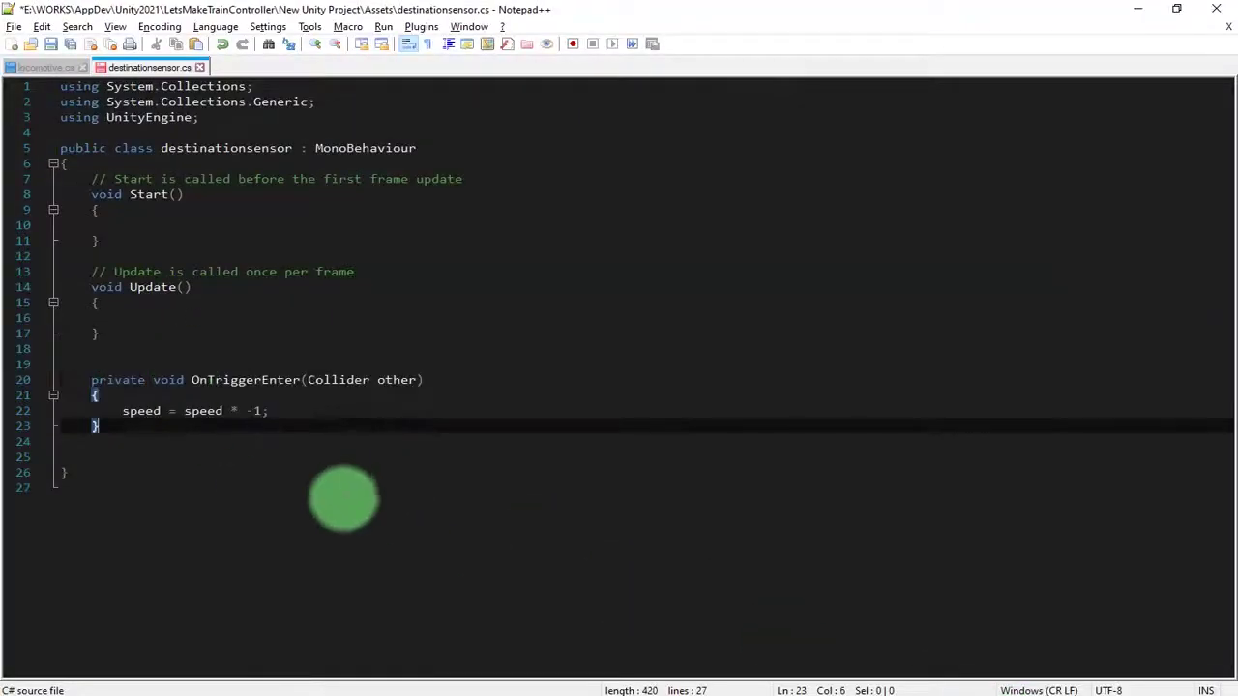
key("ctrl+s")
Replace the speed line inside OnTriggerEnter with the beginning of a tag check, if(other.tag == ".
key("Up")
key("Up")
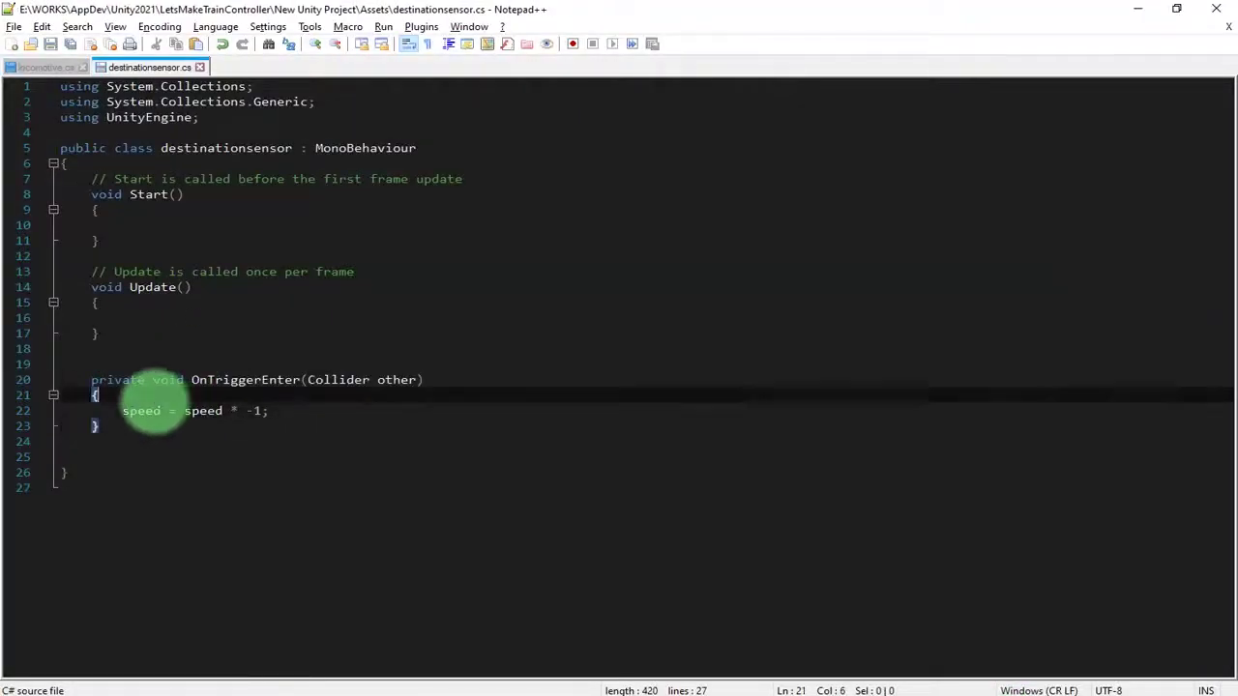
left_click(359, 380)
double_click(392, 380)
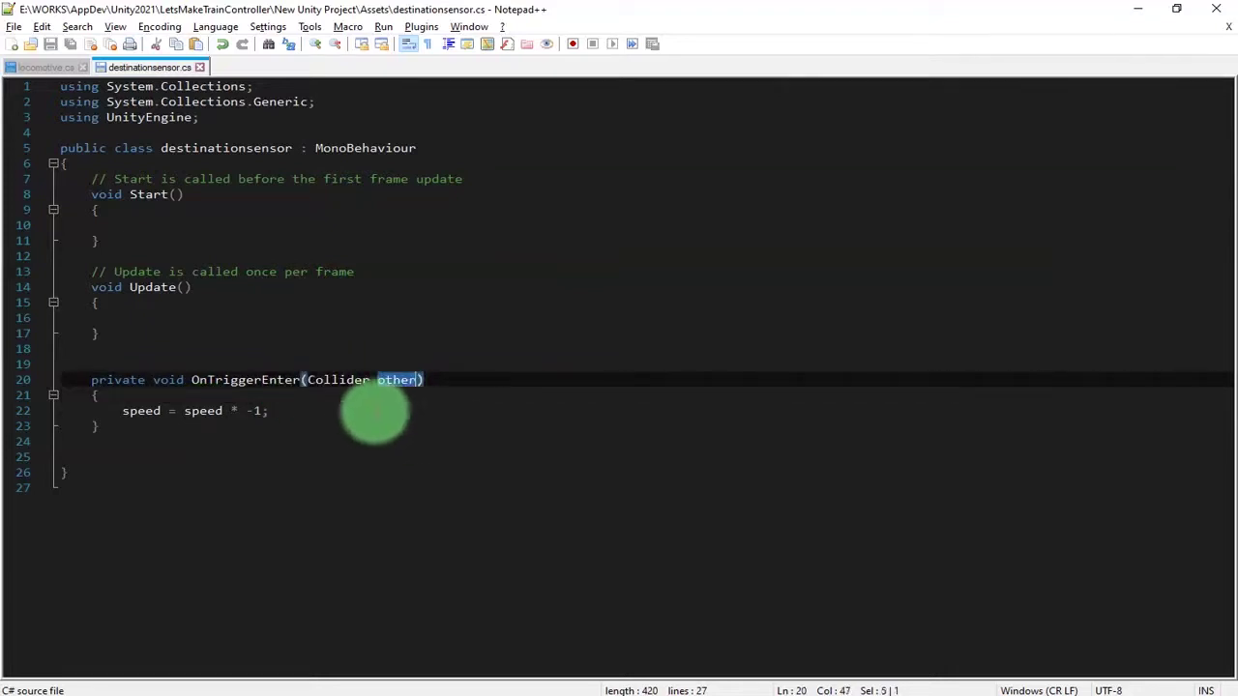
left_click(333, 412)
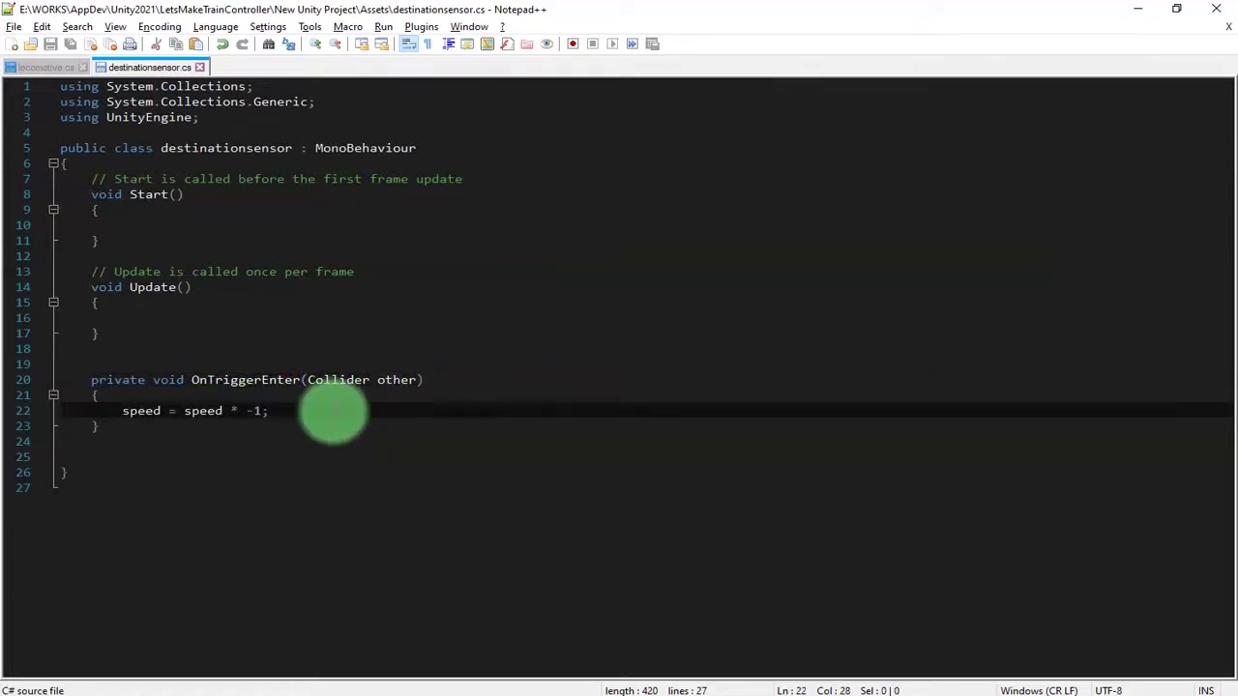
key("shift+Home")
type("if")
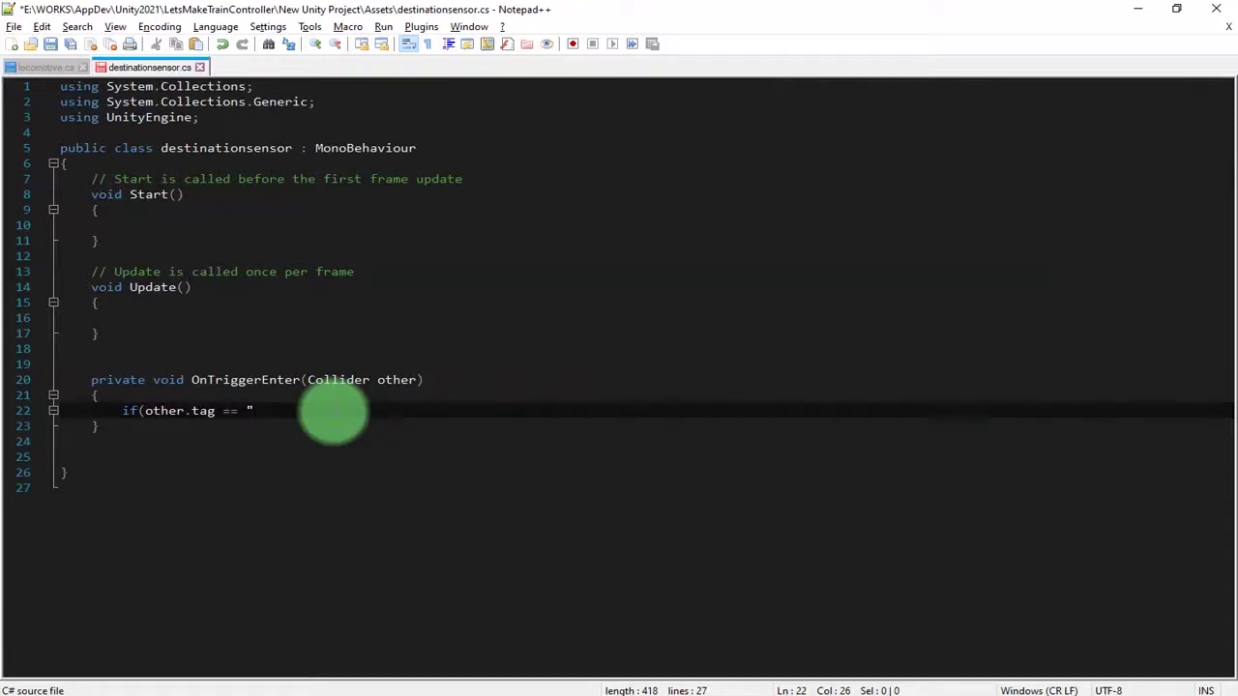
Switch to Unity and rename the destination cube D as DestinationPoint.
key("alt+Tab")
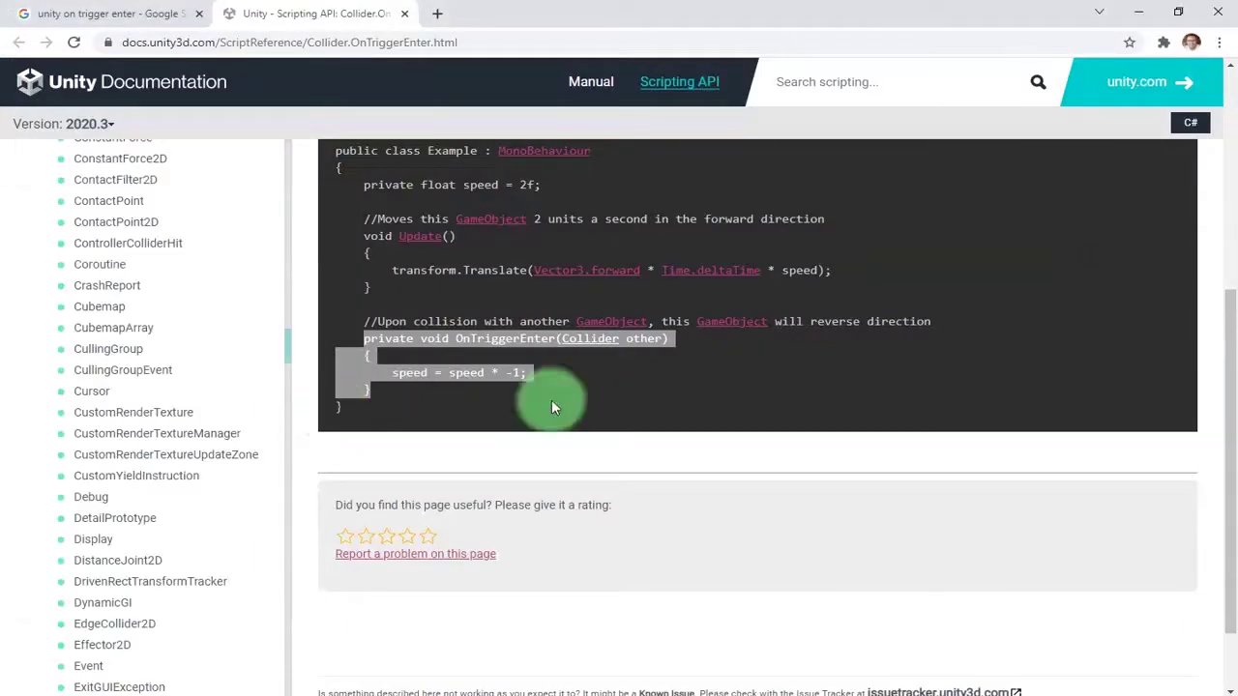
left_click(646, 695)
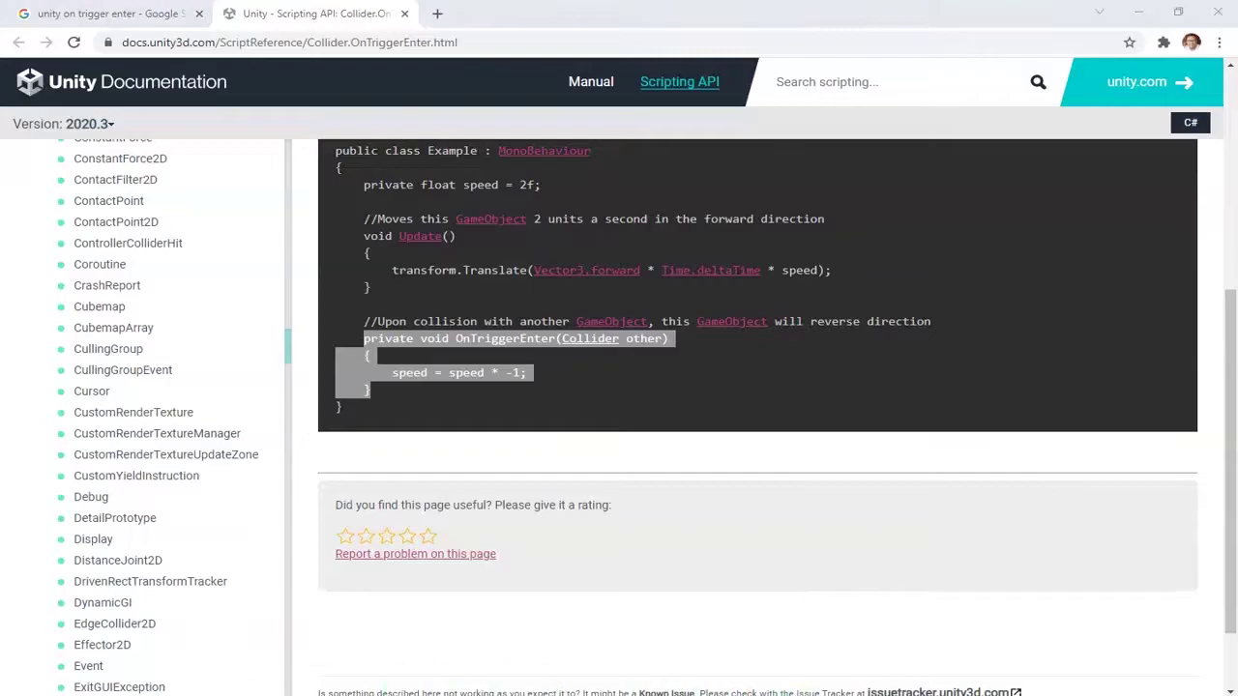
left_click(124, 677)
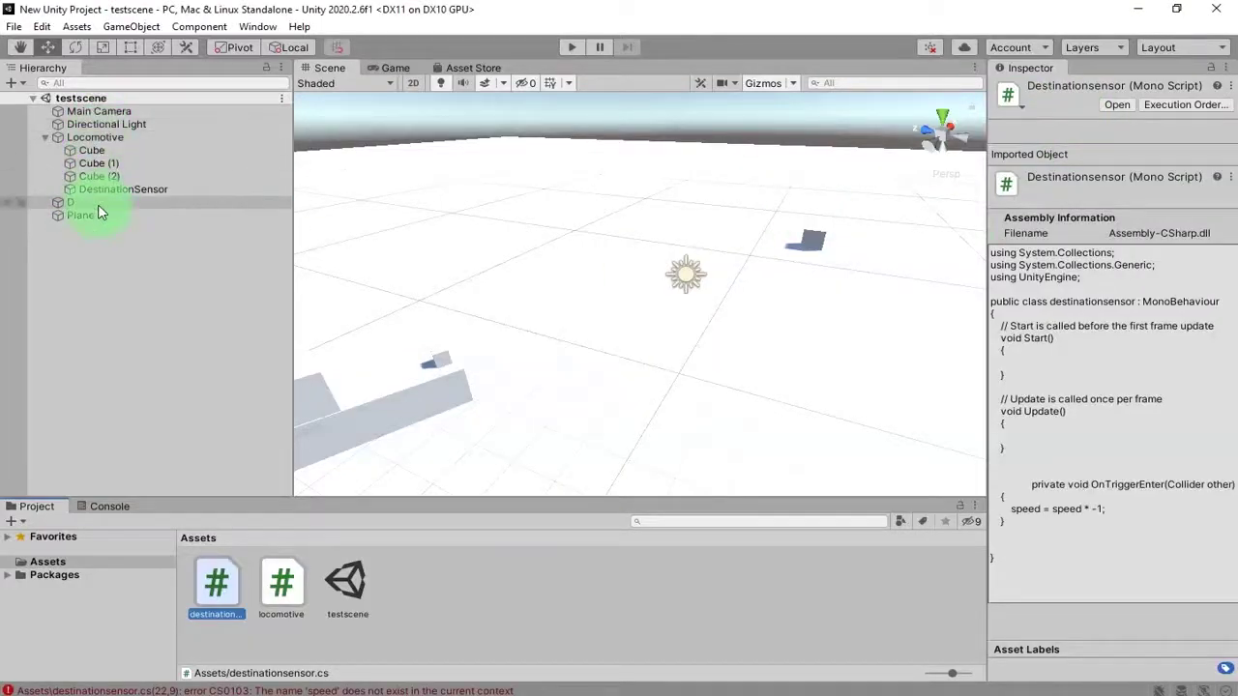
left_click(121, 204)
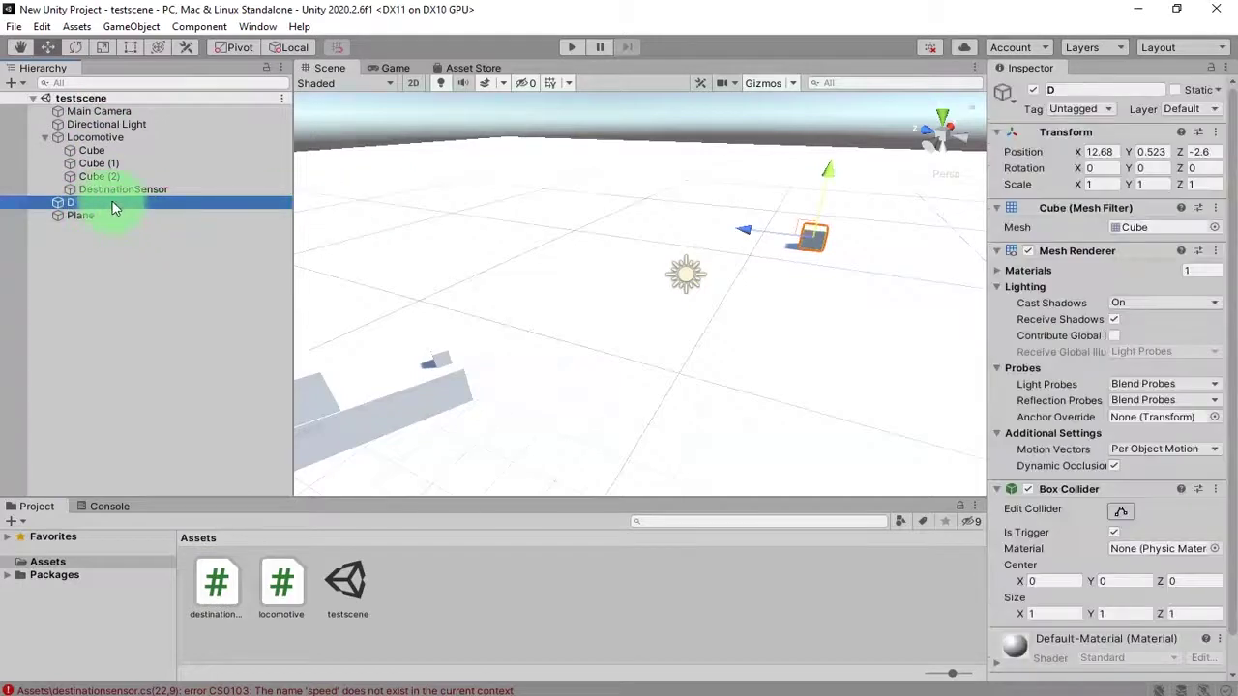
left_click(78, 205)
type("estin")
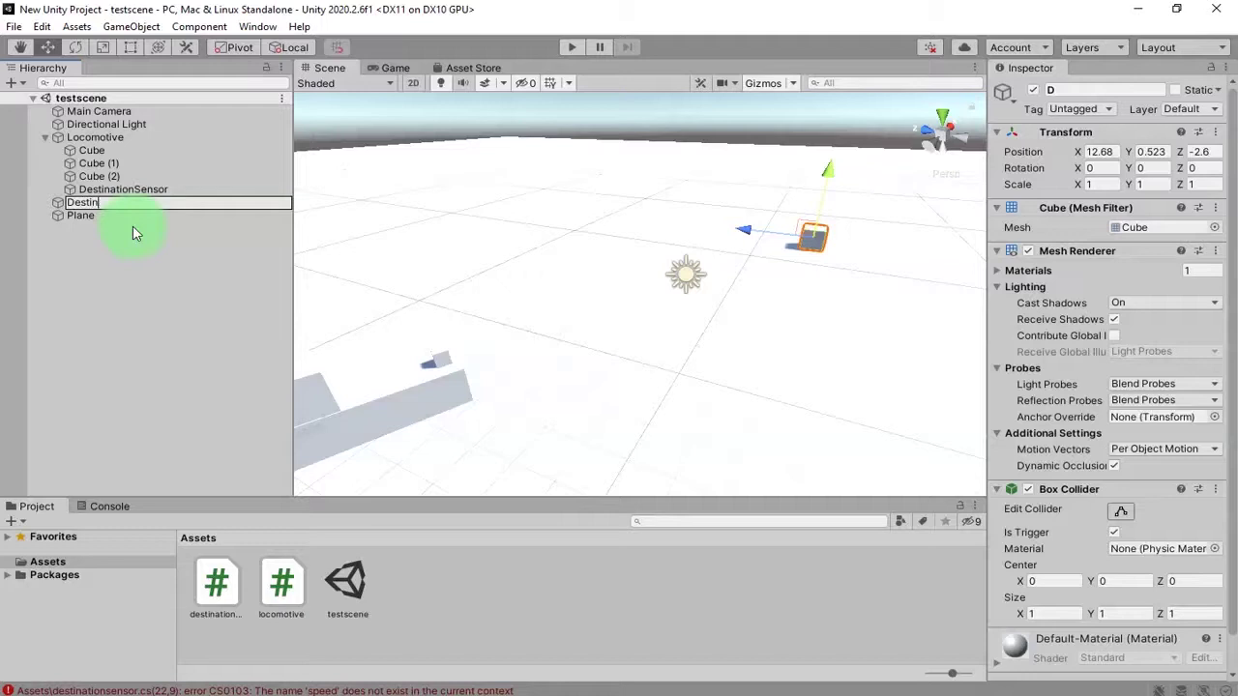
type("ationPoint")
key("Return")
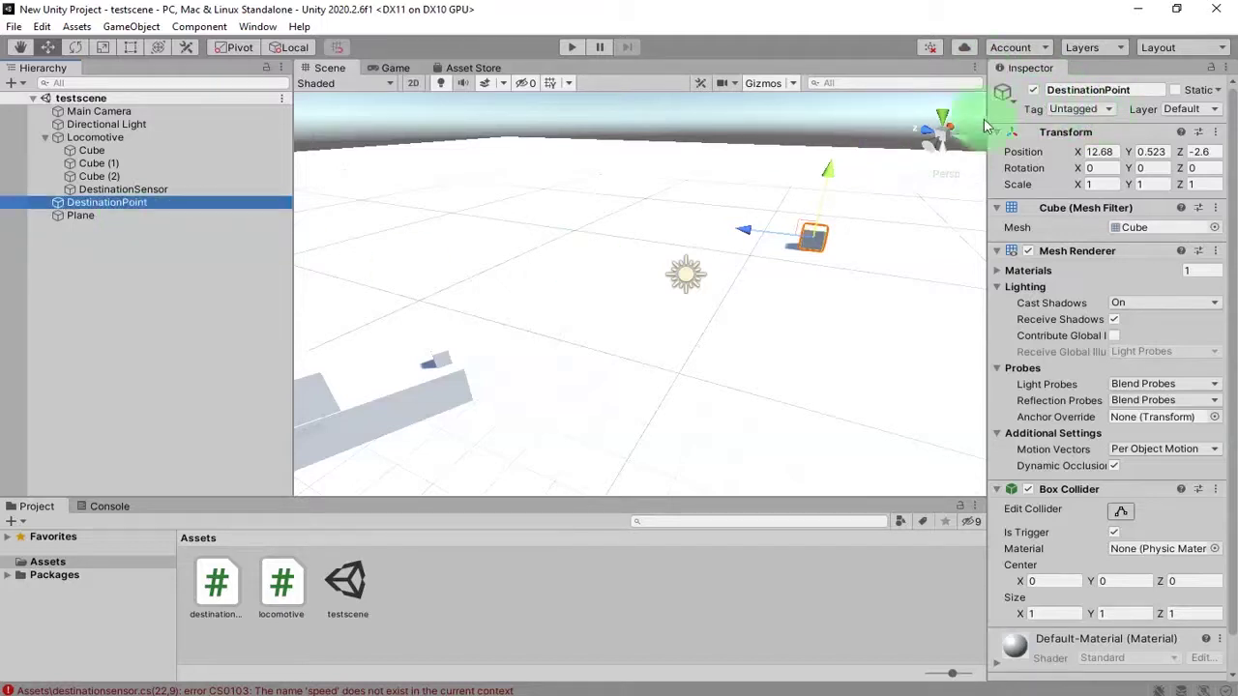
Assign the traindestination tag to the DestinationPoint cube.
left_click(1073, 109)
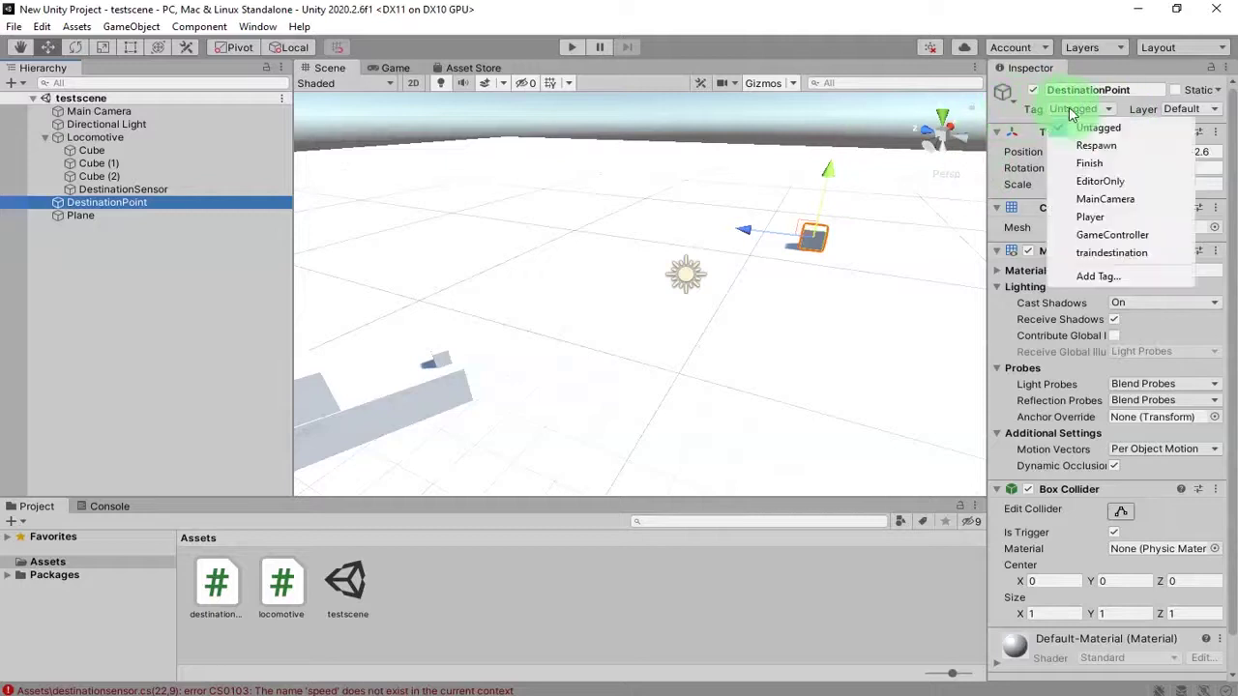
left_click(1102, 255)
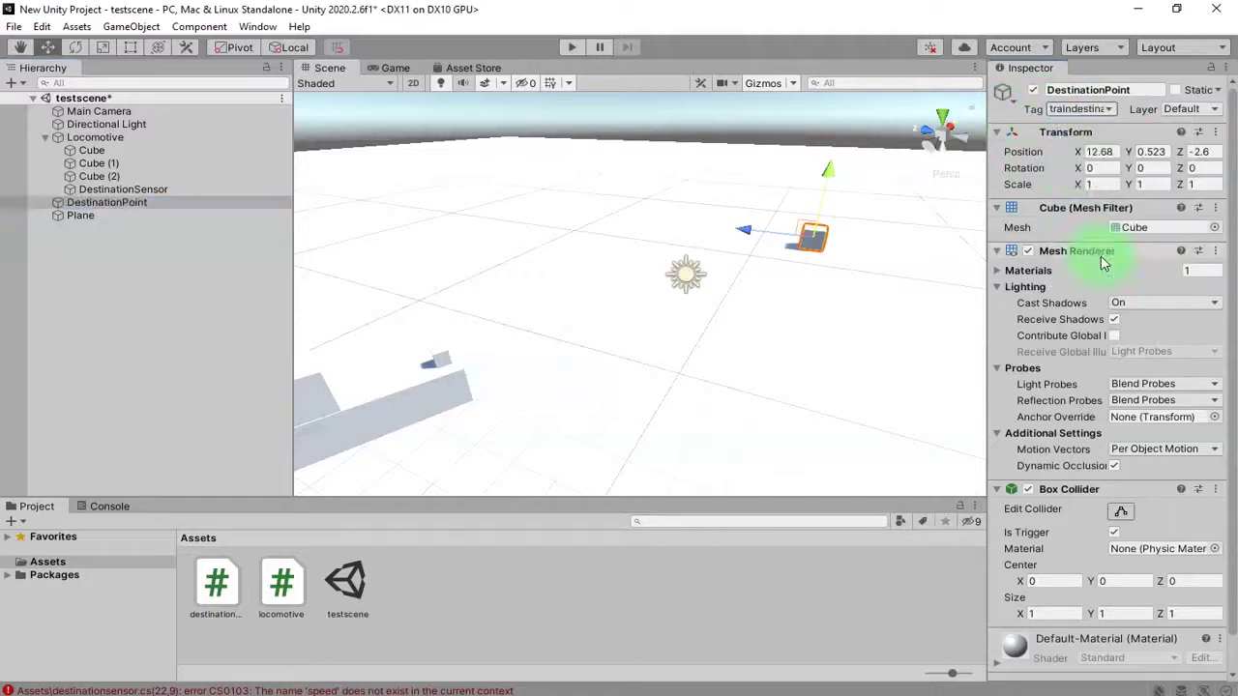
left_click(689, 600)
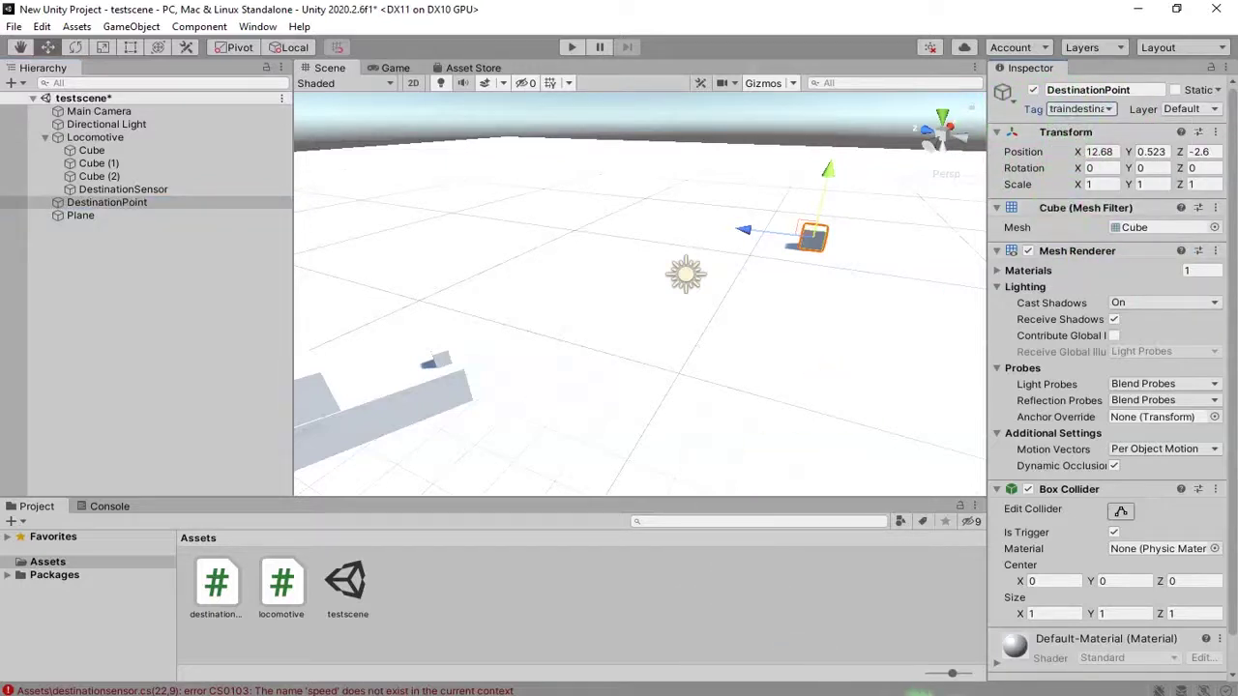
Switch back to Notepad++, complete the tag condition with "traindestination" and an empty brace block, and save destinationsensor.cs.
left_click(920, 695)
type("traindestination\"){")
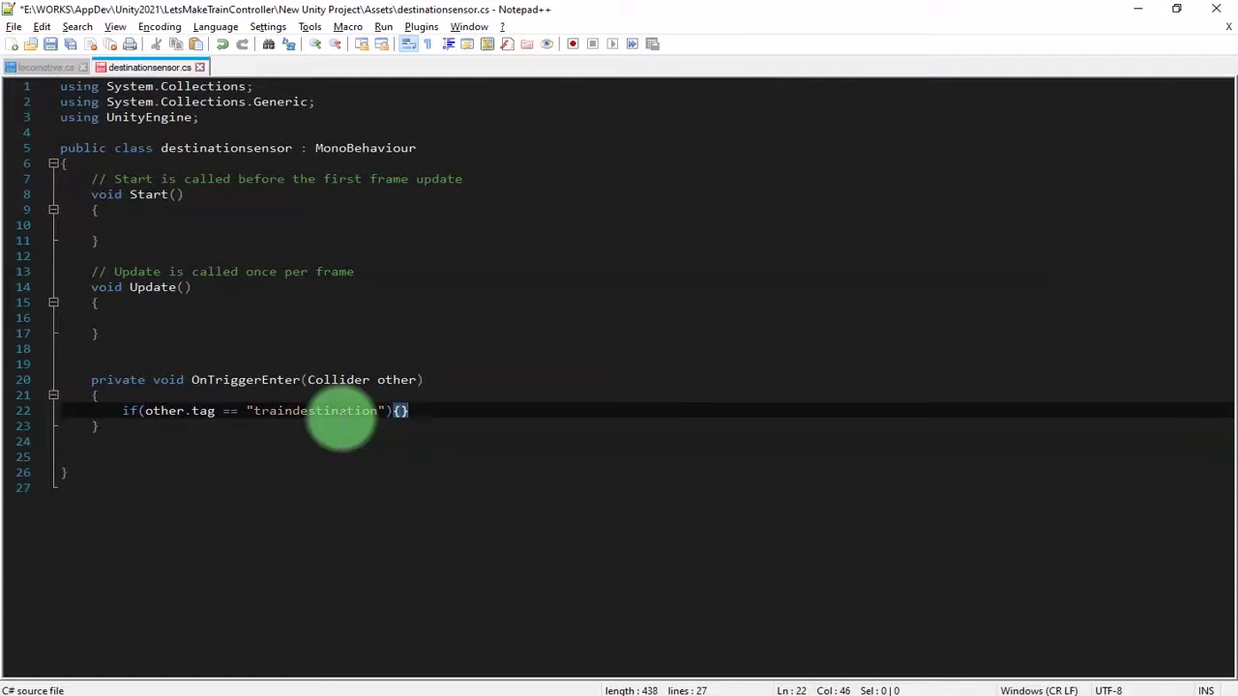
key("Return")
key("ctrl+s")
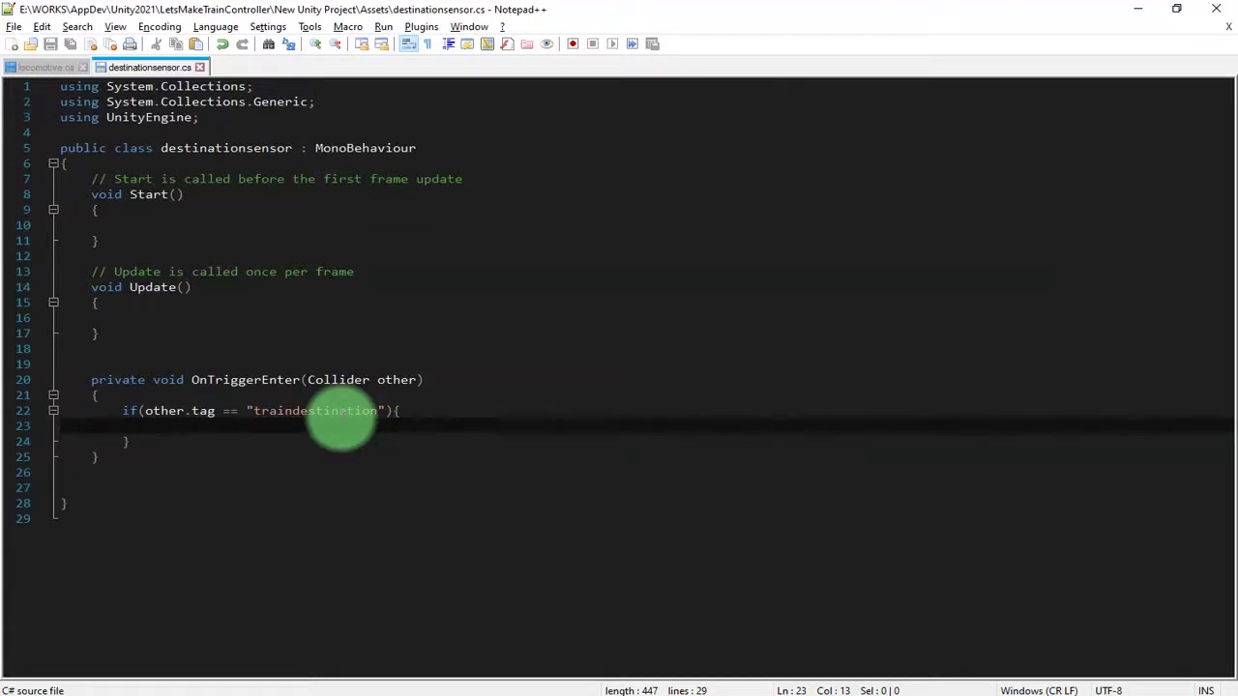
Add Debug.Log("Destination point detected!"); inside the tag condition and save the script.
type("Debug.Log(\"")
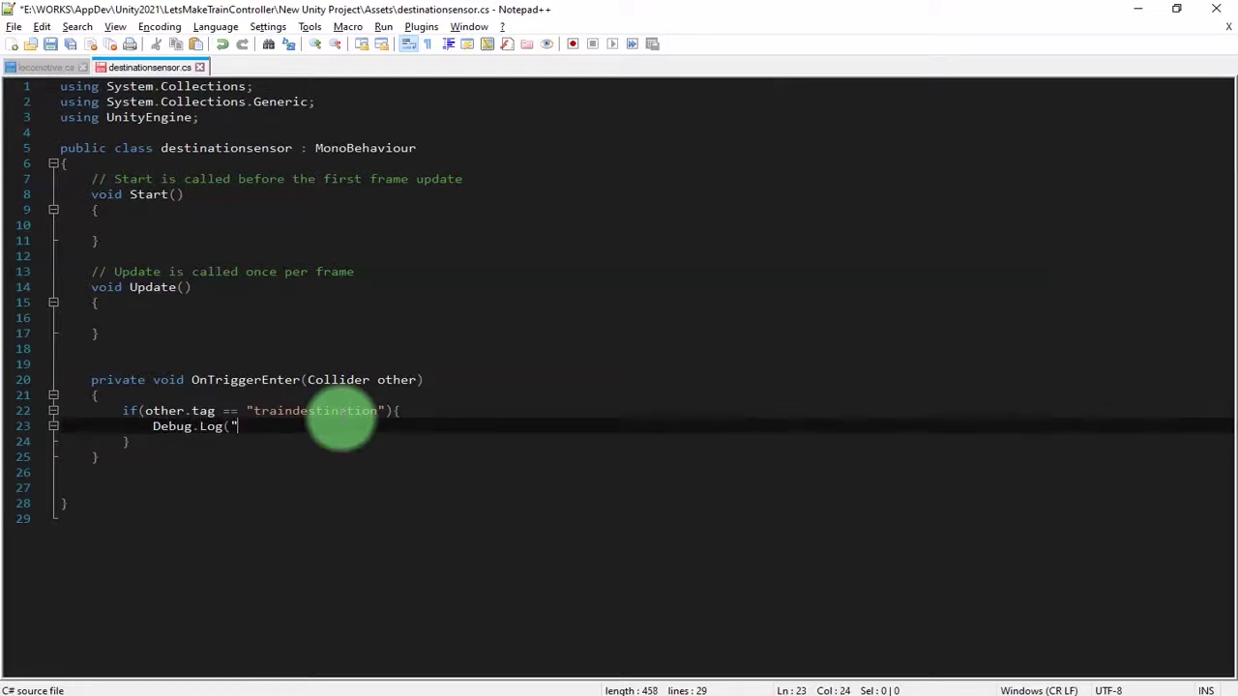
type("Destination point detected!\");")
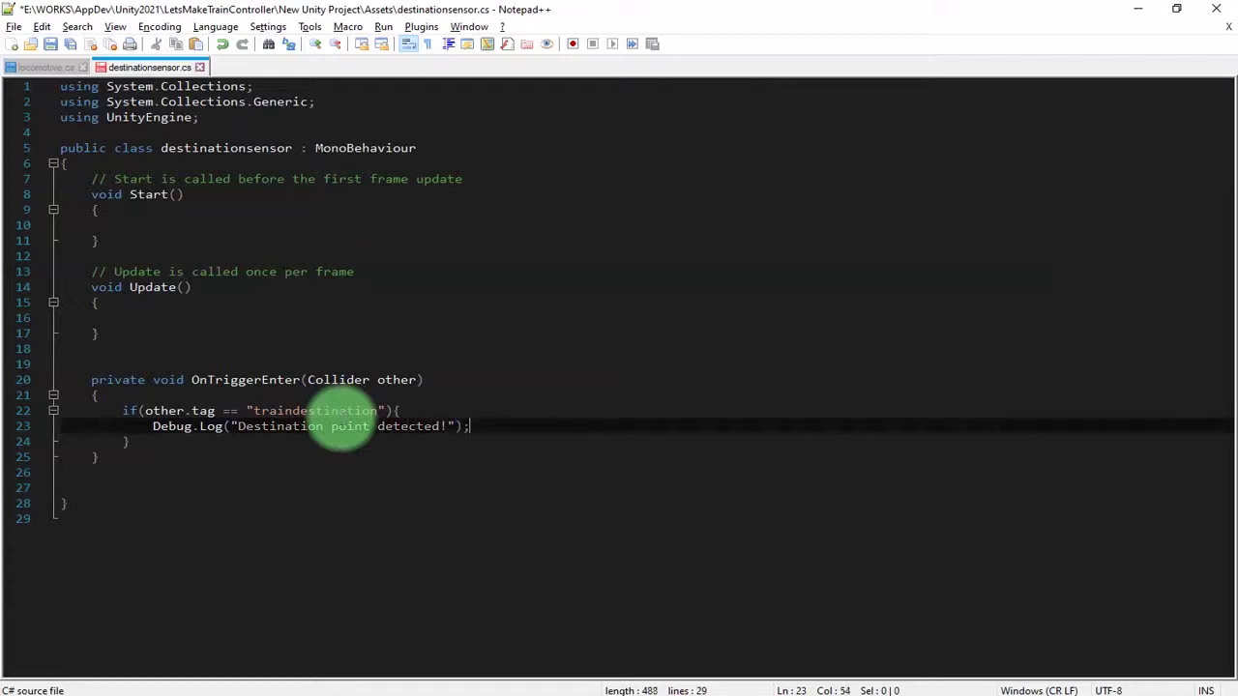
key("ctrl+s")
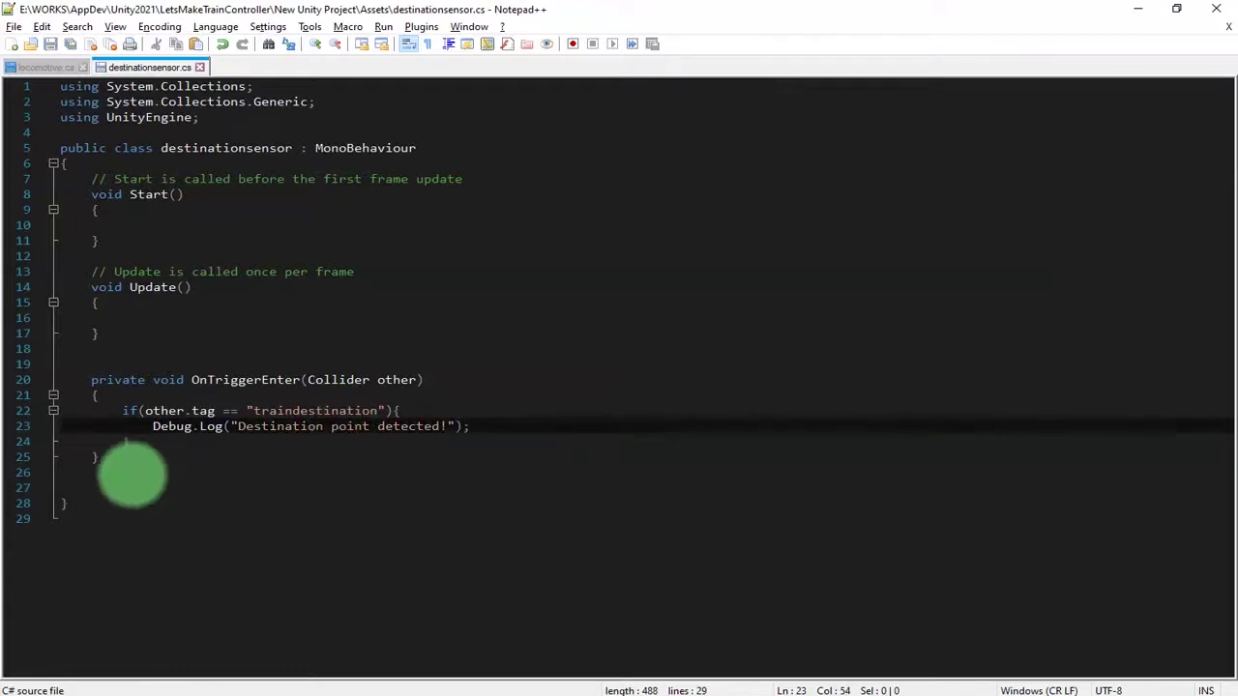
Duplicate the whole OnTriggerEnter method directly below the original and place the cursor in the copy's method name.
left_click(132, 458)
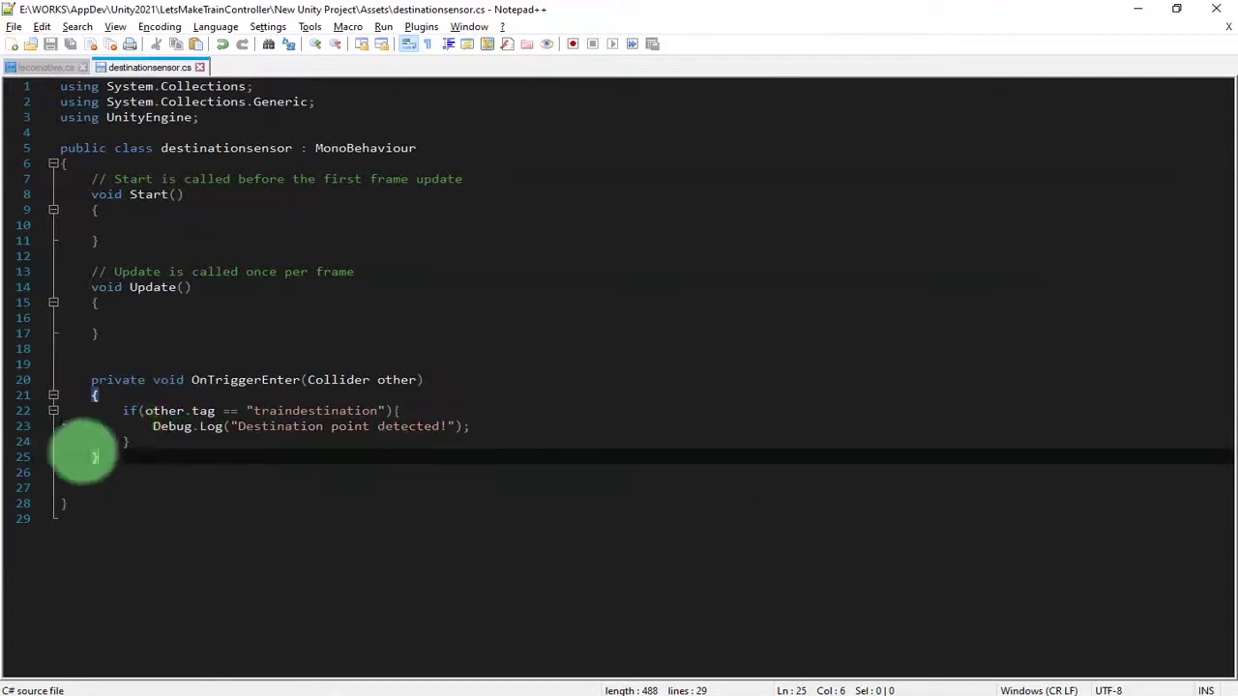
left_click_drag(97, 457, 92, 380)
key("ctrl+c")
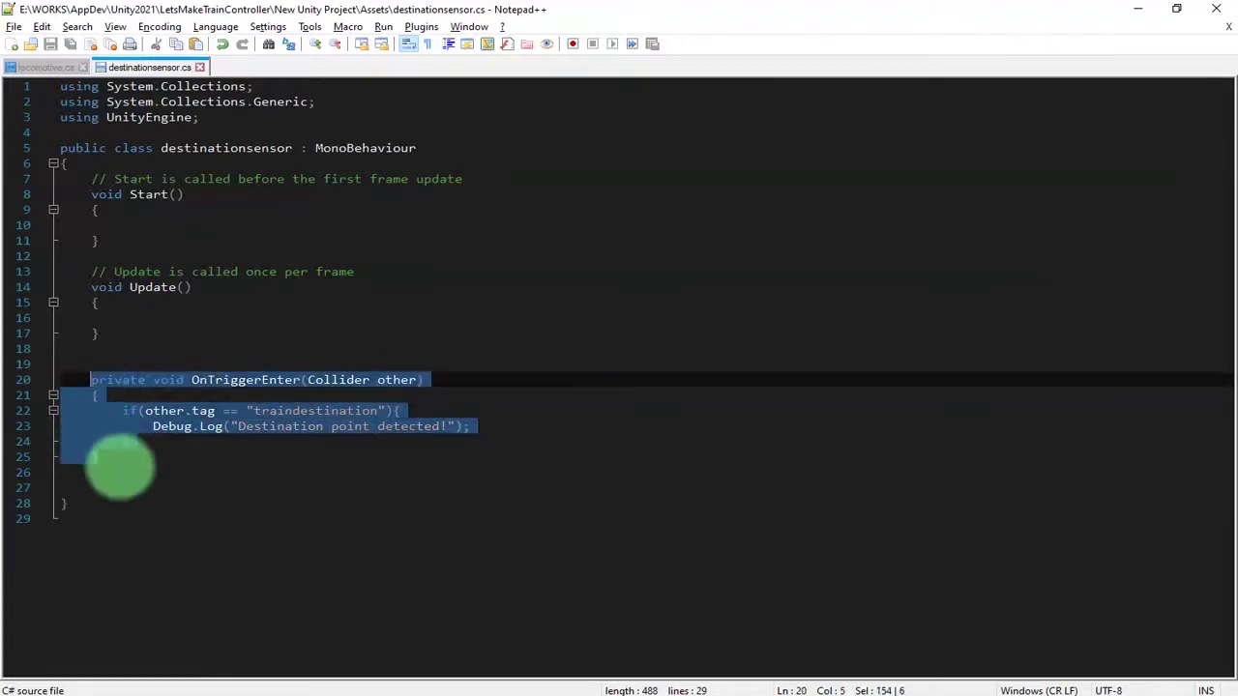
left_click(116, 463)
key("Return")
key("Return")
key("ctrl+v")
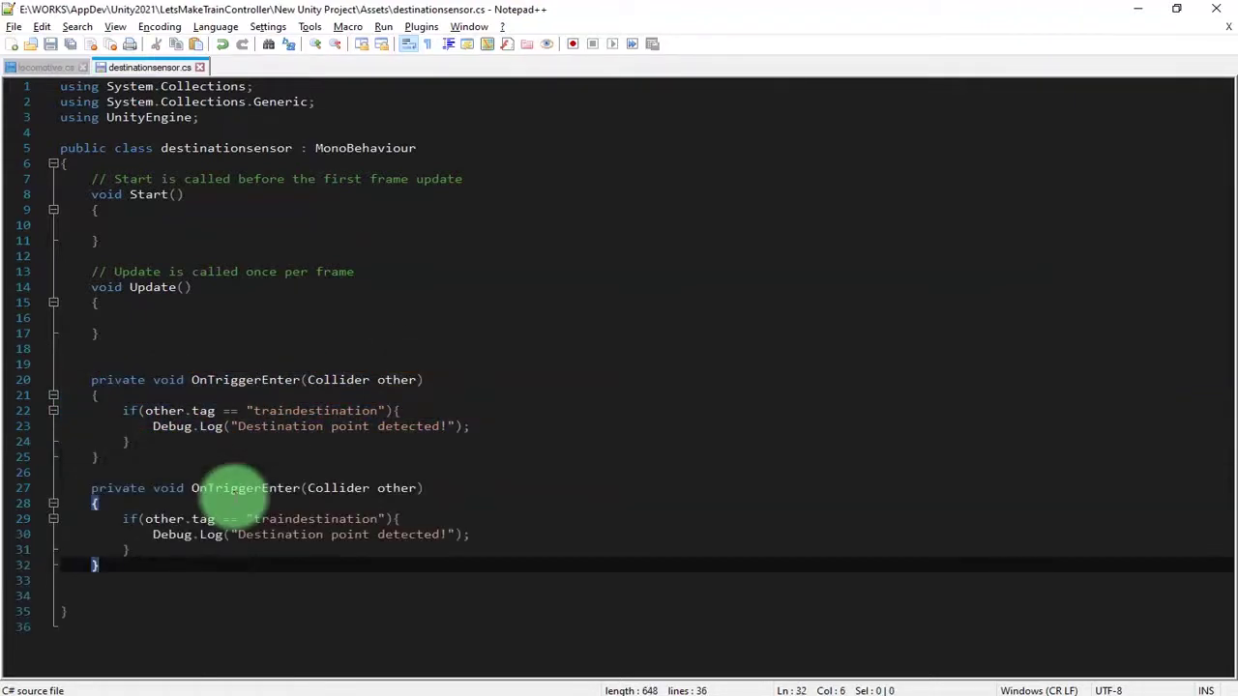
left_click(223, 488)
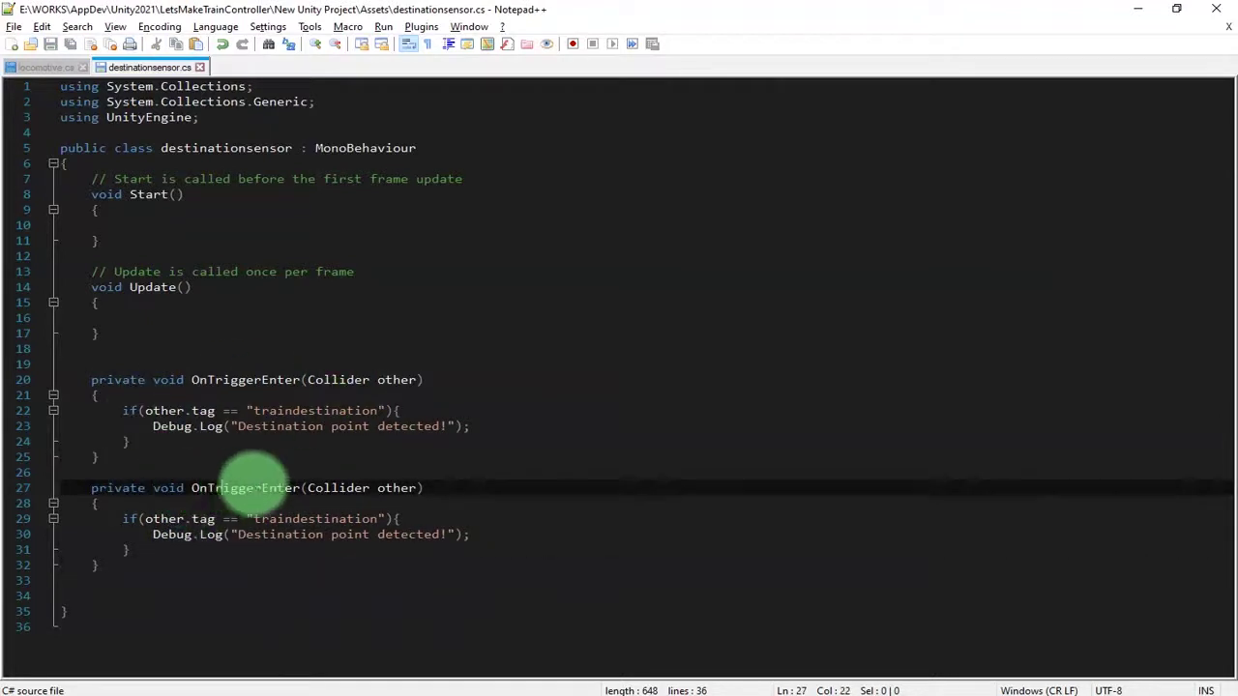
Rename the duplicated OnTriggerEnter method to OnTriggerExit and save destinationsensor.cs.
double_click(246, 486)
left_click(262, 490)
key("ctrl+shift+Right")
type("Ex")
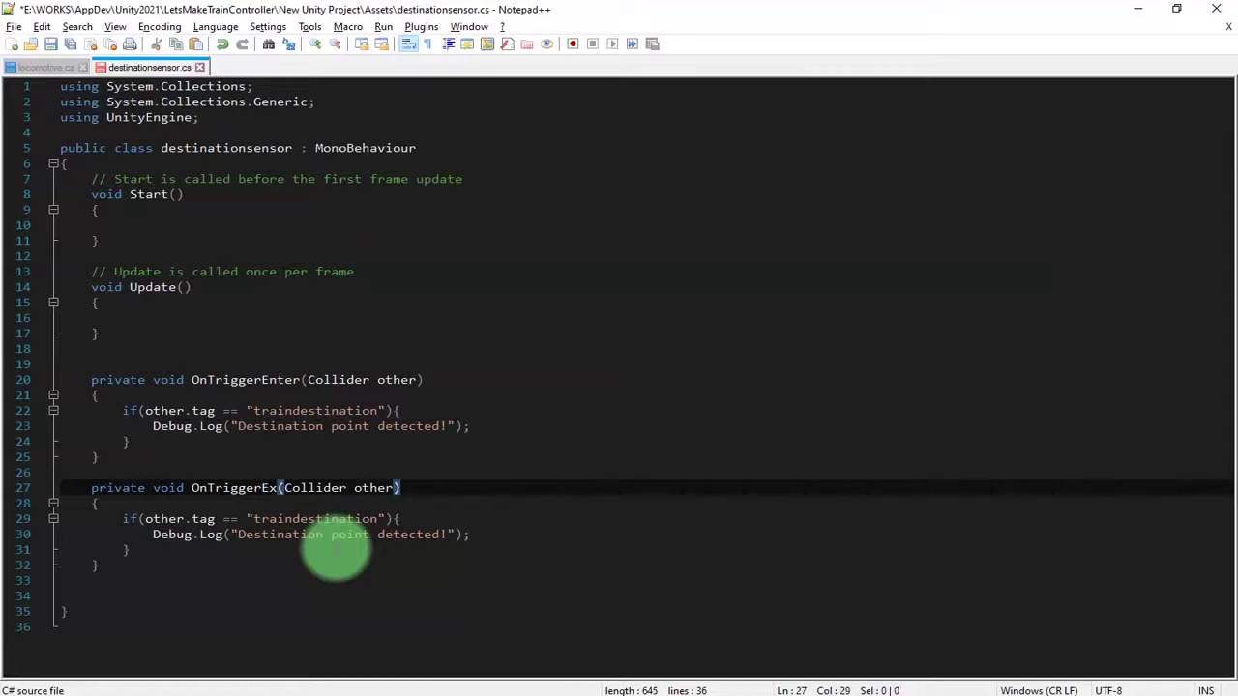
type("it")
key("ctrl+s")
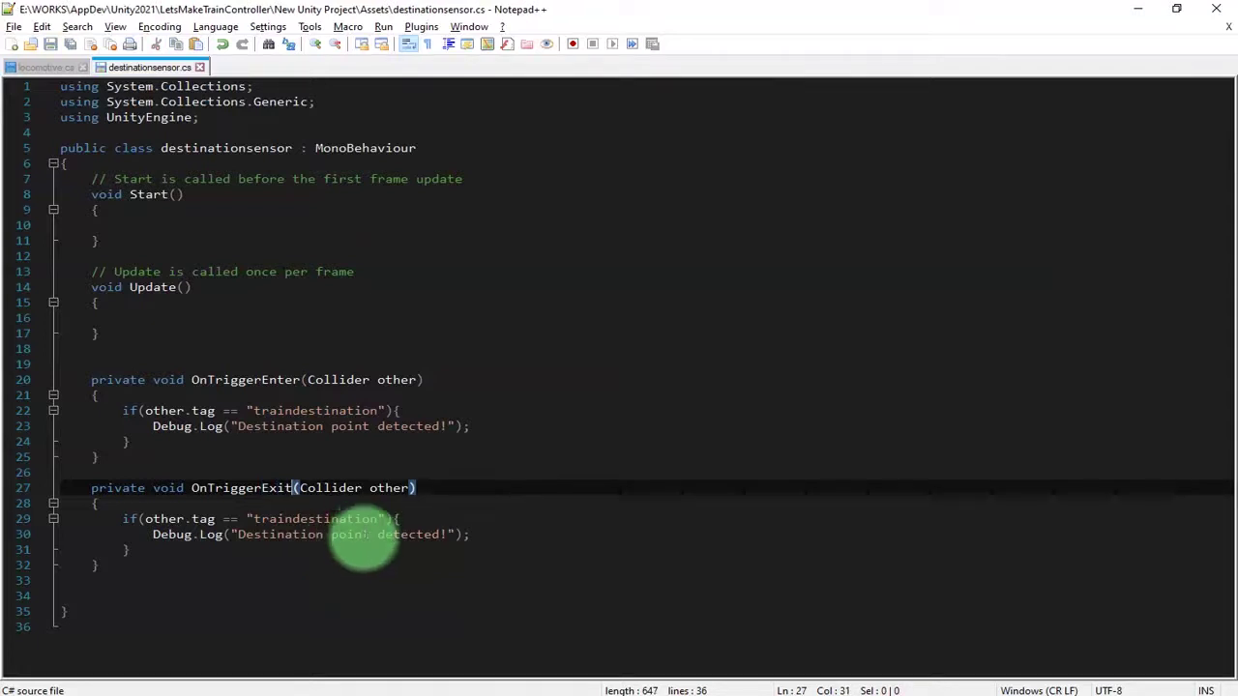
Change the log message in OnTriggerExit to "Destination point undetected!" and save the script.
left_click(367, 534)
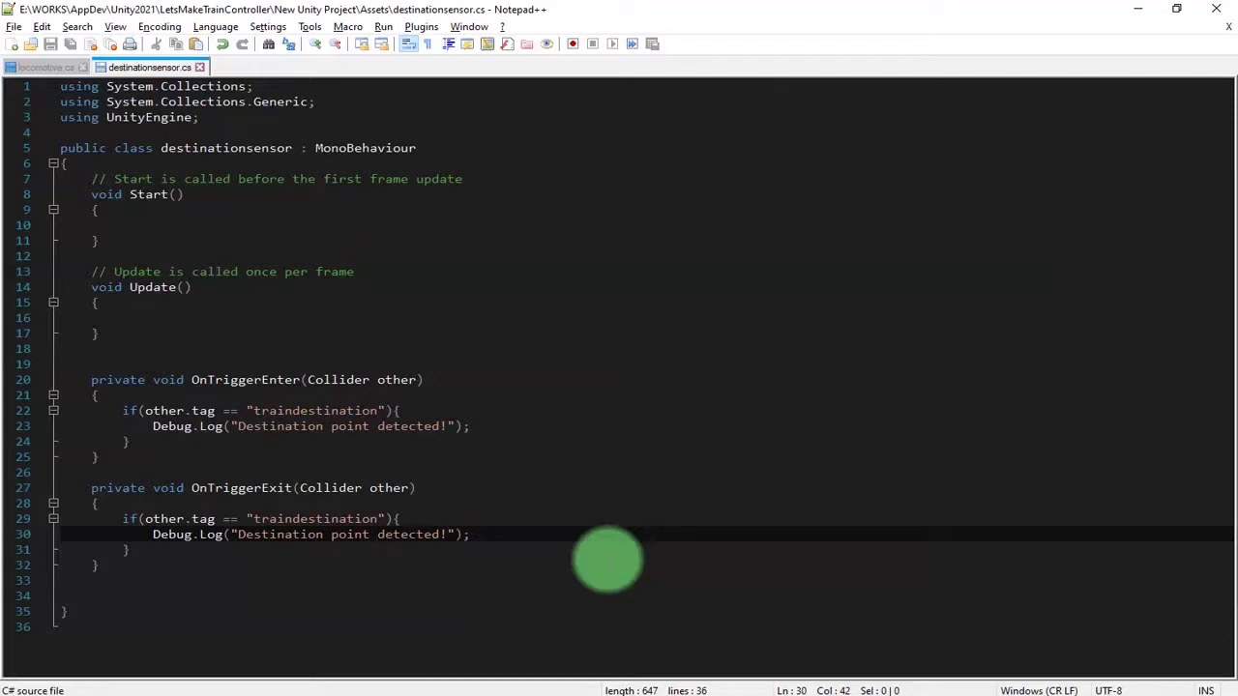
type("un")
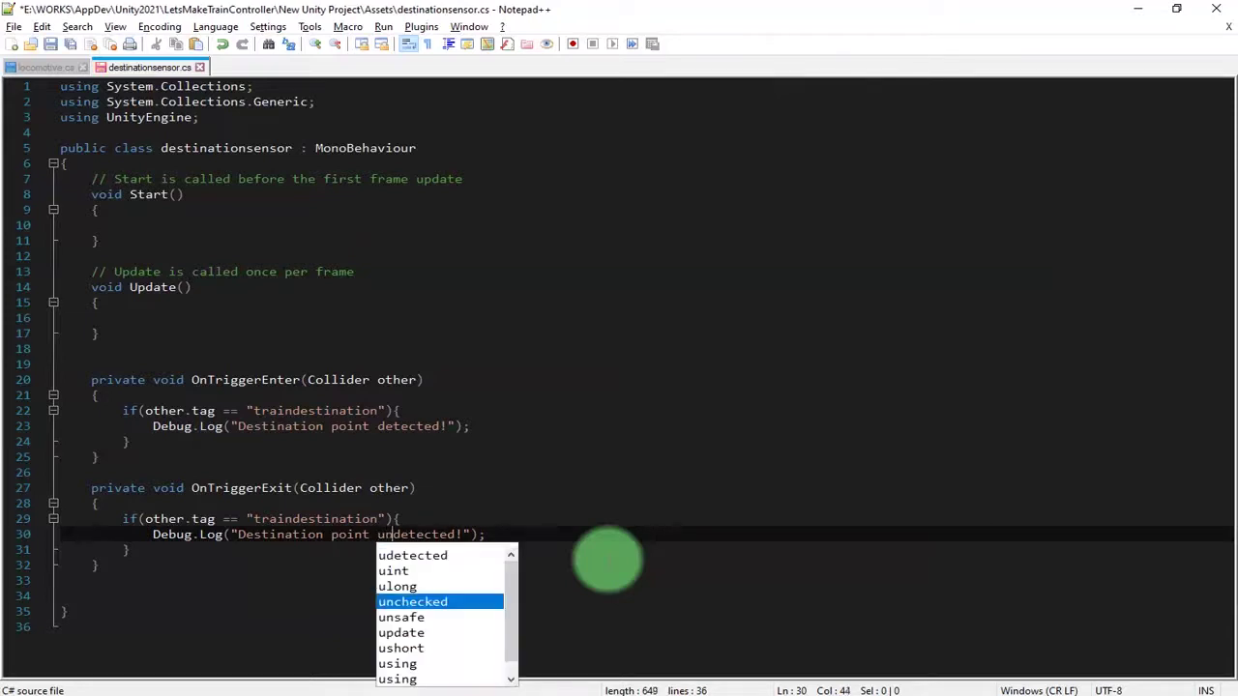
key("Escape")
key("ctrl+s")
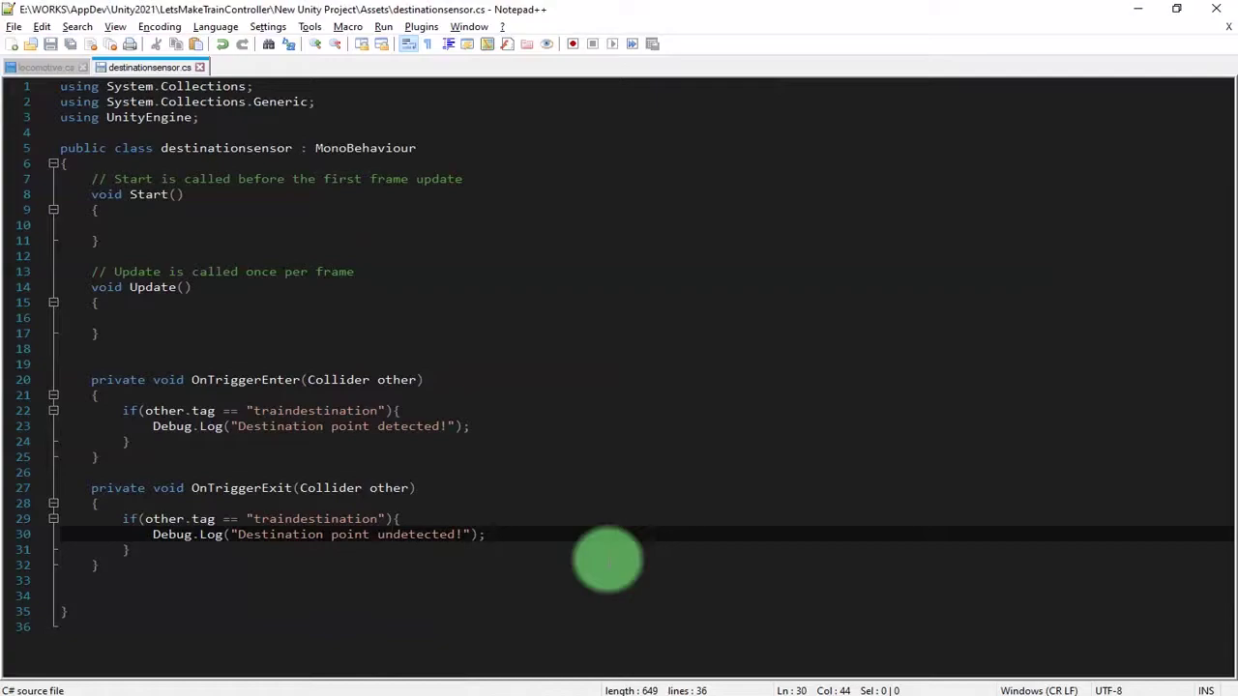
Switch to Unity, select the Locomotive with both it and the DestinationPoint cube in view, and save the scene.
key("alt+Tab")
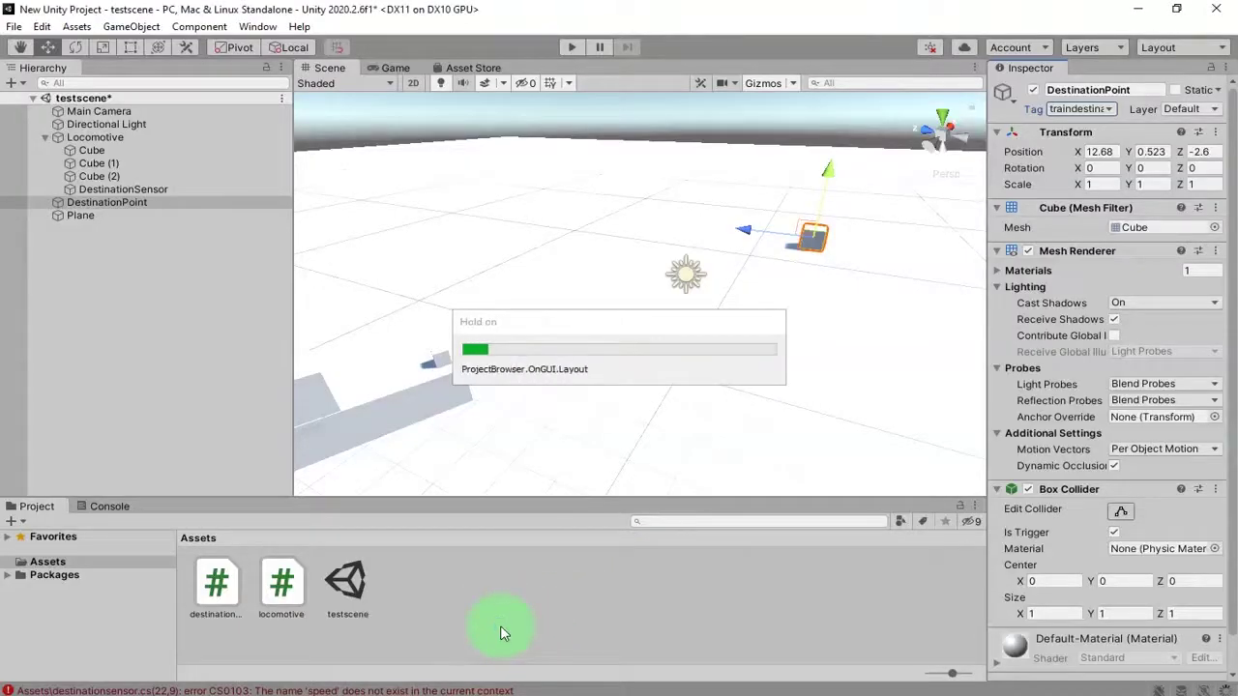
left_click(102, 507)
left_click(35, 507)
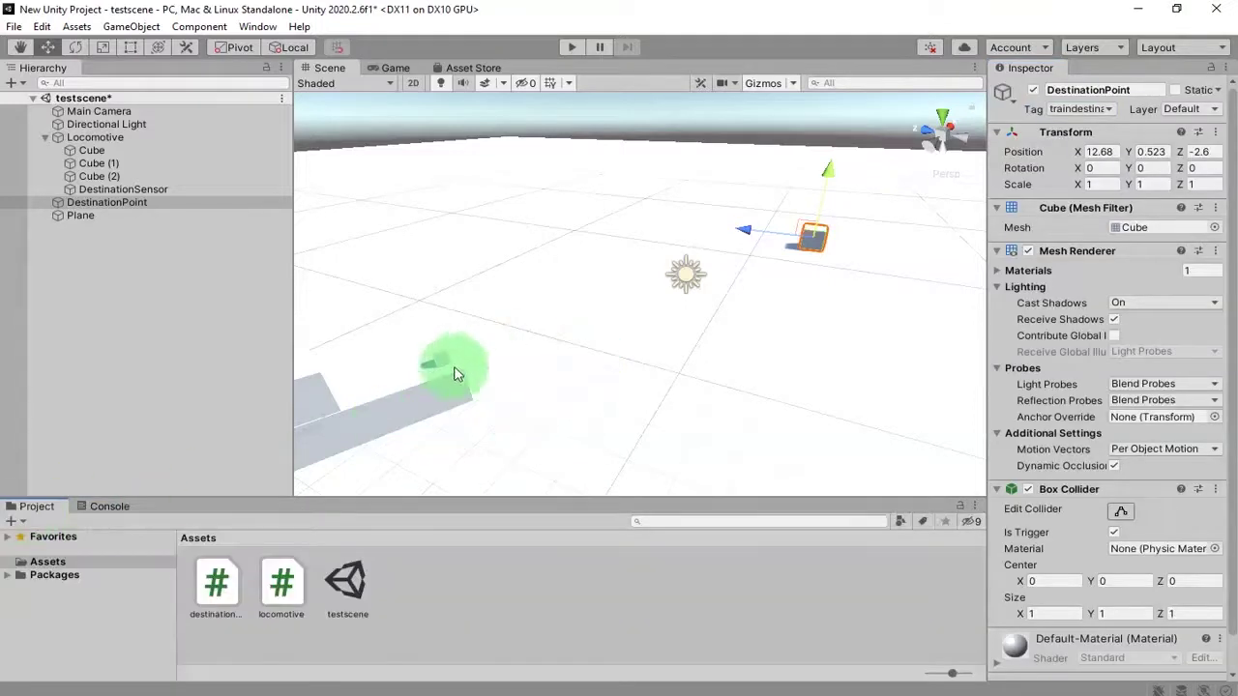
left_click(402, 396)
left_click(97, 137)
scroll(768, 362, "down", 5)
left_click_drag(699, 373, 550, 426, "alt")
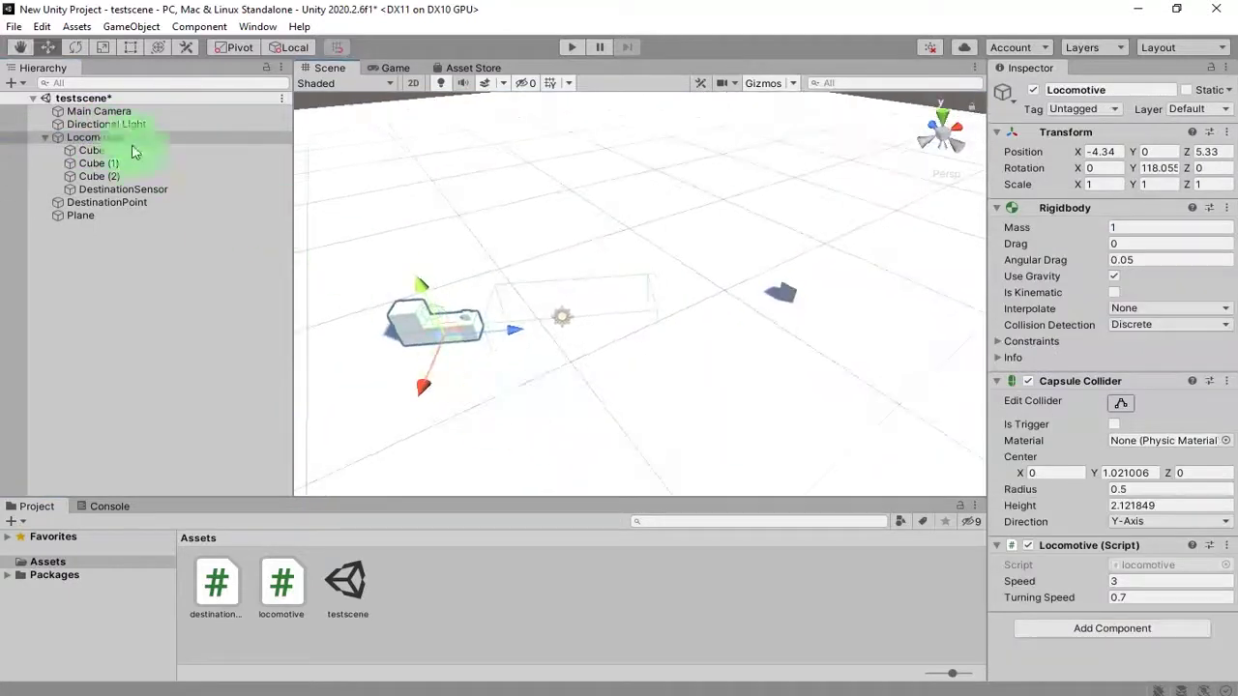
key("ctrl+s")
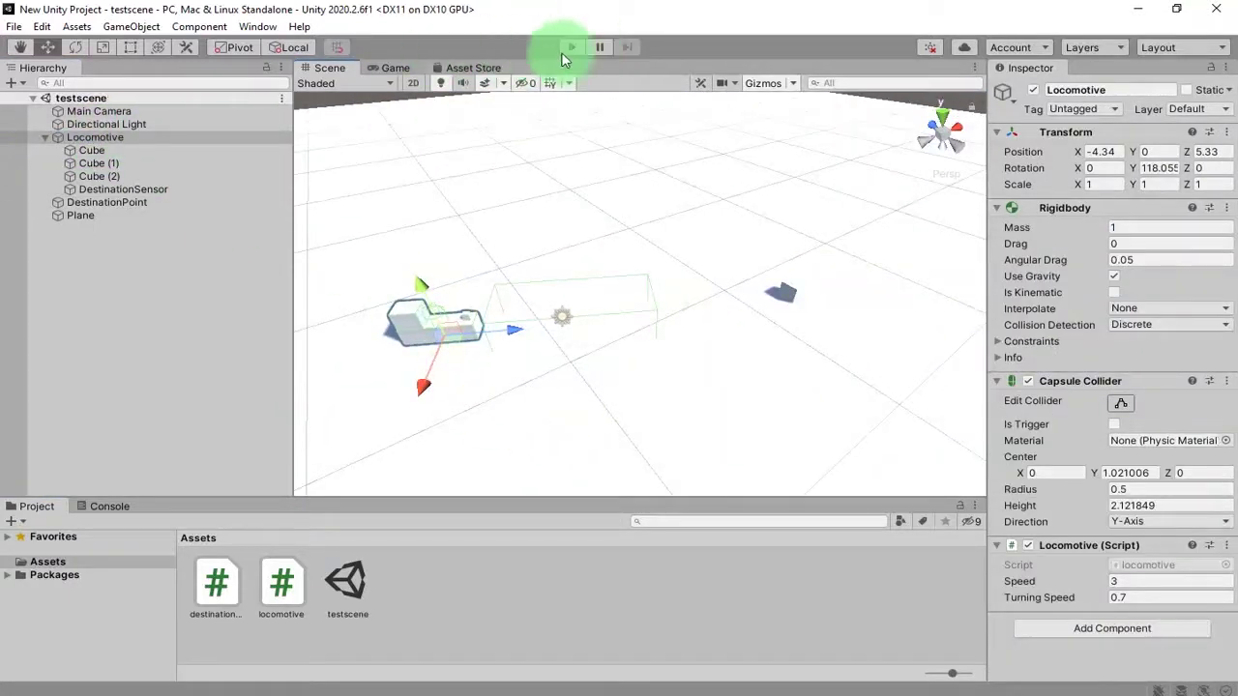
Run the scene with the console open, move the DestinationPoint cube into the locomotive's sensor box and back out, and stop play mode.
left_click(570, 47)
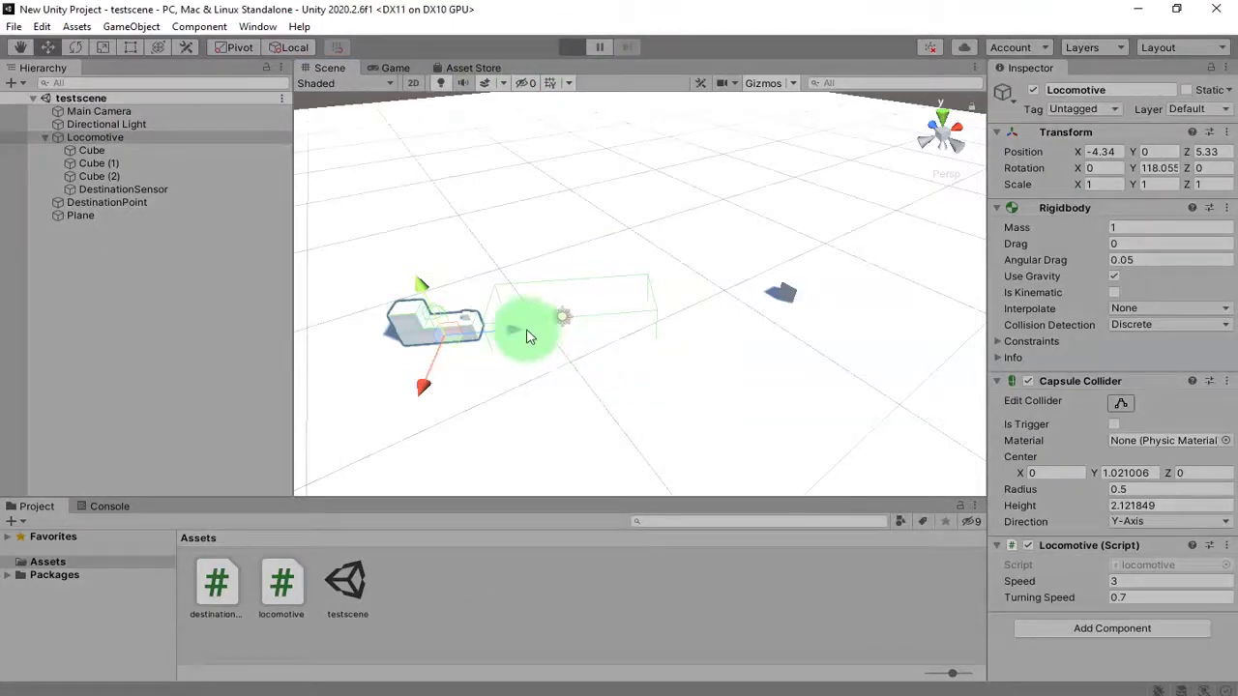
left_click(316, 67)
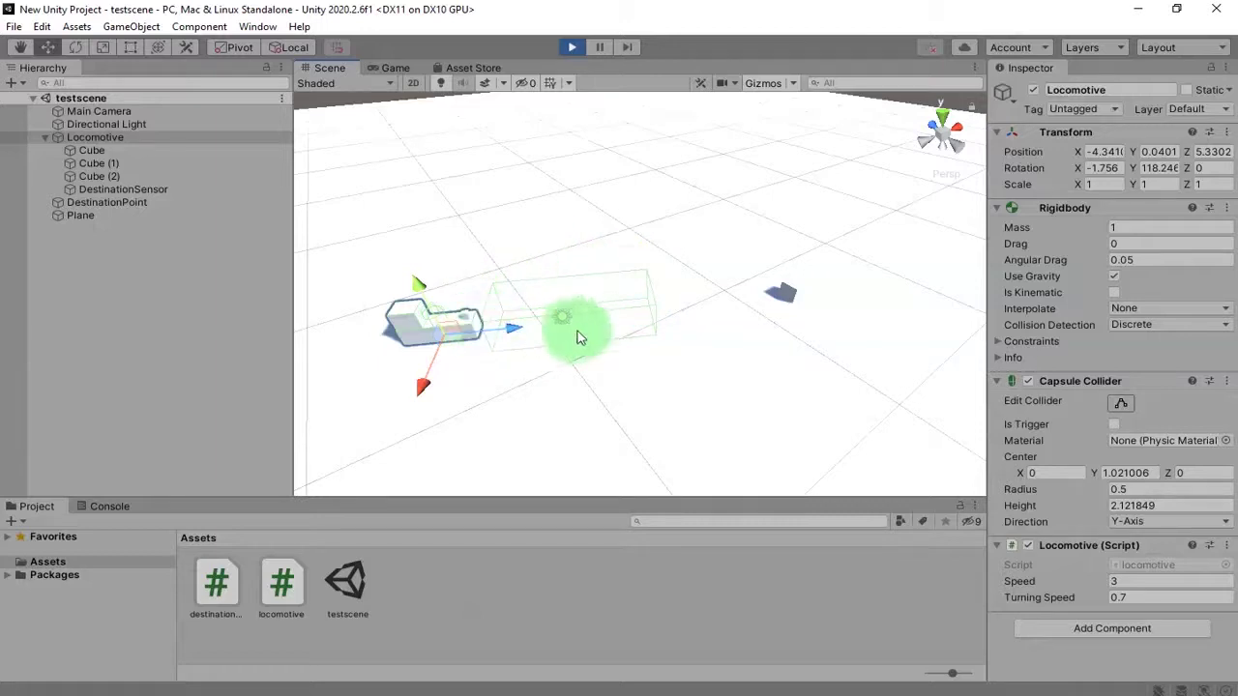
left_click(121, 508)
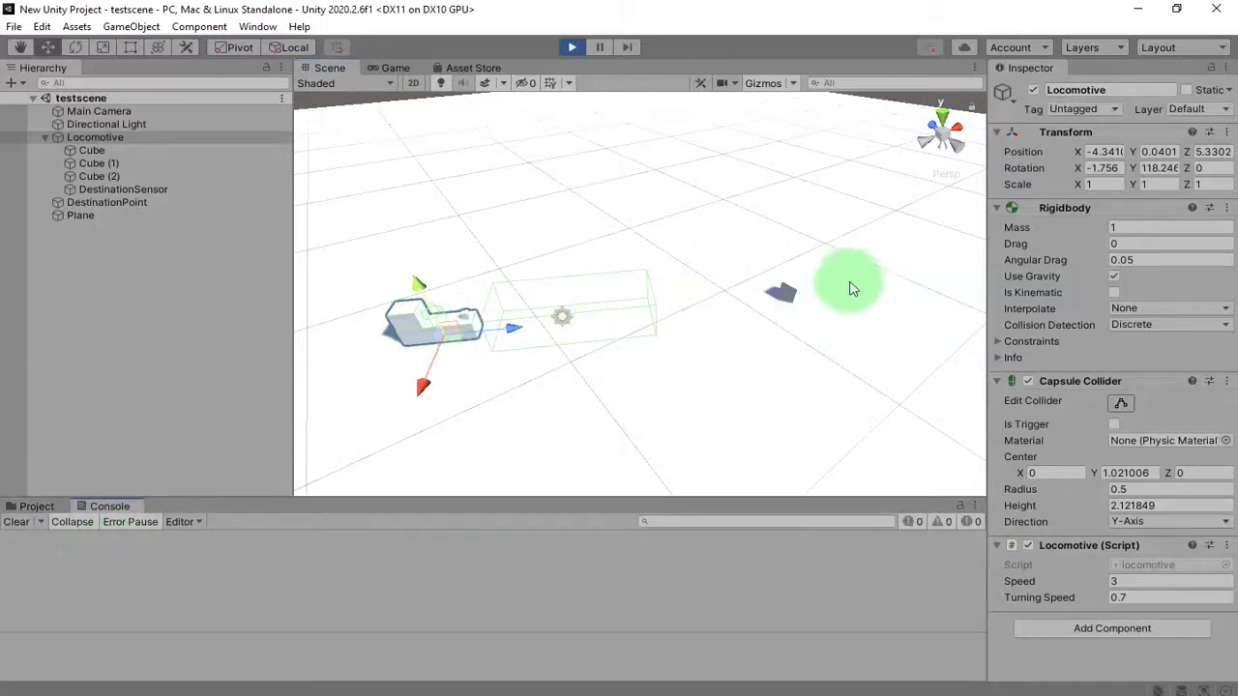
left_click(791, 294)
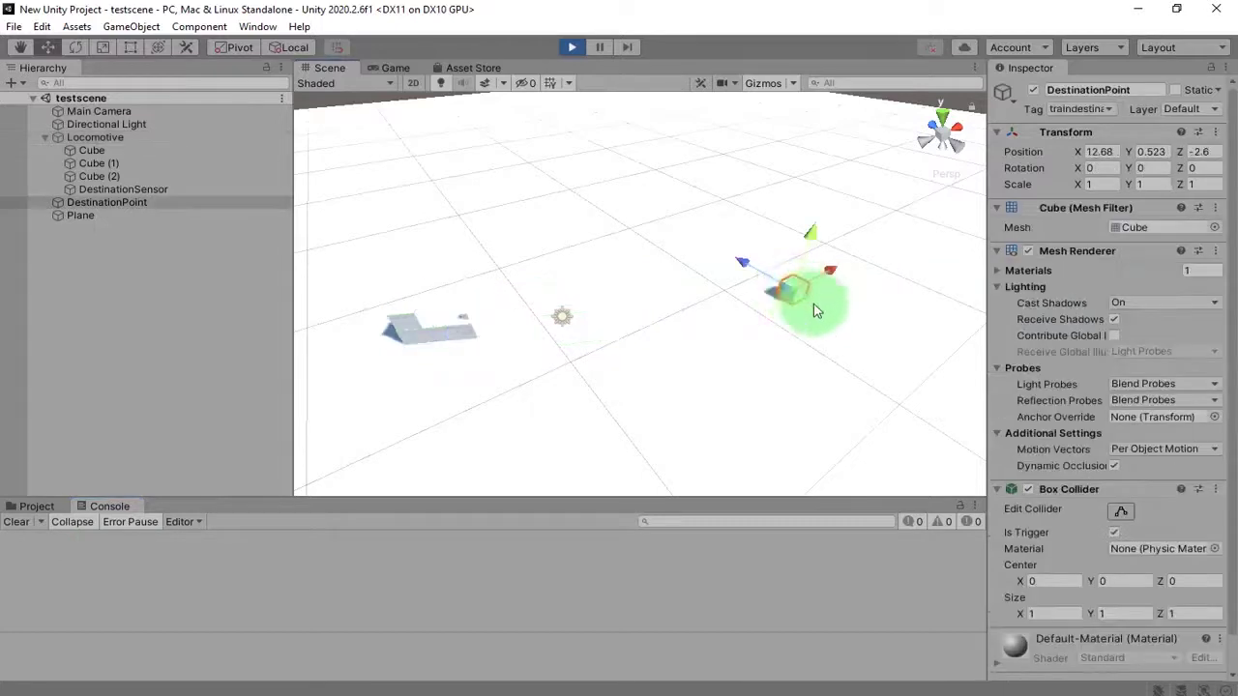
left_click_drag(793, 308, 569, 337)
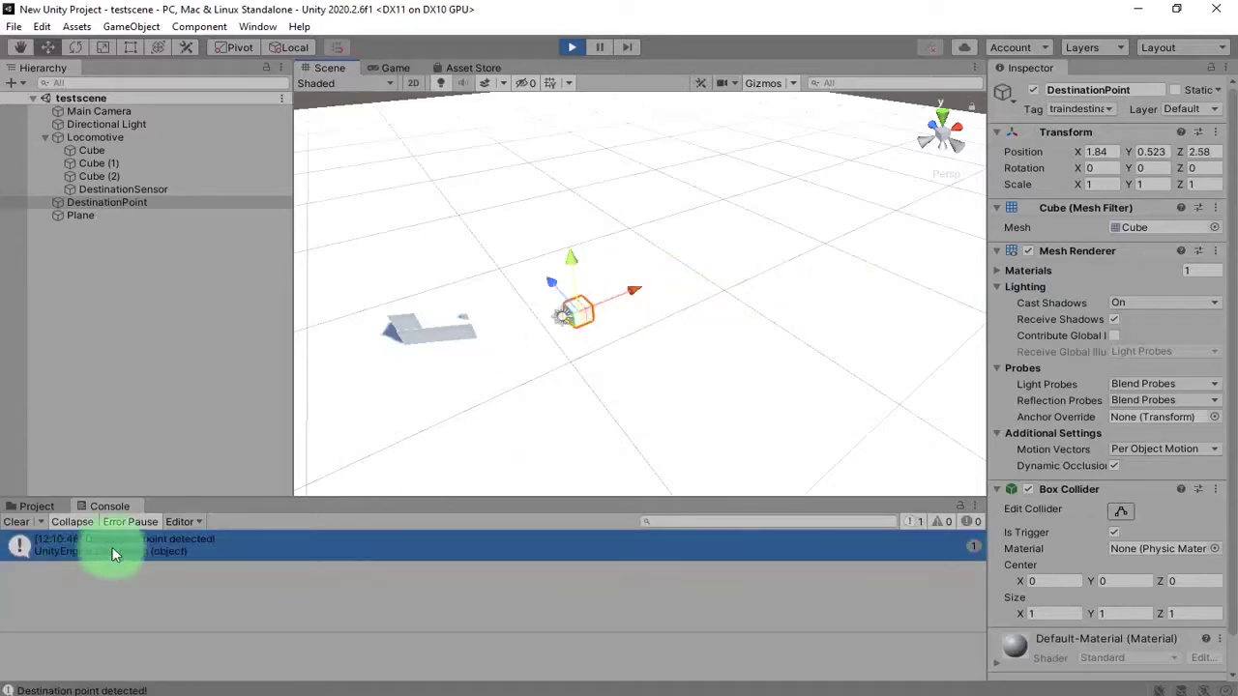
left_click_drag(569, 347, 737, 325)
left_click(578, 48)
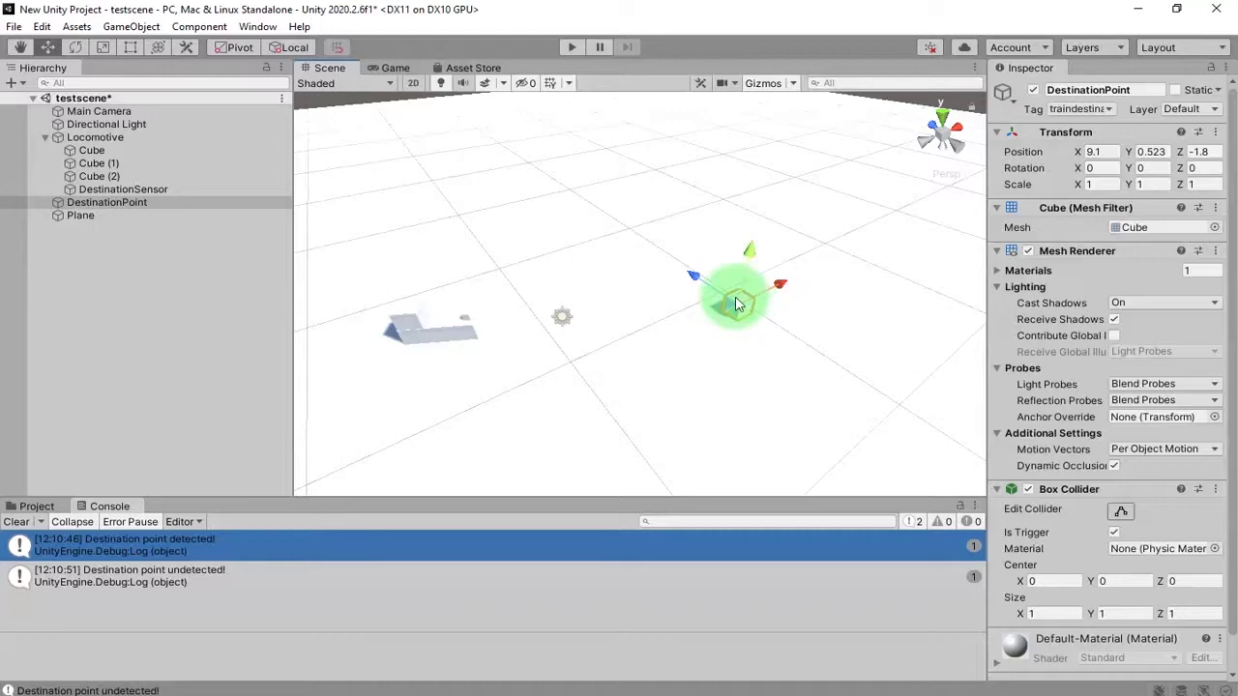
Switch to Notepad++, add blank lines after the opening comment mark and the rb.velocity line in locomotive.cs, and return to Unity to reload it.
key("alt+Tab")
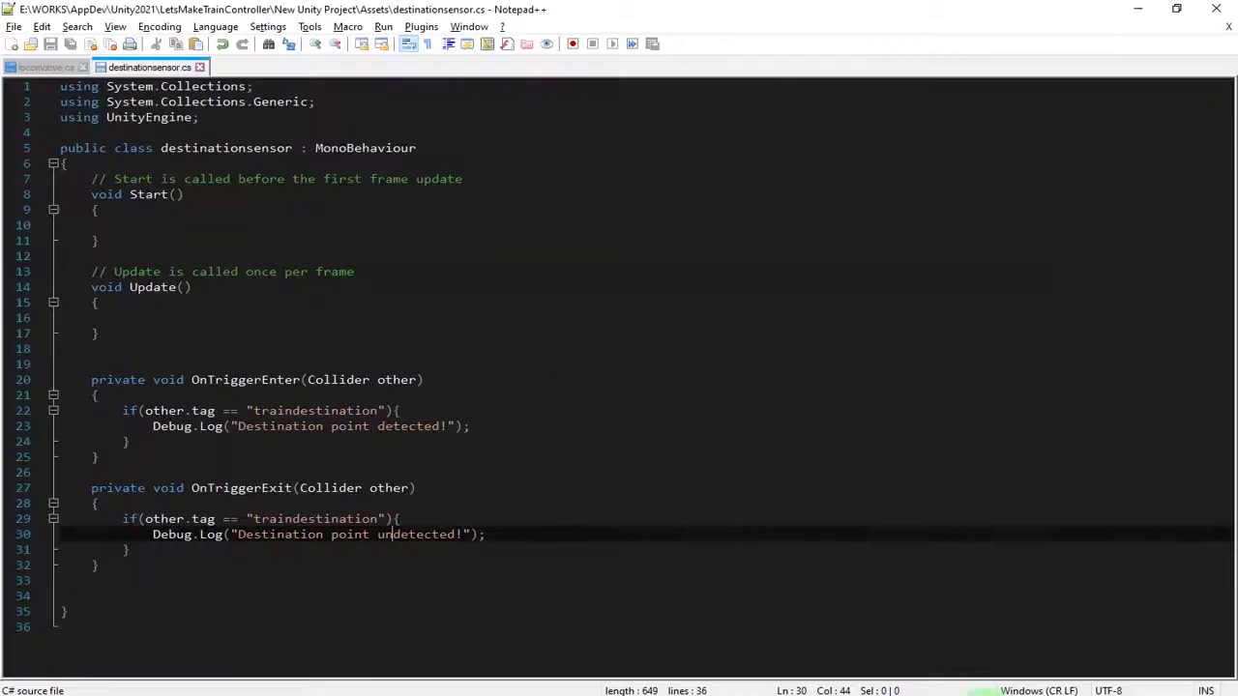
left_click(44, 66)
left_click(277, 318)
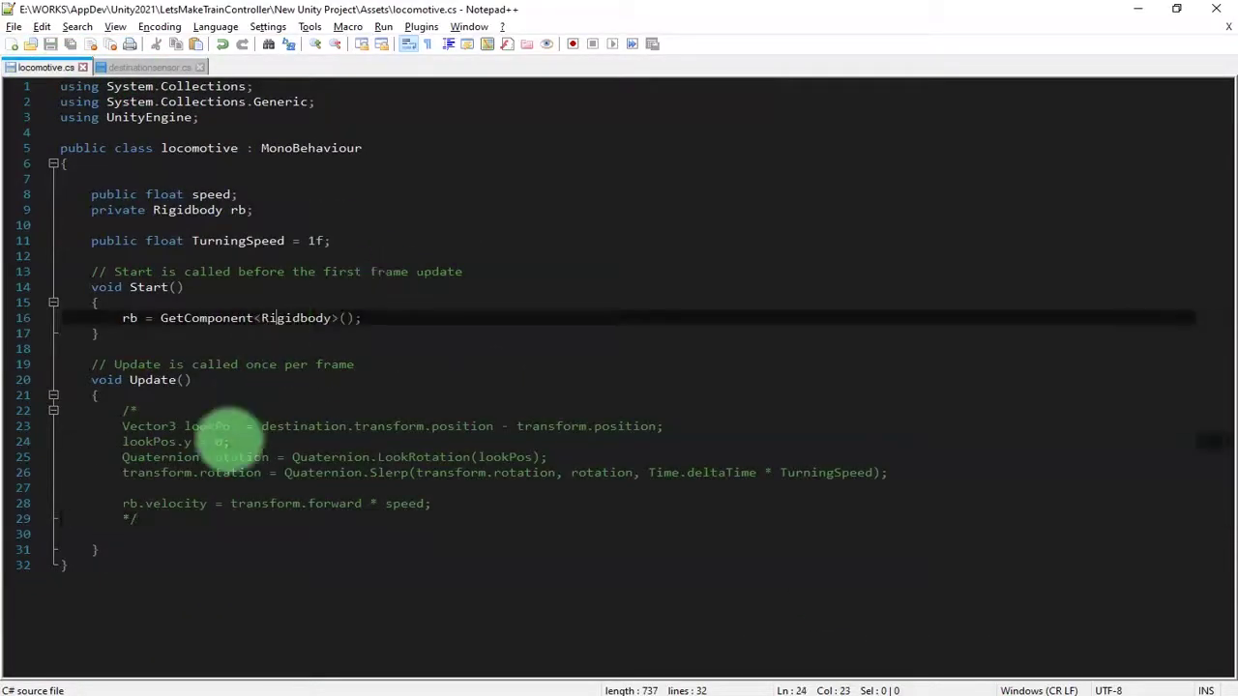
left_click(229, 441)
left_click(152, 442)
left_click(215, 493)
left_click(169, 457)
left_click(174, 410)
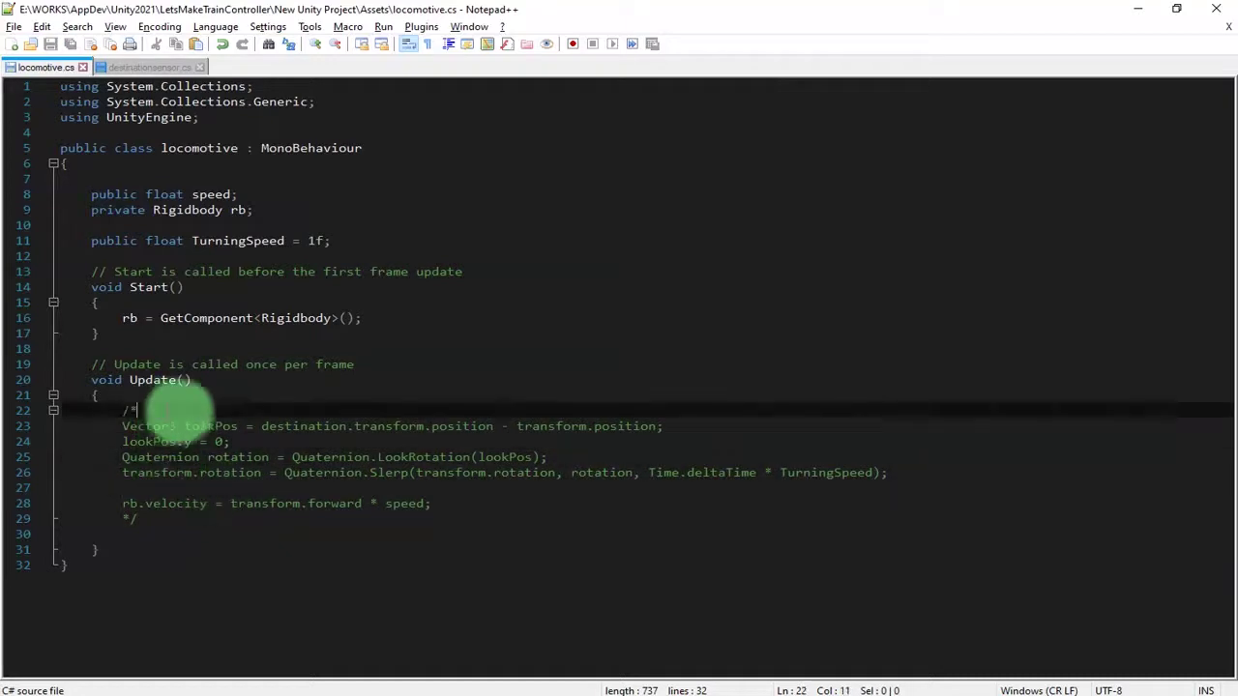
key("Return")
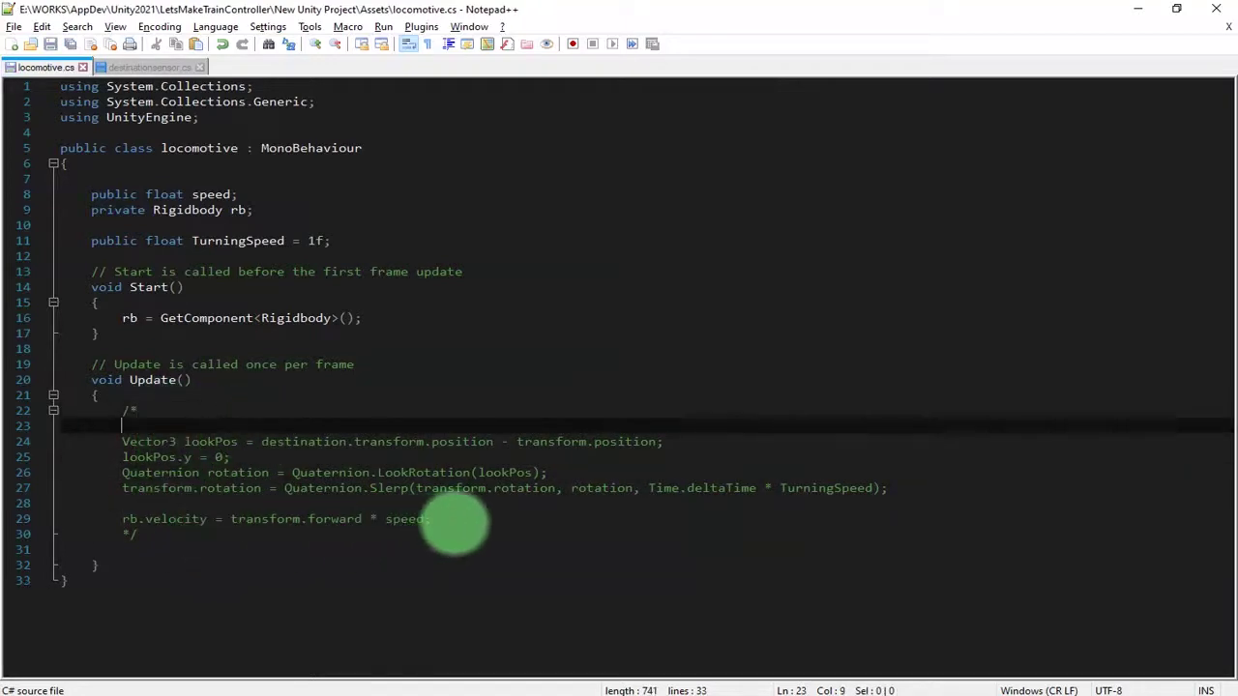
left_click(455, 519)
key("Return")
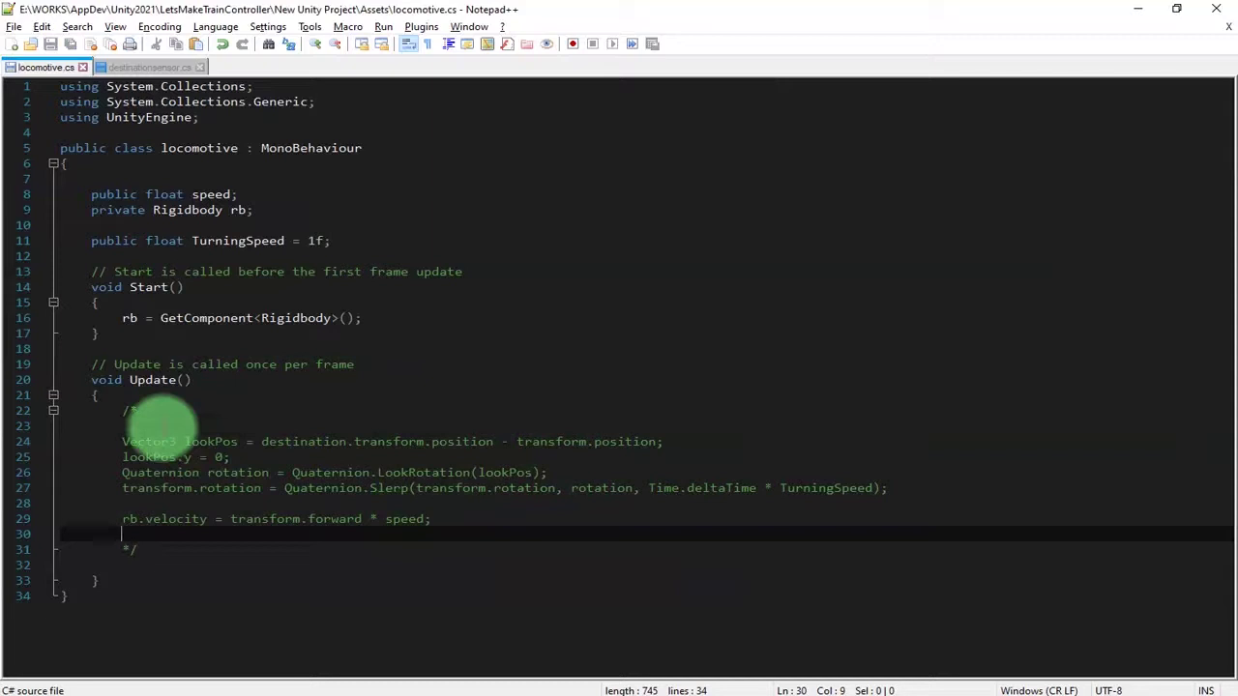
left_click(160, 427)
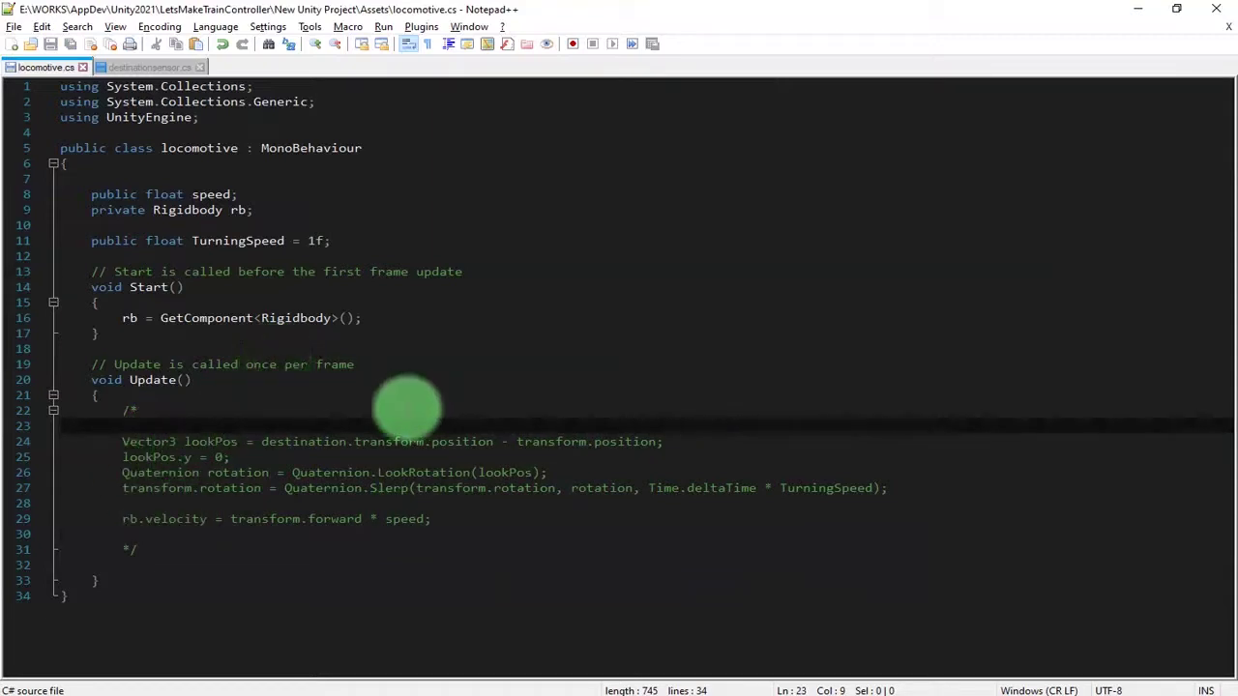
key("alt+Tab")
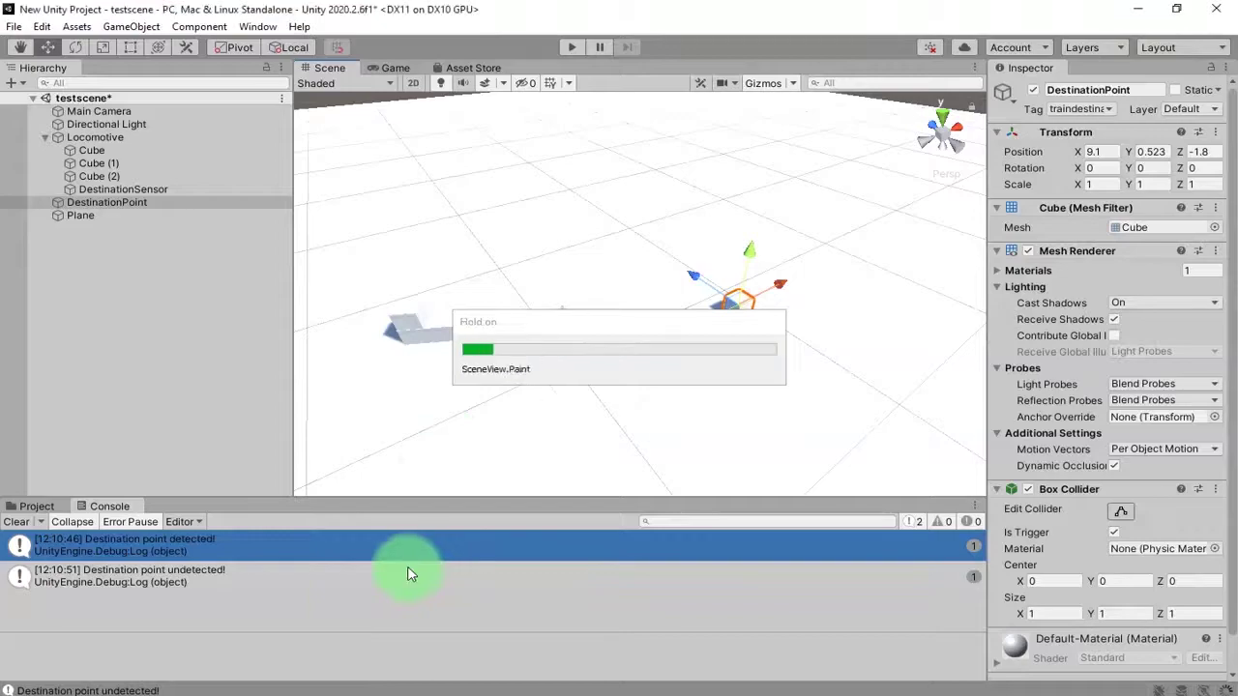
Switch back to Notepad++ and insert blank lines above the Start comment inside the destinationsensor class.
key("alt+Tab")
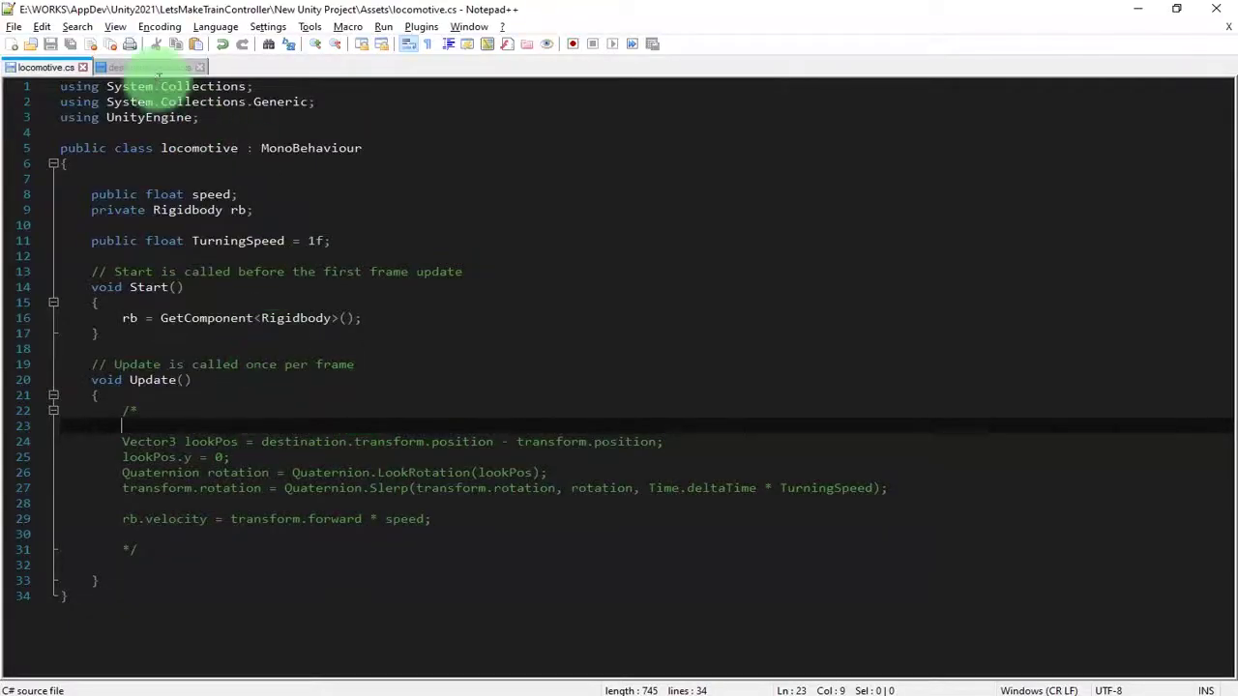
left_click(135, 67)
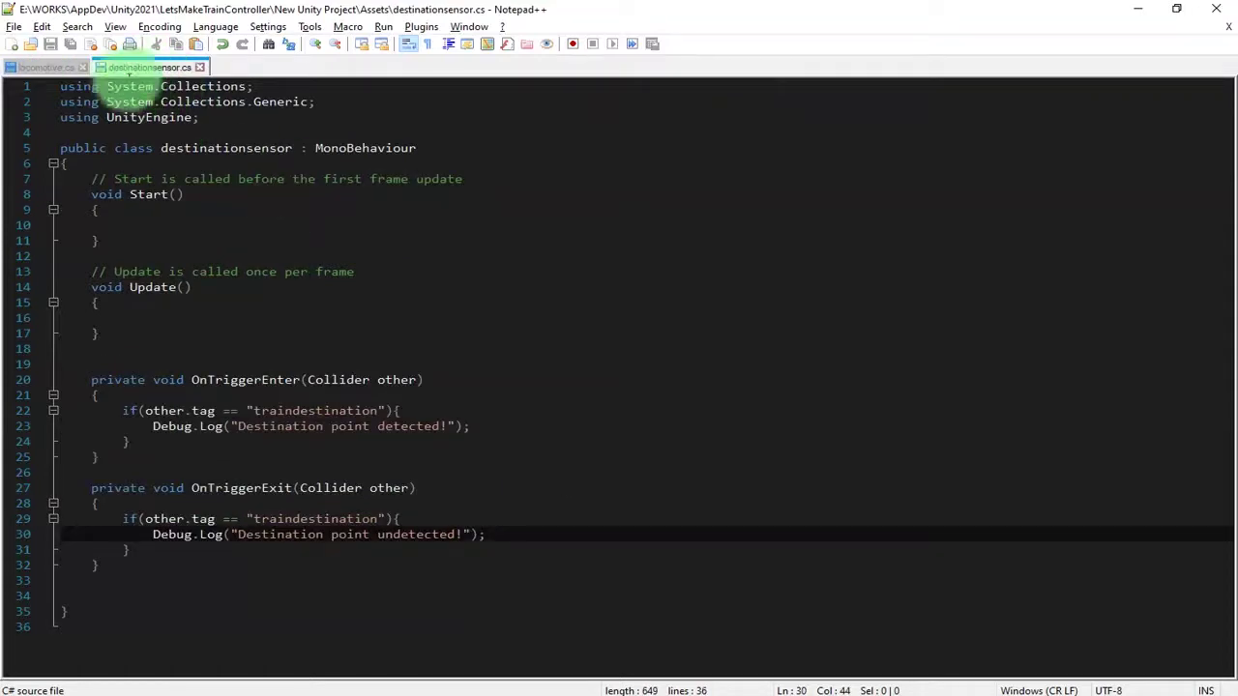
left_click(591, 138)
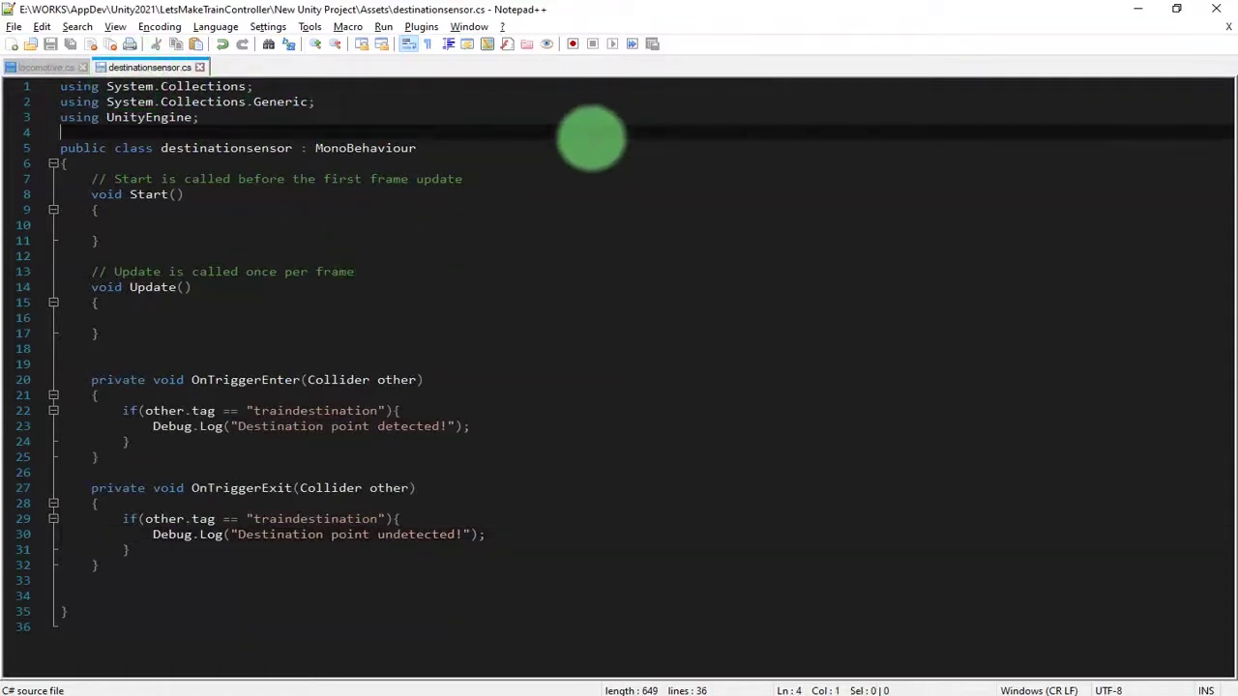
key("Down")
key("Down")
key("End")
key("Return")
key("Return")
key("Tab")
type("v")
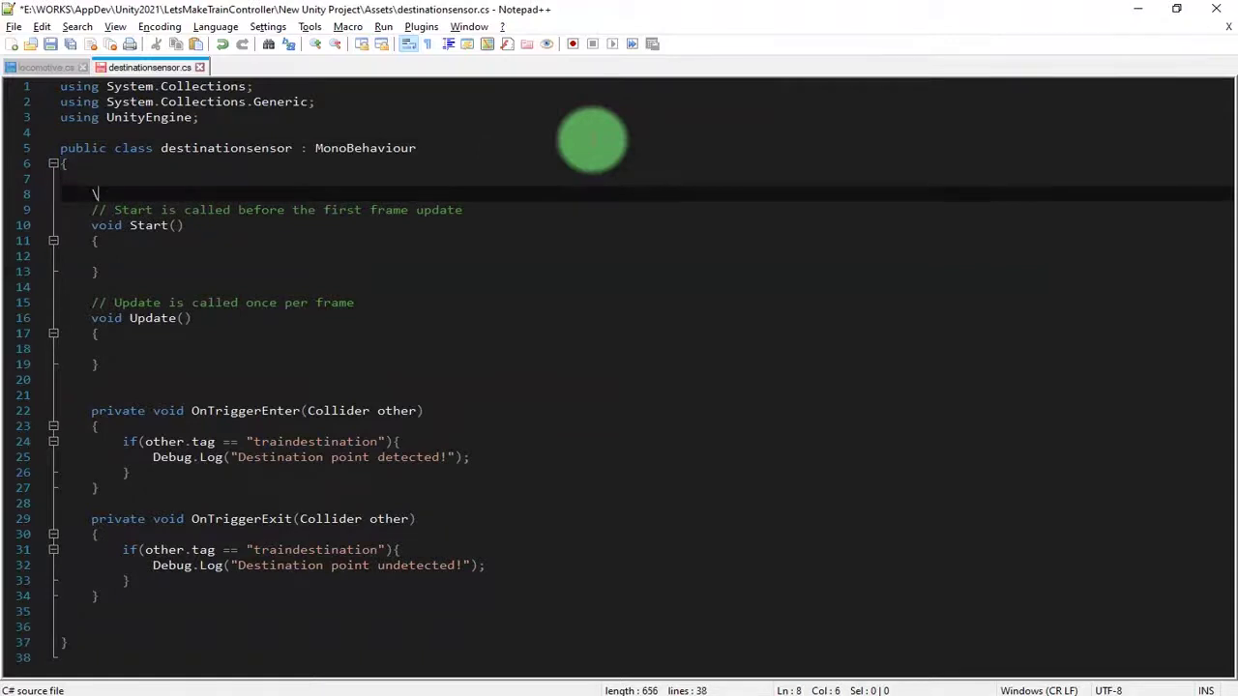
key("Return")
key("Return")
key("Up")
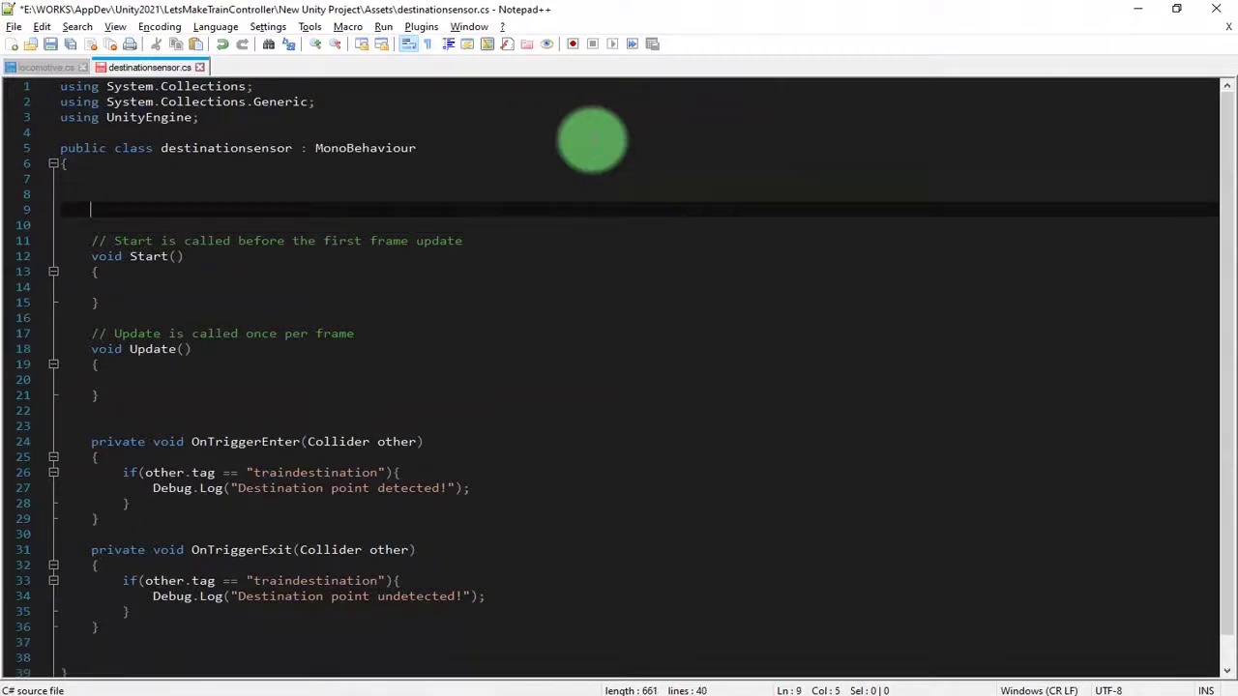
Declare public GameObject detectedDestination; at the top of the destinationsensor class and save the script.
type("public GameObject ")
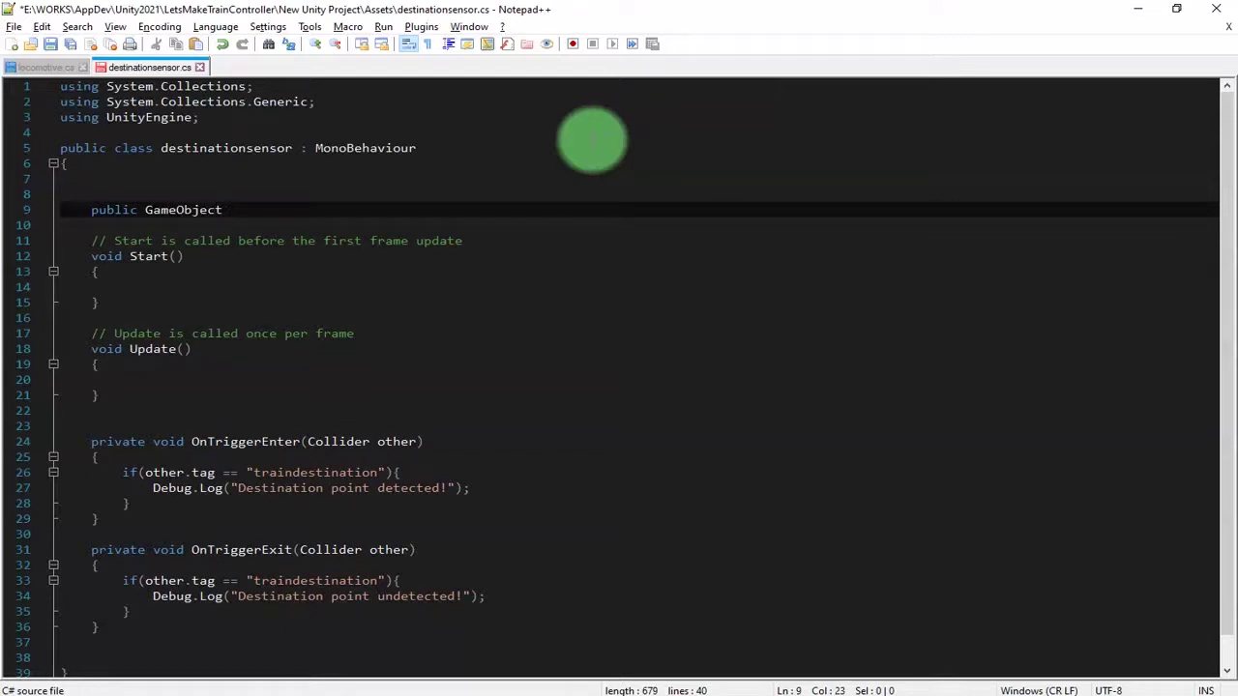
type("detectedDestination;")
key("ctrl+s")
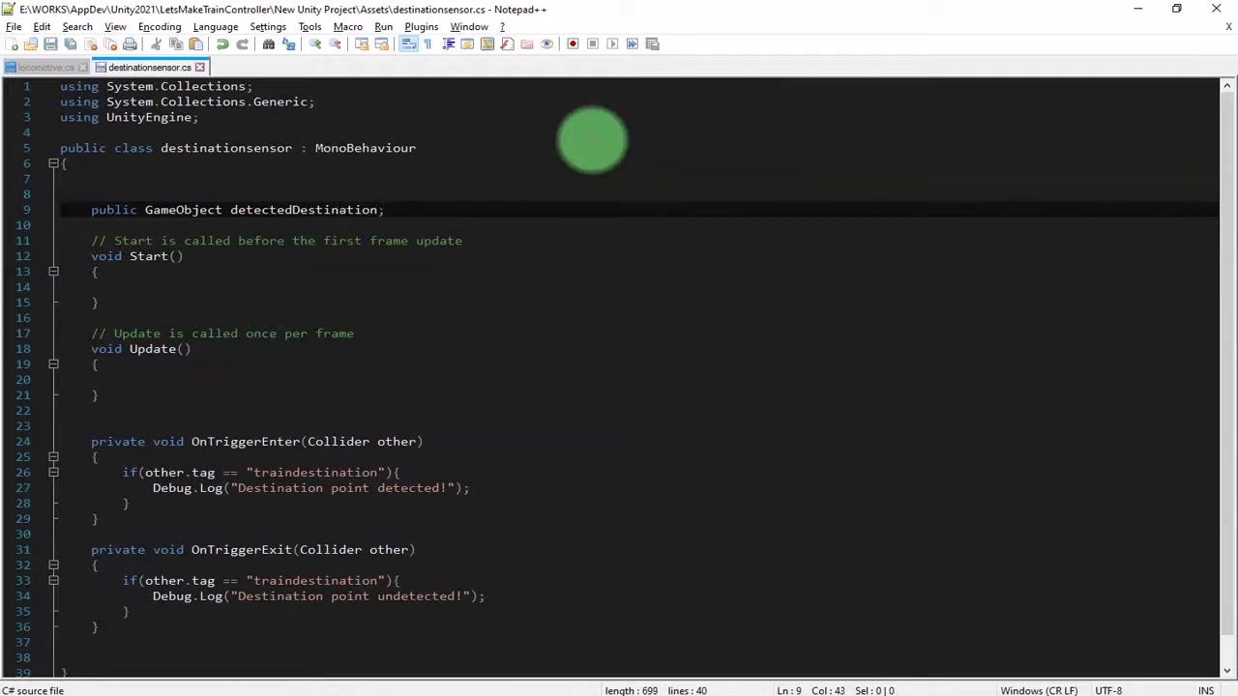
Copy the detectedDestination variable name onto a new line above the Debug.Log call in OnTriggerEnter's if block.
key("ctrl+shift+Left")
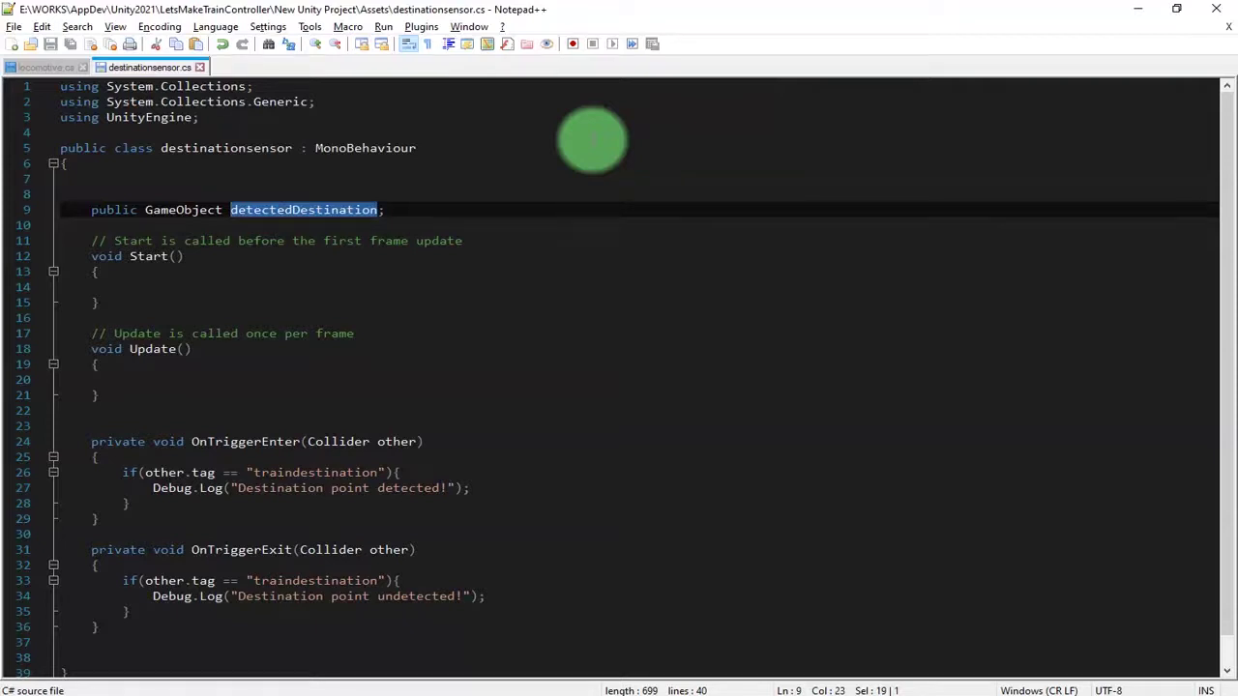
left_click(330, 472)
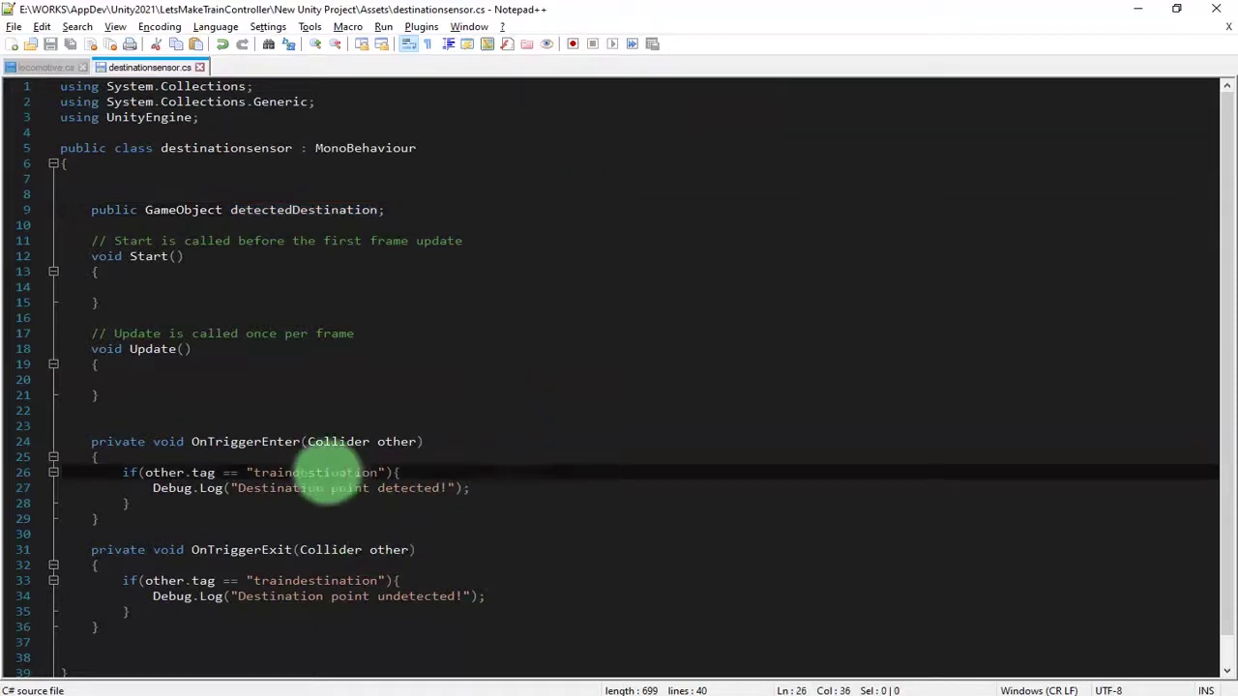
double_click(310, 208)
key("ctrl+c")
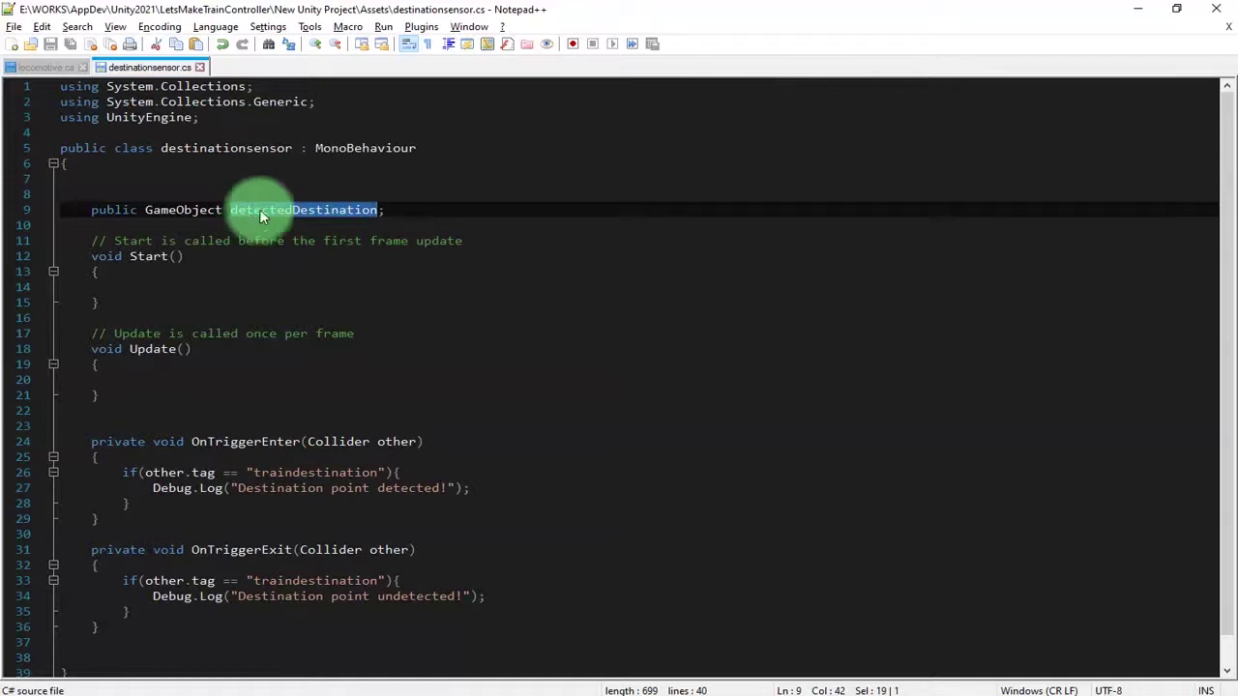
left_click(442, 472)
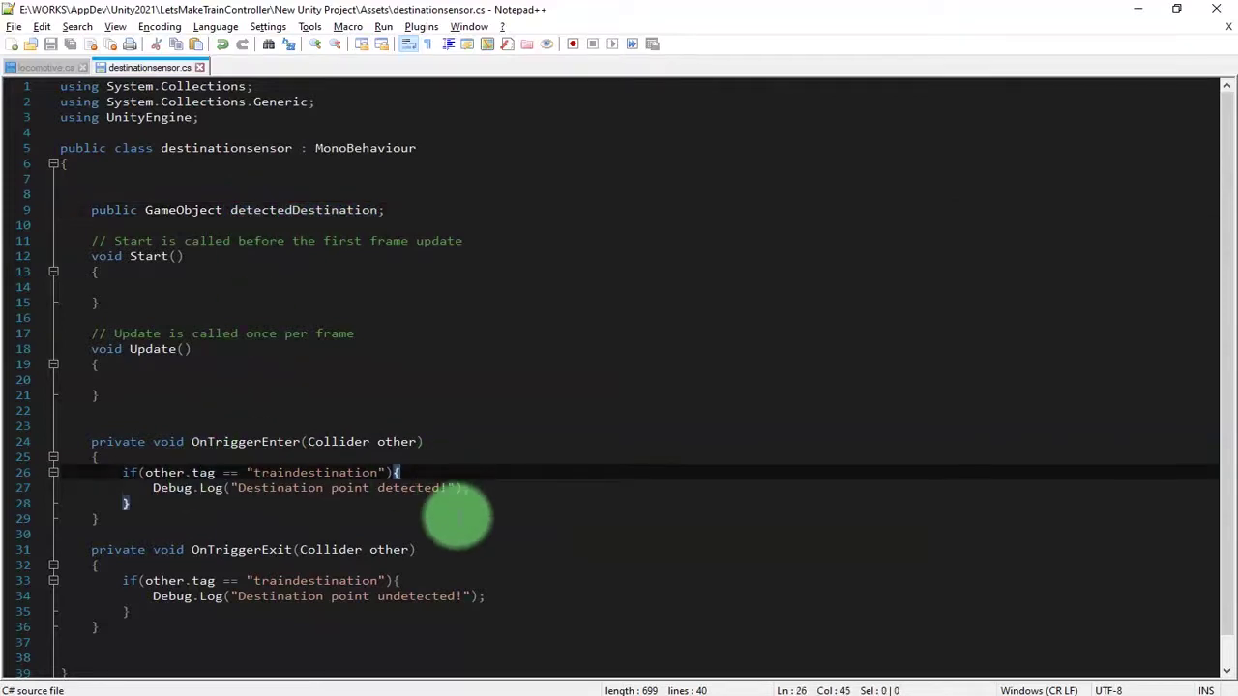
key("Down")
key("Up")
key("Return")
key("ctrl+v")
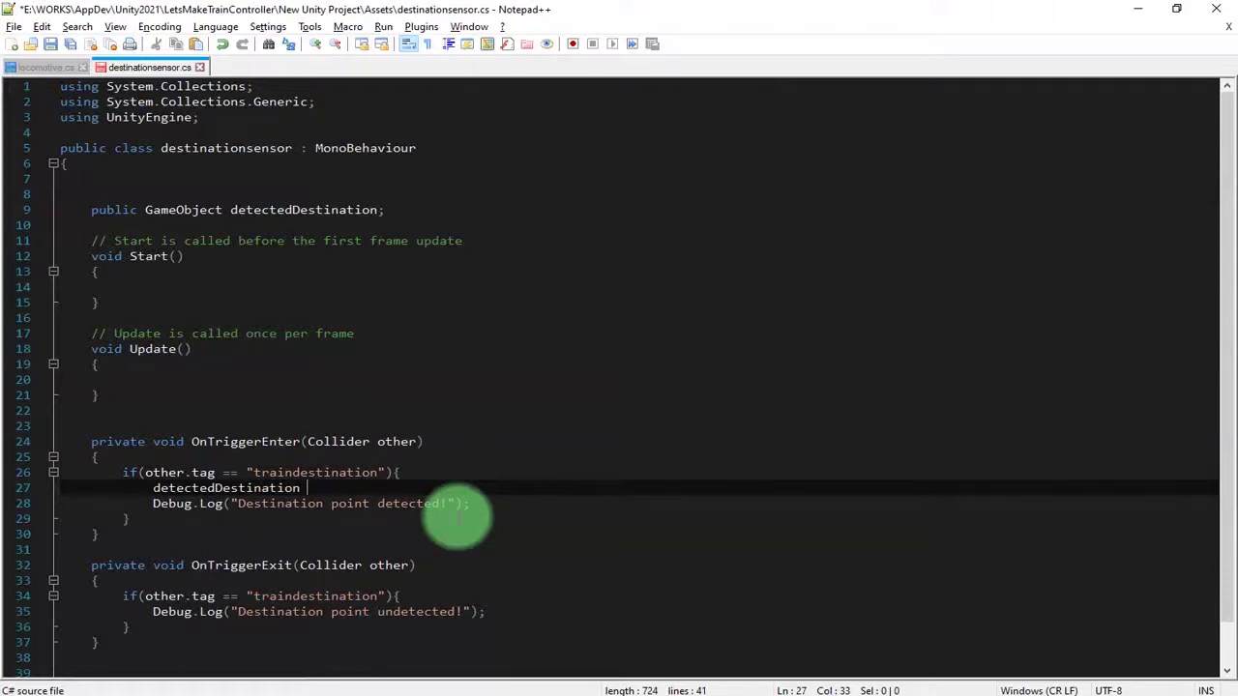
Complete the OnTriggerEnter line as detectedDestination = other.gameObject; and save destinationsensor.cs.
double_click(399, 442)
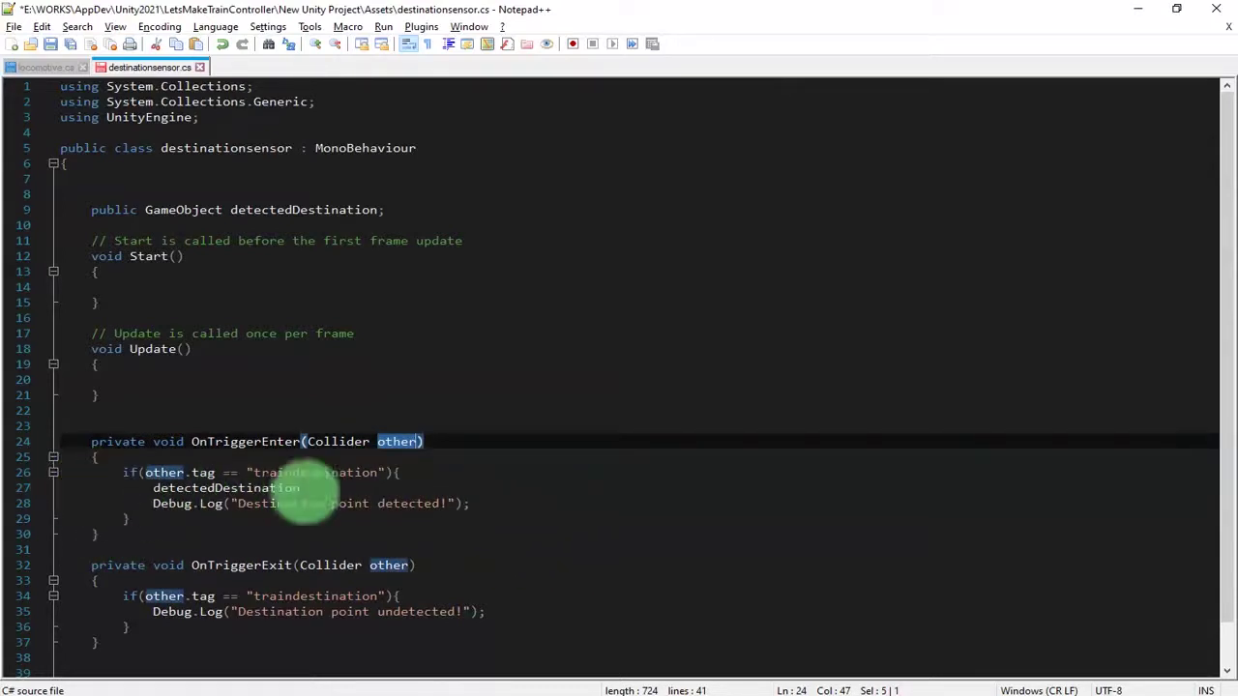
double_click(156, 488)
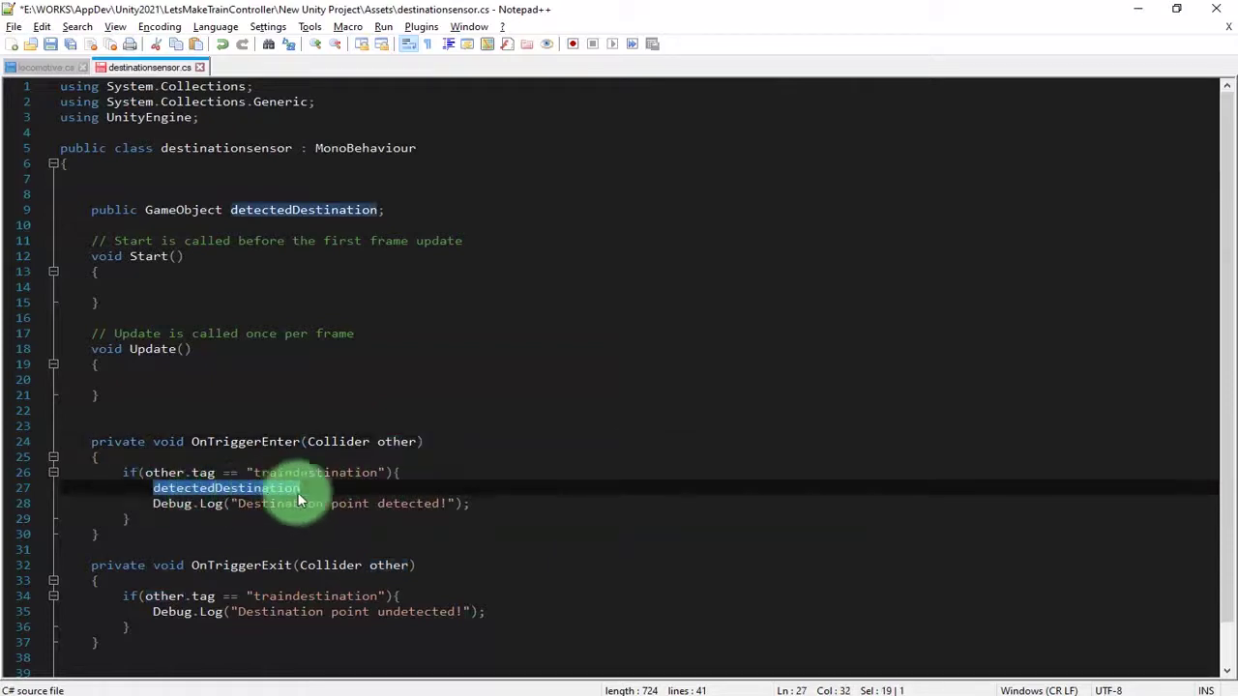
key("End")
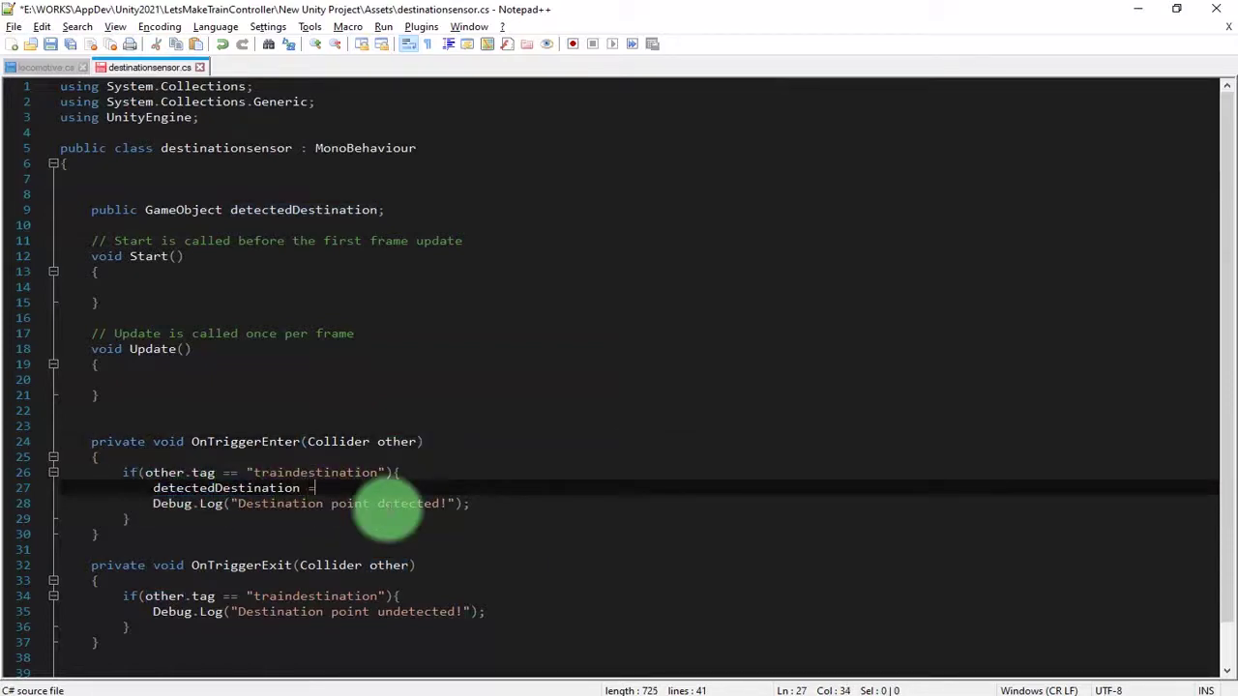
key("ctrl+s")
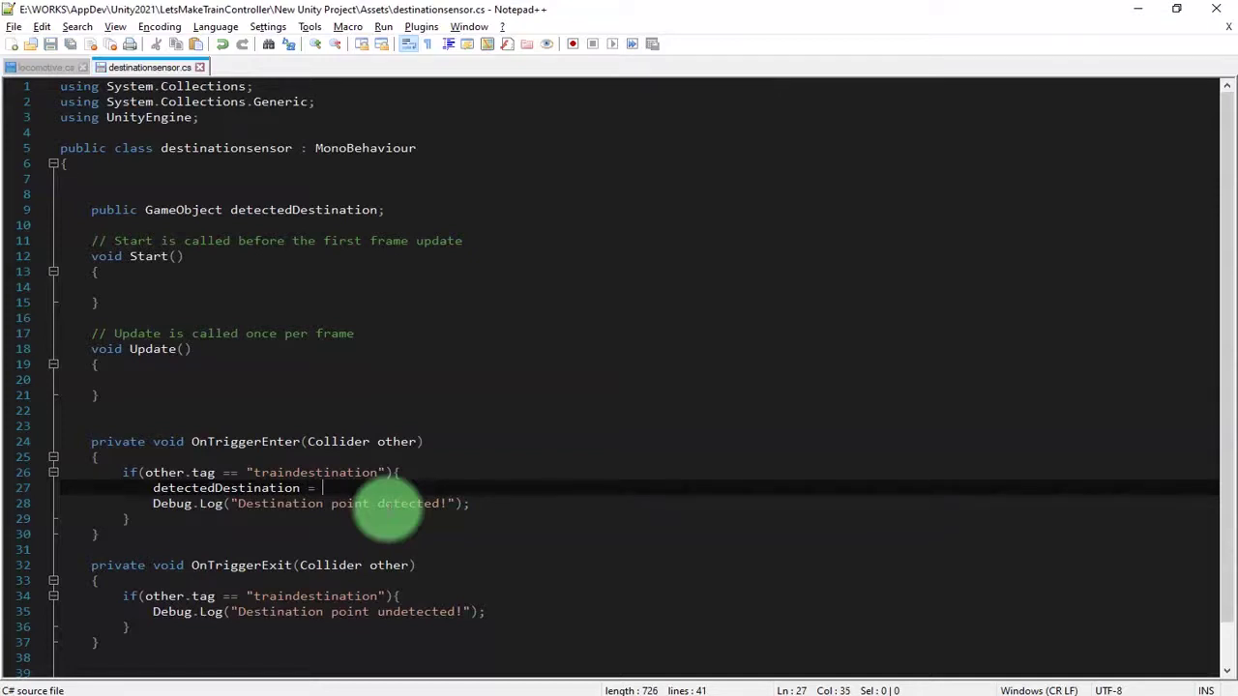
type("ot")
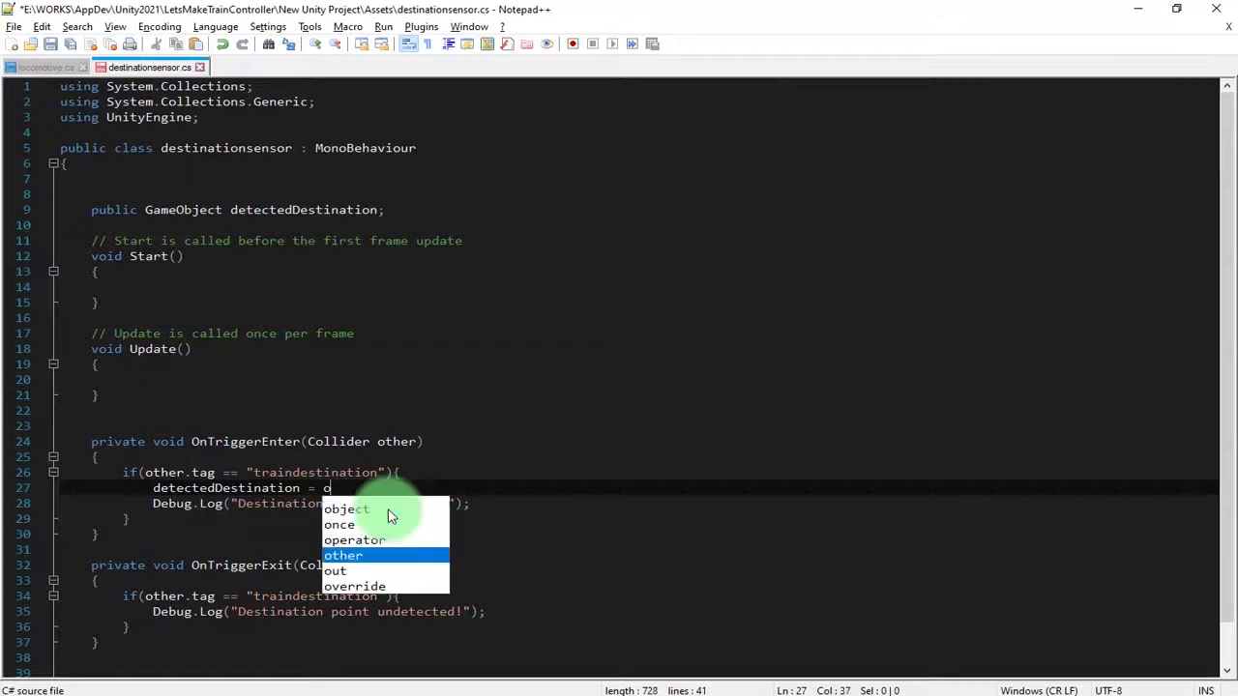
type("her")
left_click(388, 515)
type(".gameObject;")
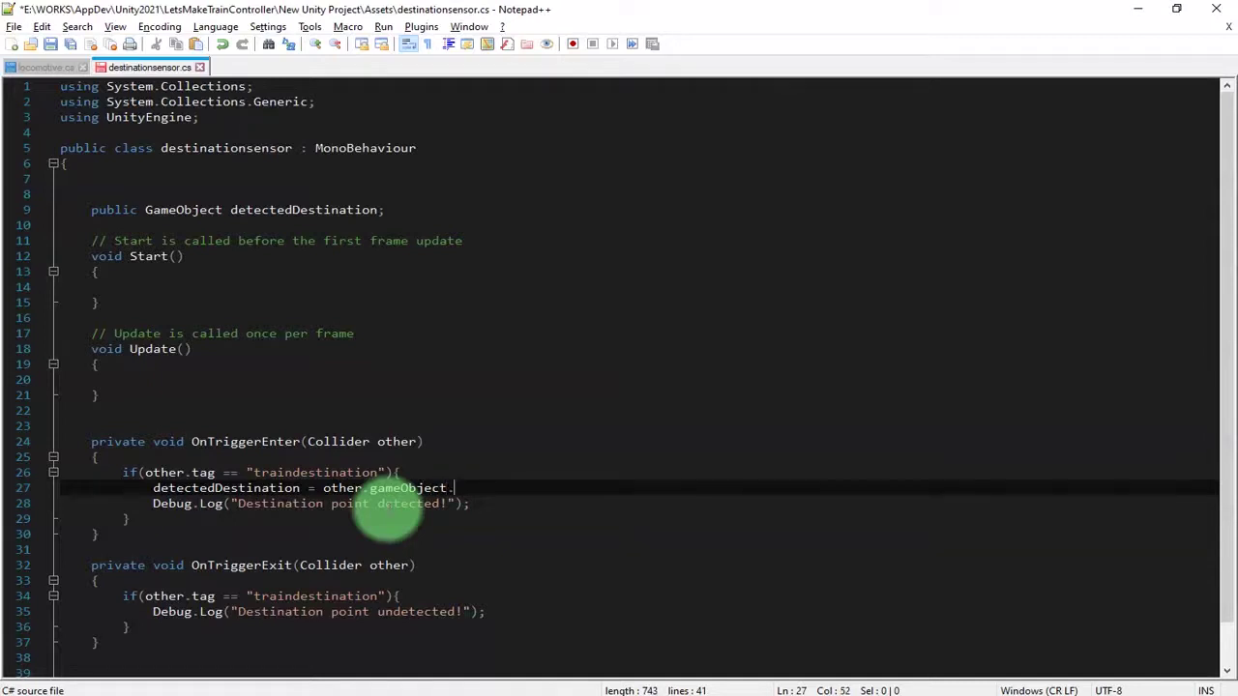
key("ctrl+s")
key("Down")
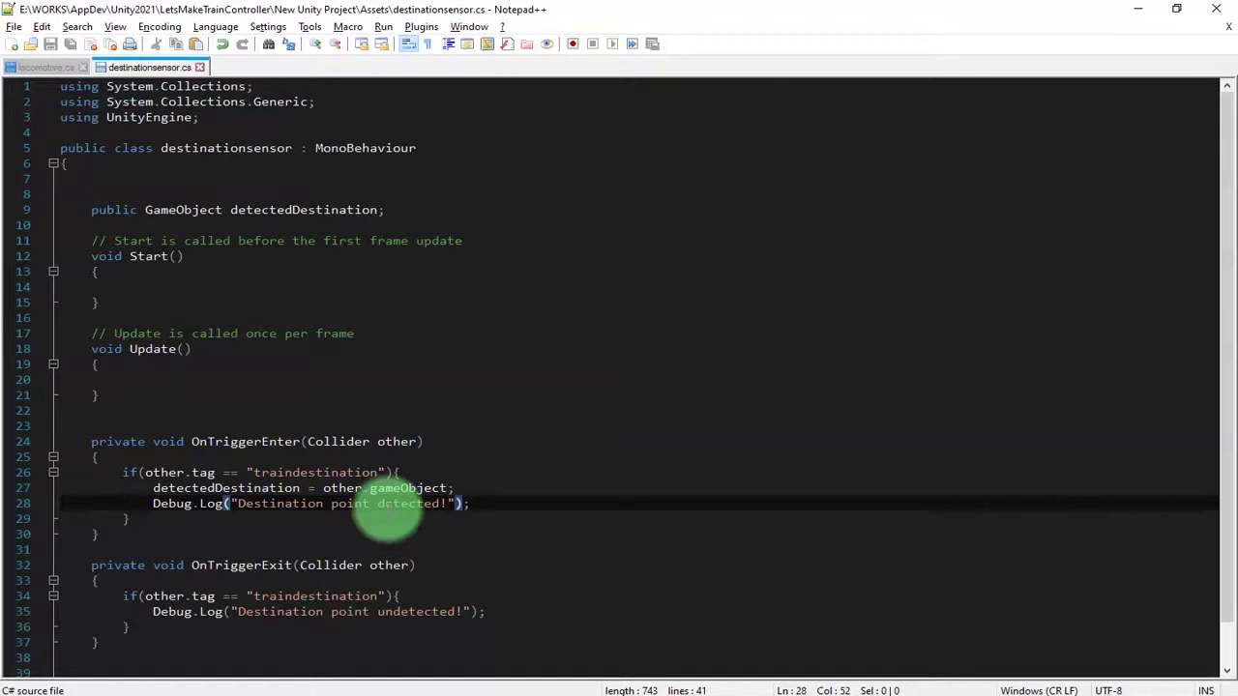
Review the detectedDestination declaration in destinationsensor.cs, and switch to locomotive.cs to examine its variables and Start method.
double_click(252, 210)
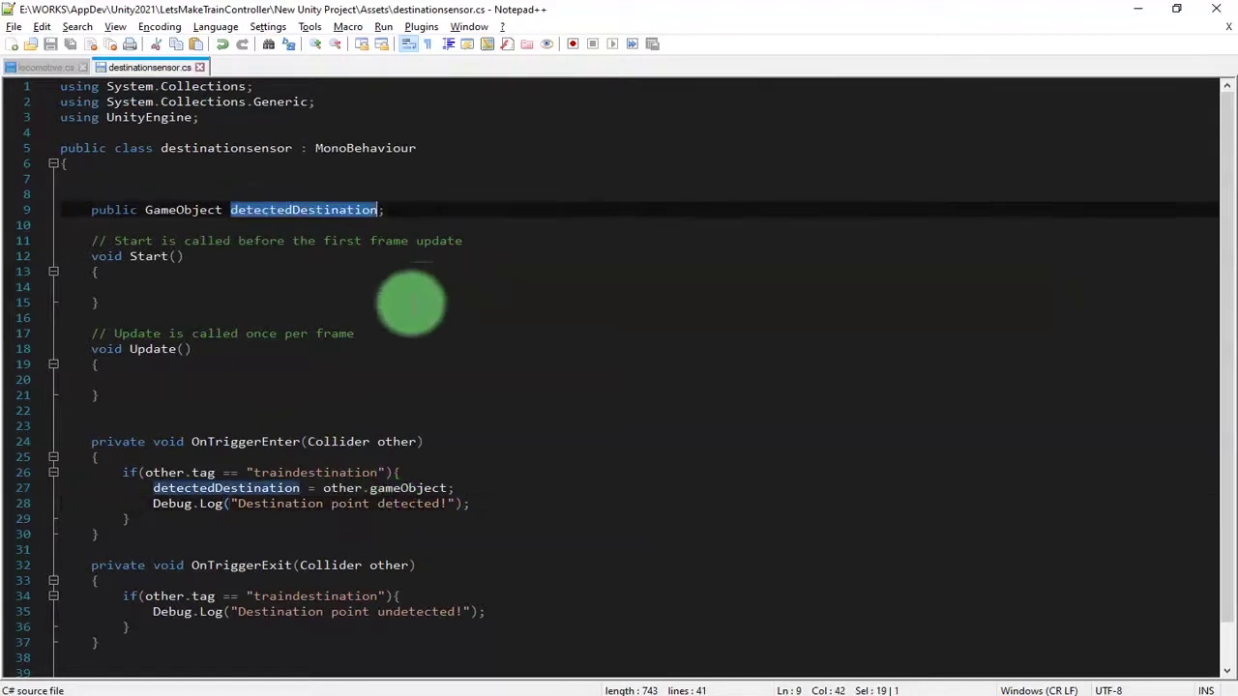
left_click(44, 67)
left_click(150, 67)
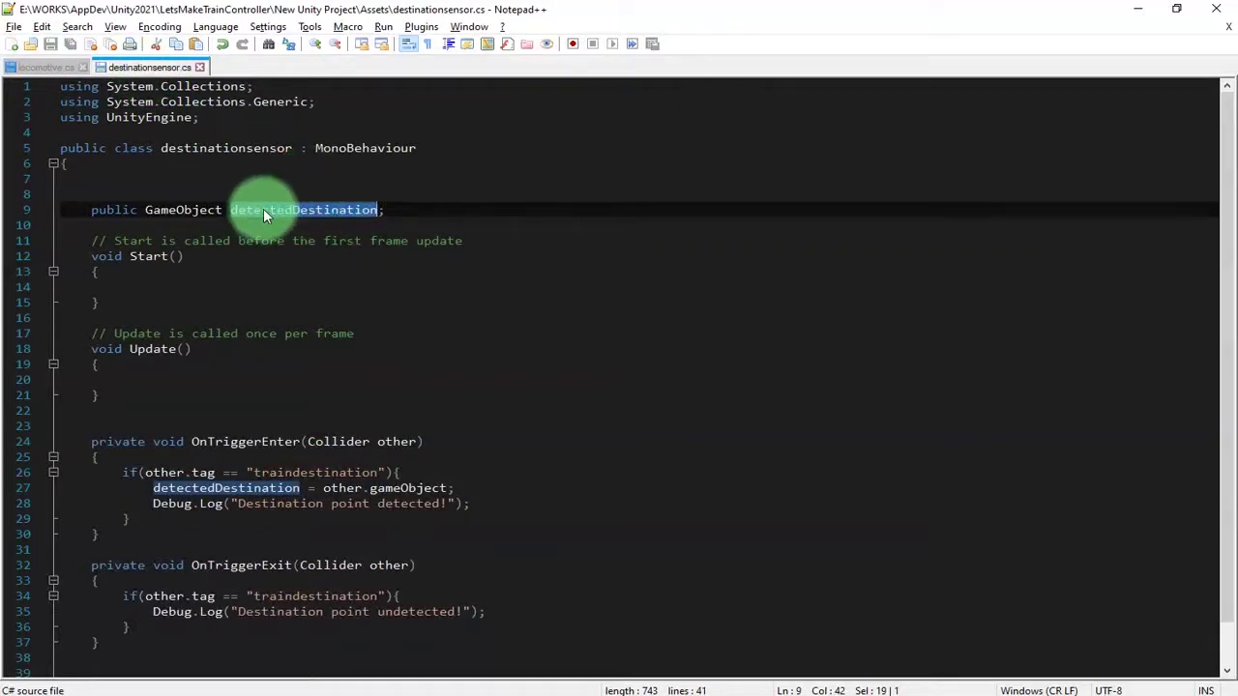
left_click(46, 68)
left_click(191, 164)
left_click(207, 303)
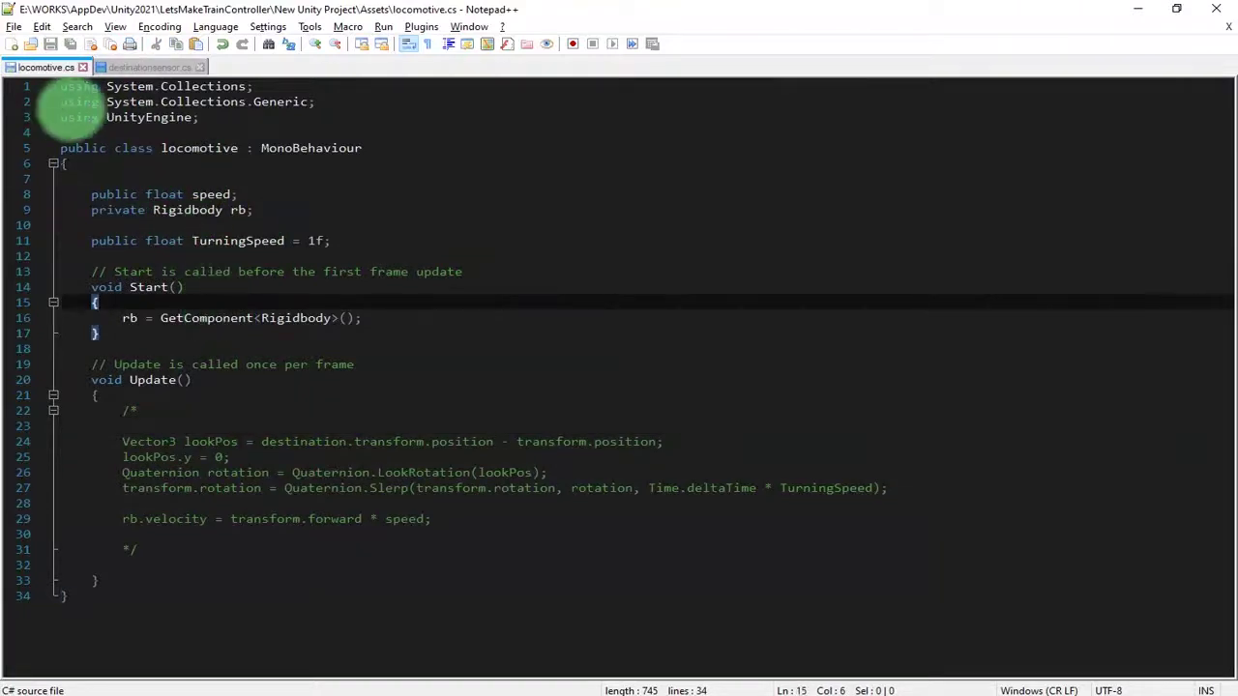
left_click(257, 224)
left_click(337, 318)
left_click(350, 239)
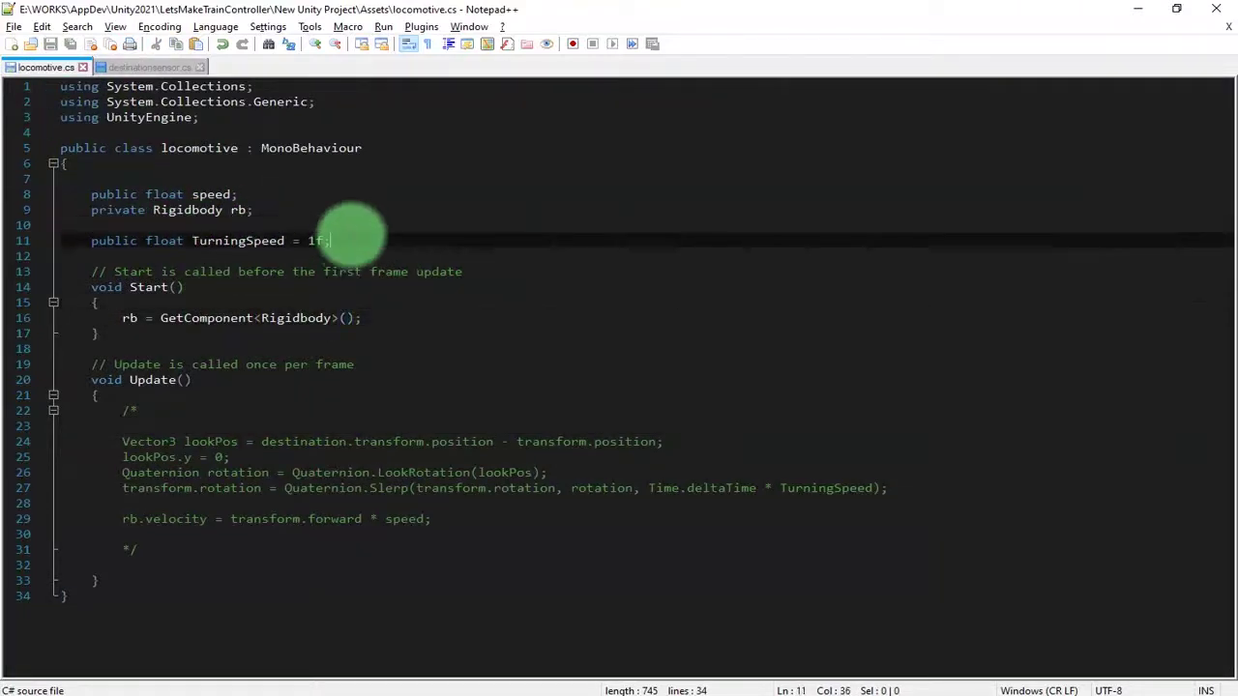
left_click(420, 328)
Declare GameObject nextdestination; below the TurningSpeed variable in the locomotive class and save the script.
left_click(368, 241)
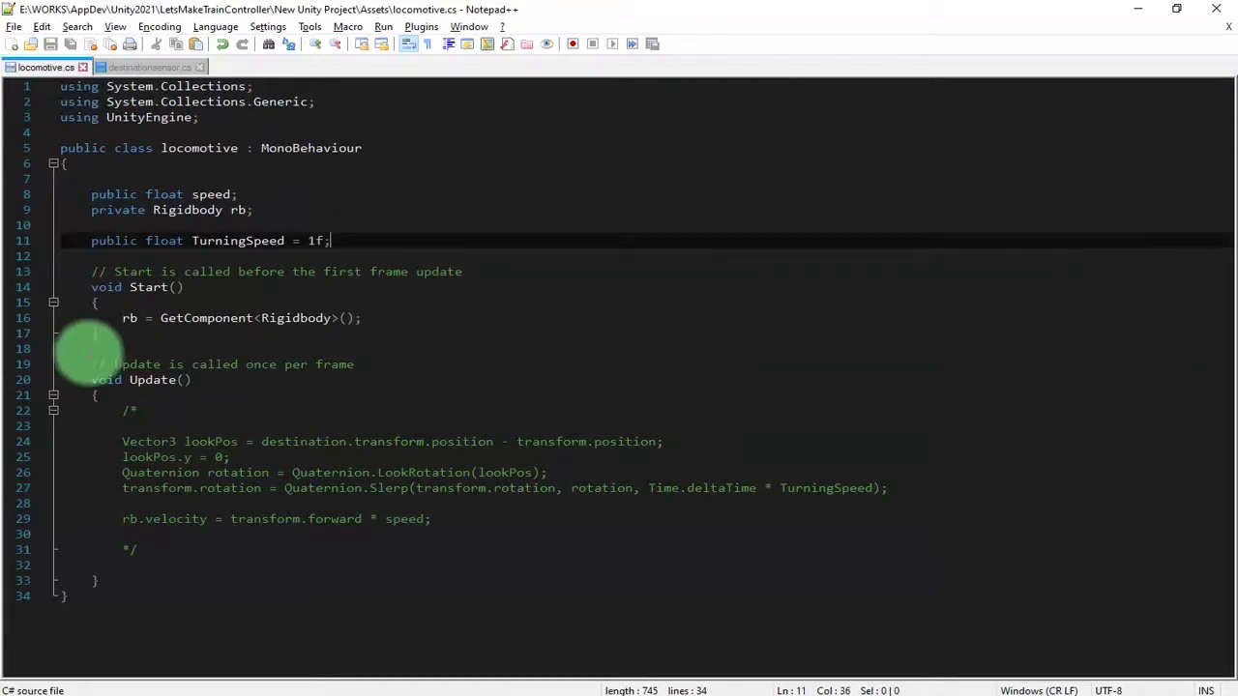
key("Return")
key("Return")
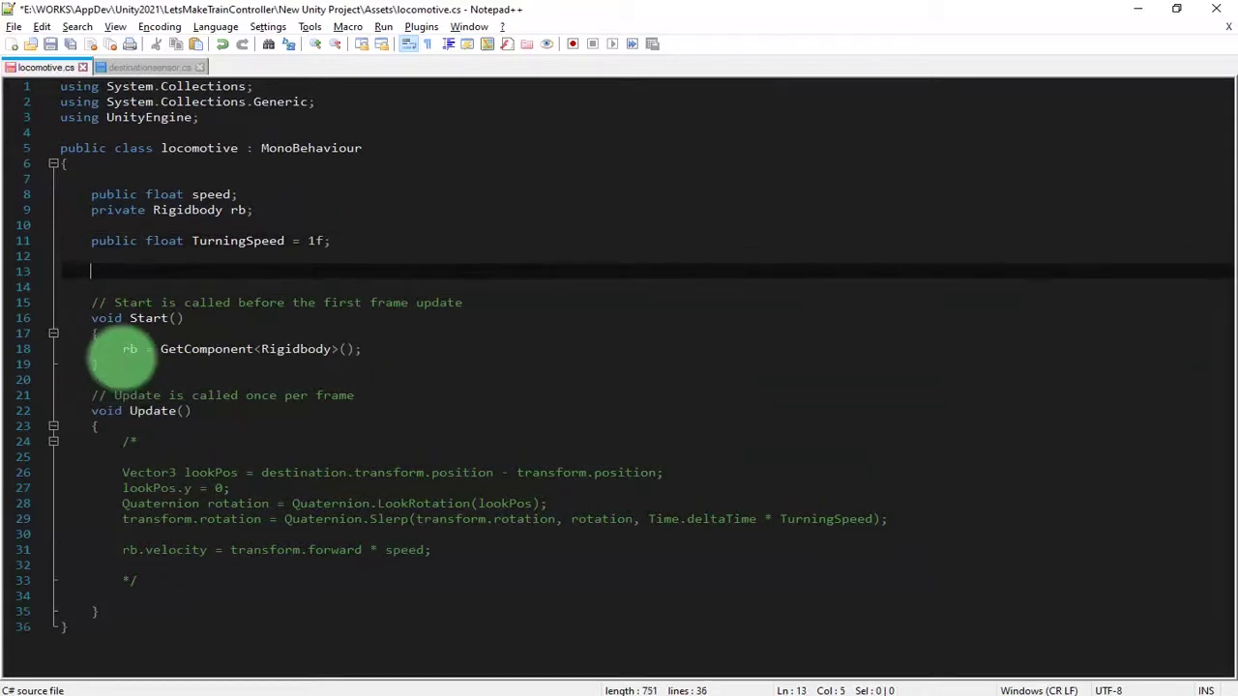
type("GameObject")
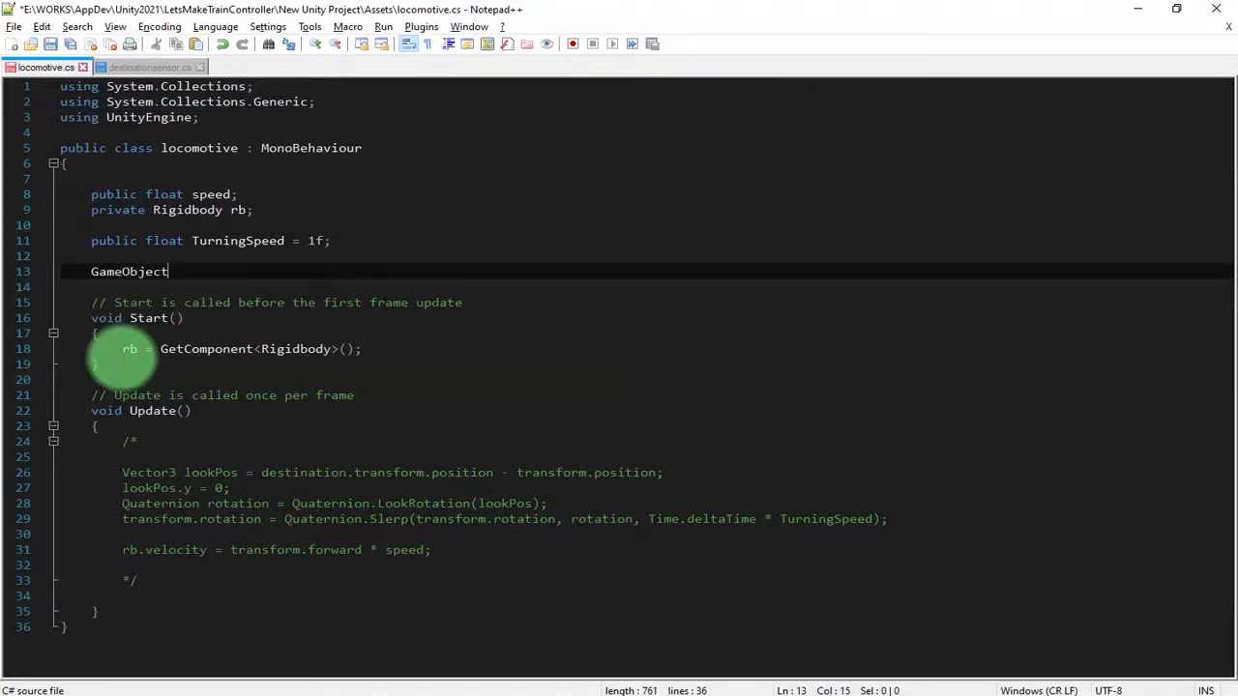
key("ctrl+s")
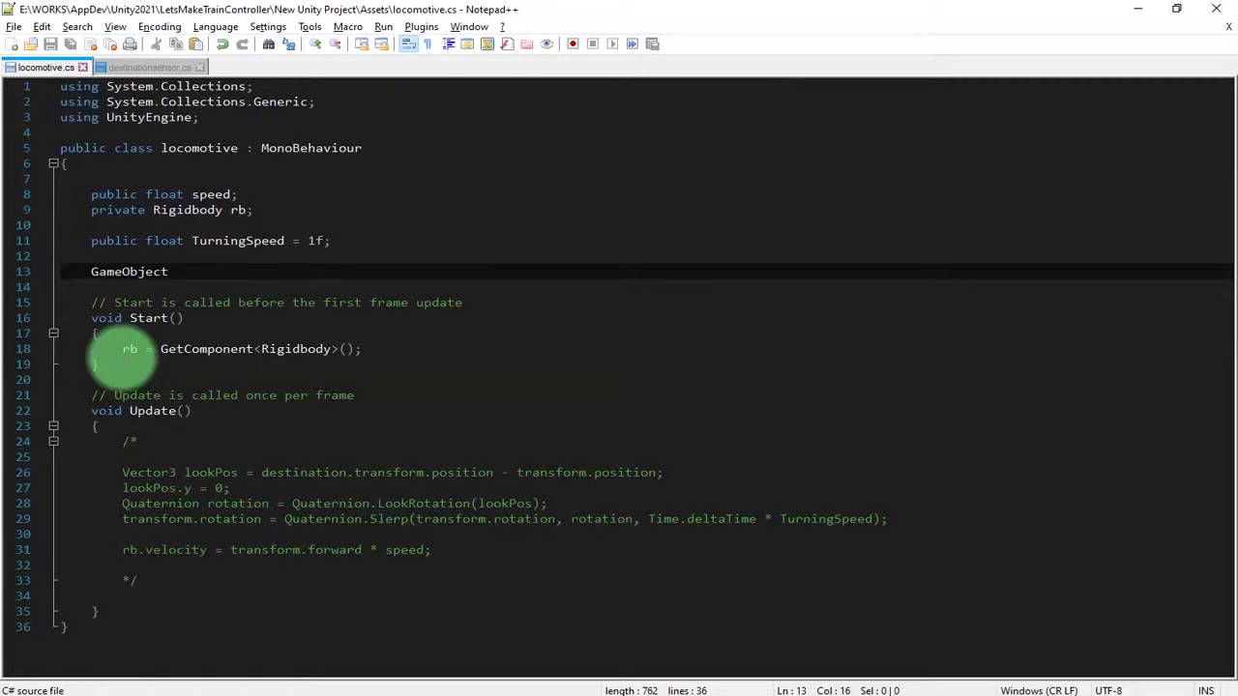
type("next")
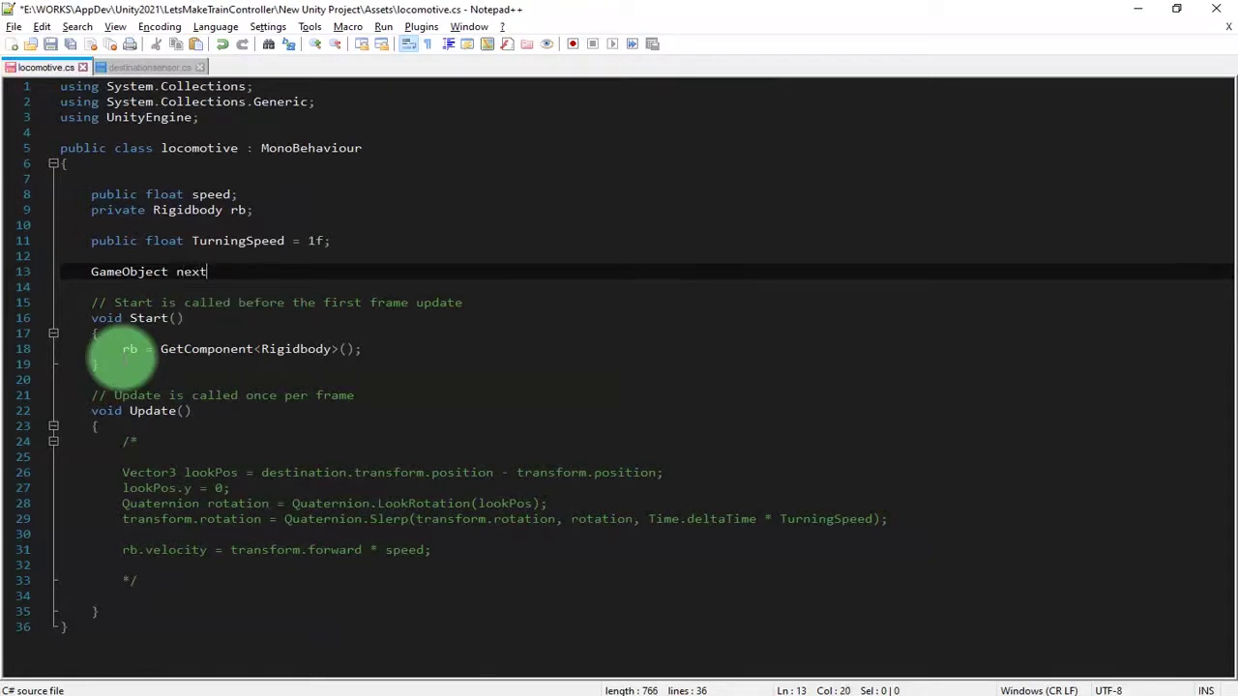
type("destination;")
key("ctrl+s")
Copy nextdestination into Start, below the rb assignment and a blank line, follow it with an equals sign, and save.
key("ctrl+shift+Left")
key("ctrl+c")
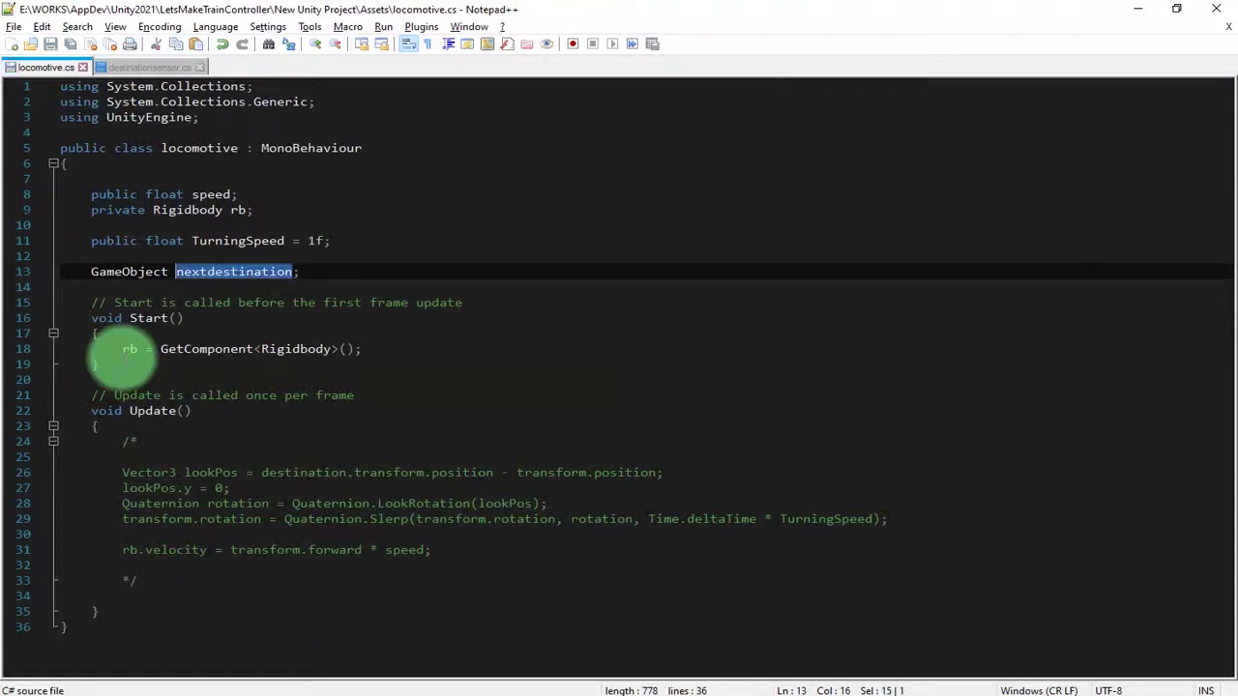
key("Down")
key("Down")
key("Down")
key("Down")
key("Down")
key("Down")
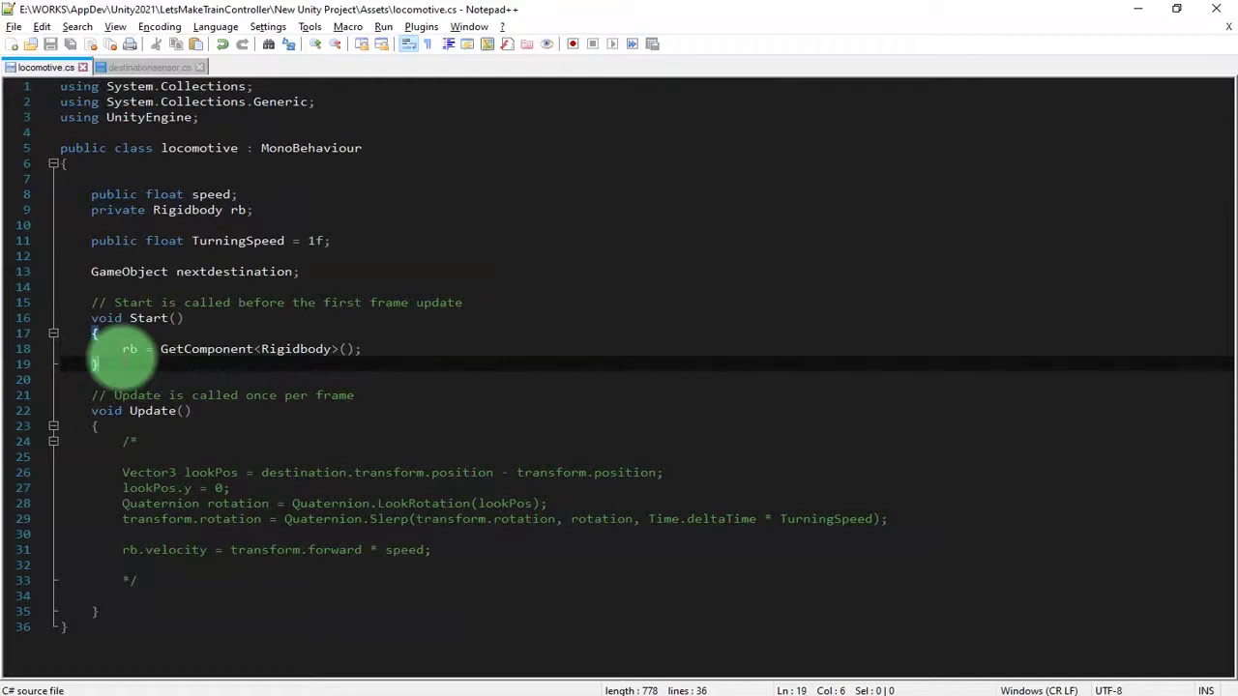
key("Up")
key("Return")
key("Return")
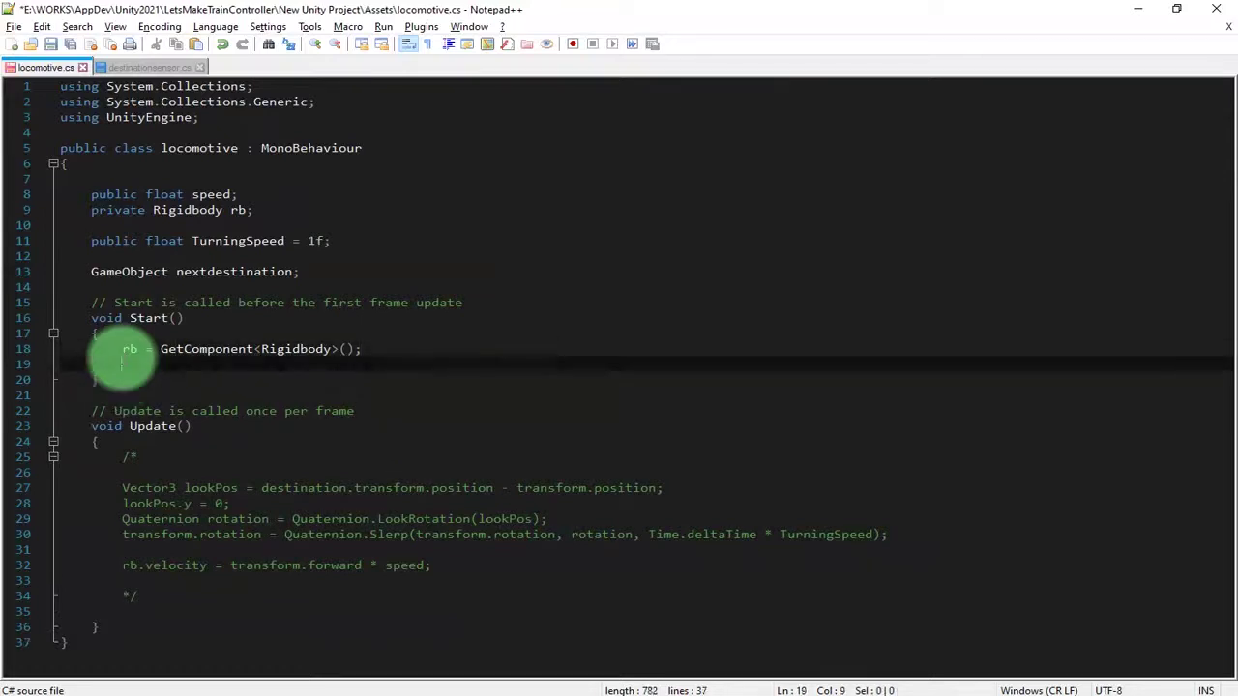
key("ctrl+v")
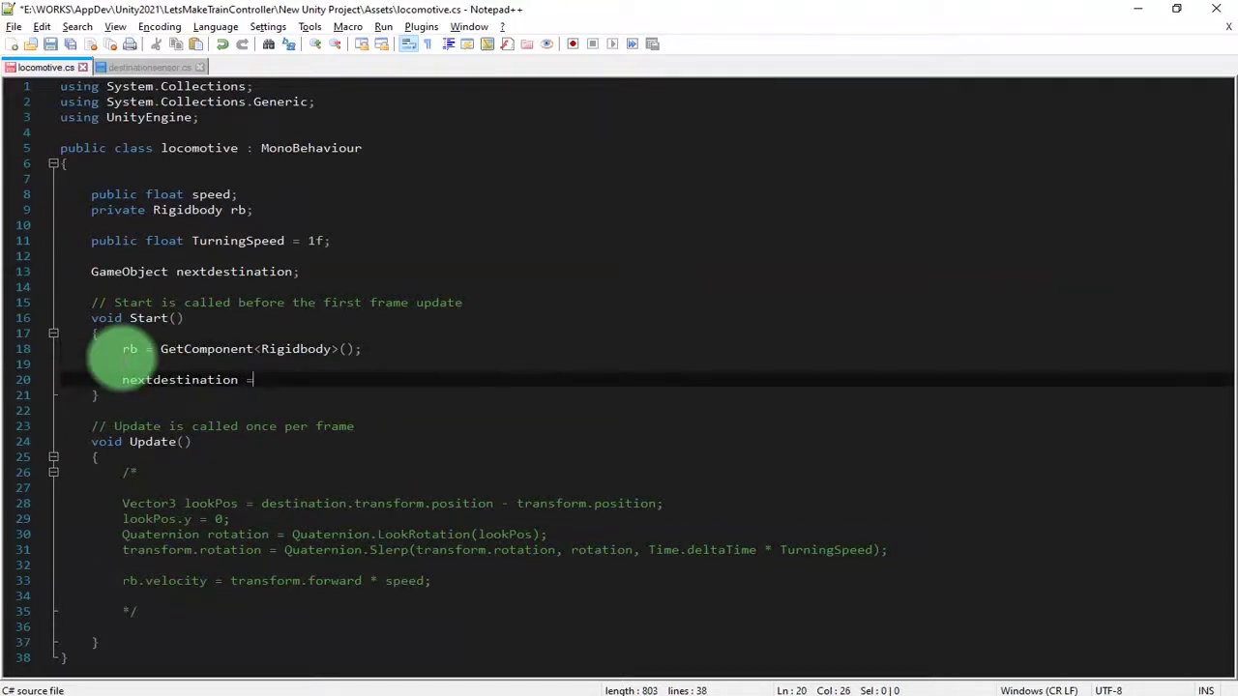
key("ctrl+s")
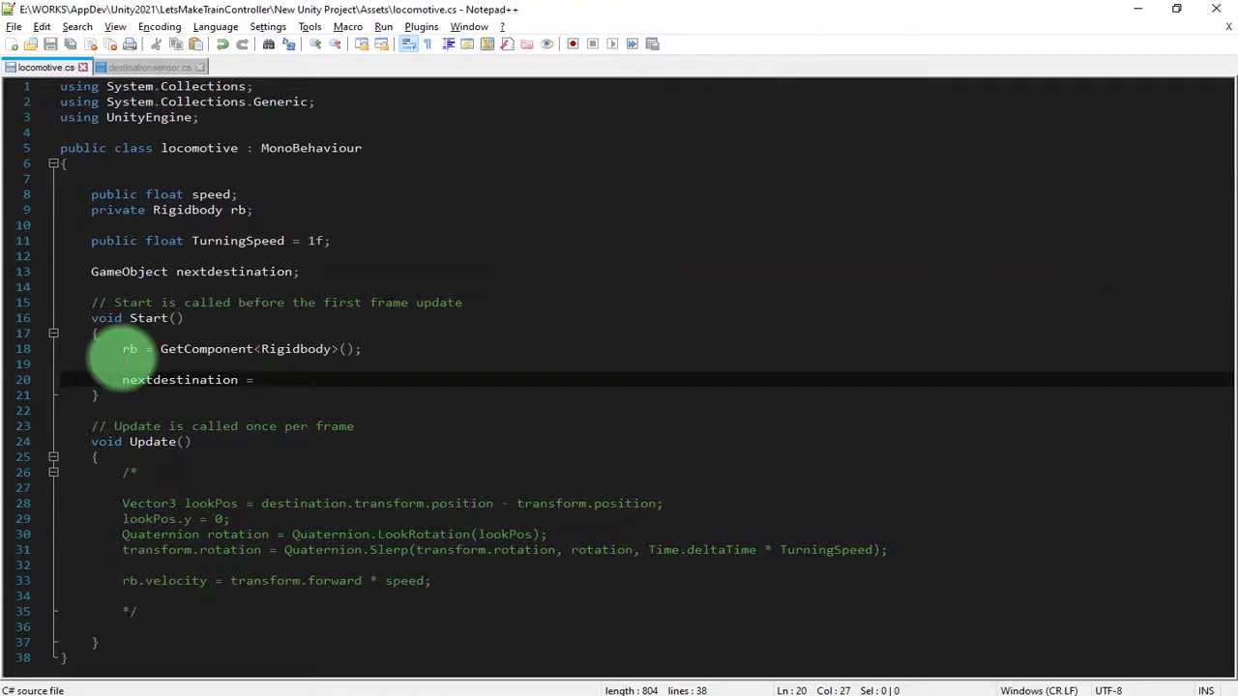
Extend the nextdestination assignment in Start with sensor.getComponent<destinationsensor>(). as its source.
type("= sensor.getComponent")
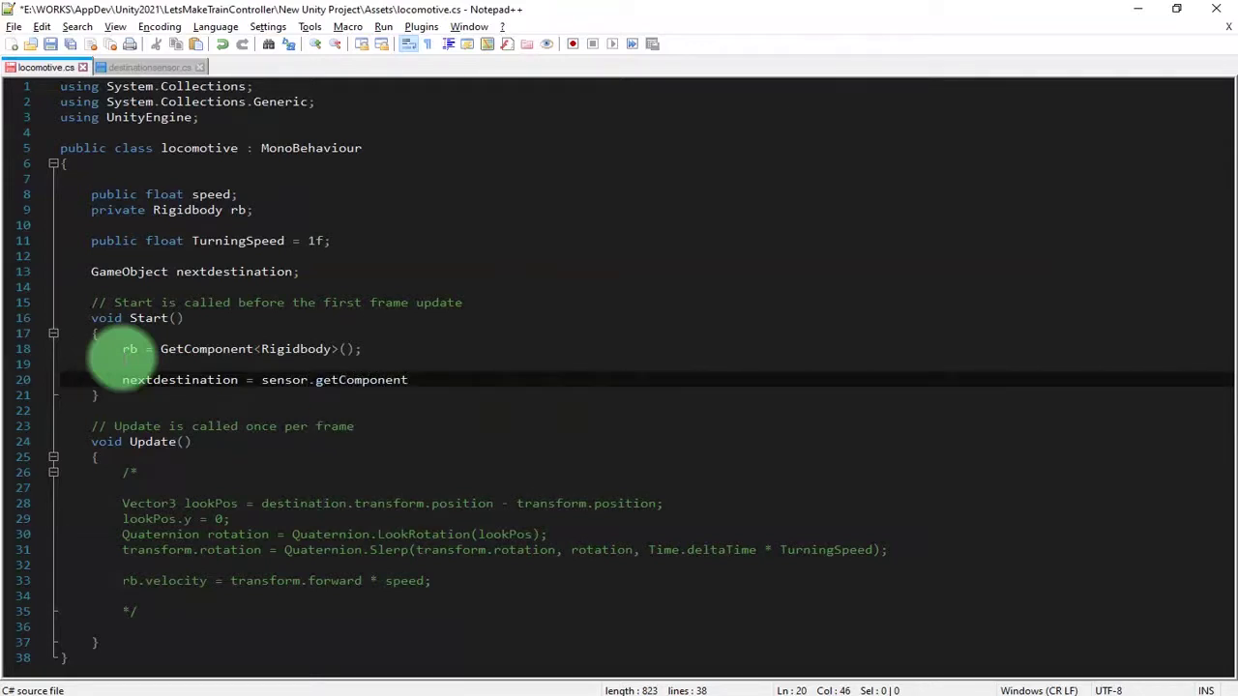
key("ctrl+s")
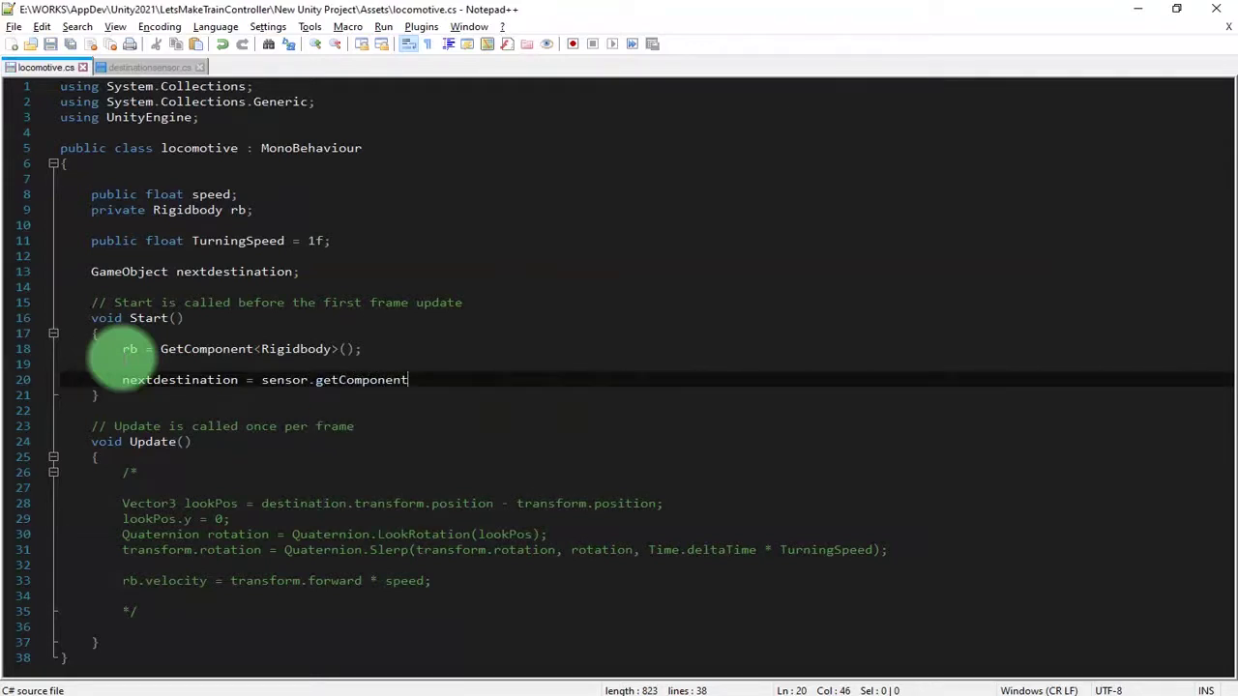
type("<")
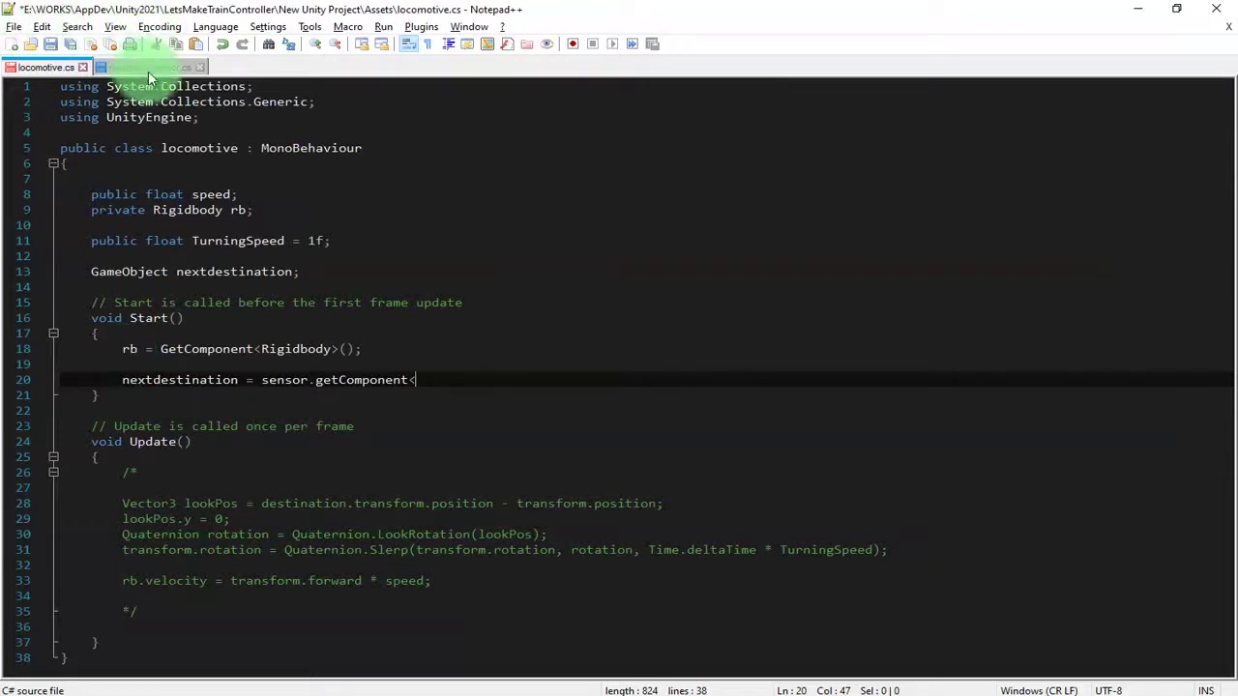
type("dest")
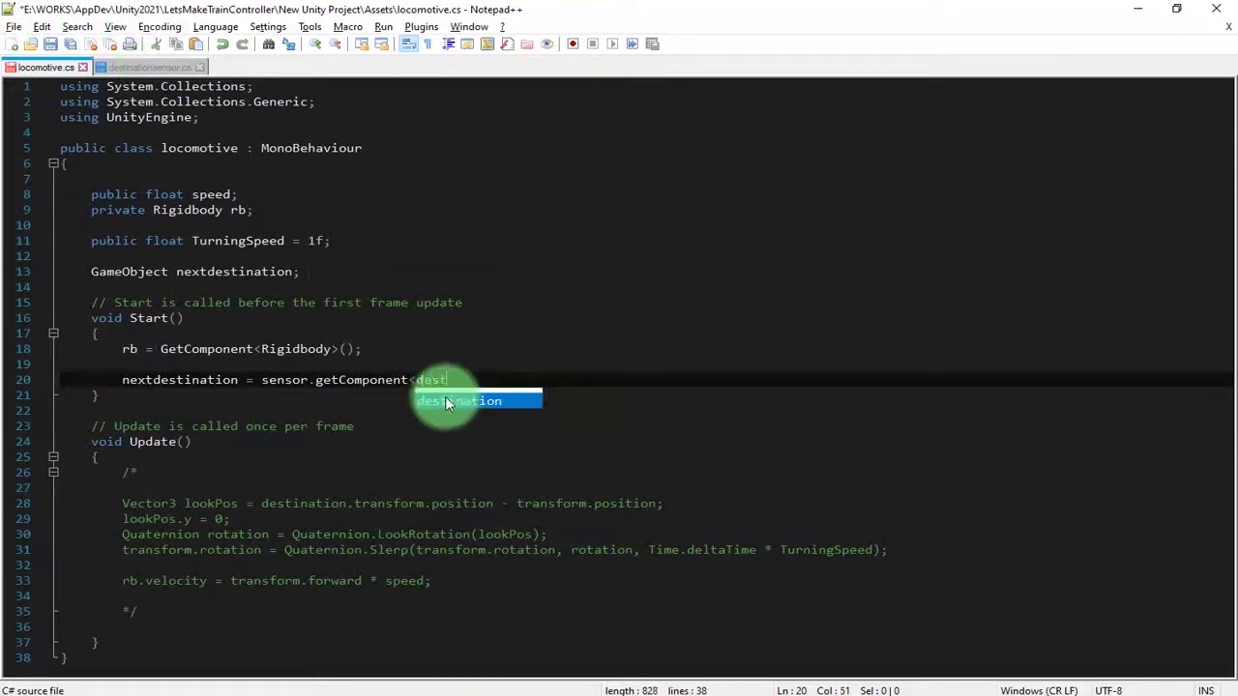
type("in")
key("Return")
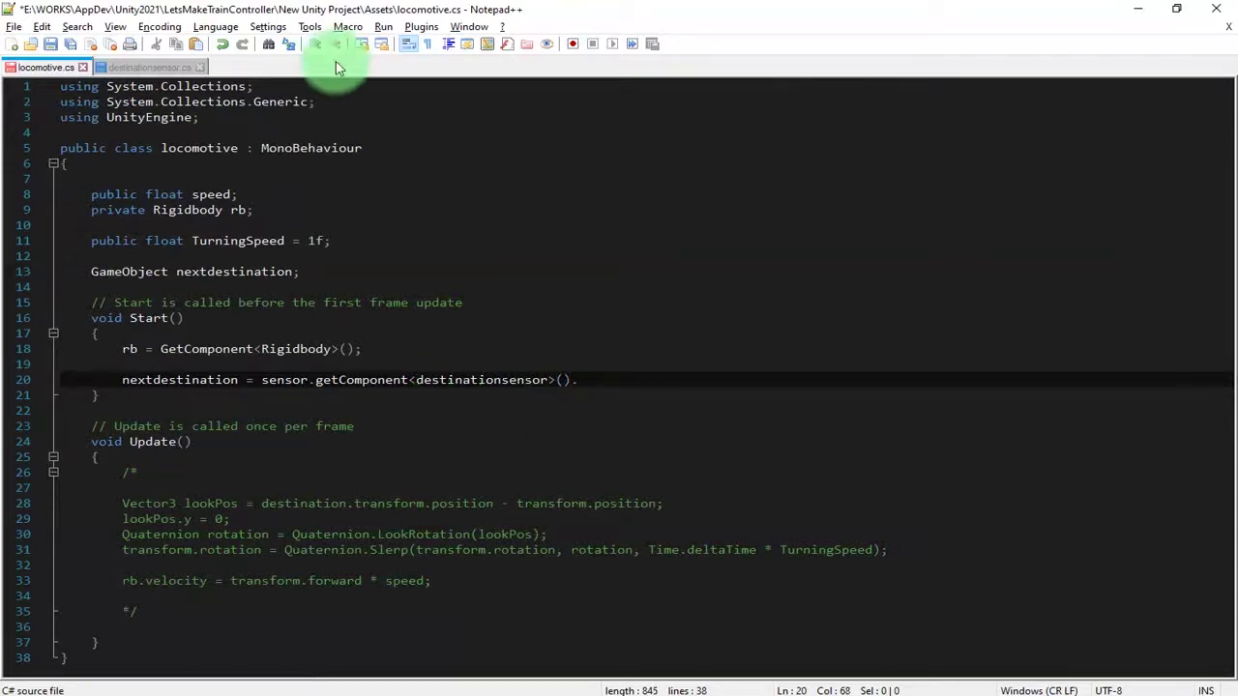
Check the variable name in destinationsensor.cs, finish the nextdestination assignment in locomotive.cs with detectedDestination; and save the script.
left_click(135, 66)
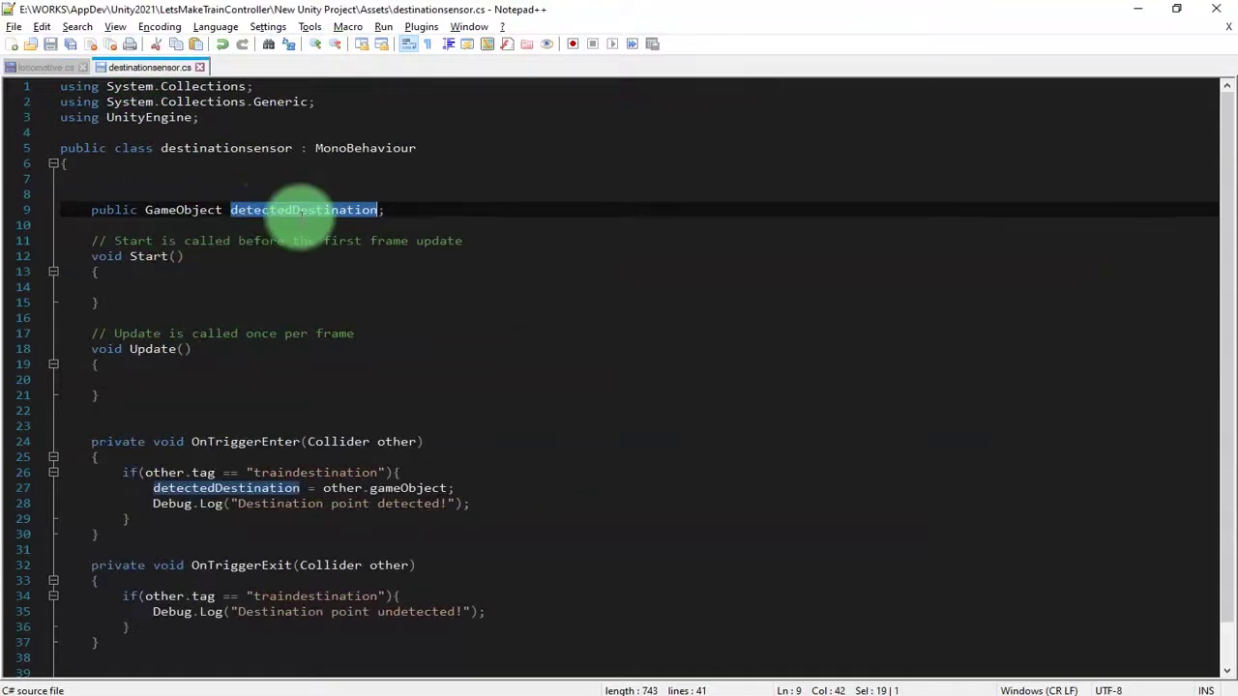
left_click(49, 67)
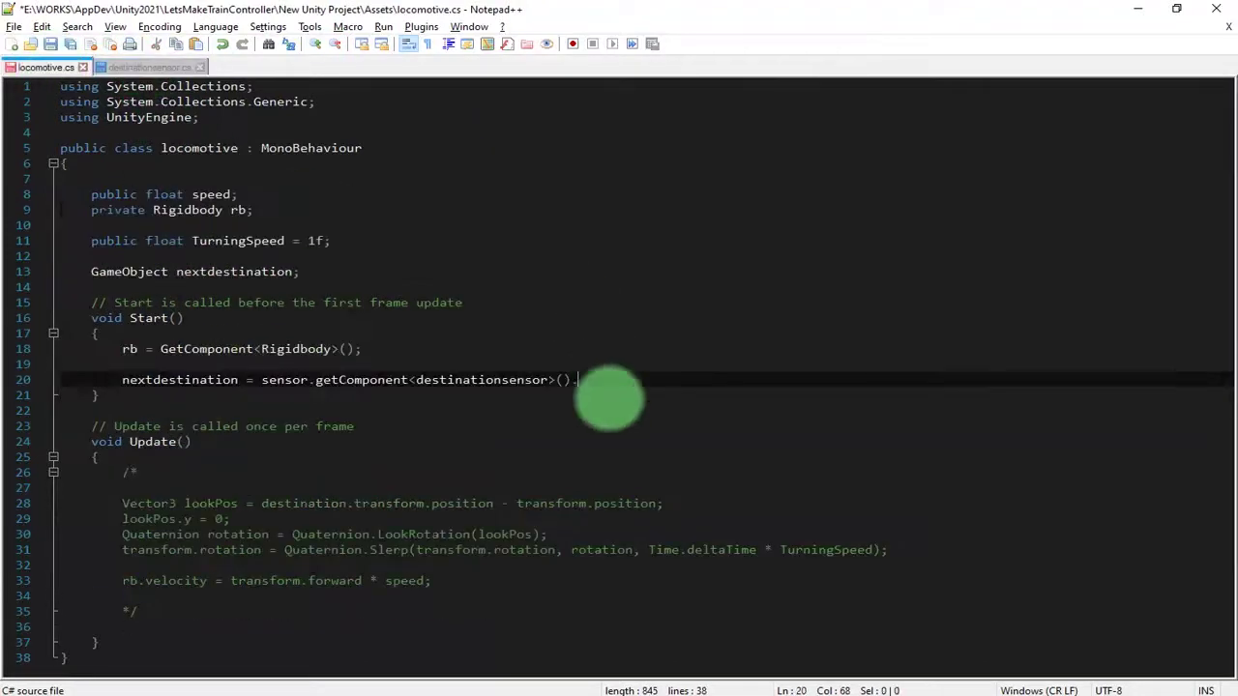
type("detectedDestination")
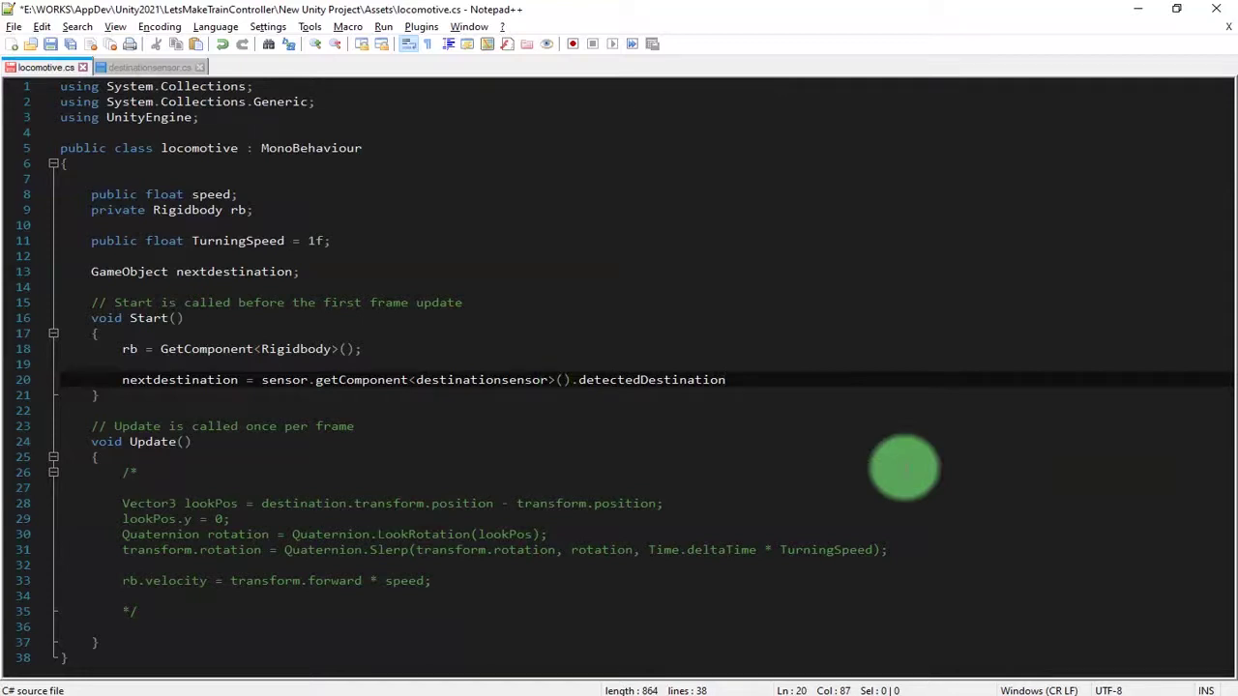
key("ctrl+s")
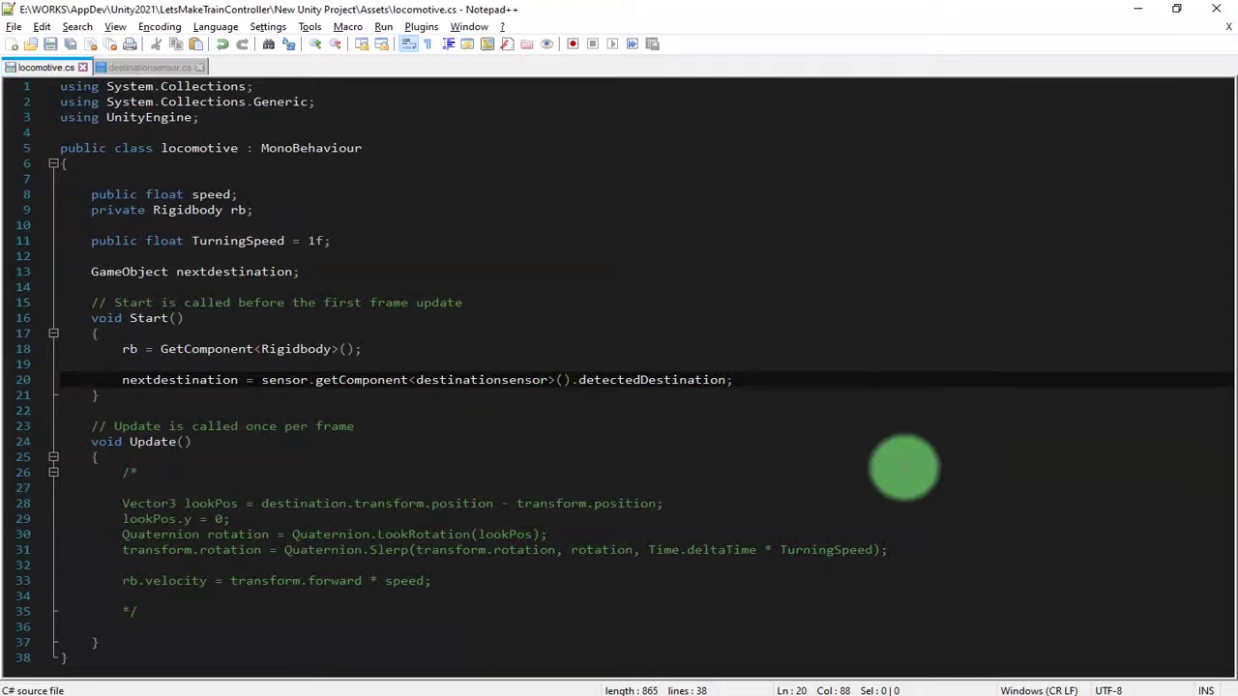
Declare public GameObject sensor; directly below the TurningSpeed variable in locomotive.cs and save the script.
left_click_drag(307, 379, 315, 379)
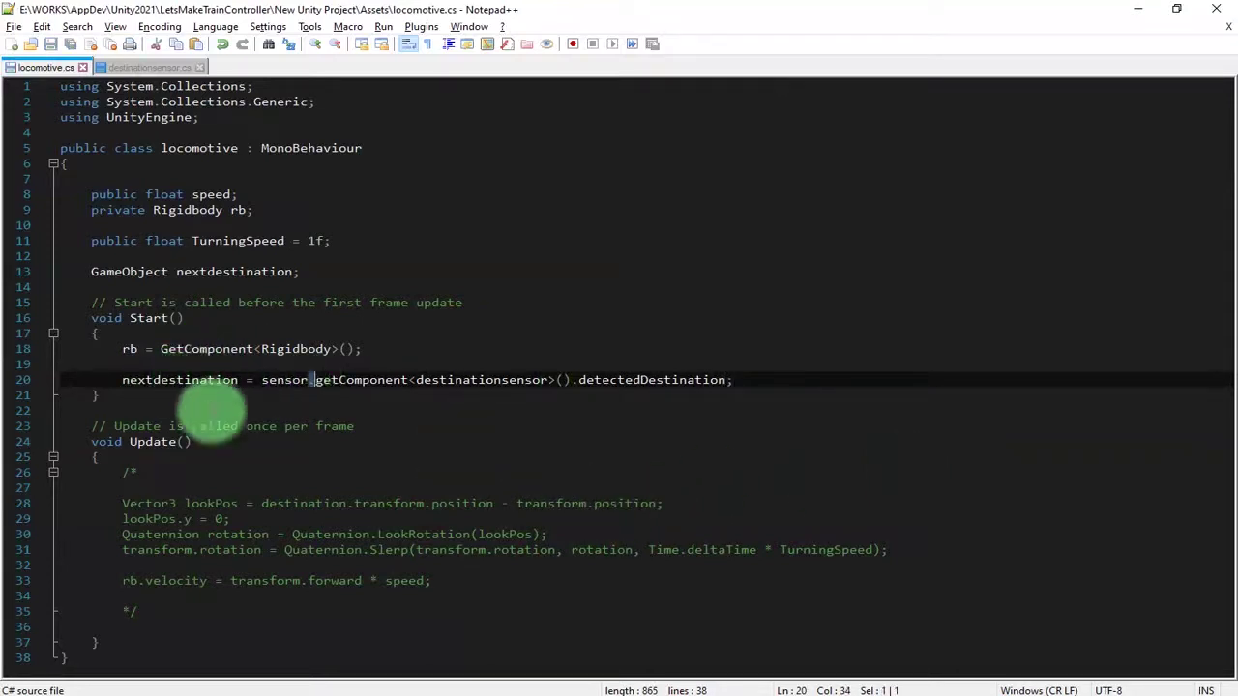
double_click(285, 380)
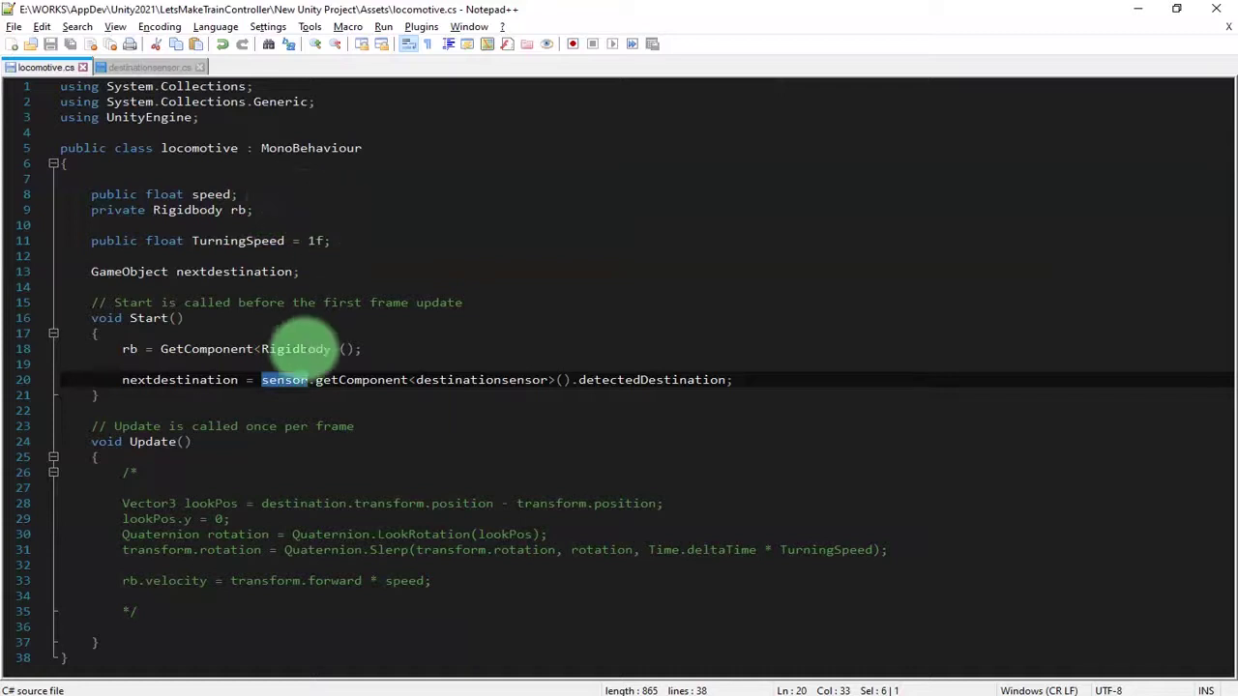
left_click(318, 209)
left_click(380, 240)
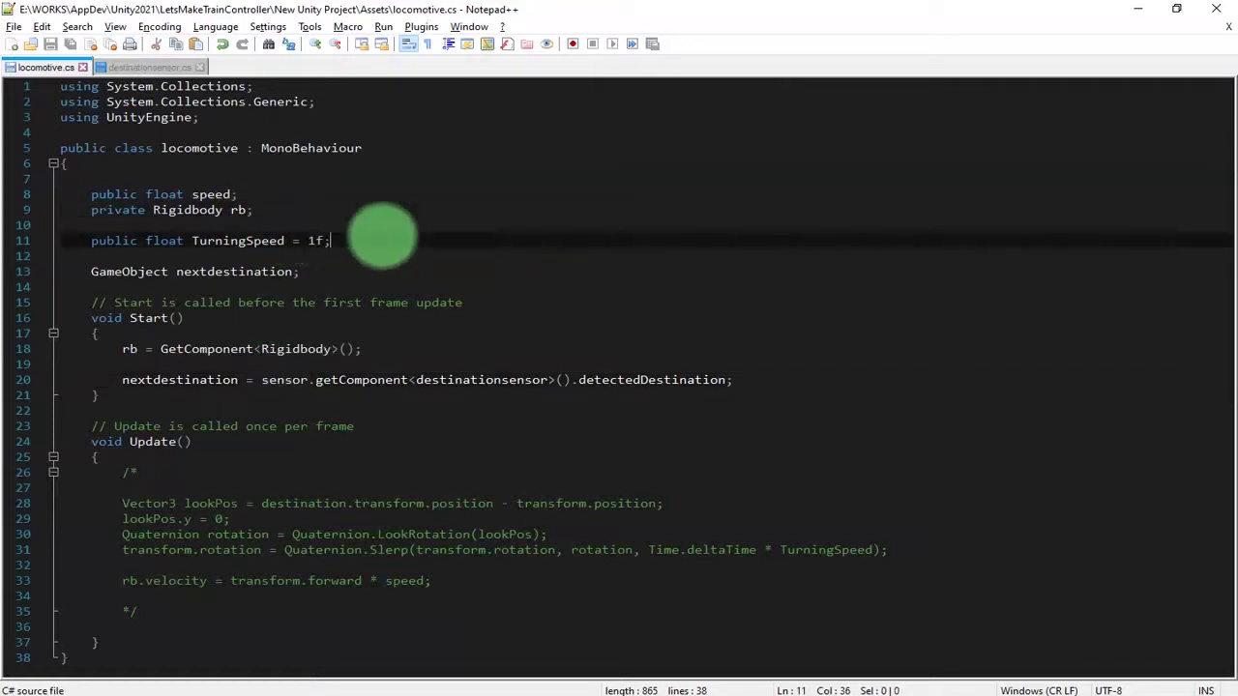
key("Return")
type("p")
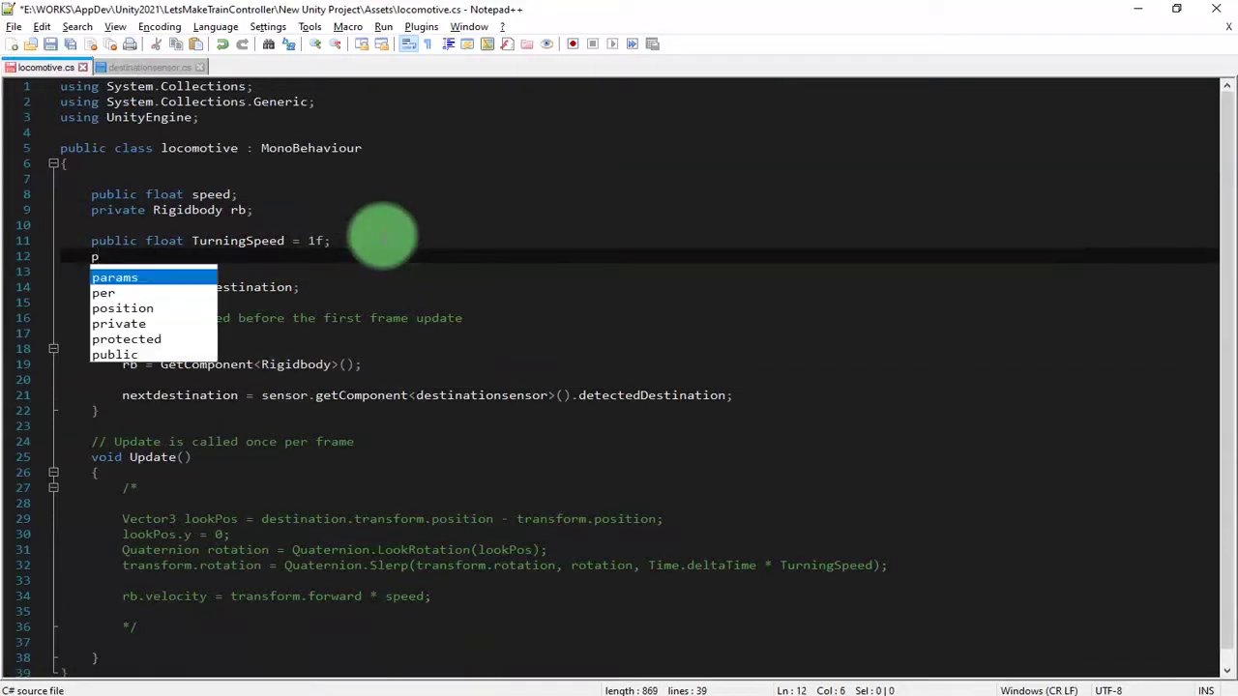
type("ublic")
key("Return")
type("GameObject")
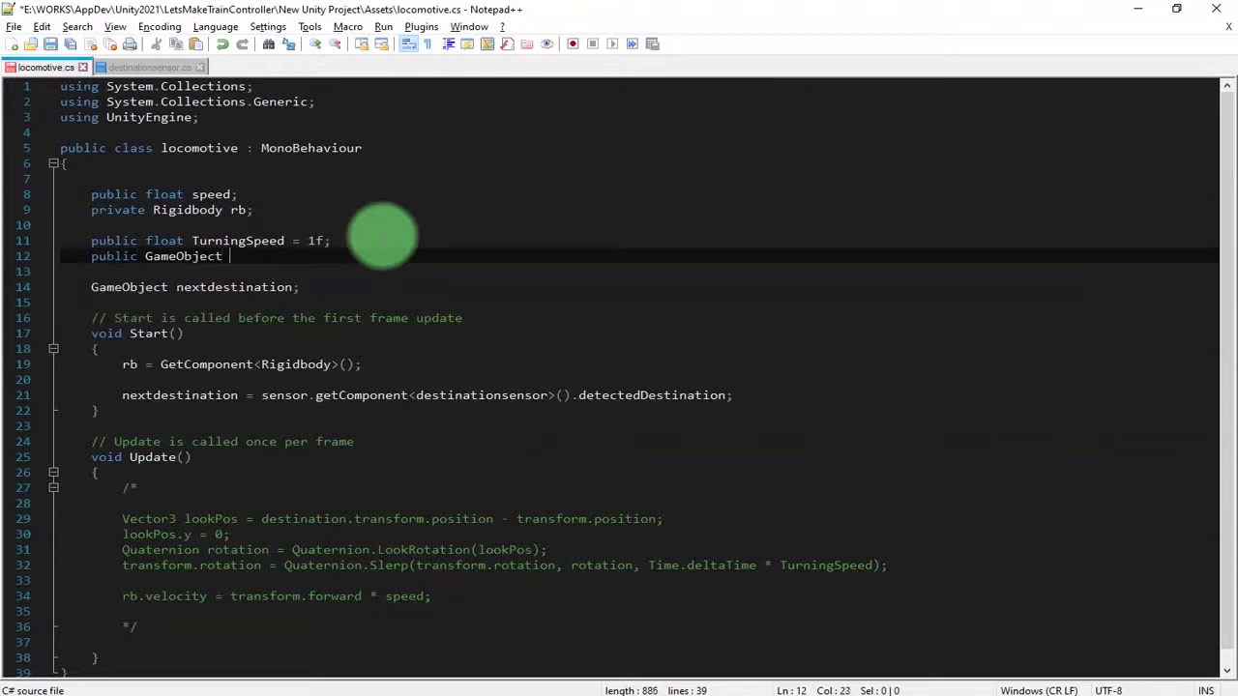
key("ctrl+s")
Rename the declared sensor variable to trainSensor and save the script.
key("ctrl+Left")
key("ctrl+Left")
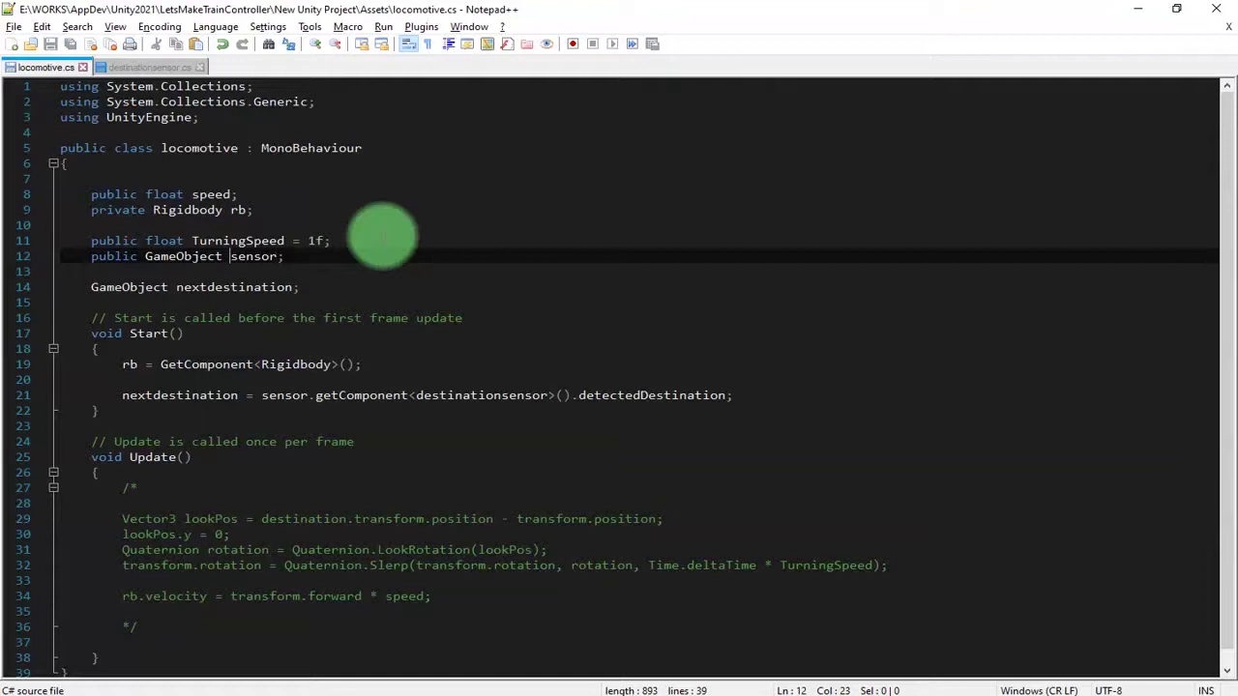
type("trainS")
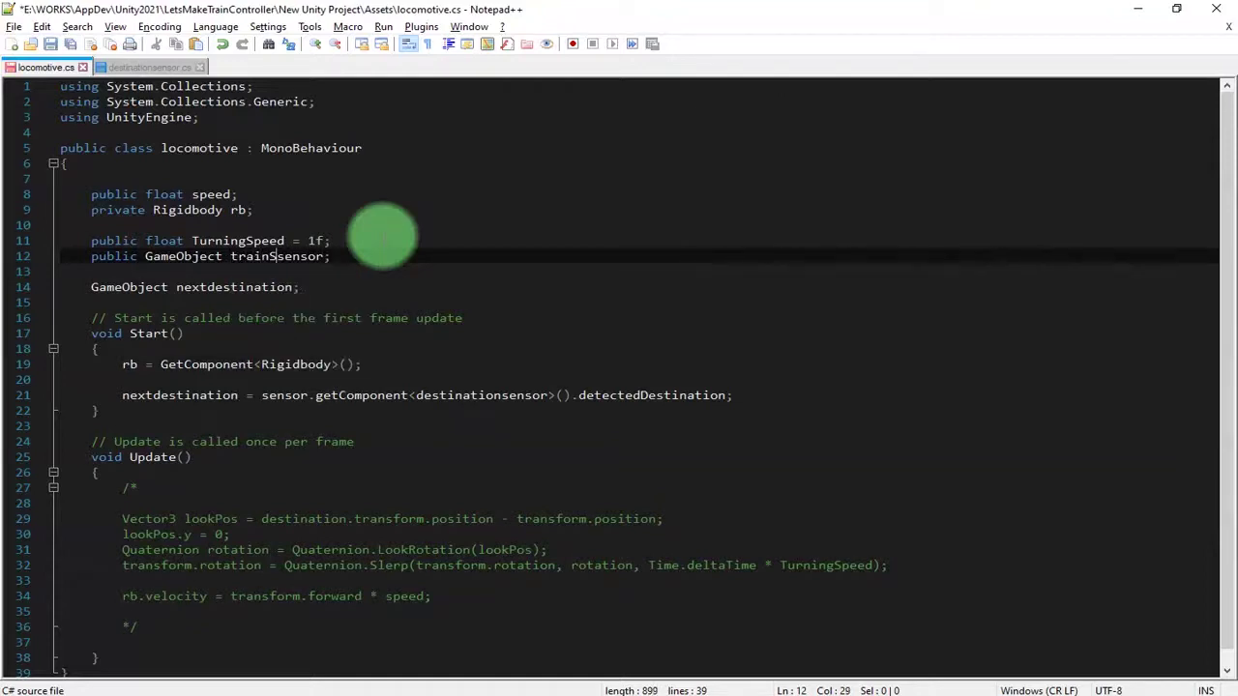
key("ctrl+s")
Copy the name trainSensor over sensor in the nextdestination assignment in Start and save the script.
double_click(295, 256)
key("ctrl+c")
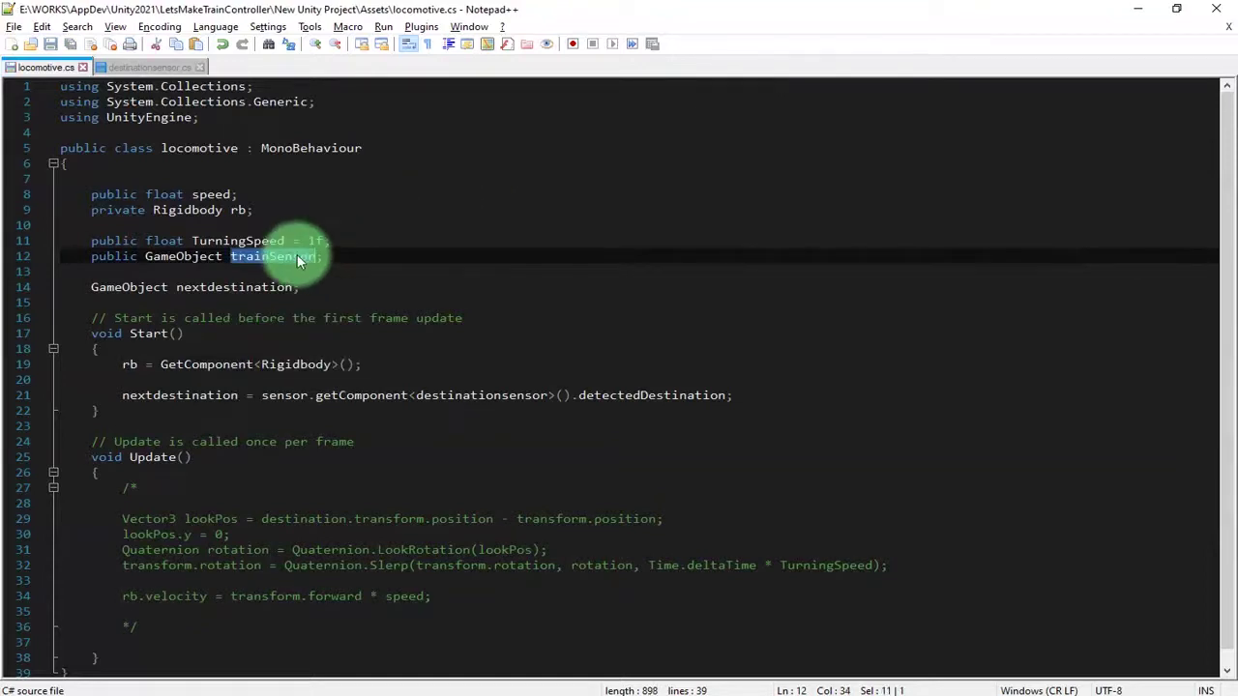
double_click(283, 396)
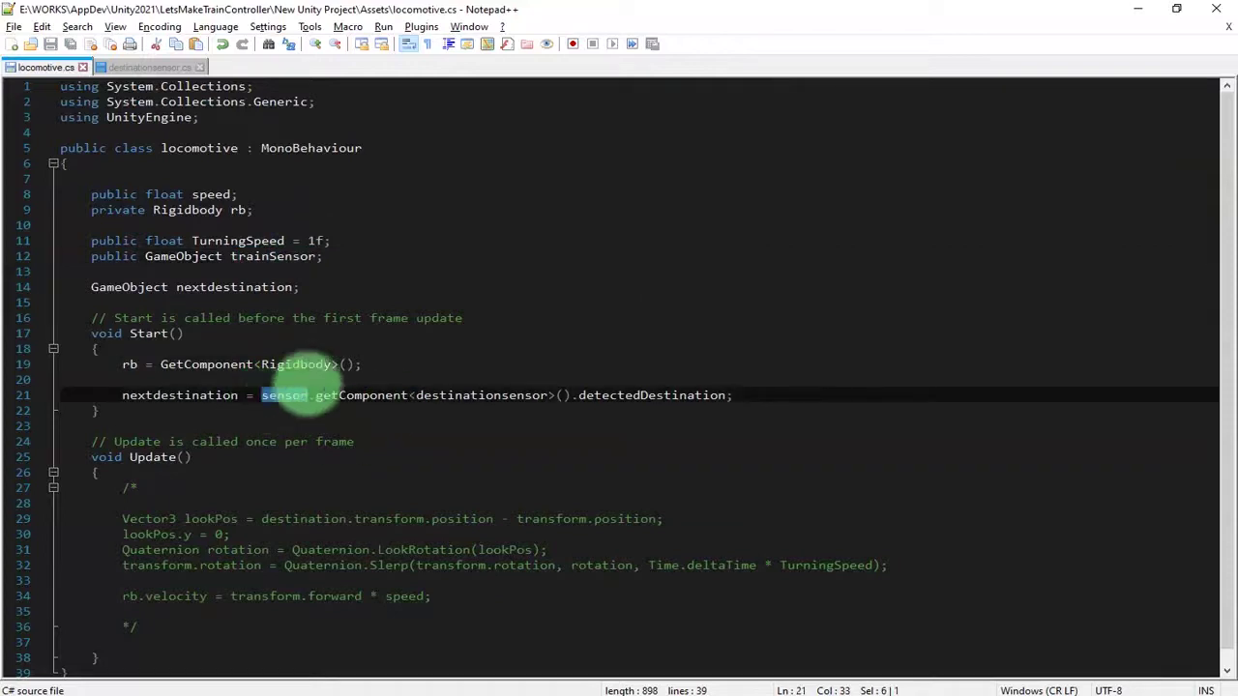
key("ctrl+v")
left_click(416, 241)
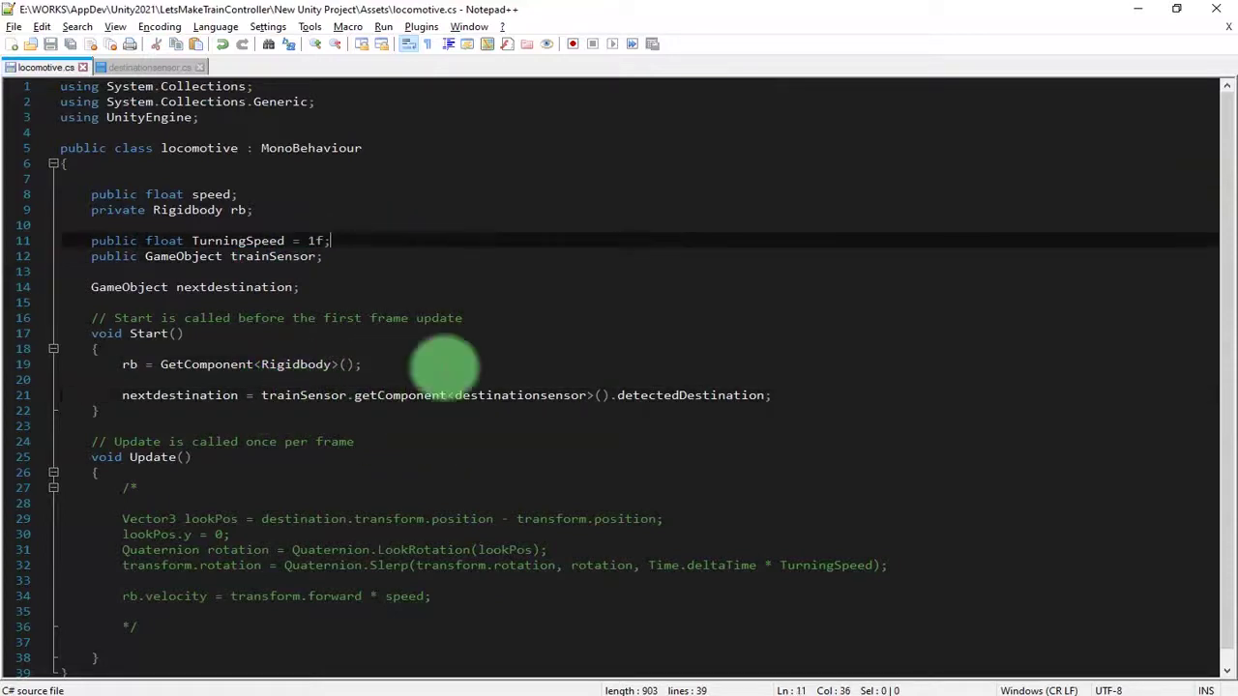
Switch to Unity, select the Locomotive object, and open the script behind the compile error reported for locomotive.cs.
left_click(82, 695)
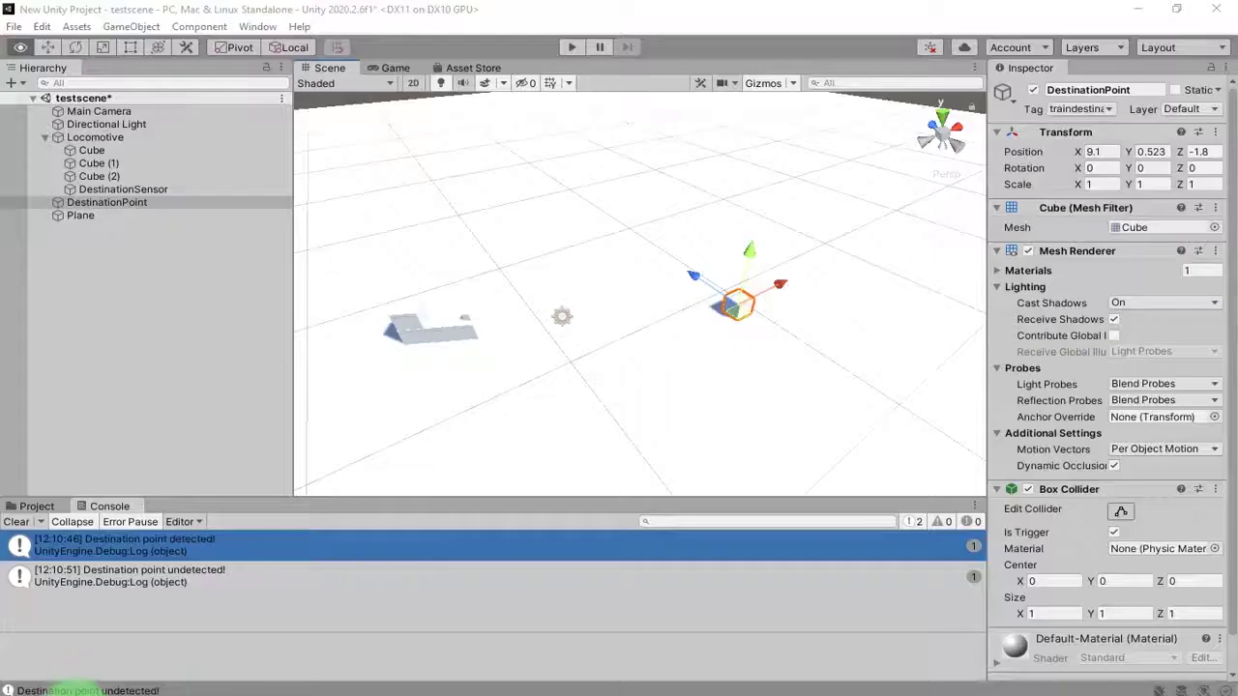
left_click(108, 148)
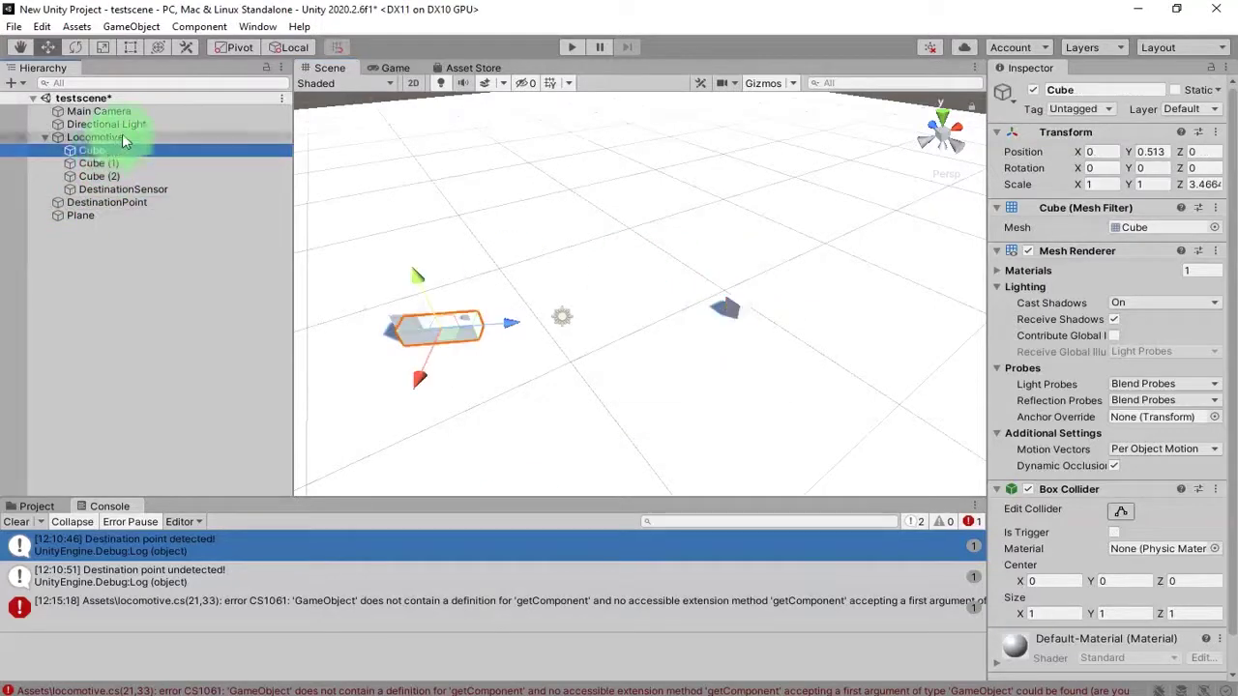
left_click(122, 138)
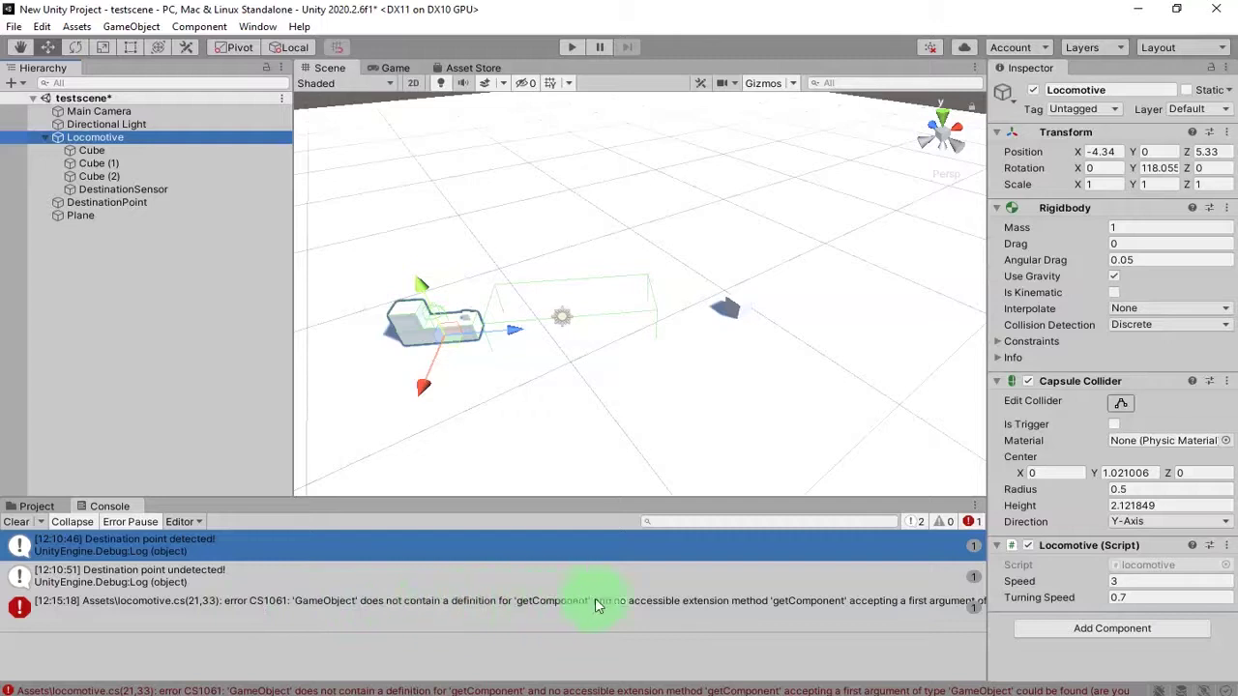
double_click(211, 603)
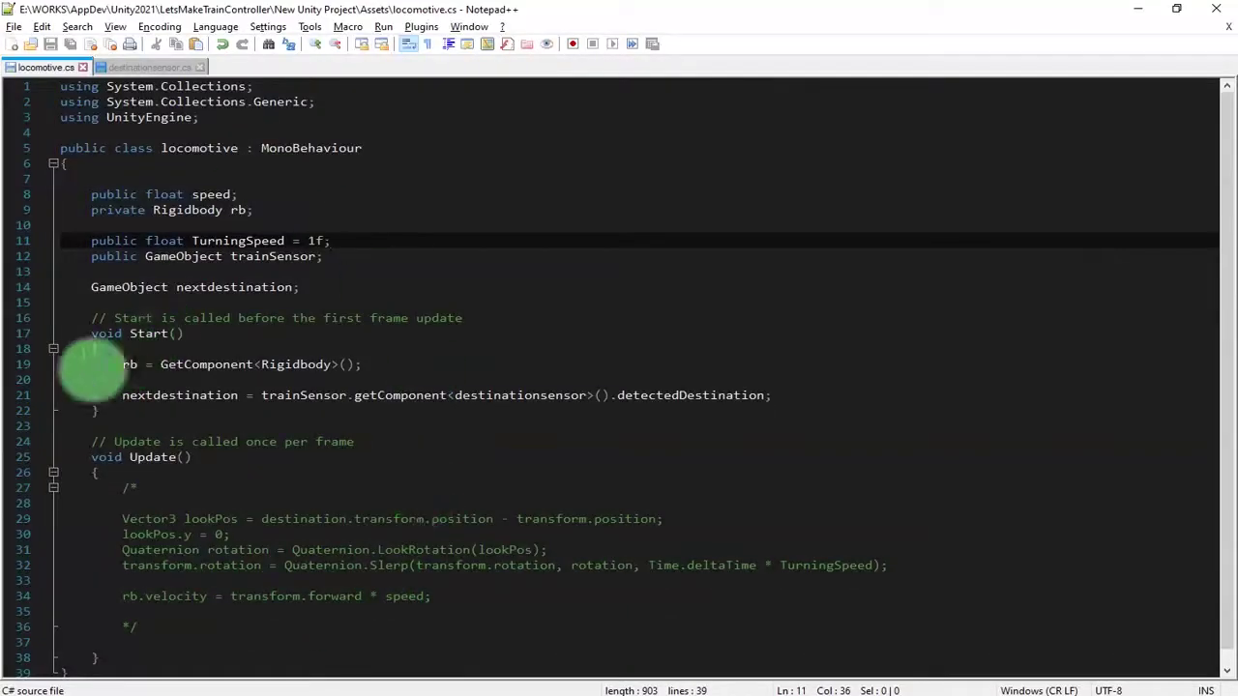
Correct getComponent to GetComponent in the nextdestination assignment and save the script.
left_click(282, 396)
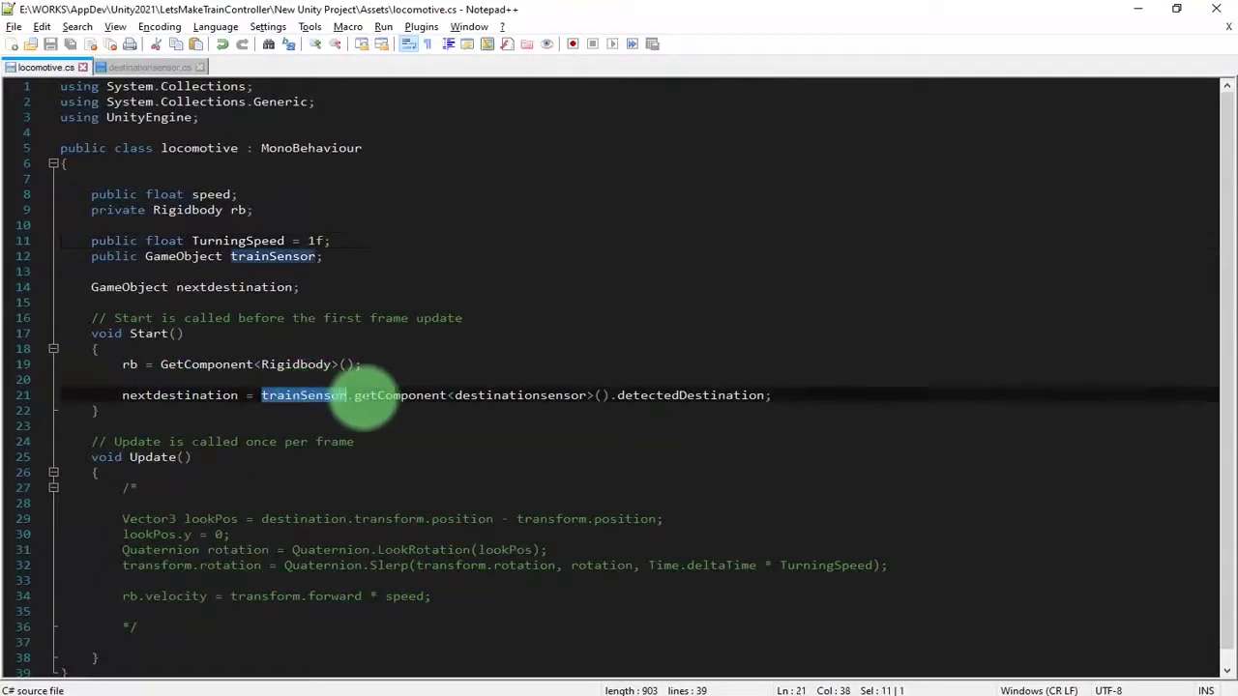
left_click(354, 396)
type("G")
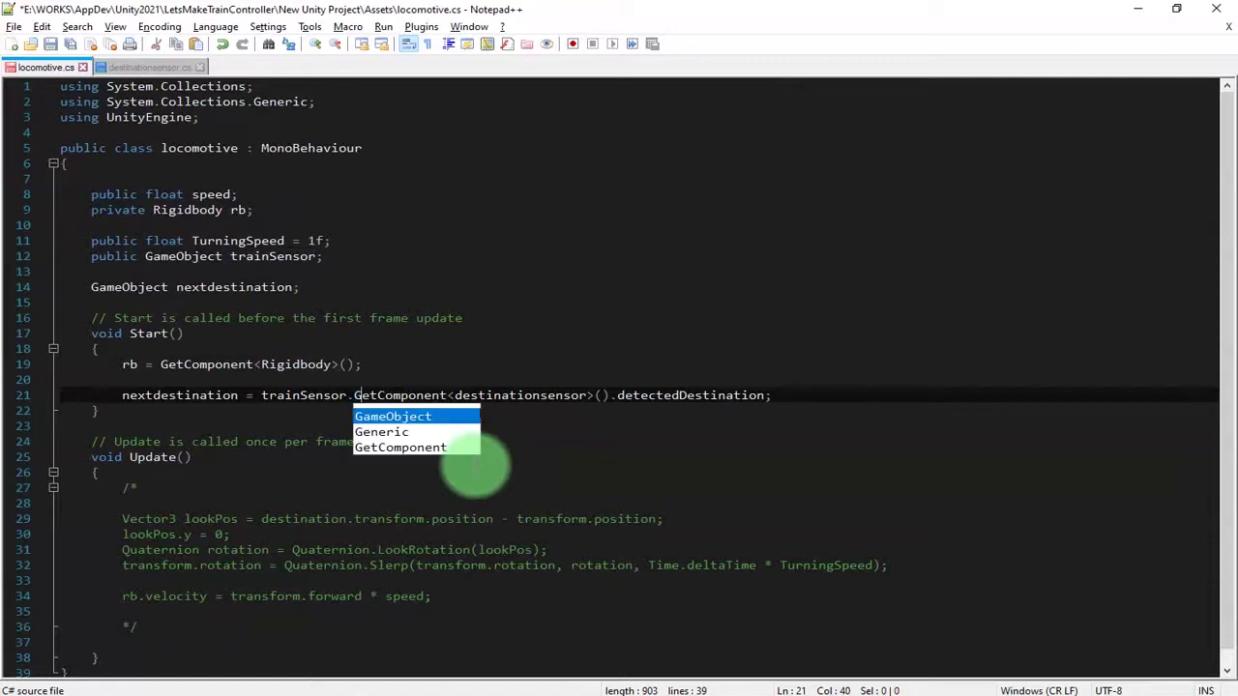
key("Escape")
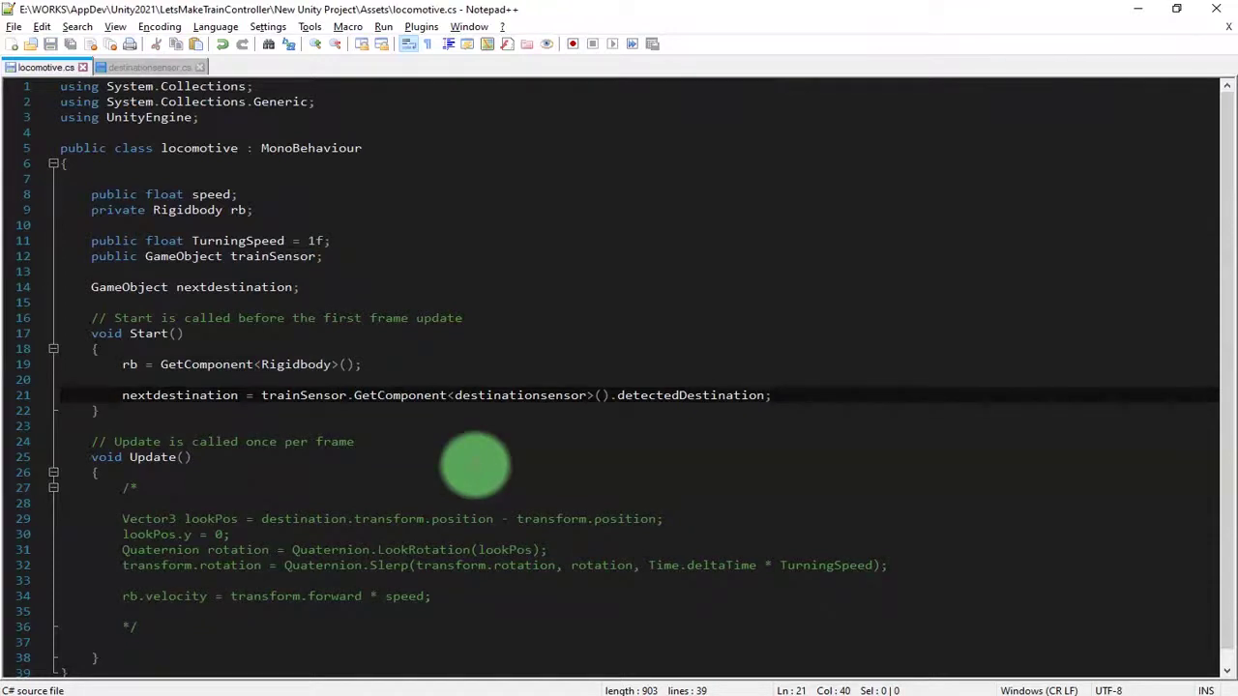
Switch to Unity and assign the DestinationSensor child object to the Locomotive script's Train Sensor field.
key("alt+Tab")
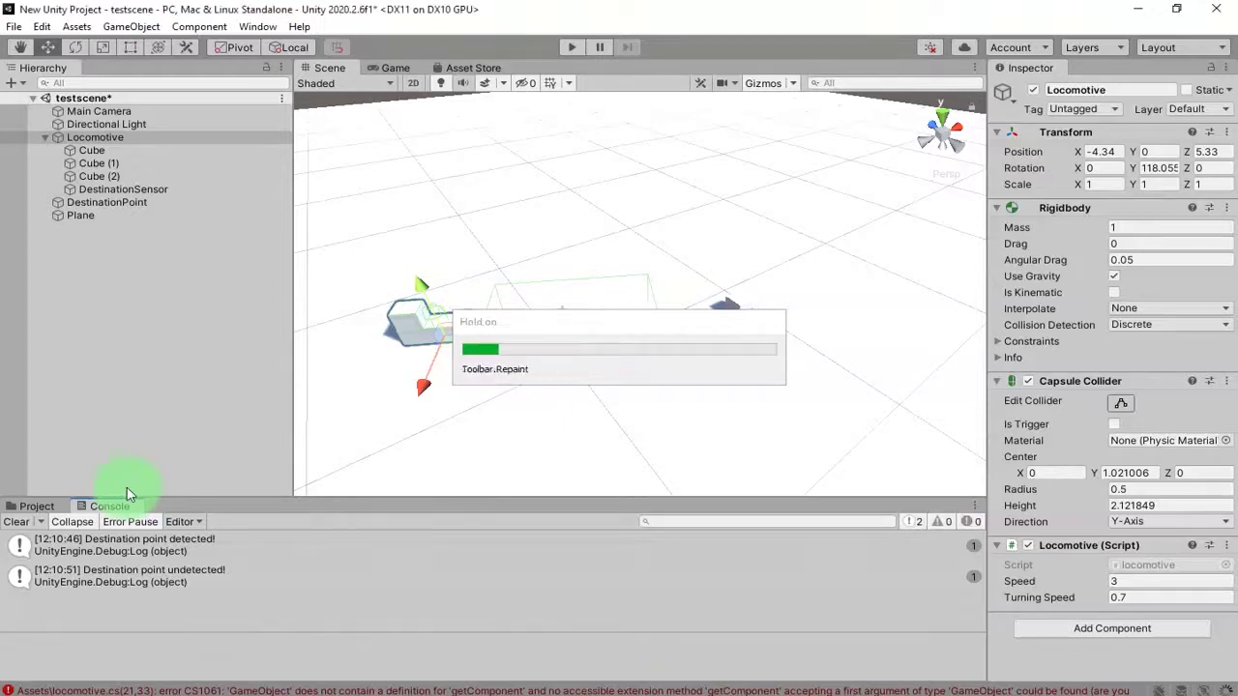
left_click(93, 141)
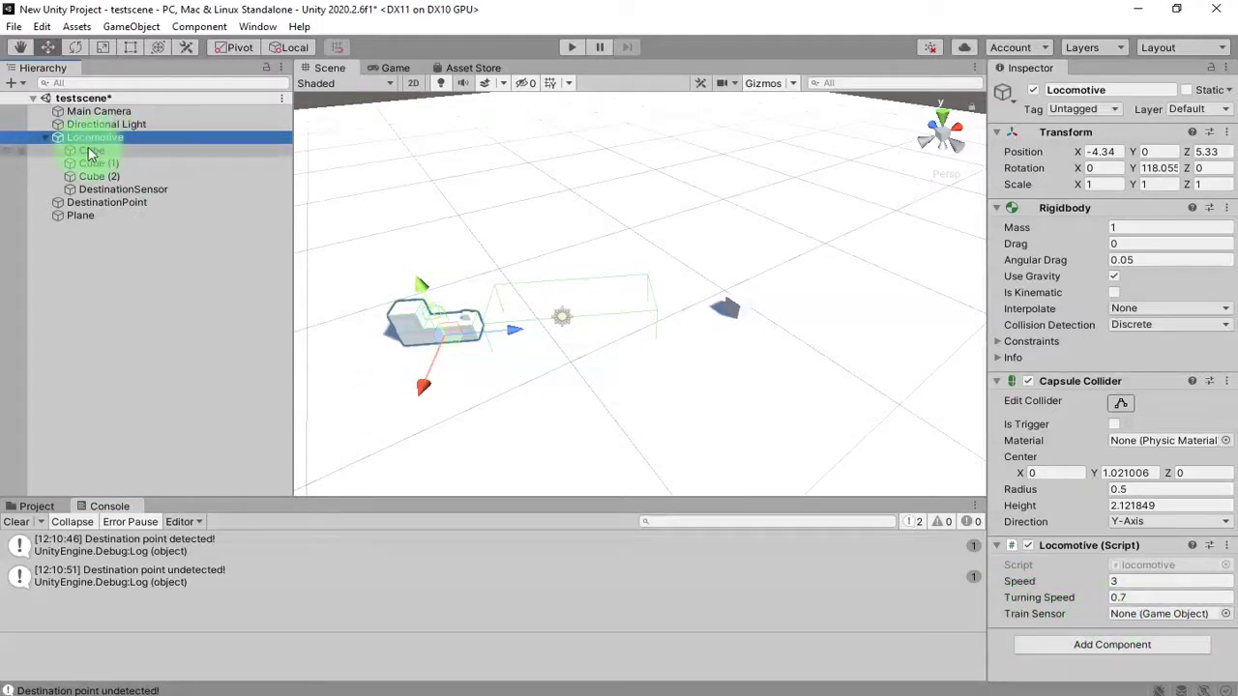
left_click_drag(103, 193, 1124, 621)
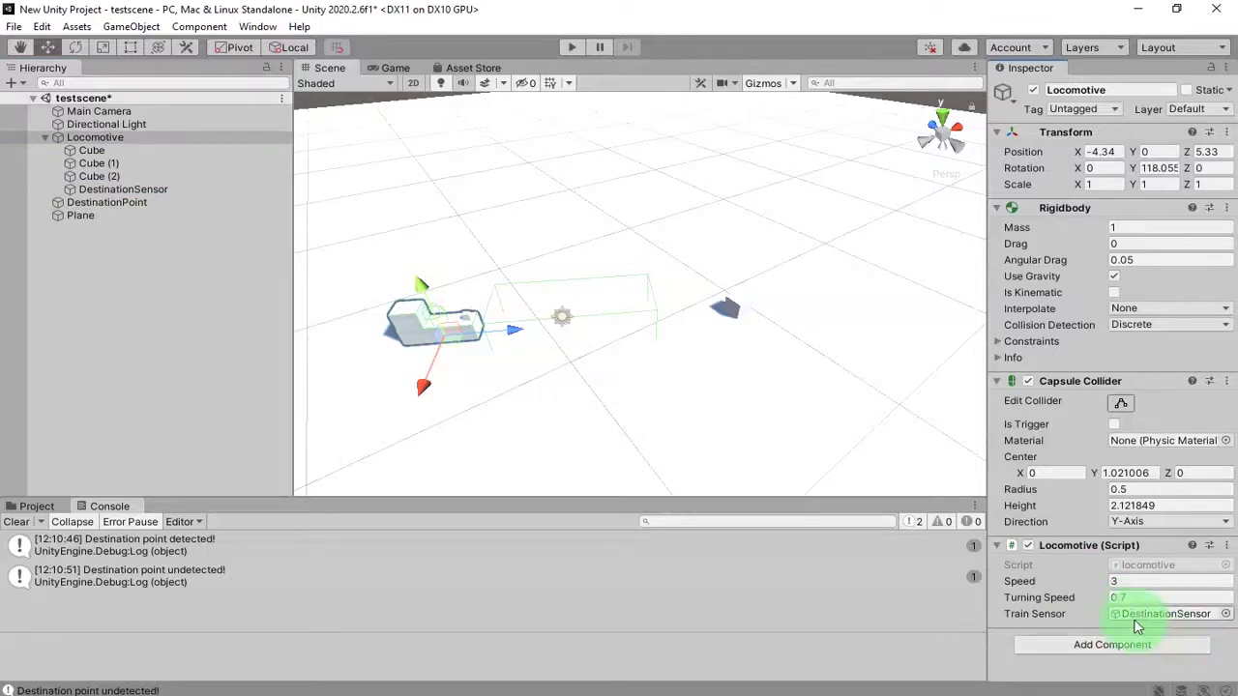
Check the DestinationSensor object's name in Unity, then replace trainSensor with destinationSensor in the nextdestination assignment in locomotive.cs.
left_click(124, 190)
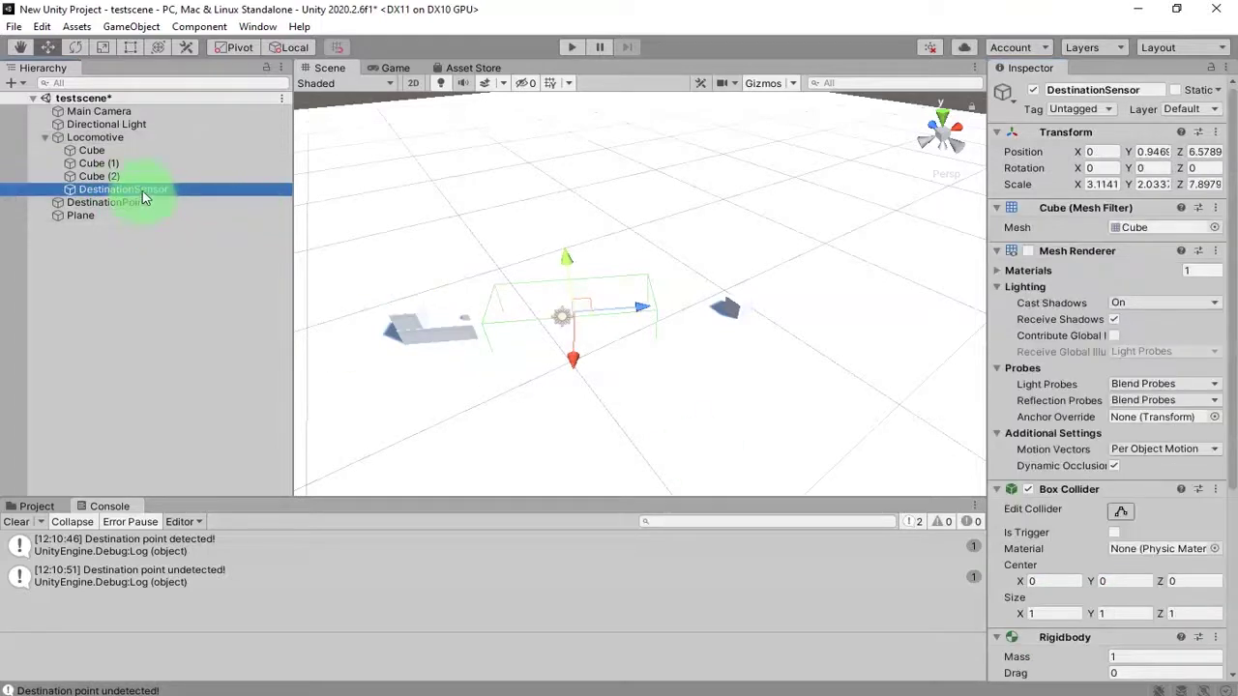
left_click(142, 196)
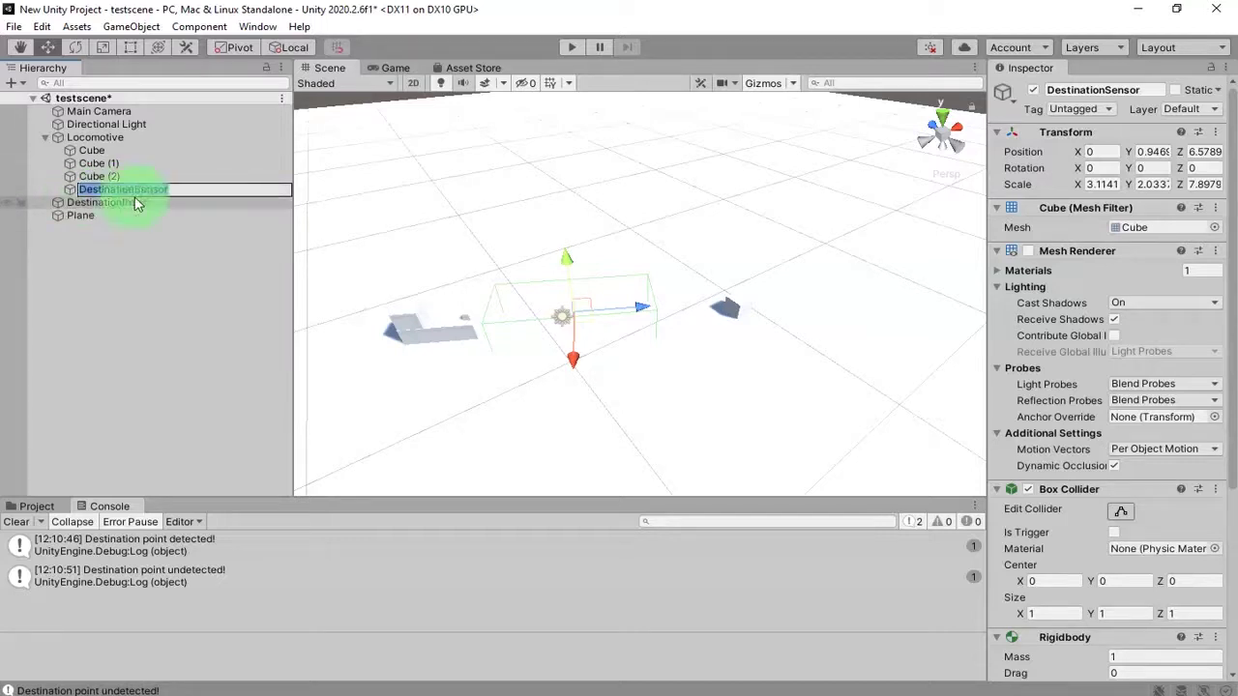
key("alt+Tab")
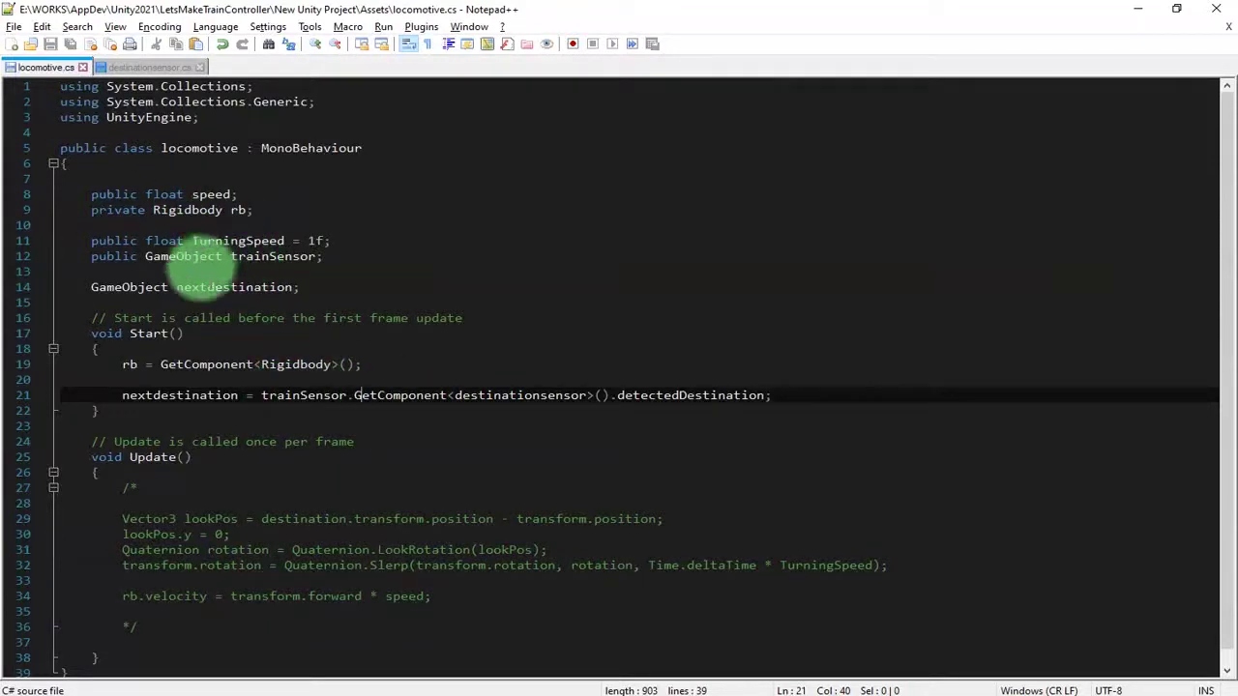
double_click(302, 395)
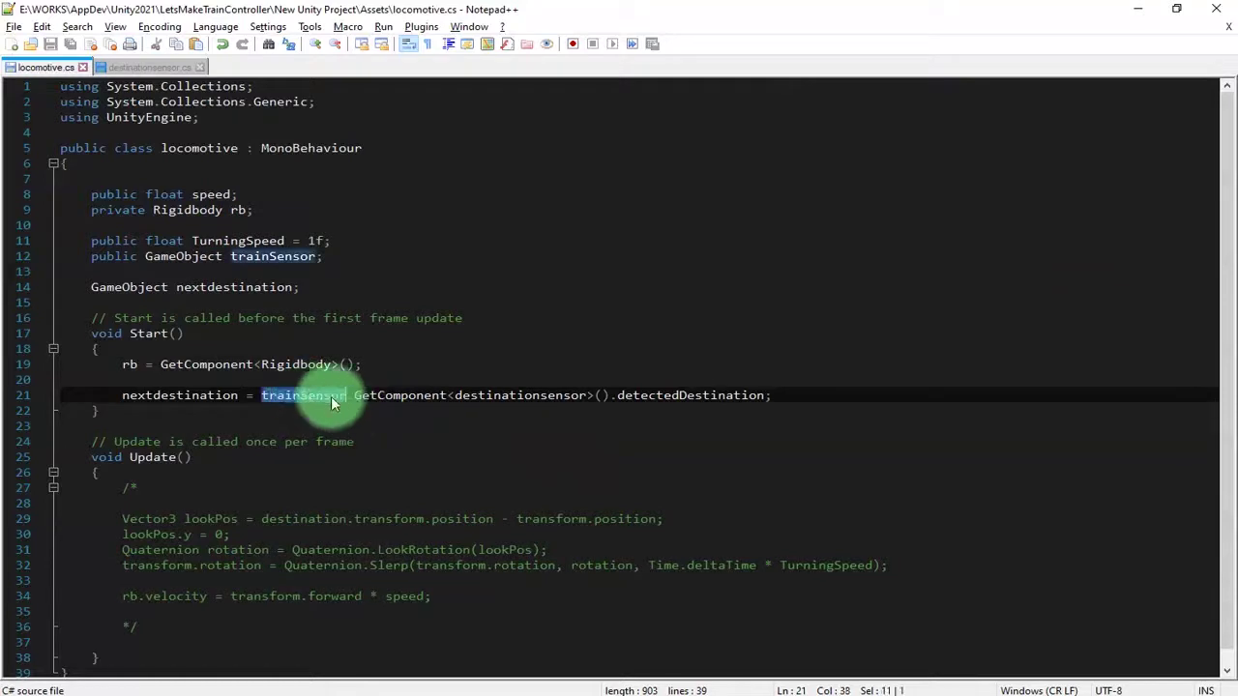
type("DestinationSensor")
left_click(261, 395)
key("shift+Right")
type("d")
Copy destinationSensor over the trainSensor name in the public GameObject declaration and save the script.
double_click(327, 396)
key("ctrl+c")
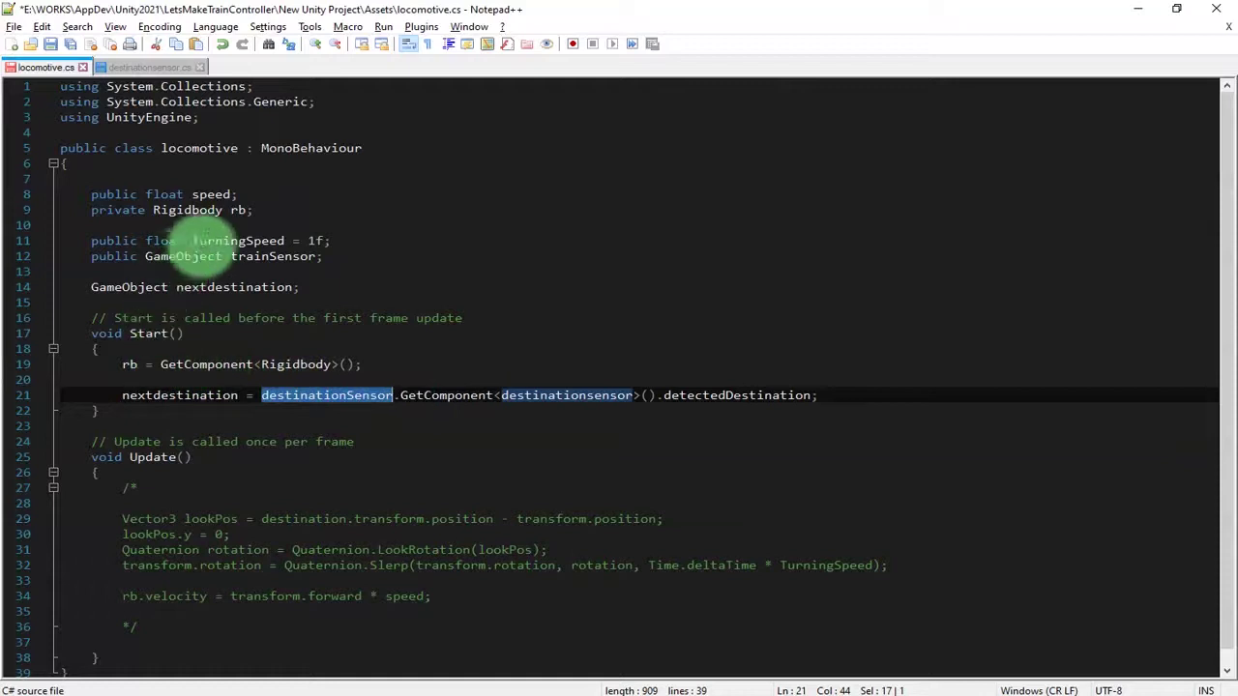
double_click(272, 257)
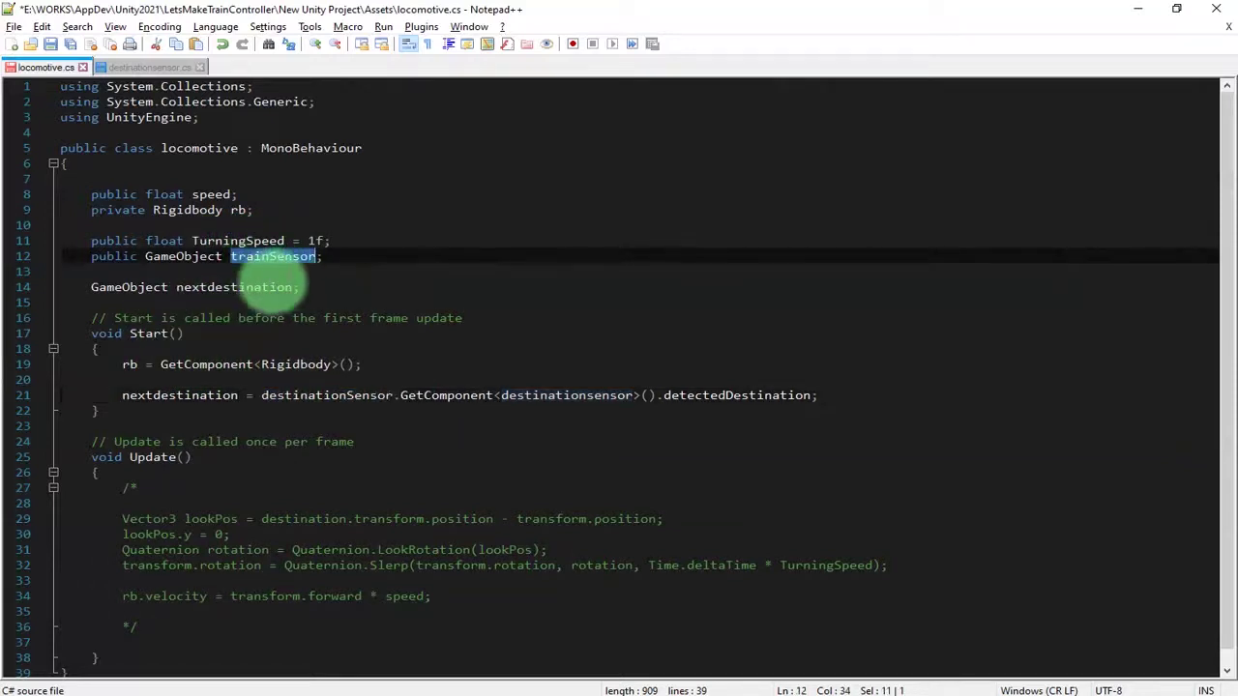
key("ctrl+v")
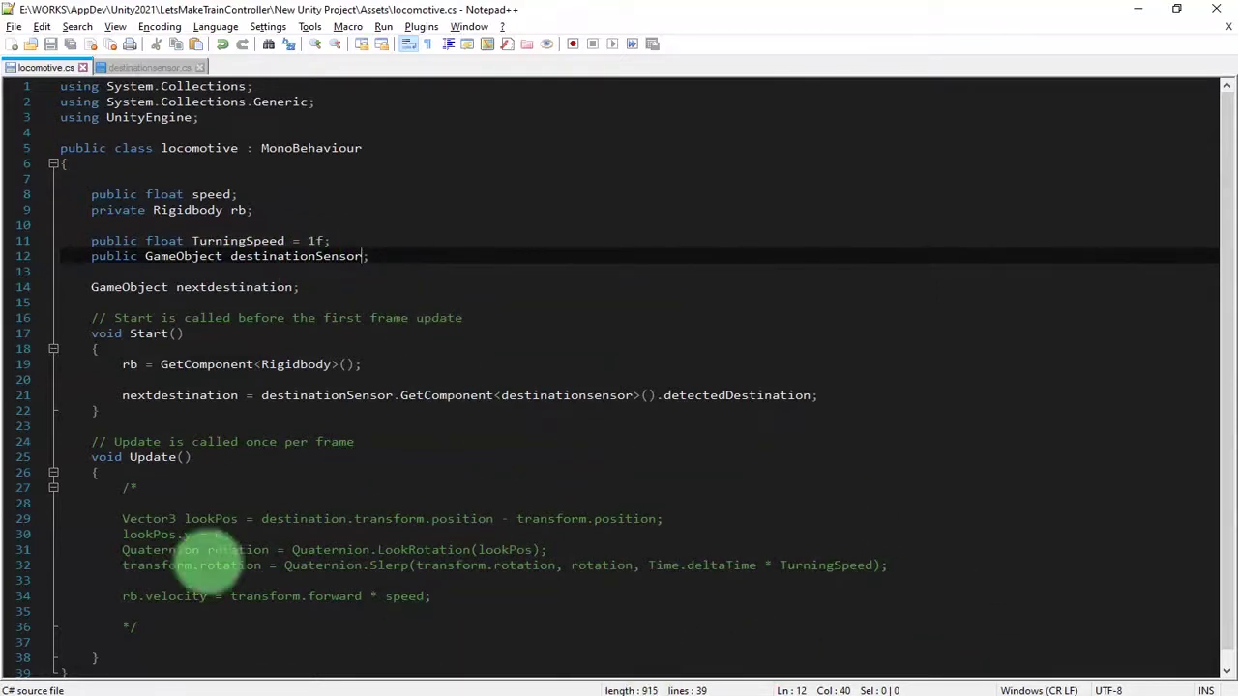
Switch to Unity, assign DestinationSensor to the Detected Destination field of its Destinationsensor script, and widen the Inspector.
key("alt+Tab")
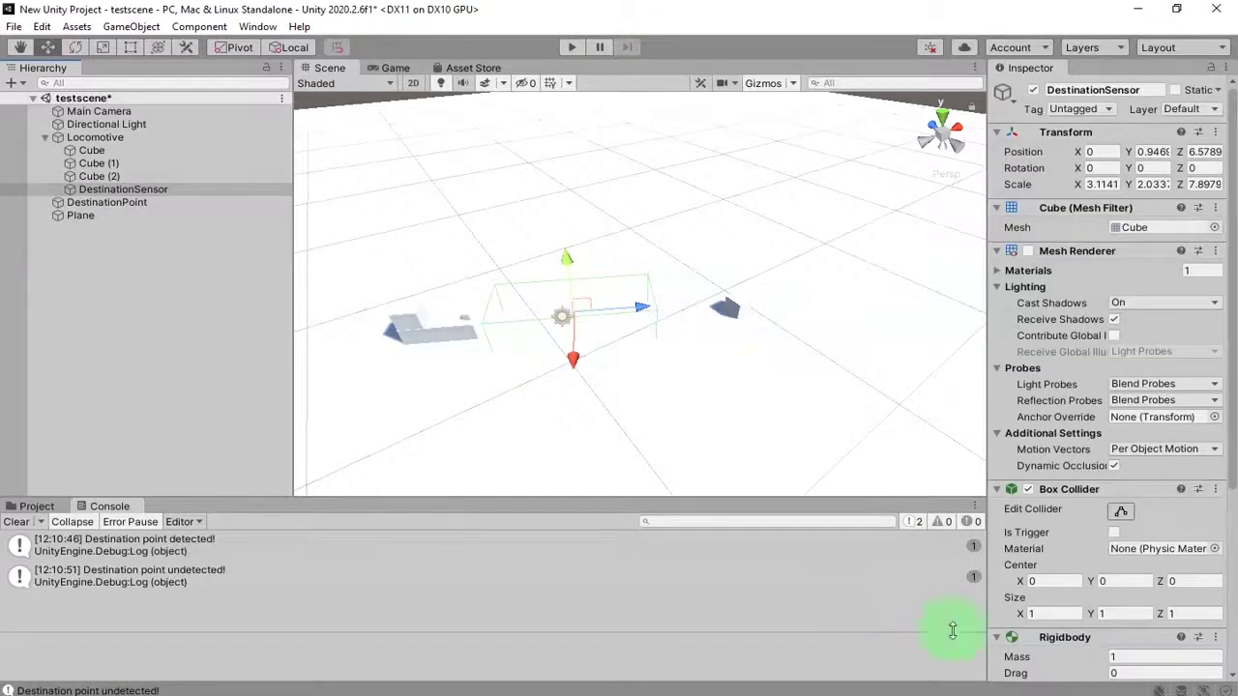
scroll(1036, 649, "down", 5)
left_click_drag(154, 206, 1133, 589)
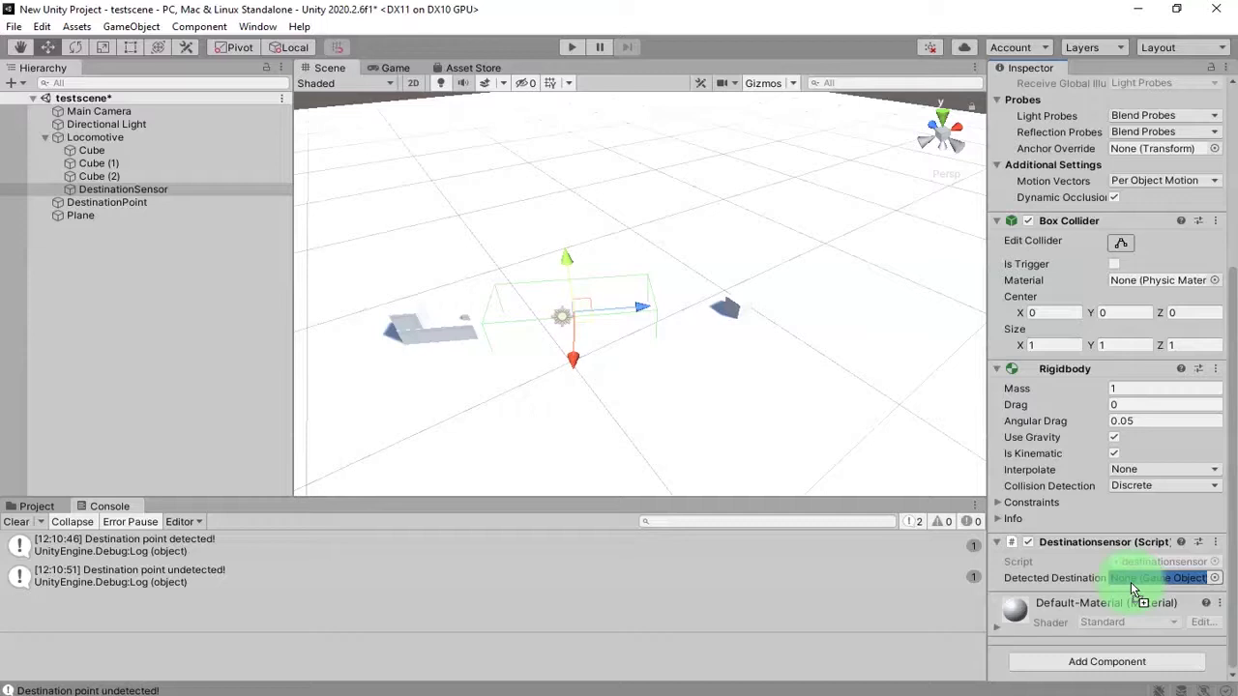
left_click_drag(1130, 582, 1131, 582)
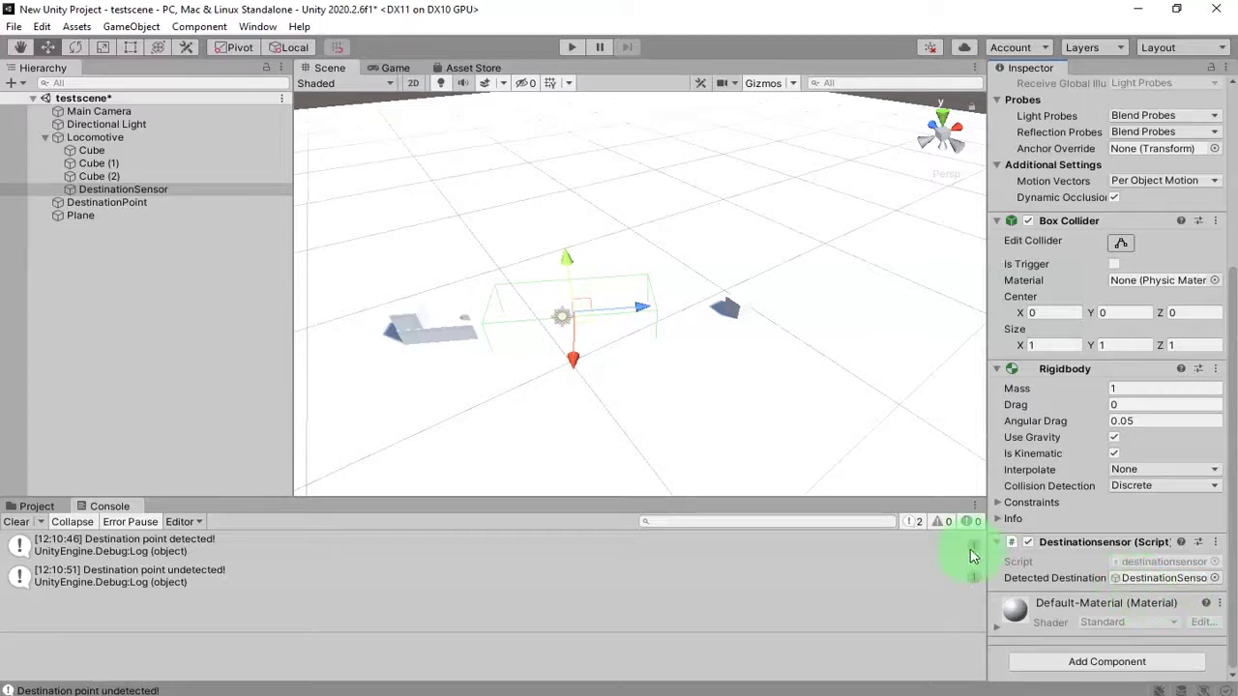
left_click_drag(985, 539, 907, 534)
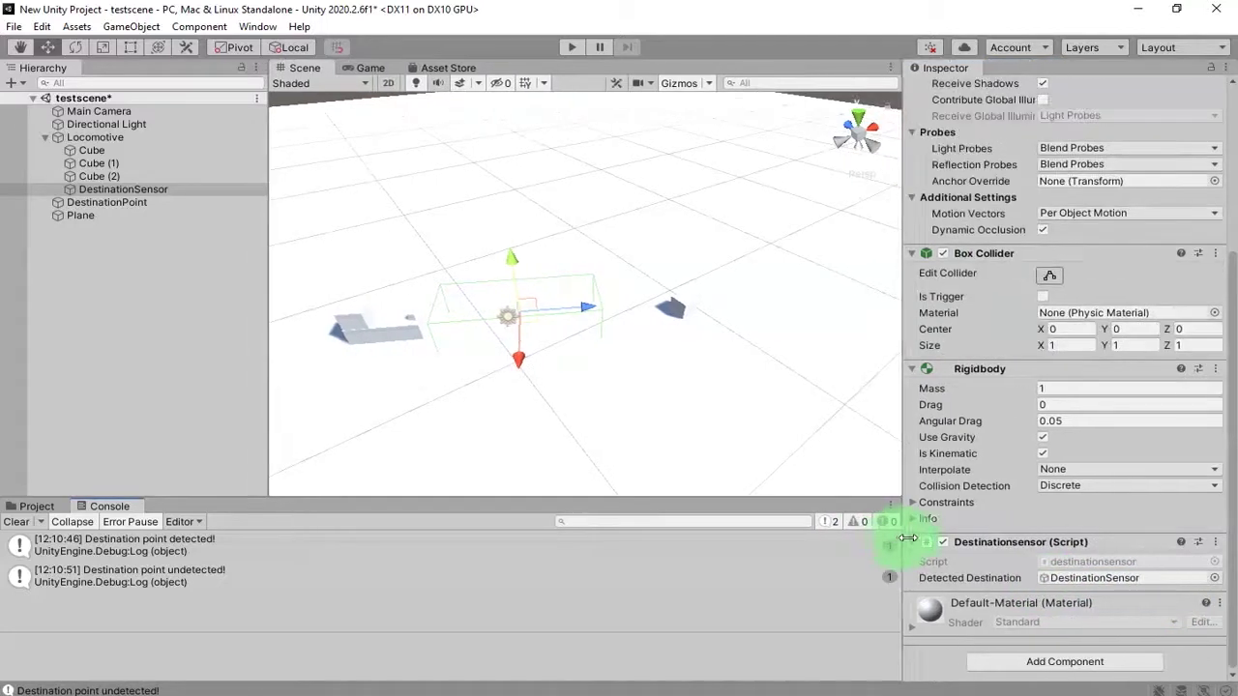
Copy the DestinationSensor object's name from Unity over the public GameObject variable's name in locomotive.cs and save.
left_click(136, 191)
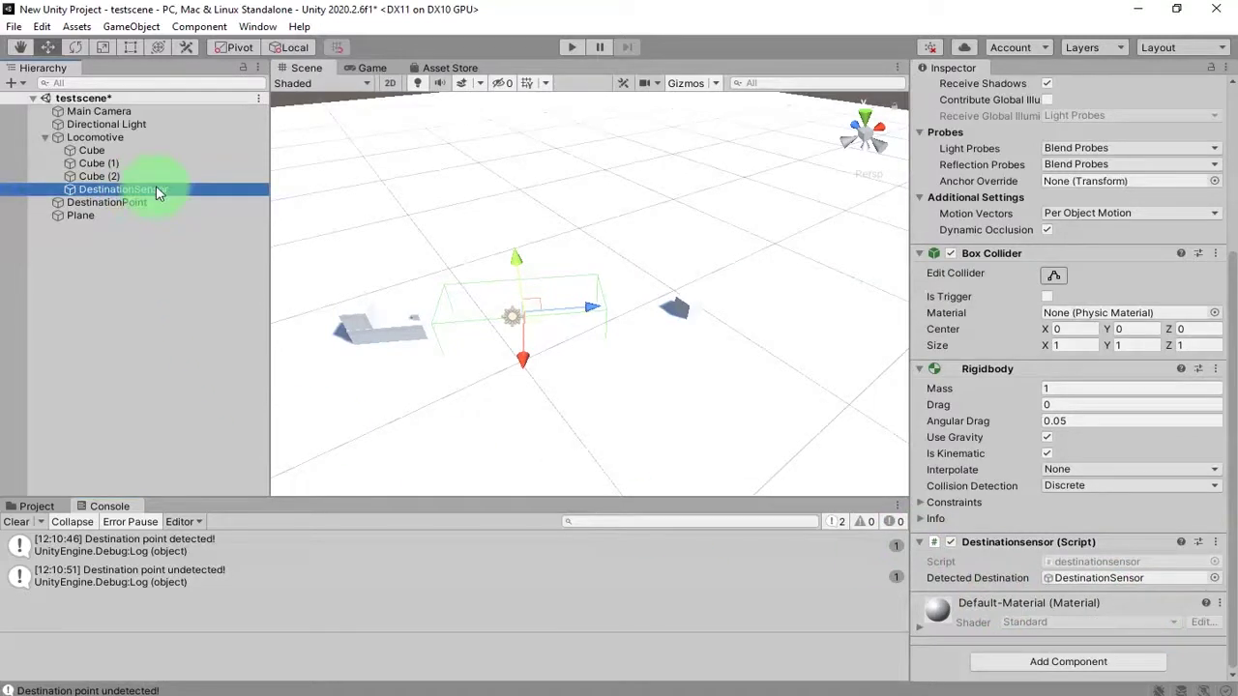
left_click(155, 189)
key("ctrl+c")
key("alt+Tab")
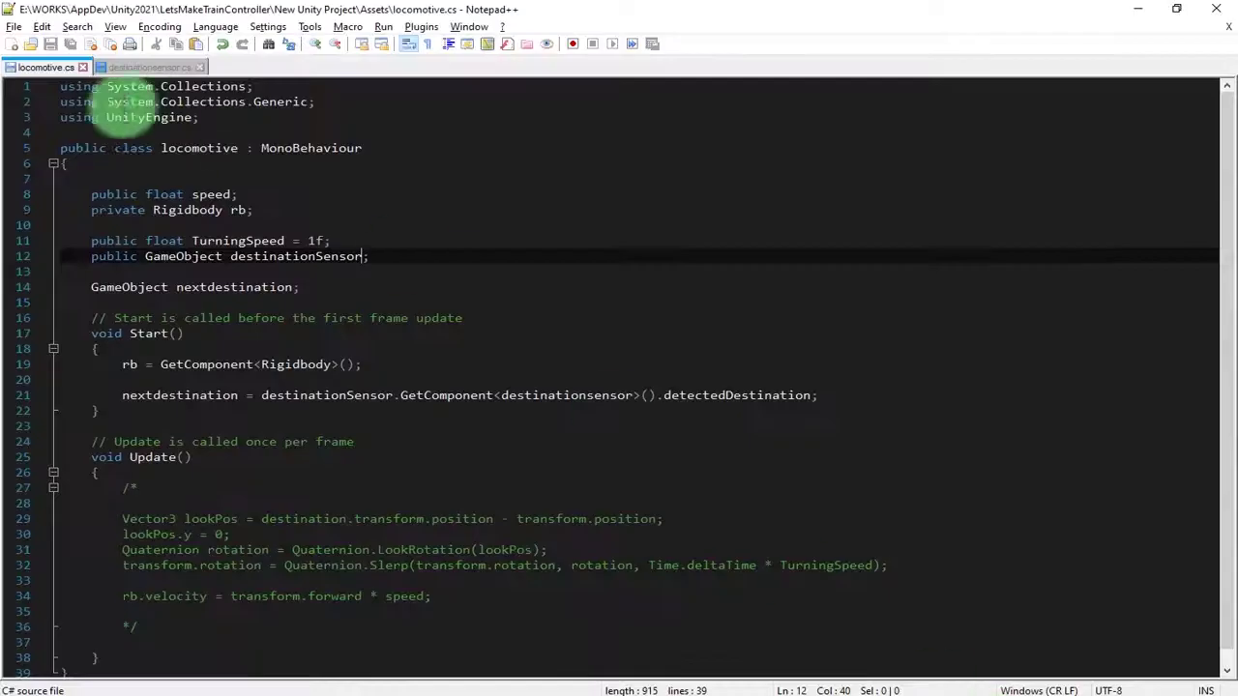
double_click(287, 255)
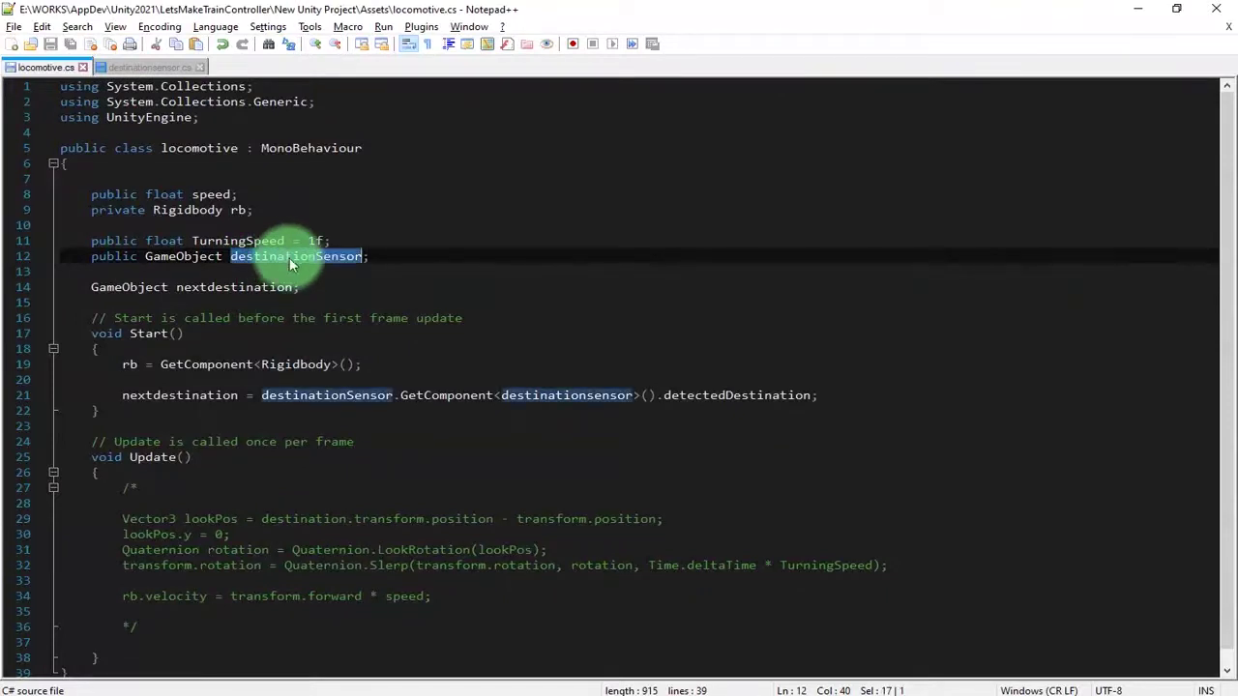
key("ctrl+v")
key("ctrl+s")
Change the declared variable's first letter back to lowercase so that it reads destinationSensor.
double_click(285, 256)
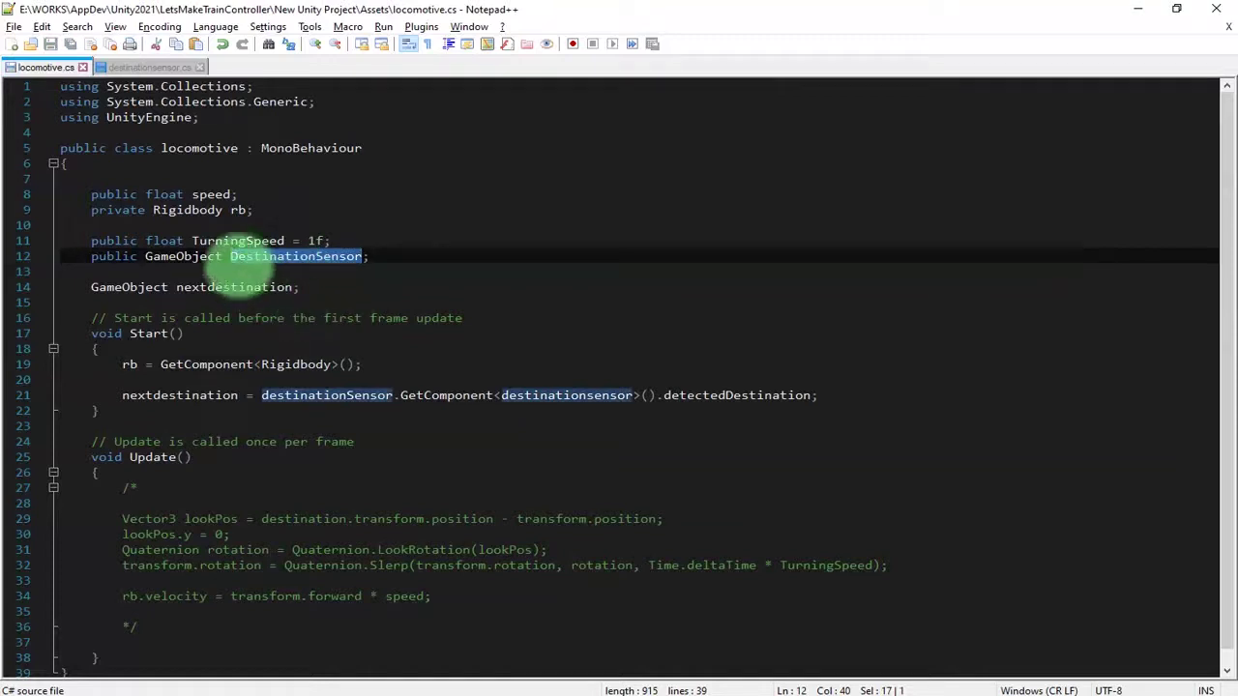
left_click(236, 256)
key("BackSpace")
type("d")
left_click(284, 254)
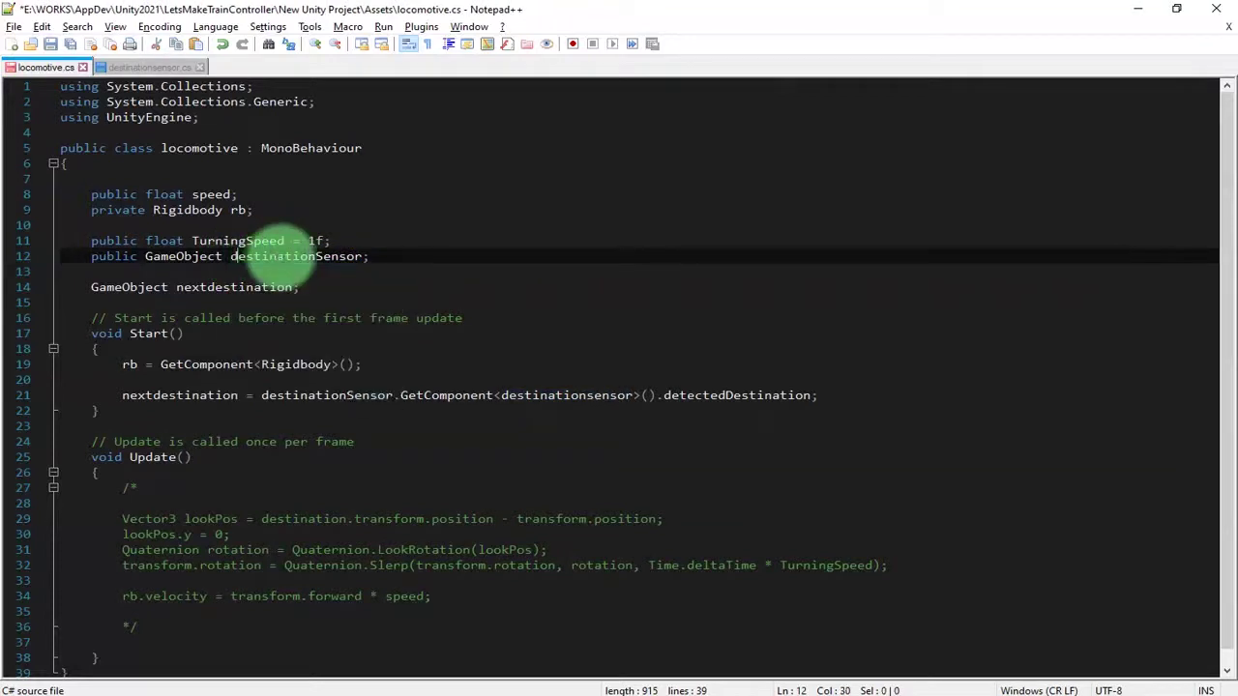
double_click(285, 254)
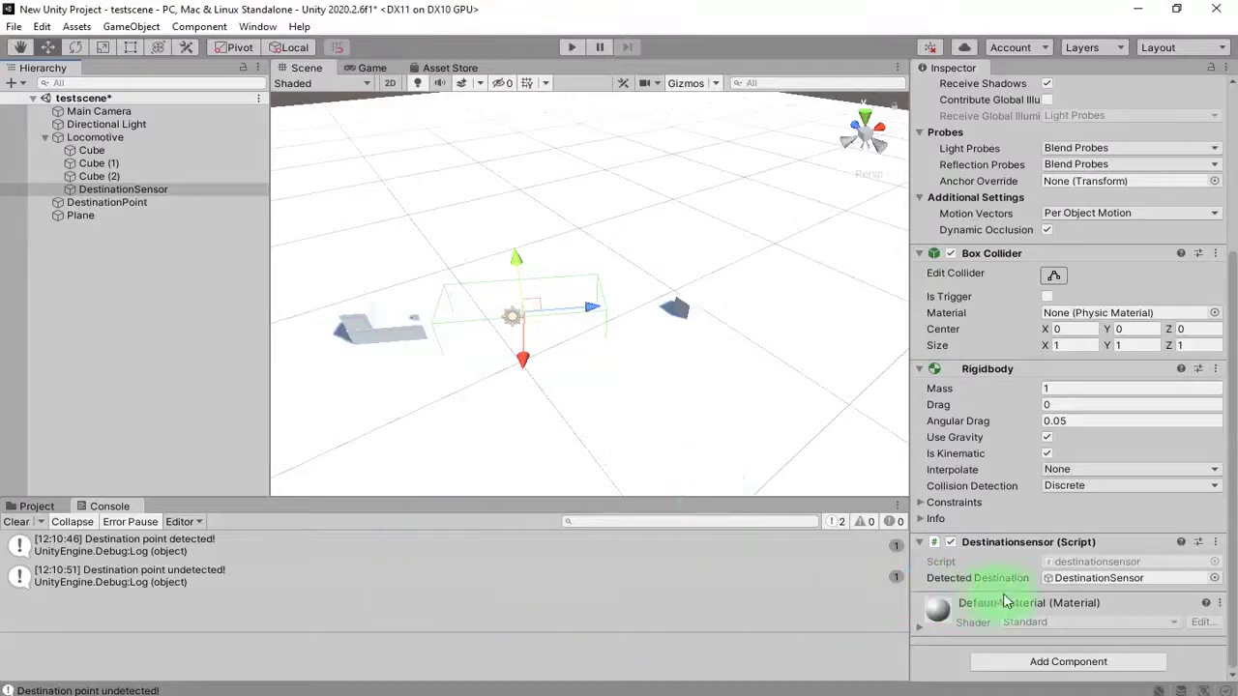
Save the scene and assign DestinationSensor to the Destination Sensor reference of the Locomotive script.
left_click(109, 272)
key("ctrl+s")
left_click(95, 138)
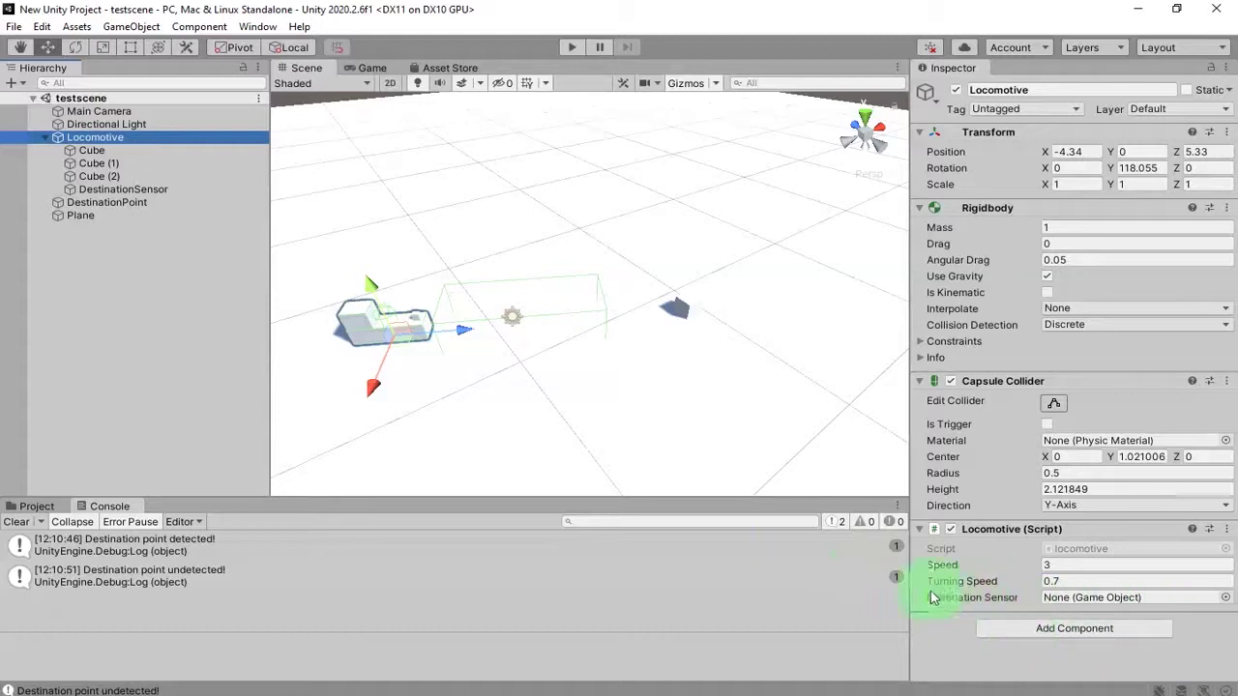
left_click_drag(96, 193, 1086, 598)
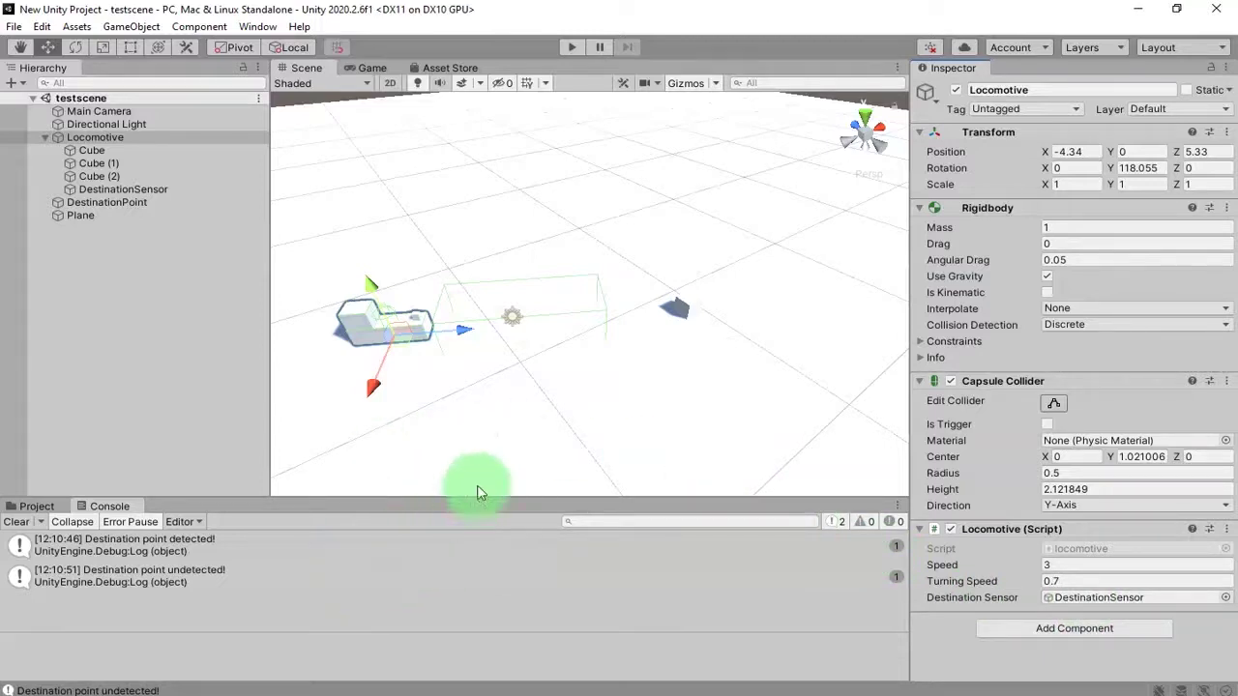
Clear the console messages, run the scene in play mode and show it in the Scene view.
left_click(17, 522)
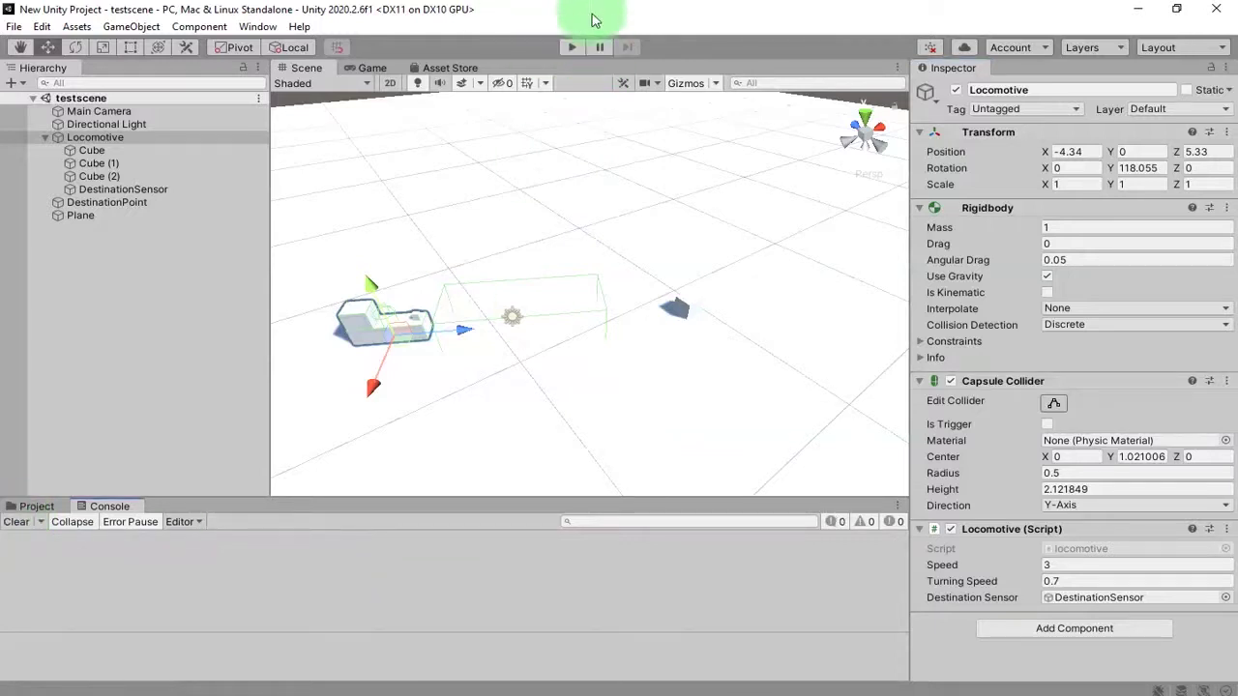
left_click(569, 47)
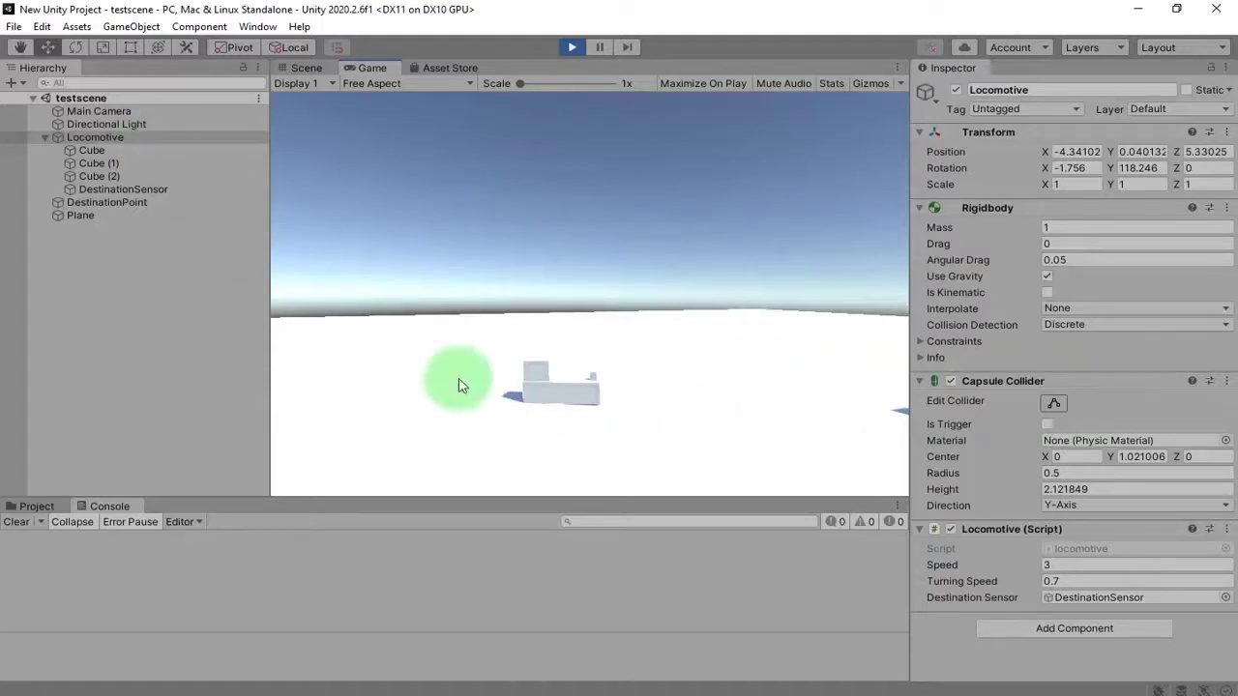
left_click(304, 68)
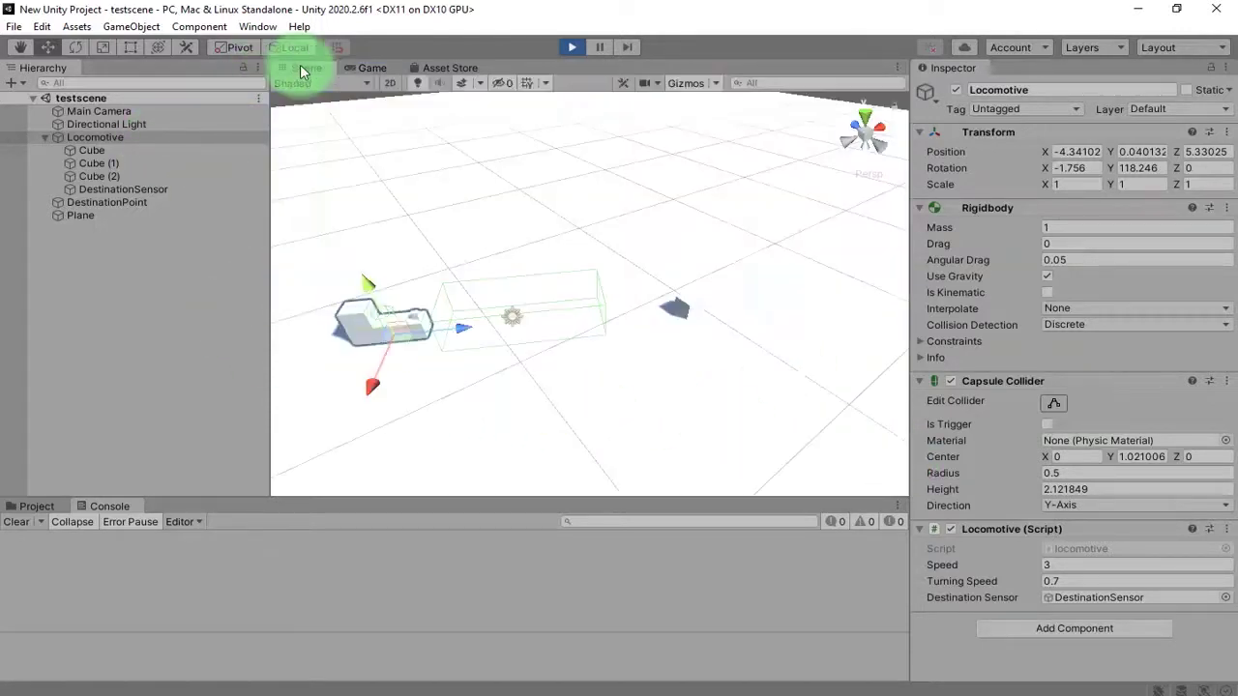
left_click(35, 507)
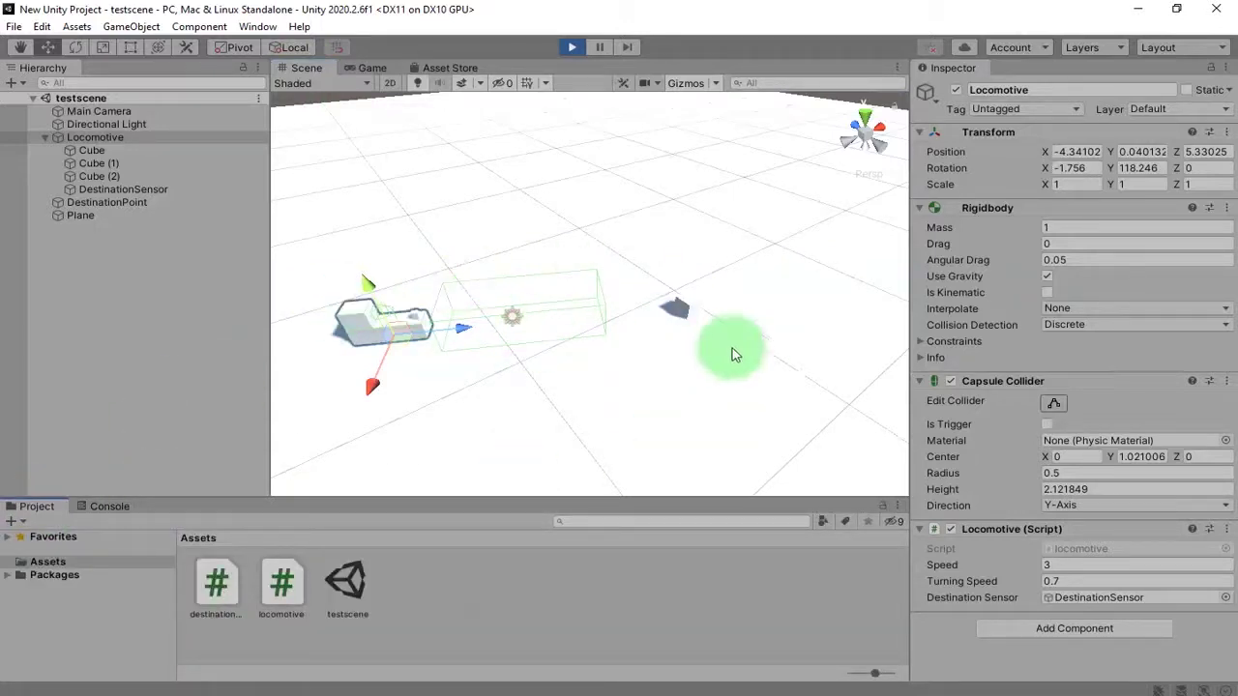
Move DestinationPoint into the sensor area at about X 4.26, Z 1.86 and check the console output.
left_click(675, 301)
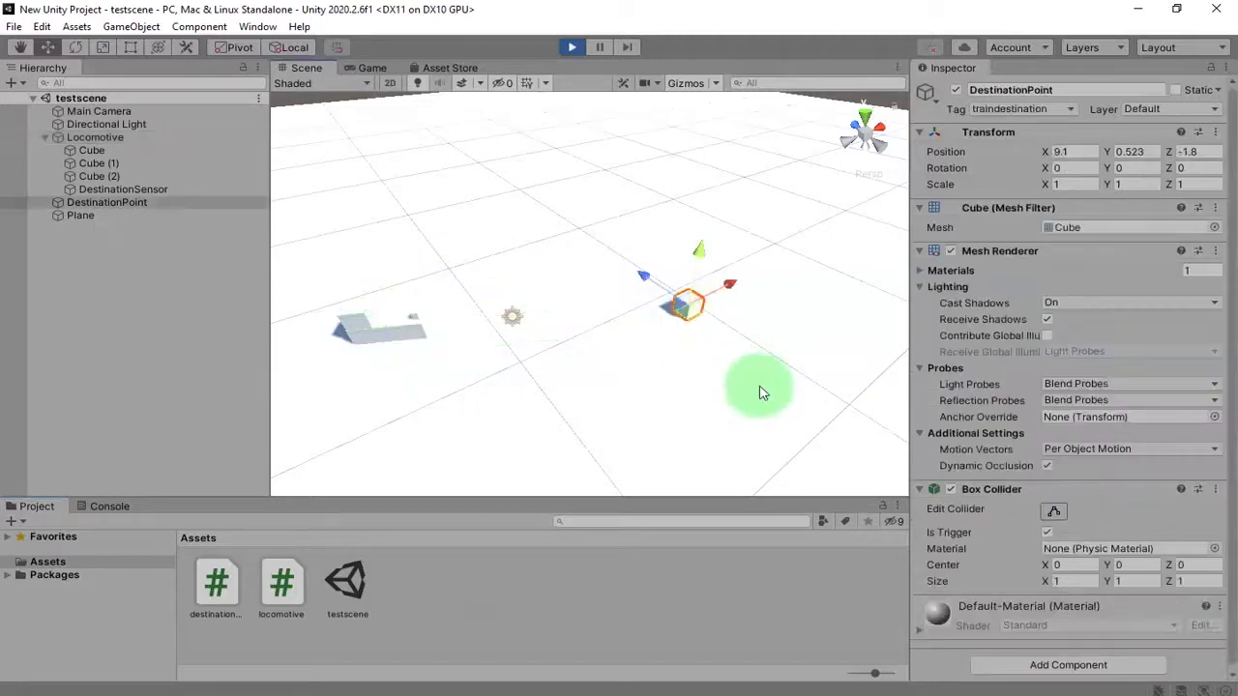
left_click(106, 507)
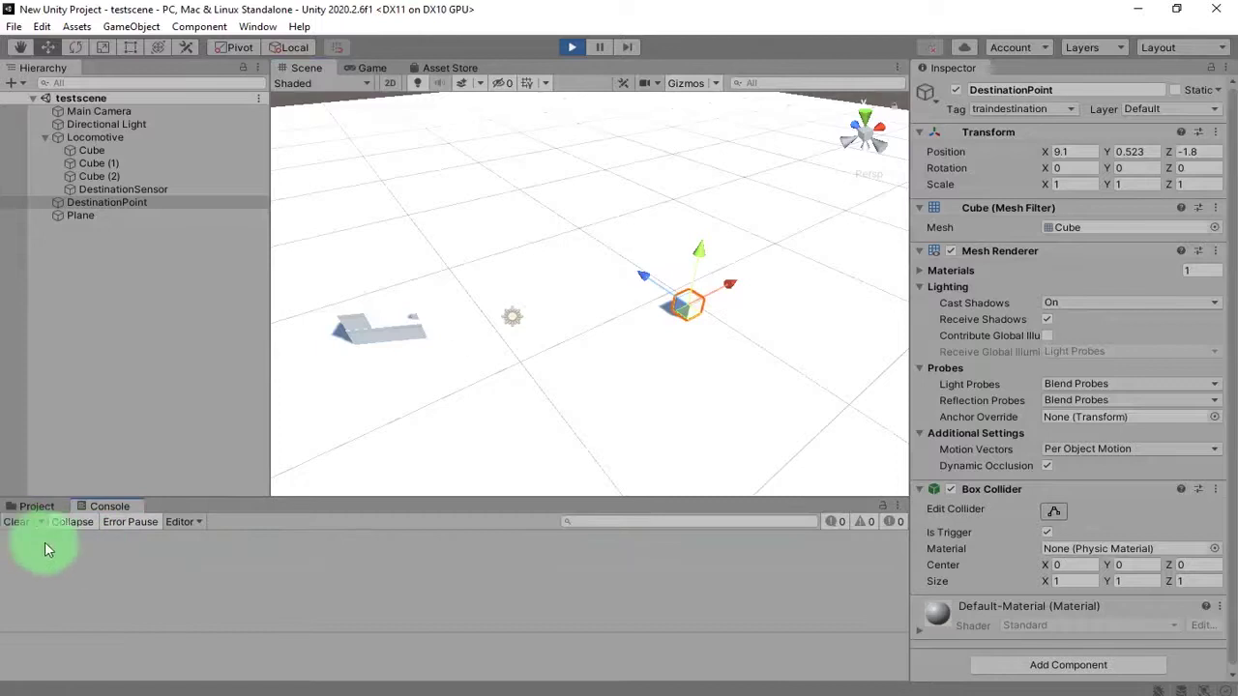
left_click_drag(684, 321, 571, 319)
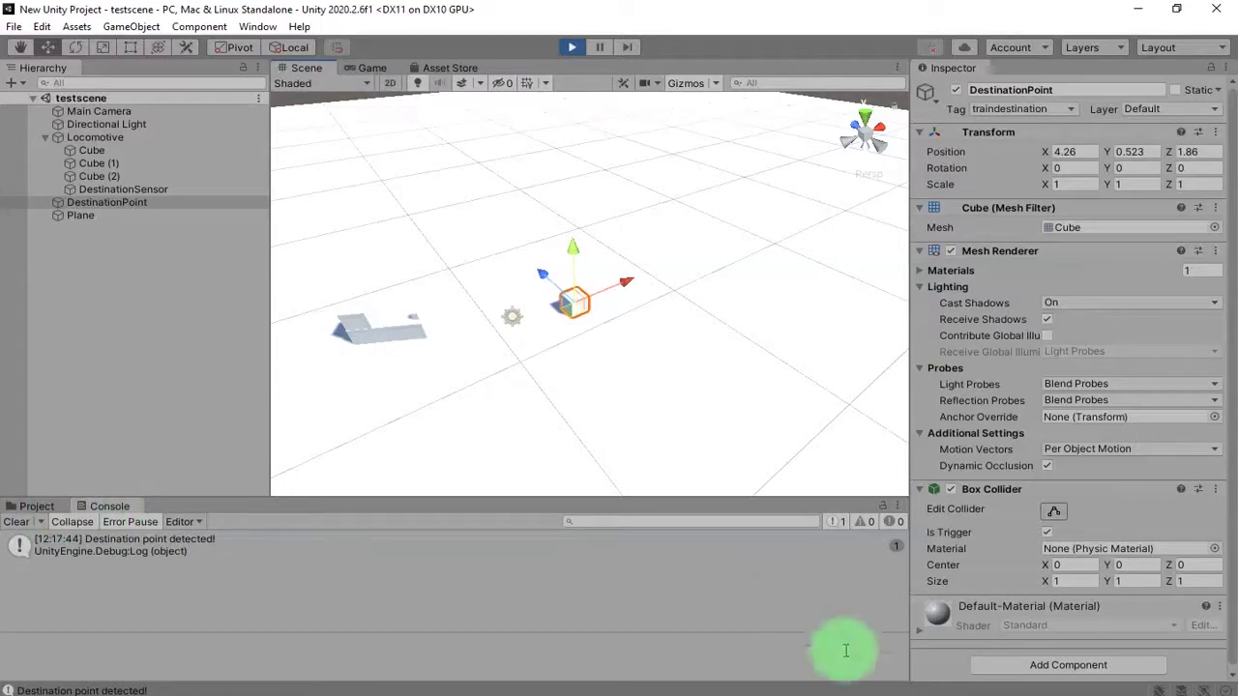
left_click(31, 506)
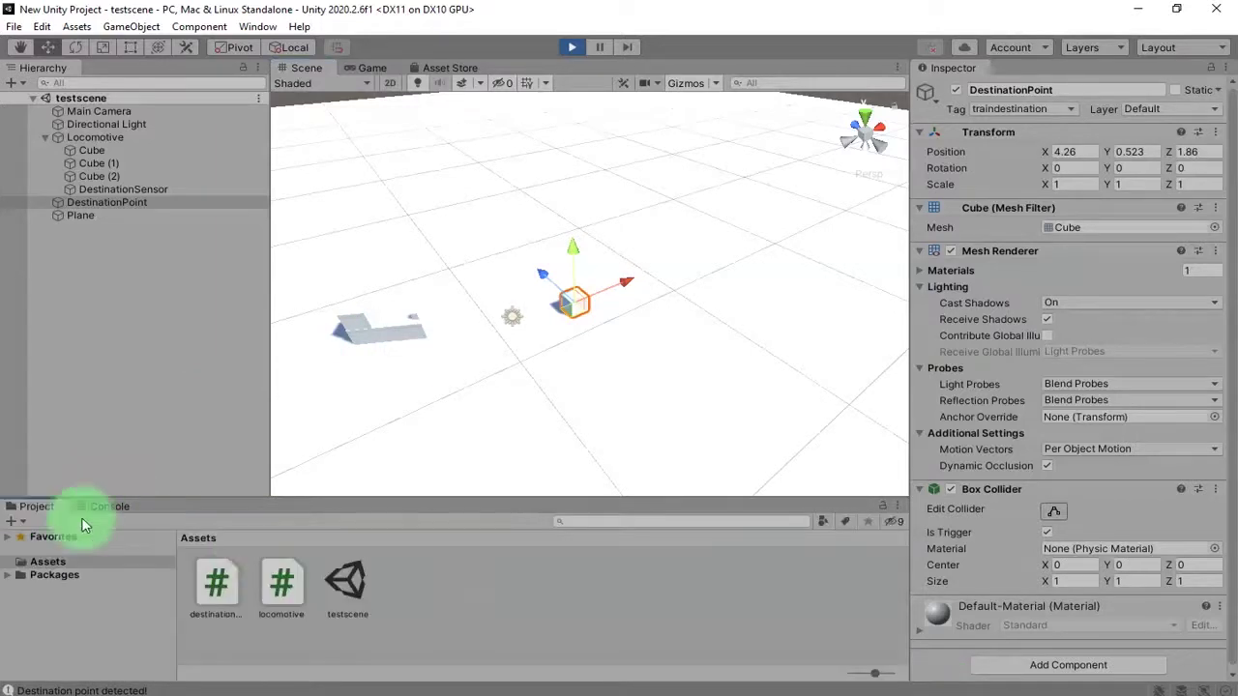
left_click(112, 508)
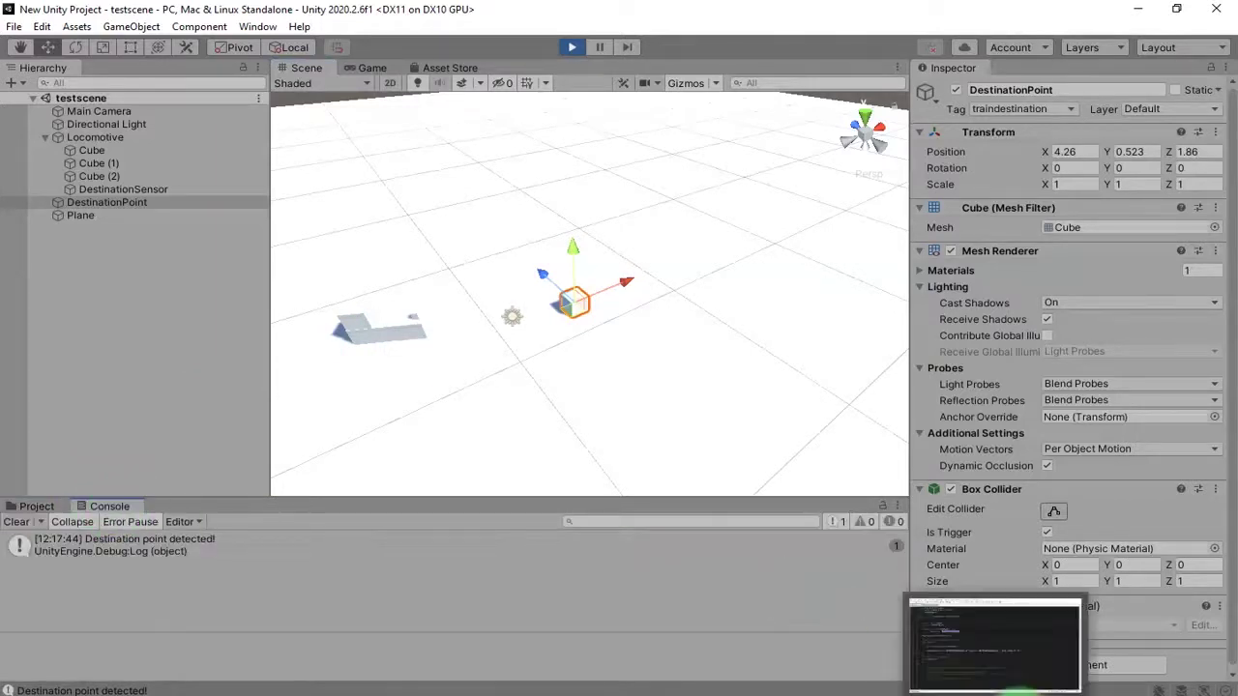
Switch to Notepad++, uncomment the code block inside Update in locomotive.cs and save the script.
left_click(1019, 695)
left_click(160, 488)
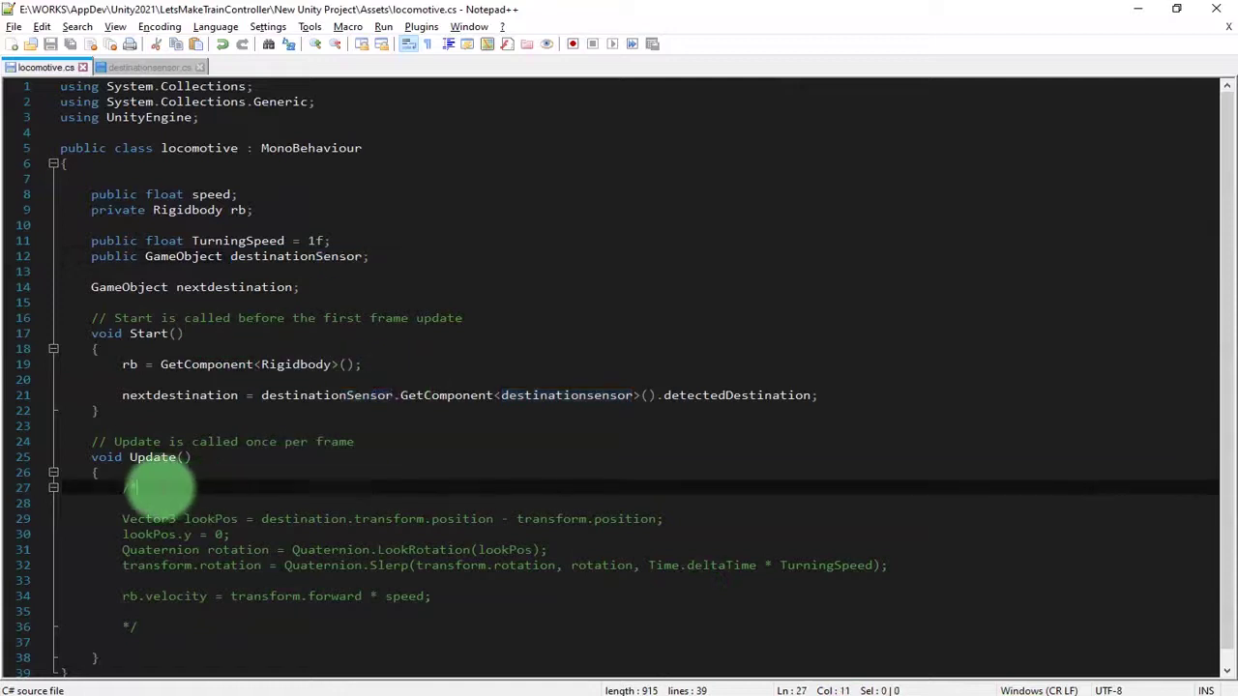
mouse_move(123, 489)
left_mouse_down()
mouse_move(174, 492)
mouse_move(111, 487)
left_mouse_up()
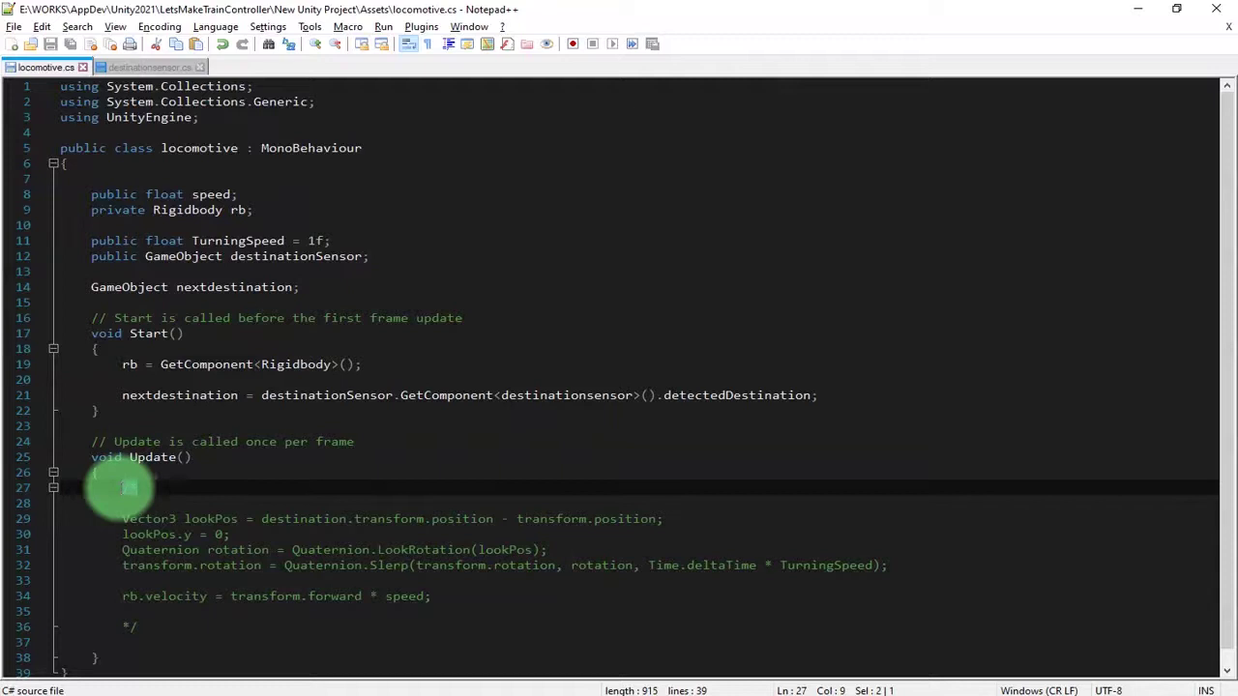
key("Delete")
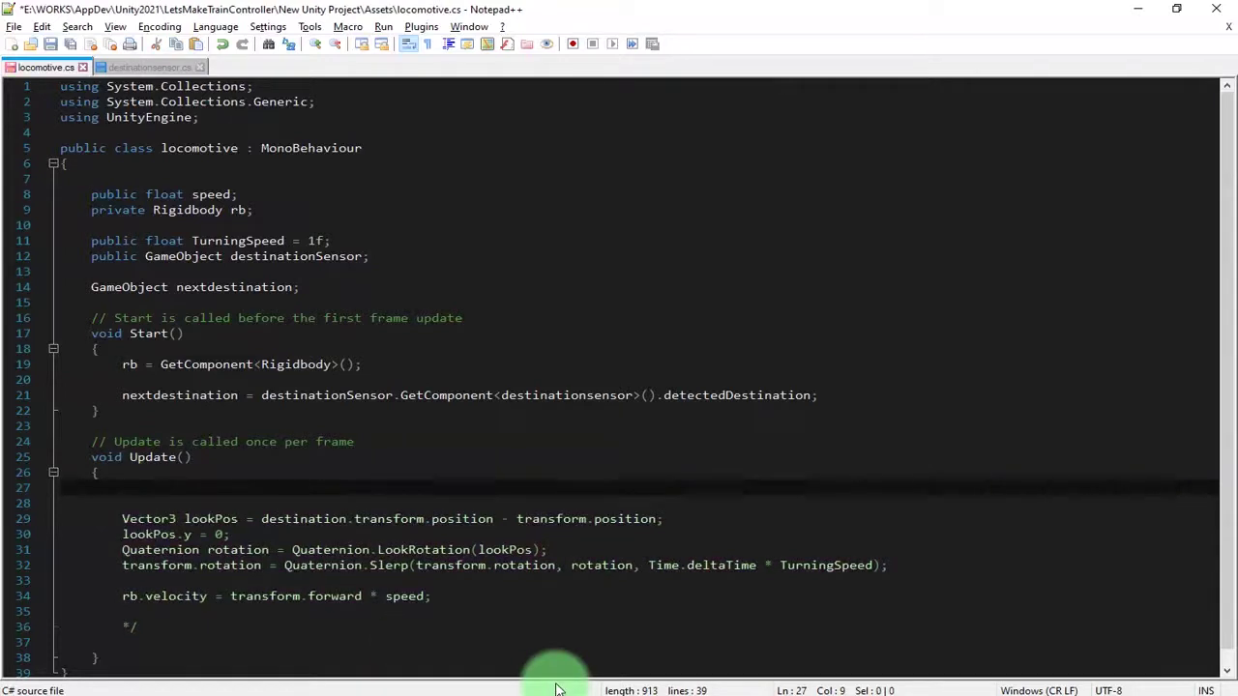
left_click_drag(116, 627, 155, 627)
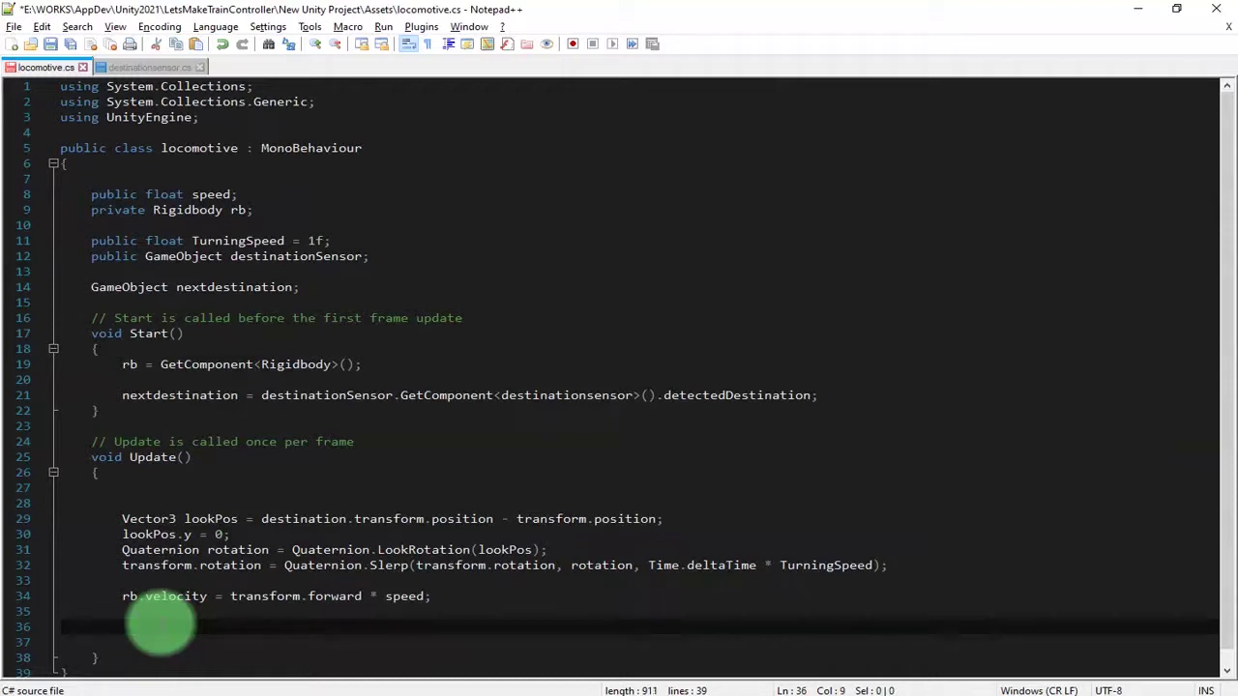
left_click(176, 502)
key("ctrl+s")
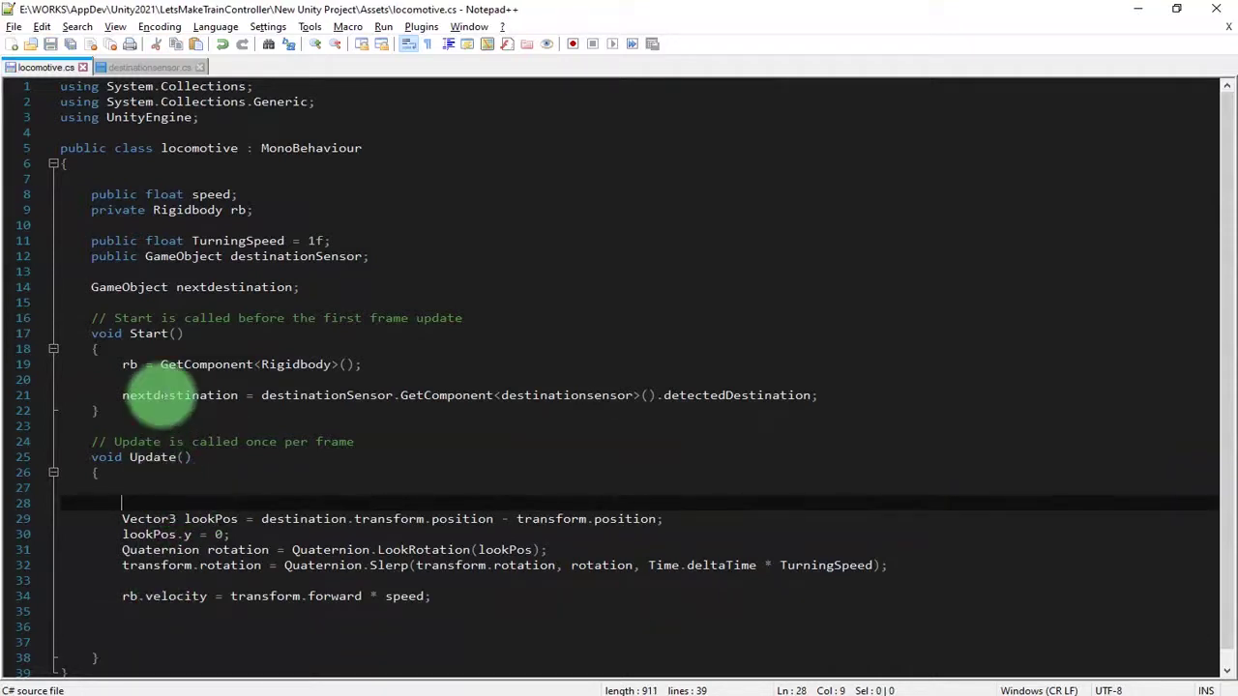
Replace destination with nextdestination in the lookPos assignment inside Update and save the script.
double_click(188, 396)
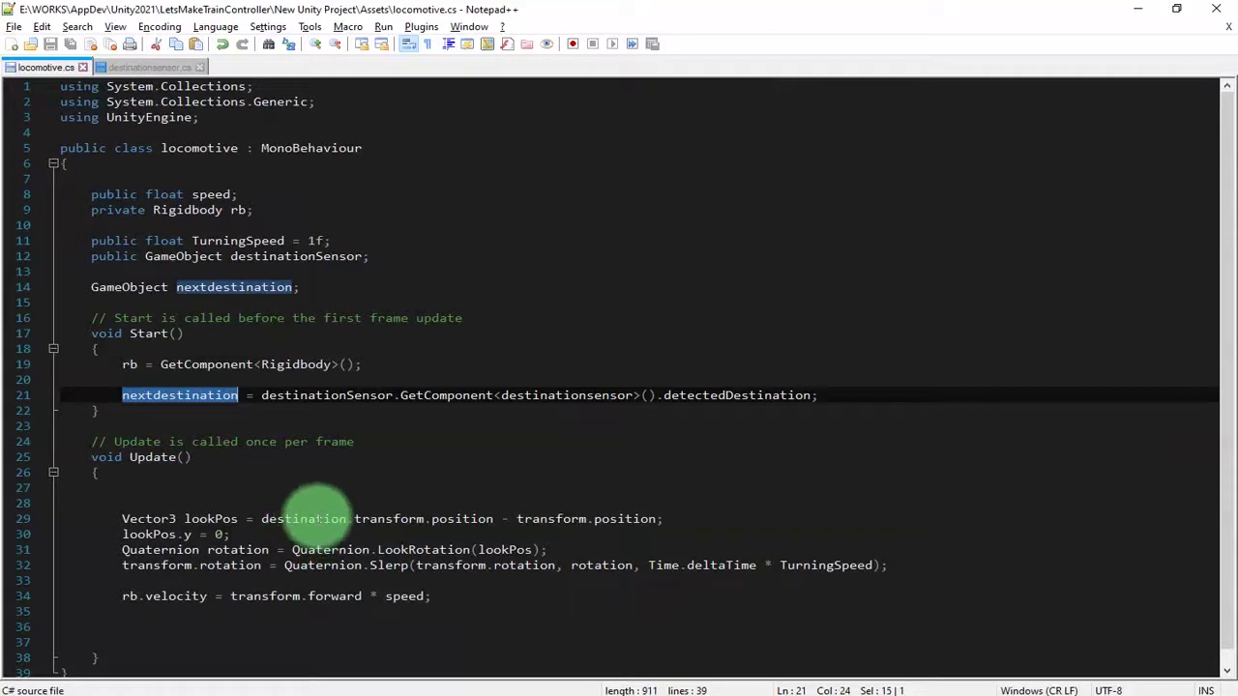
double_click(317, 520)
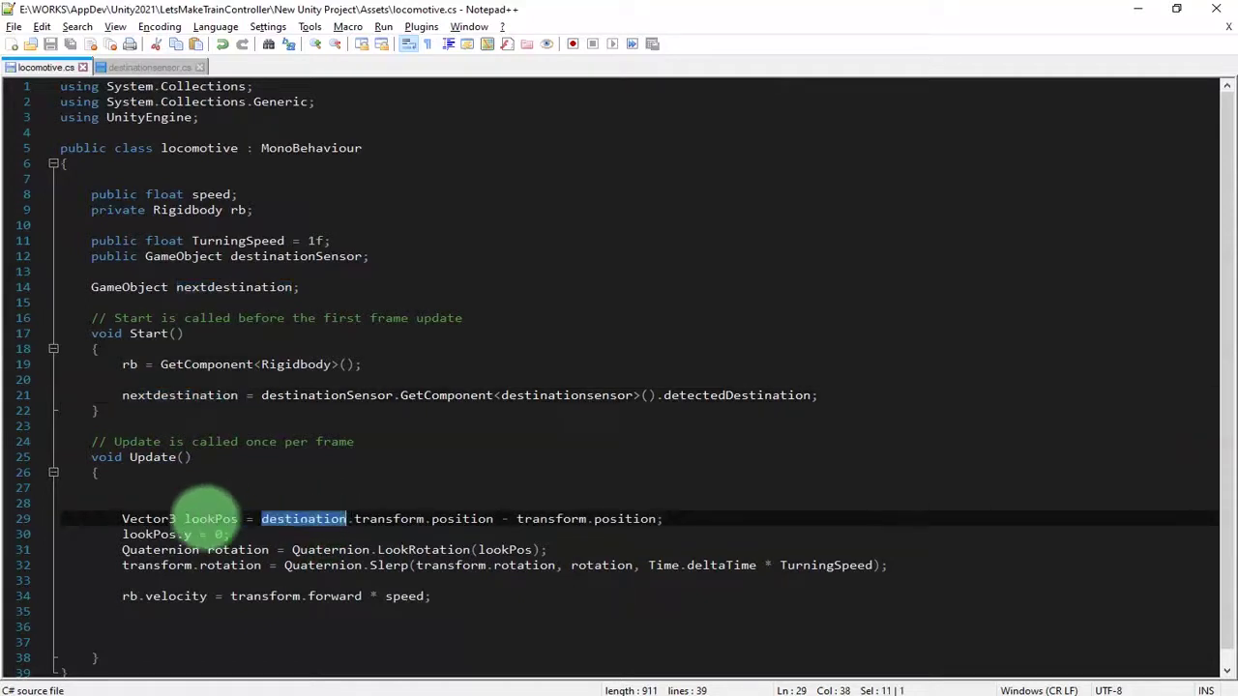
double_click(209, 520)
double_click(295, 519)
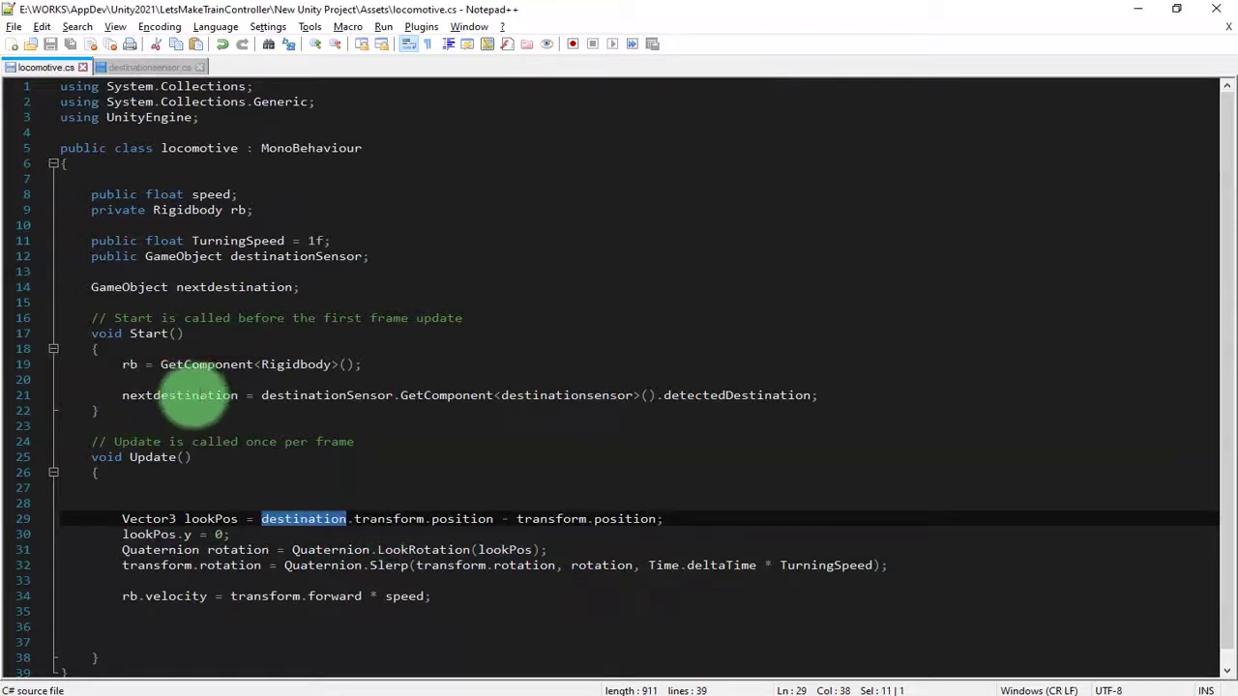
double_click(176, 396)
key("ctrl+c")
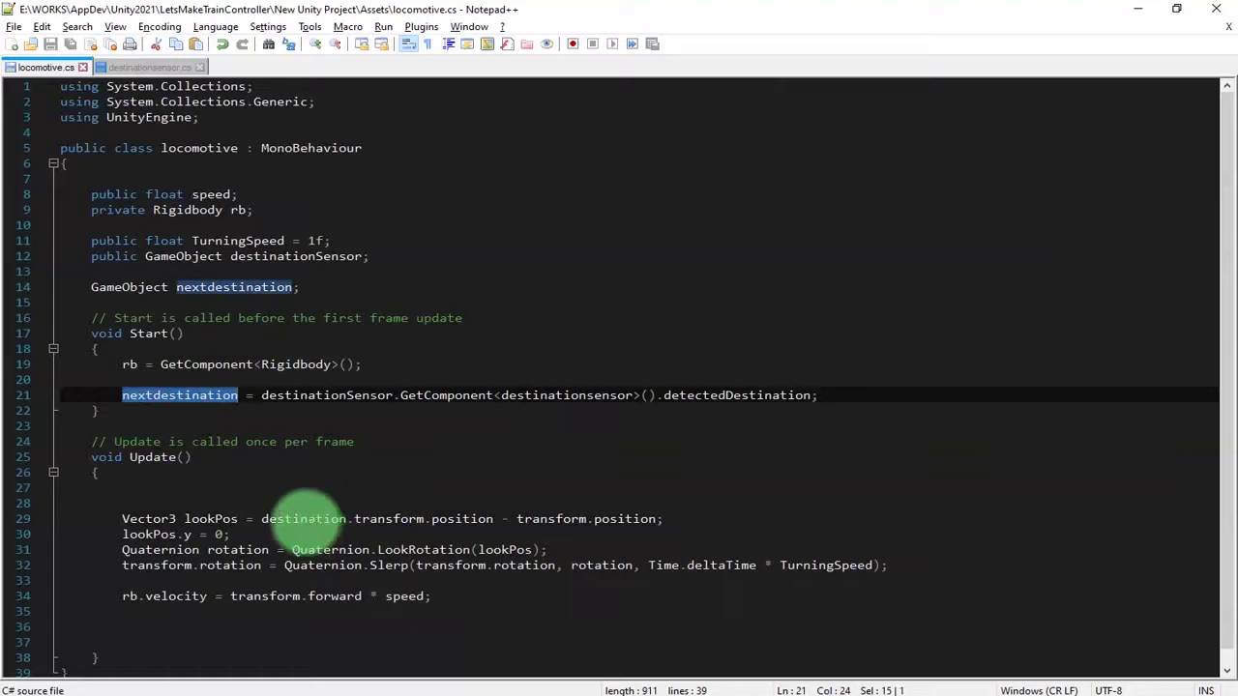
double_click(301, 519)
key("ctrl+v")
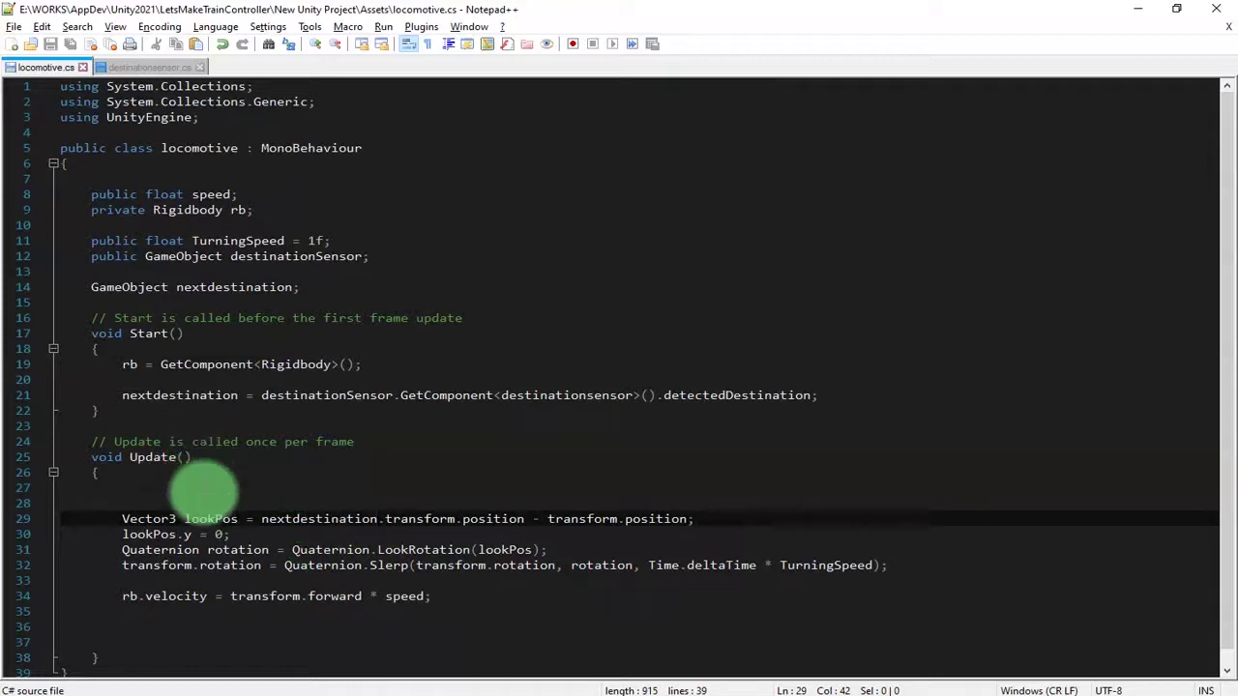
Add an if(nextdestination) condition above the lookPos line in Update.
left_click(203, 490)
key("Return")
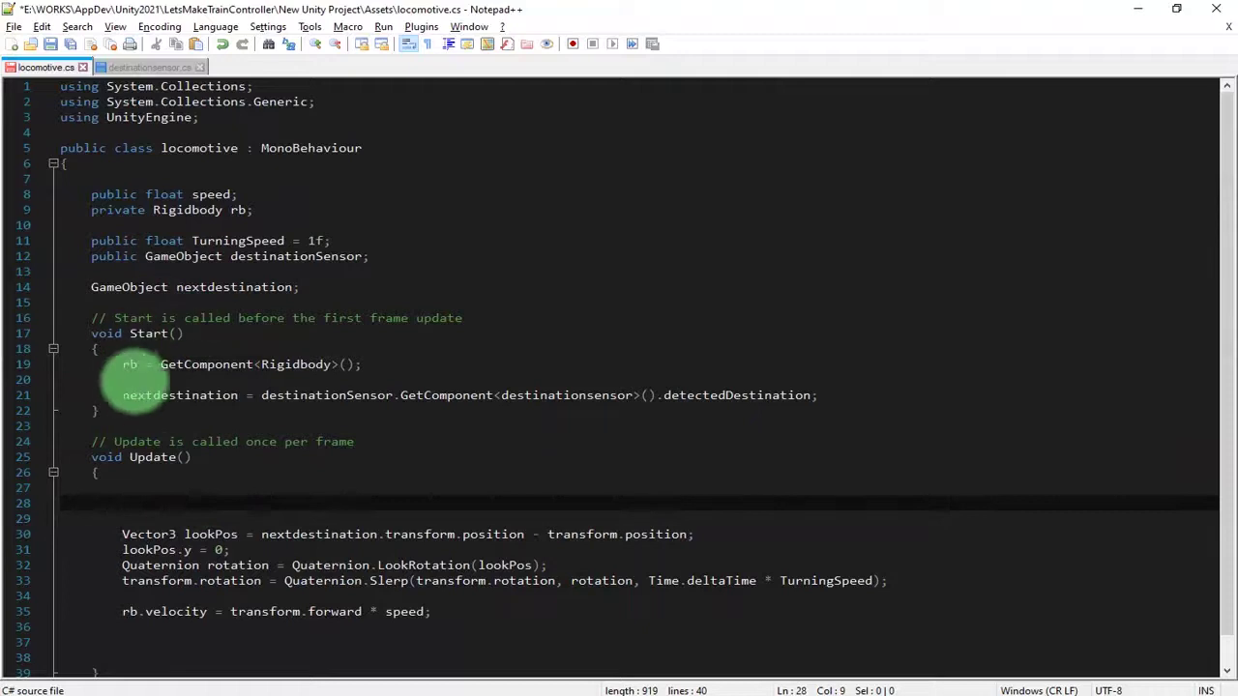
double_click(172, 395)
left_click(160, 500)
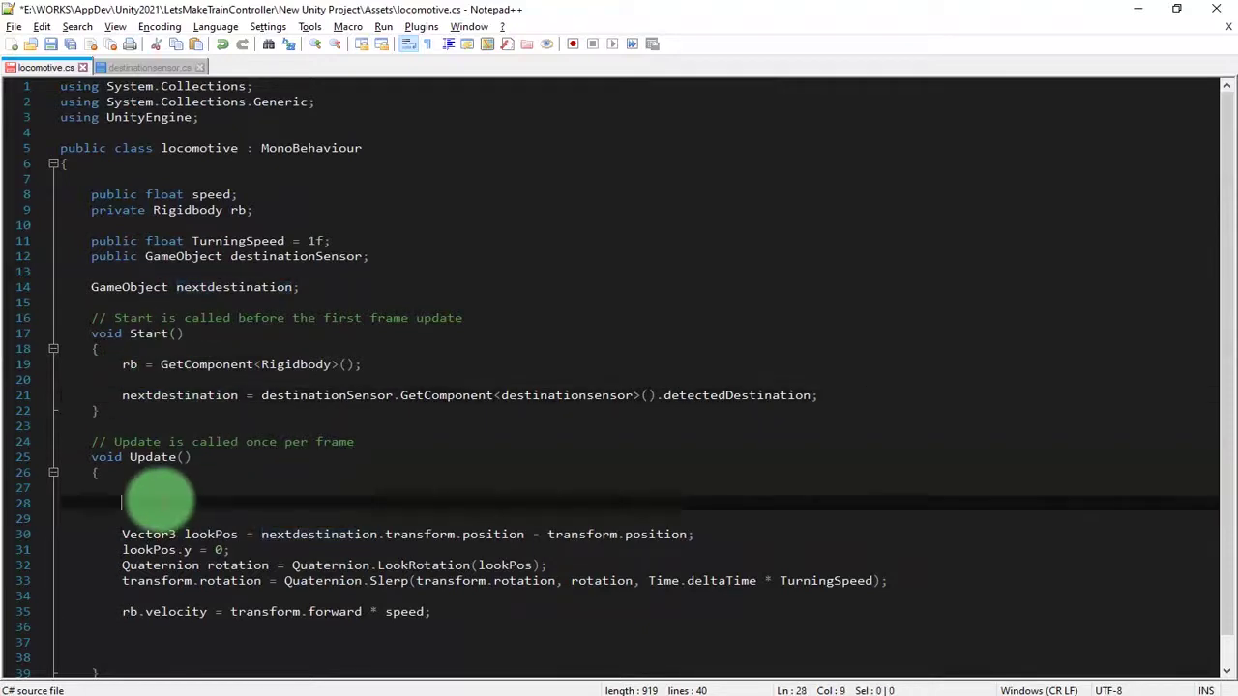
type("if(nextdestination")
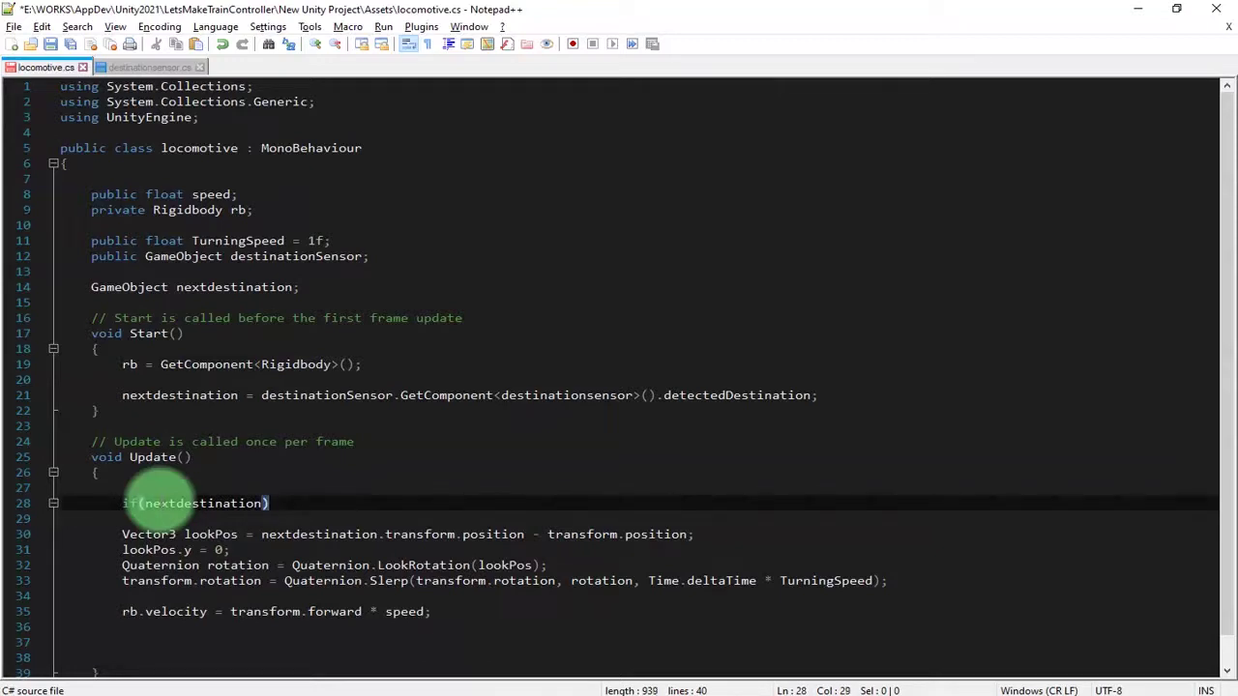
Enclose the rotation and velocity code in the condition's braces with one extra indent, and save the script.
key("Down")
key("Down")
key("Down")
key("Down")
key("Down")
key("Down")
key("Down")
key("Down")
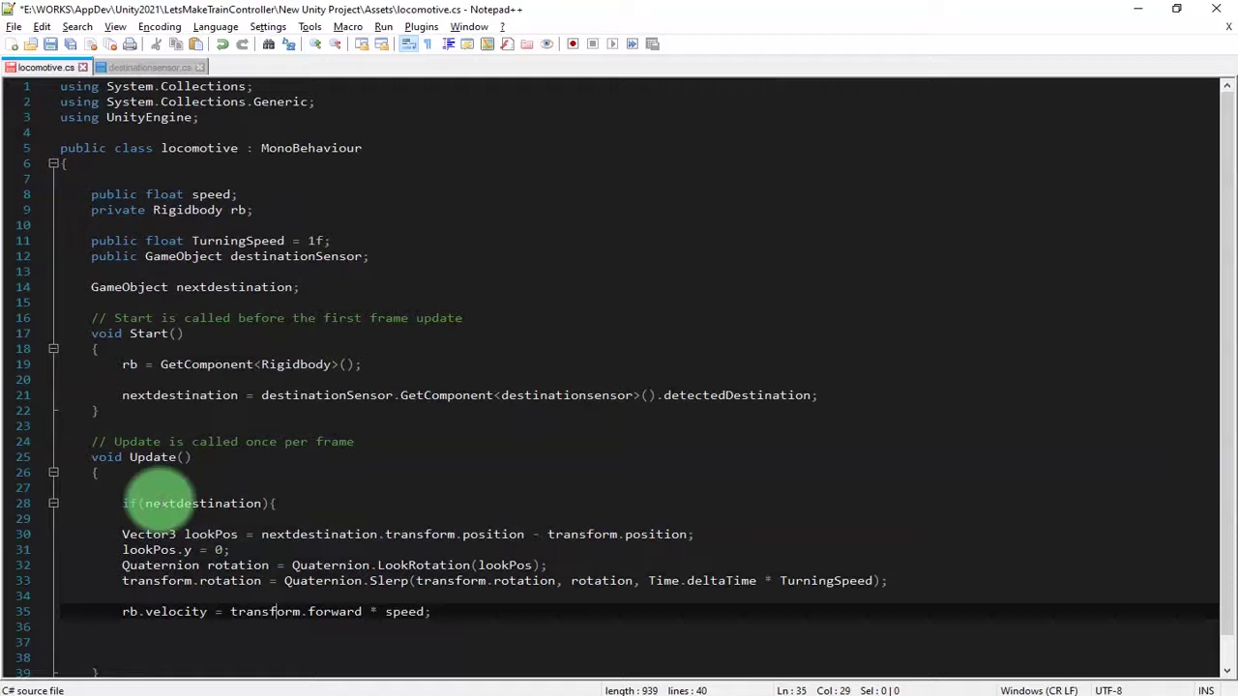
key("Return")
type("}")
key("ctrl+s")
left_click_drag(235, 611, 271, 520)
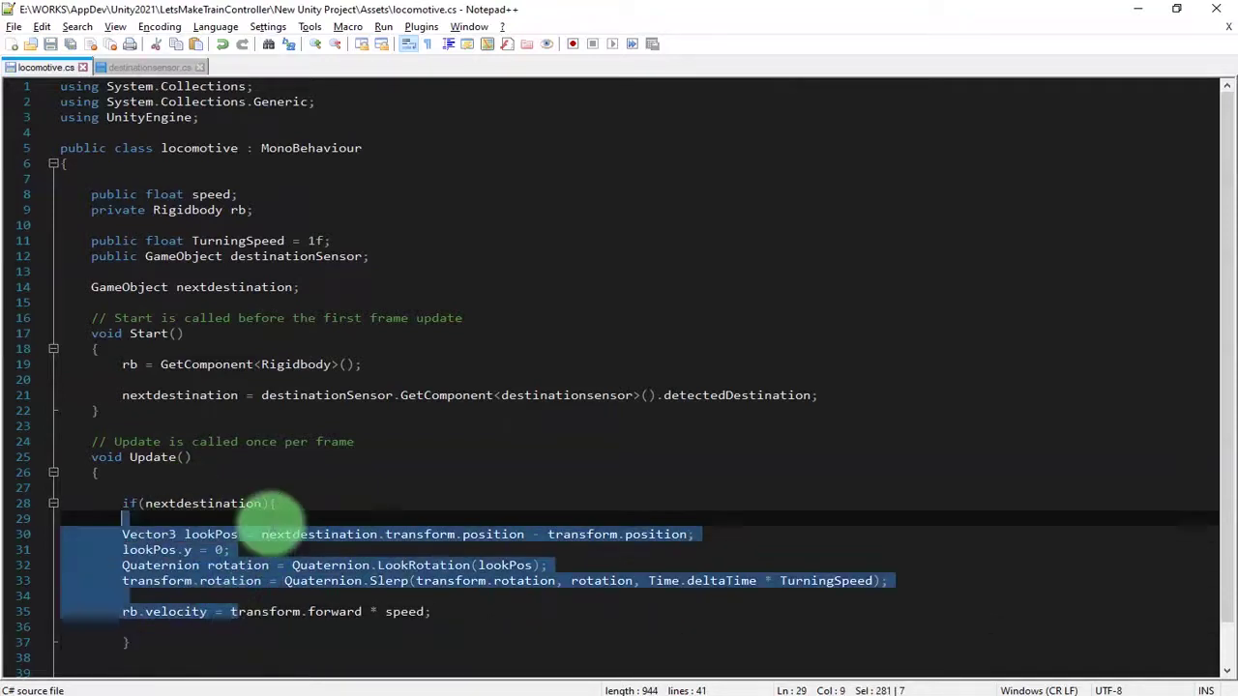
key("Tab")
double_click(200, 504)
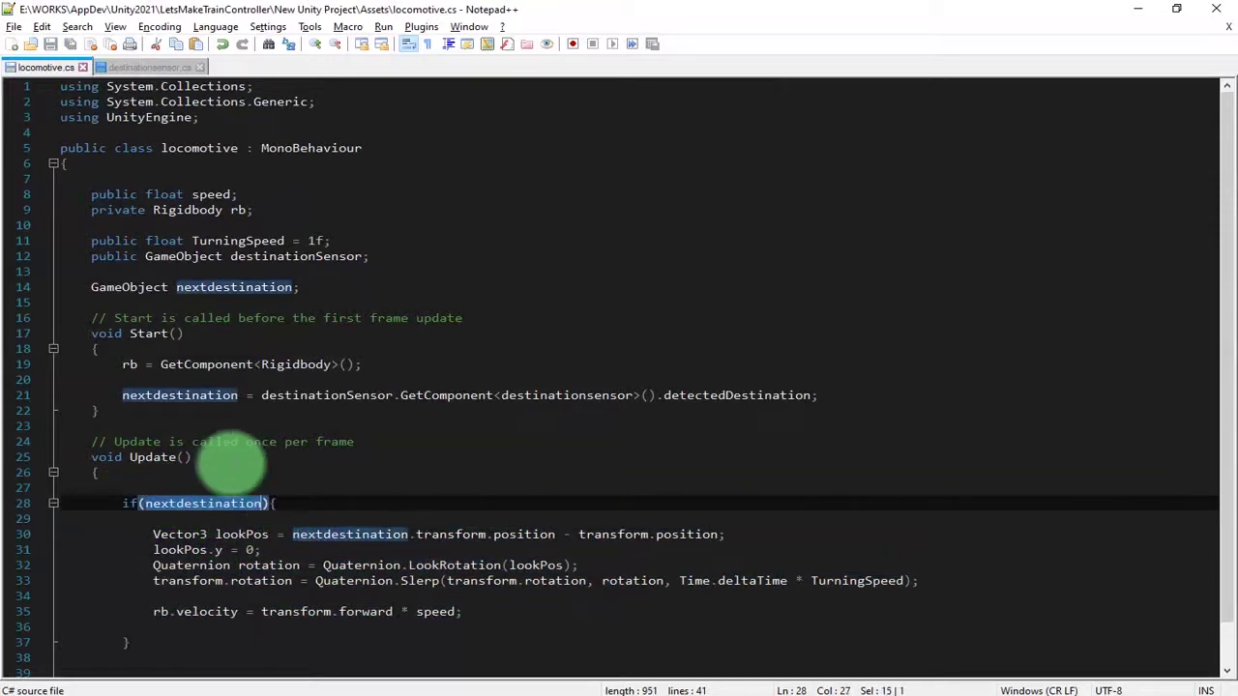
double_click(197, 505)
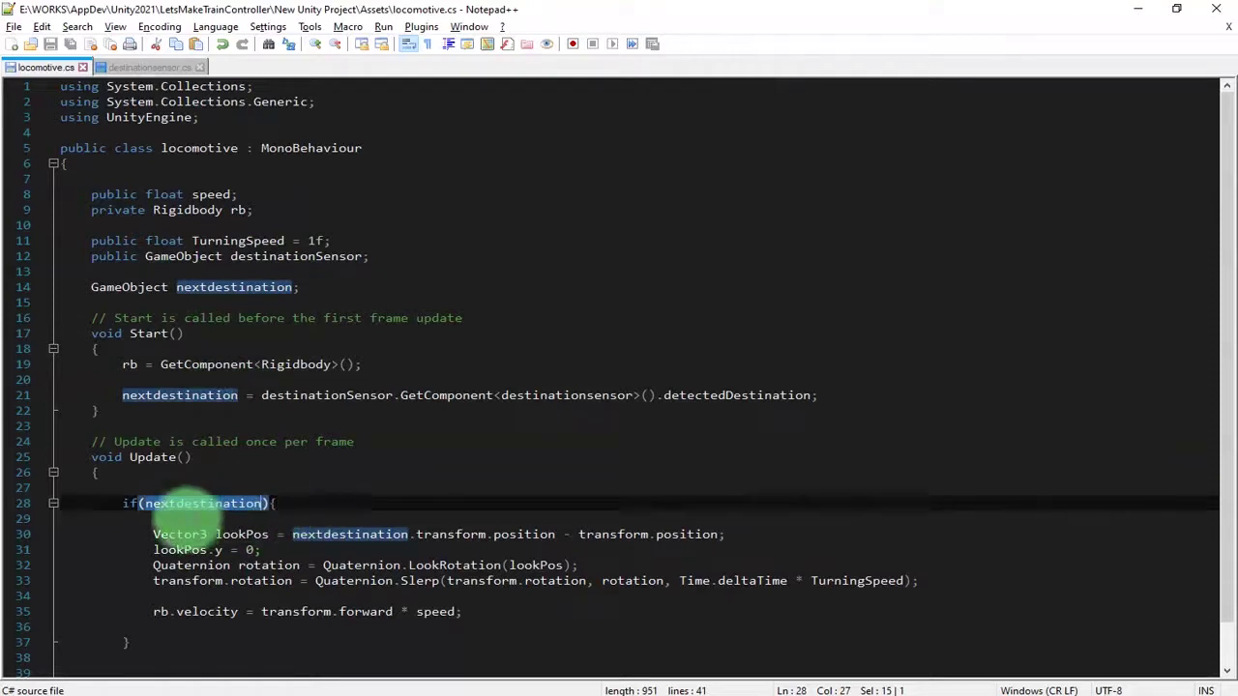
left_click(238, 504)
double_click(238, 498)
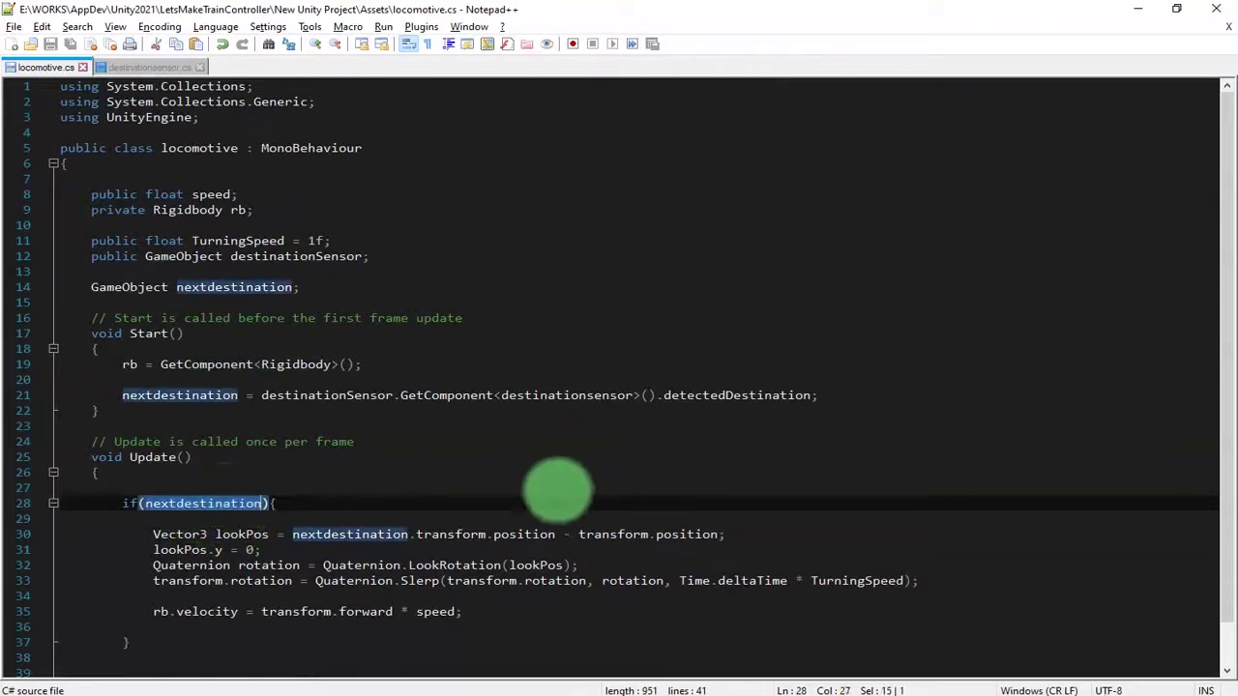
left_click(207, 497)
double_click(207, 497)
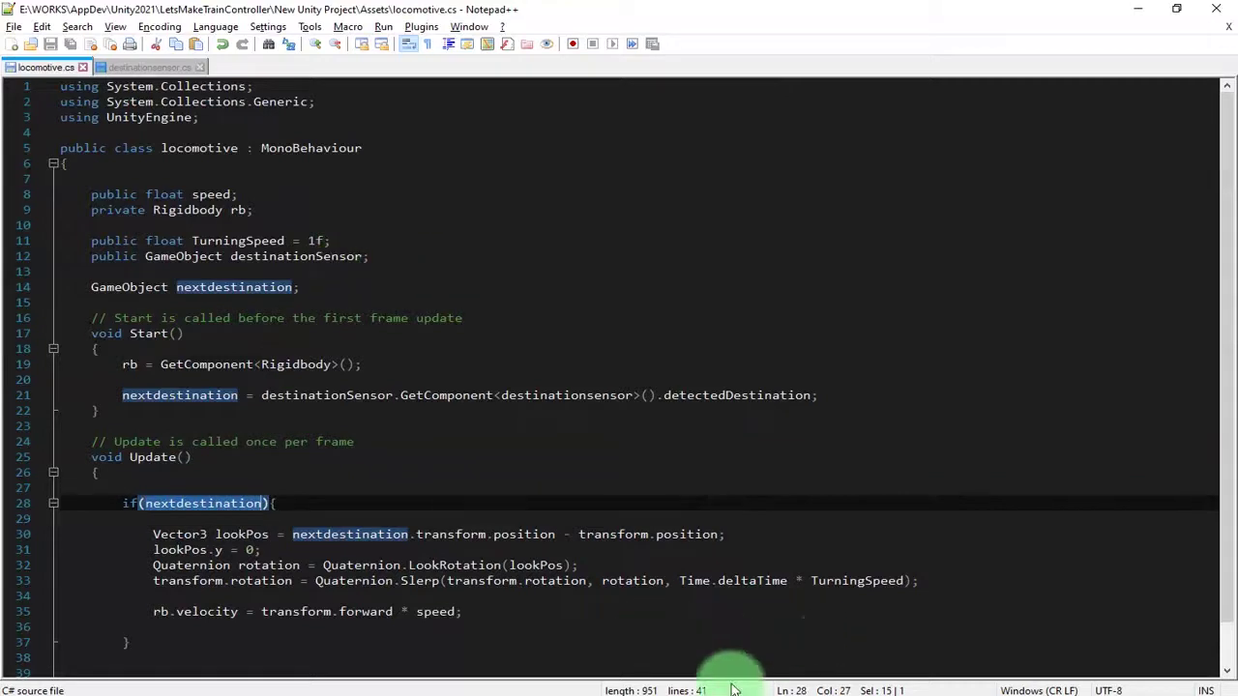
Switch to the browser, search for "how to detect if gameobject is exist in unity", and examine the null comparison in the featured answer.
key("alt+Tab")
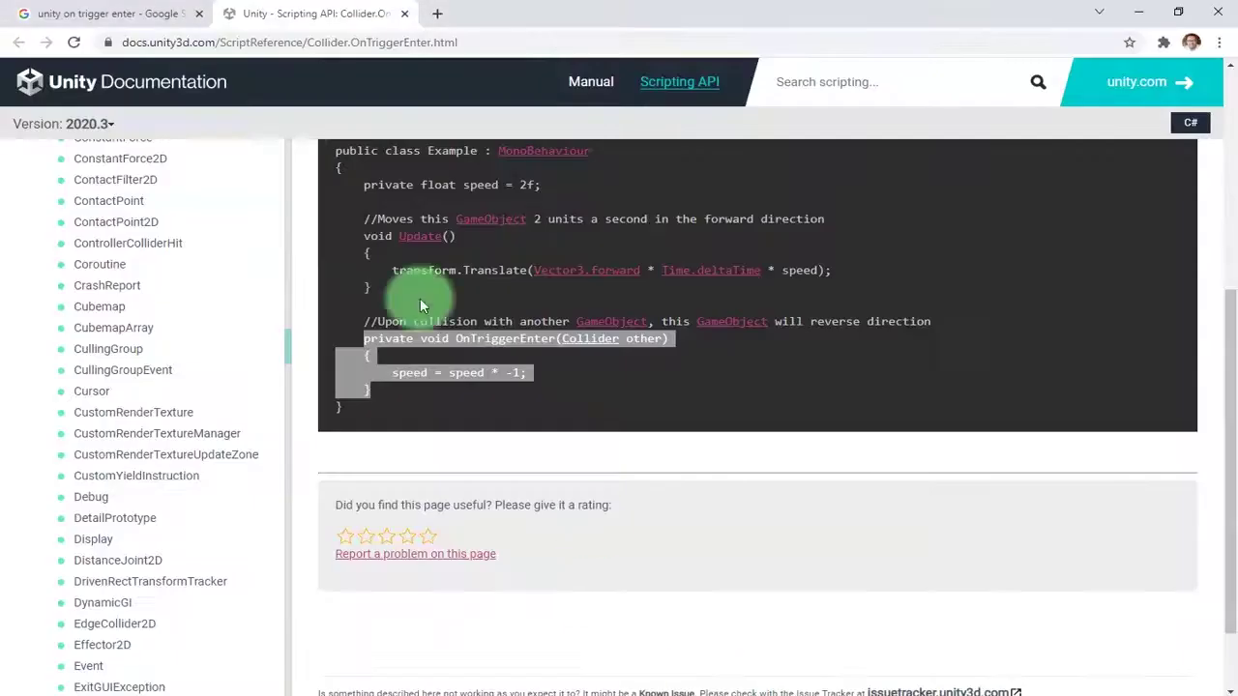
left_click(331, 47)
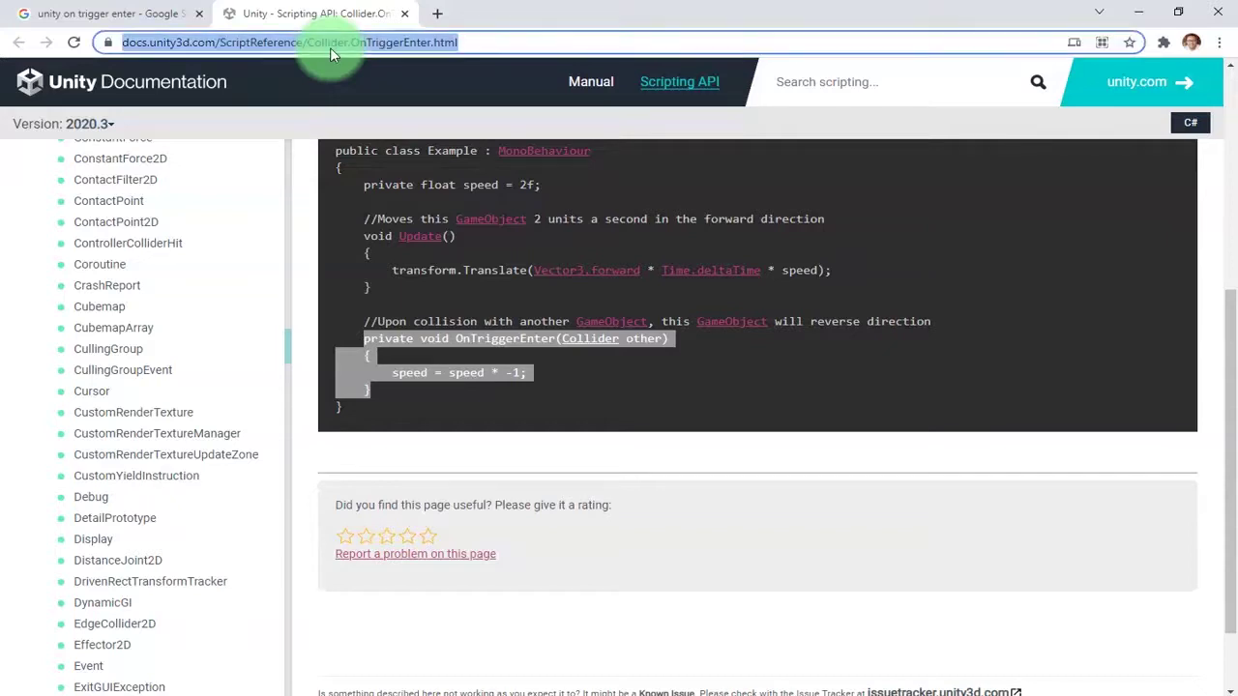
type("how to d")
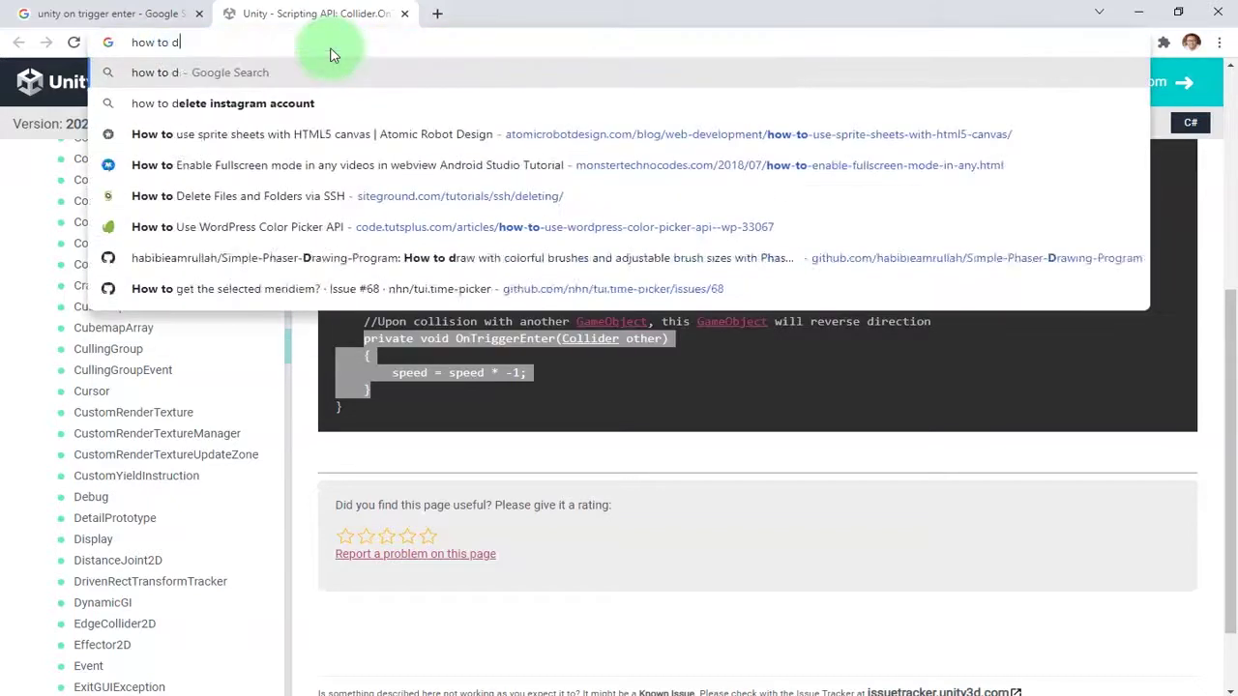
type("etect if game")
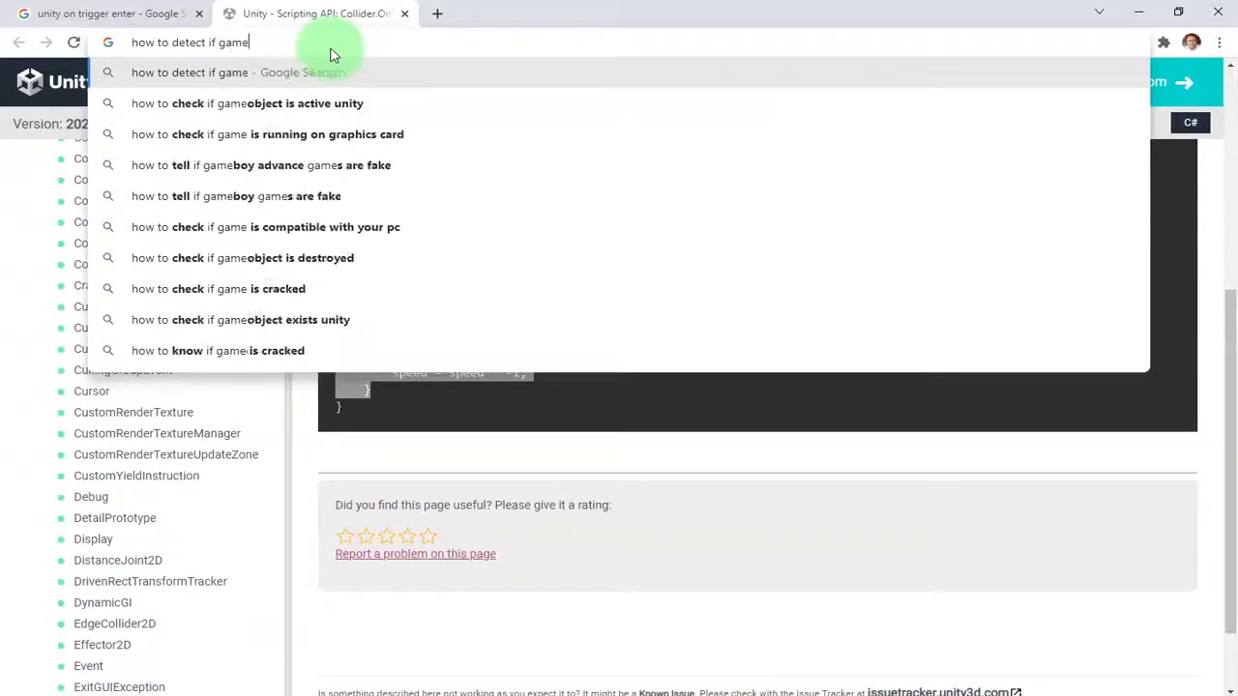
type("object is")
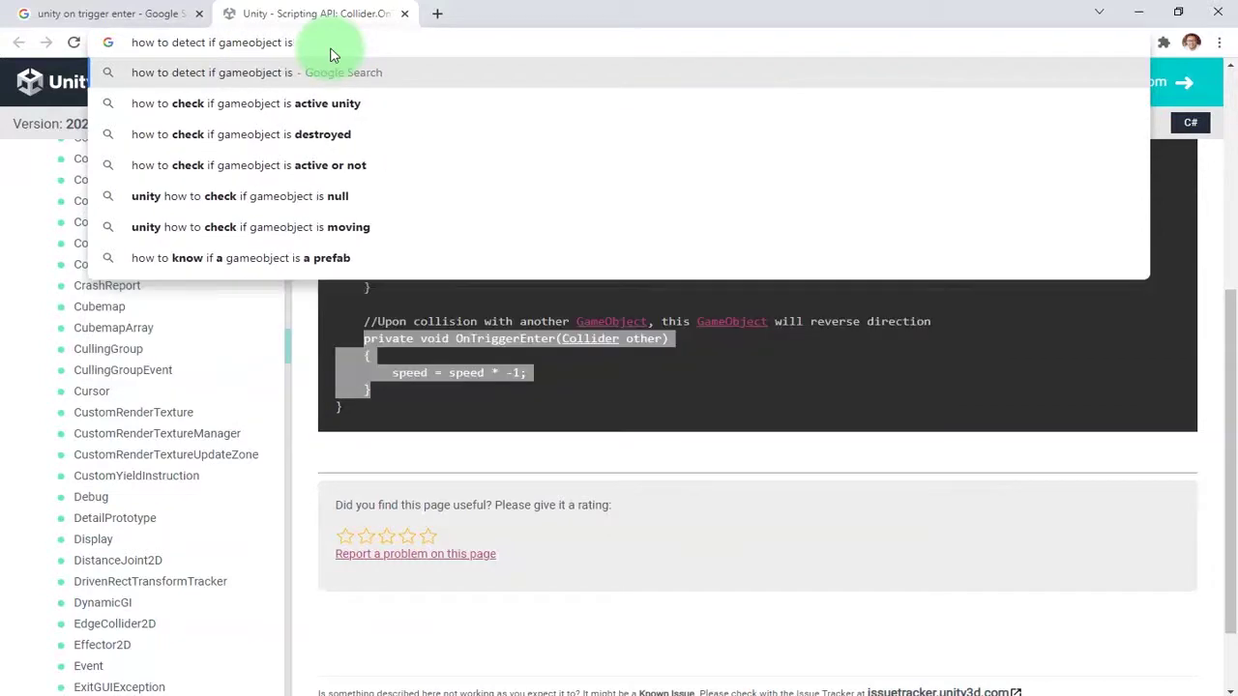
type(" ex")
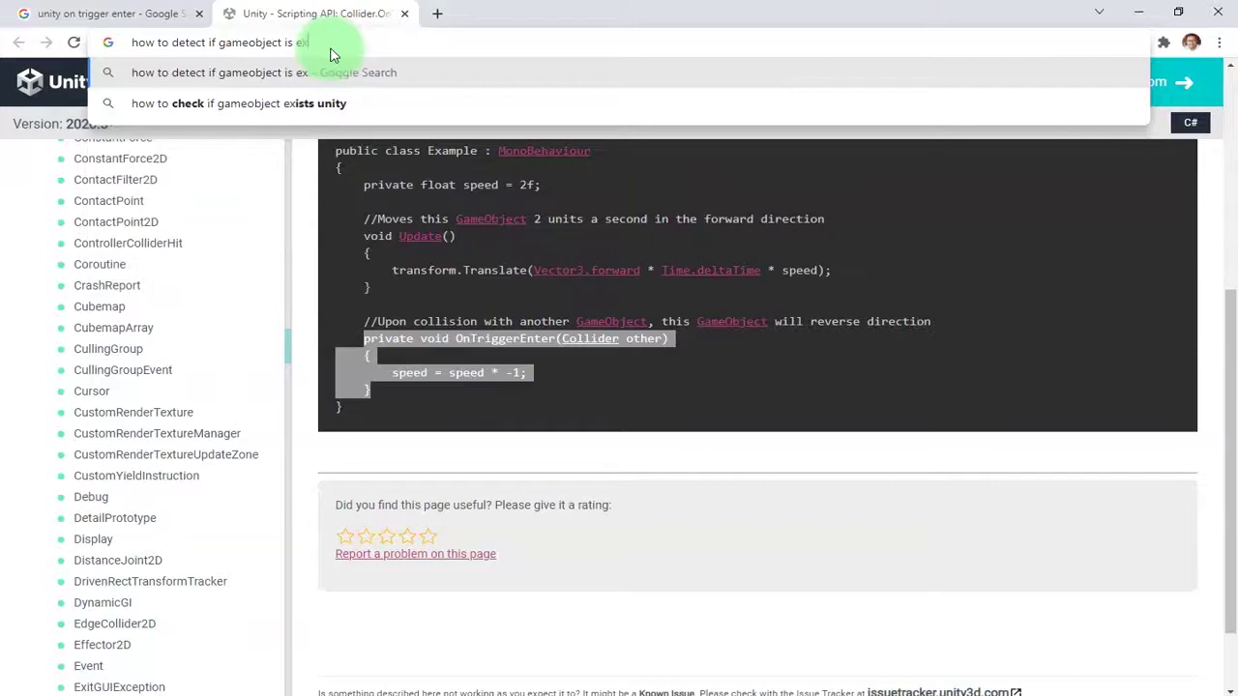
type("ist in unity")
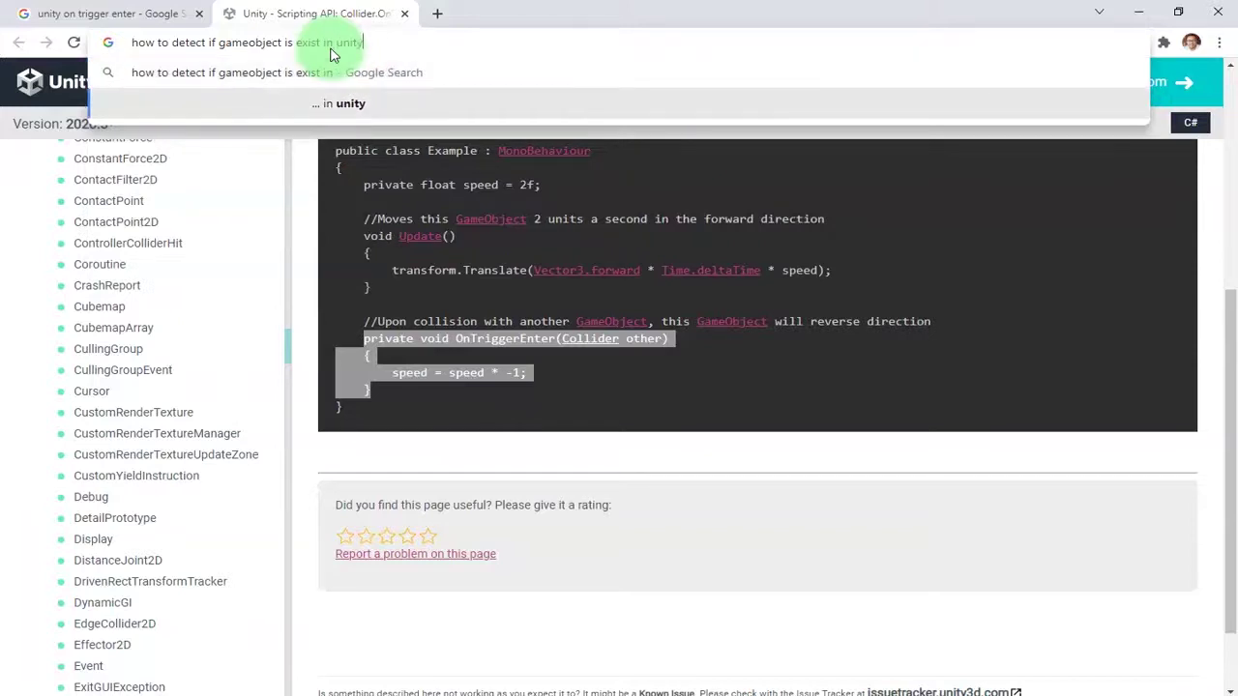
key("Return")
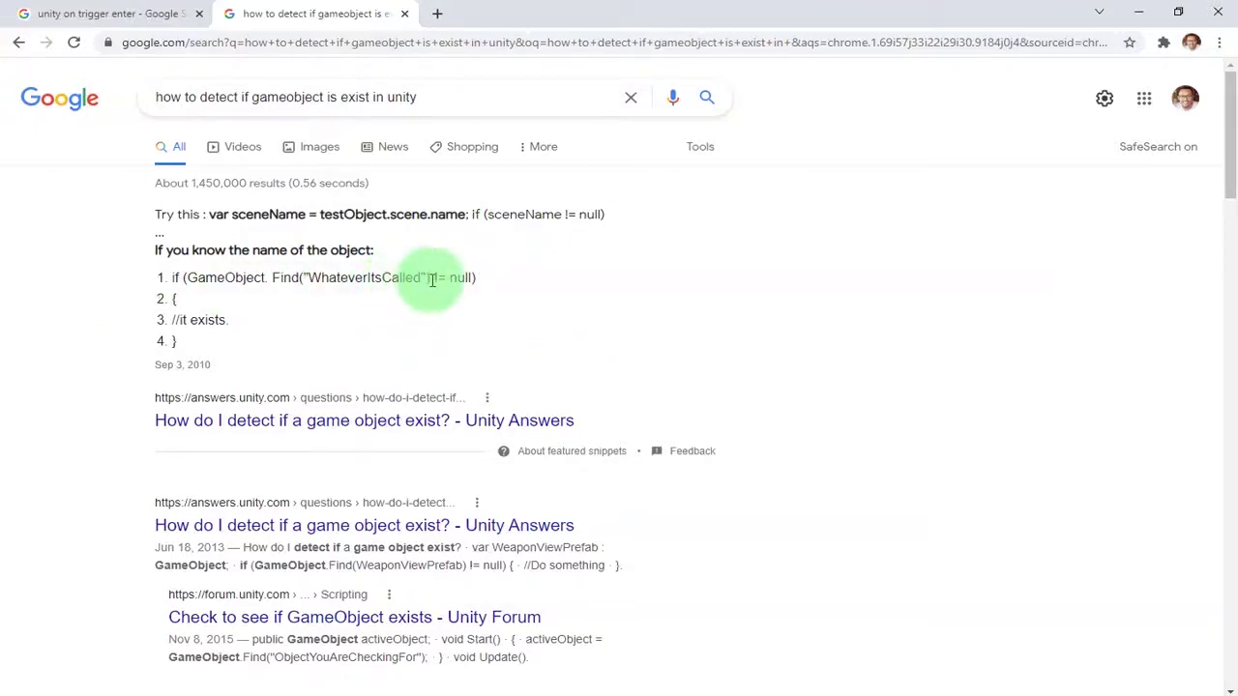
left_click_drag(438, 279, 466, 292)
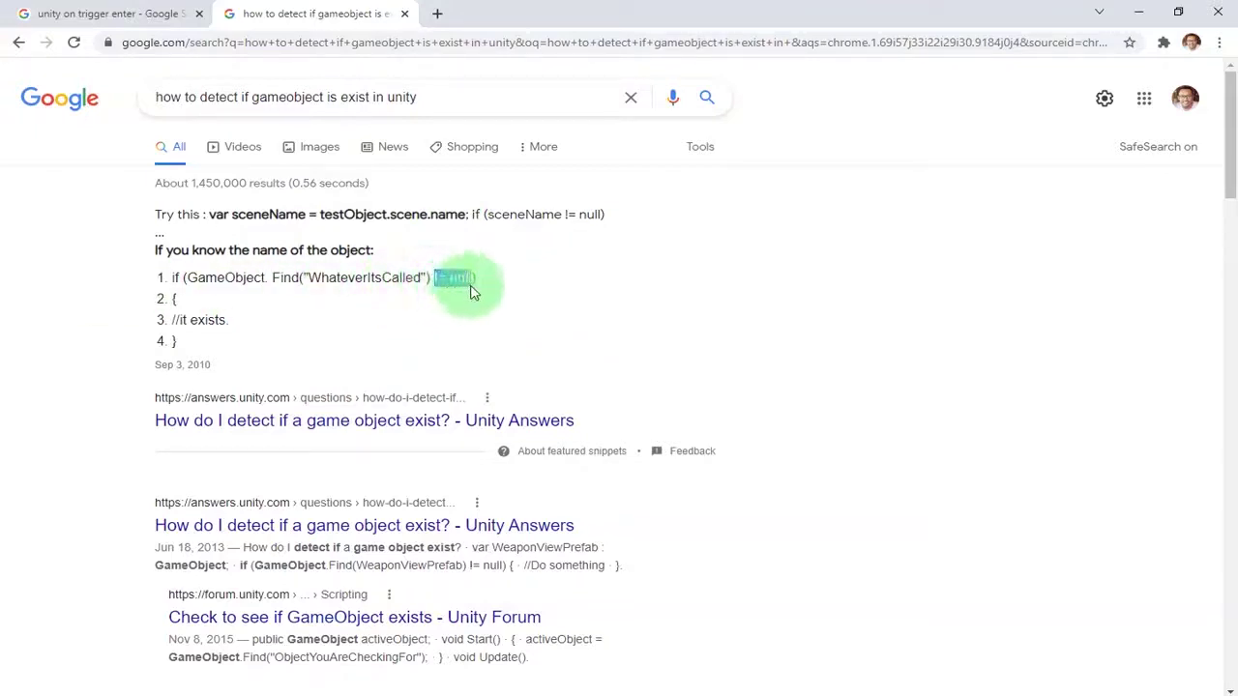
Switch to Notepad++, extend the condition in Update to if(nextdestination != null), and save the script.
left_click(1050, 692)
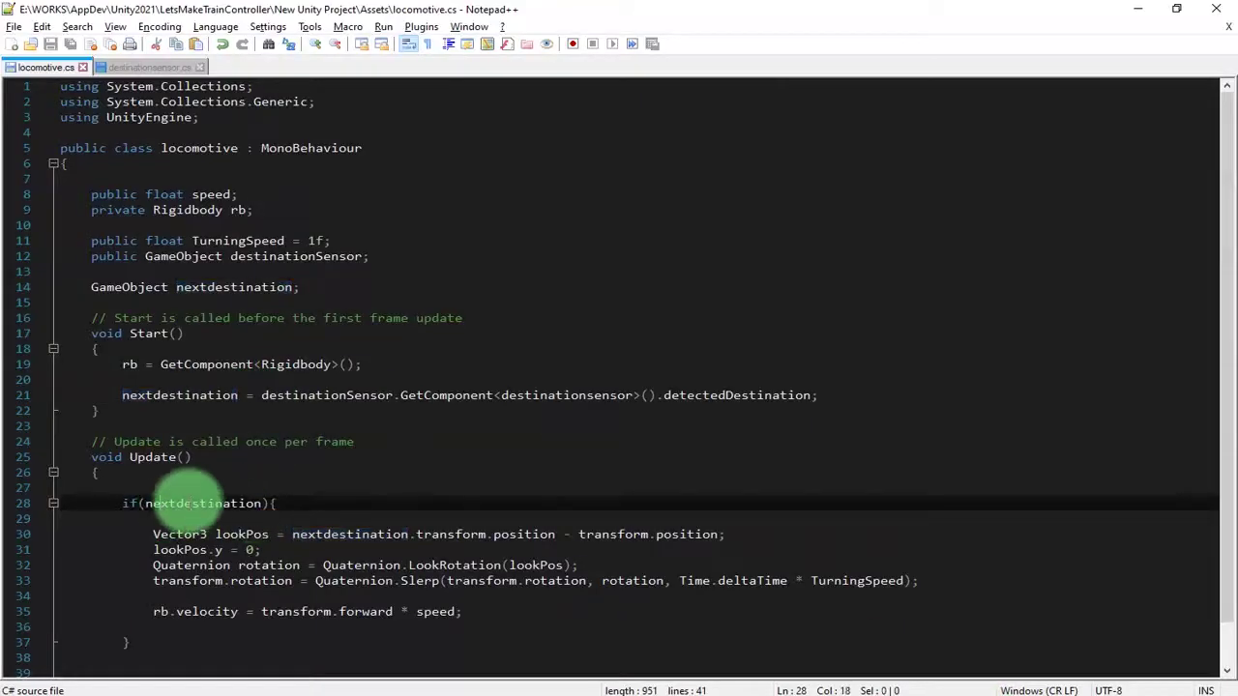
double_click(236, 503)
left_click(269, 503)
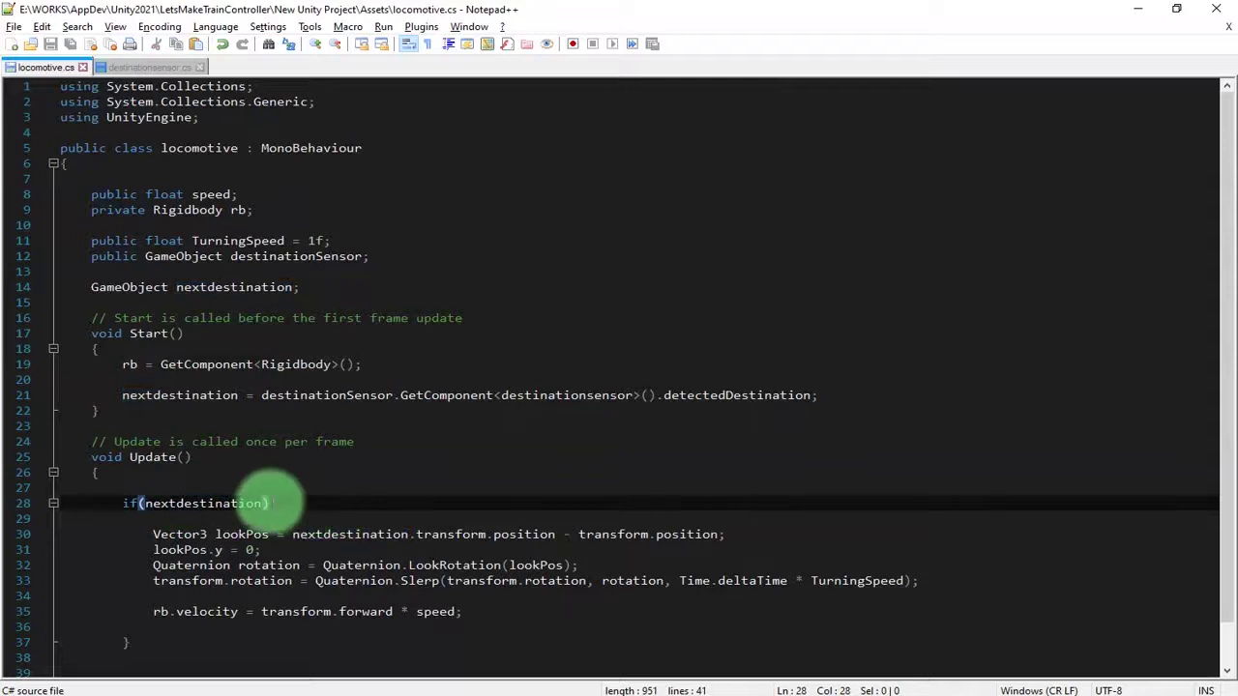
type("!= null")
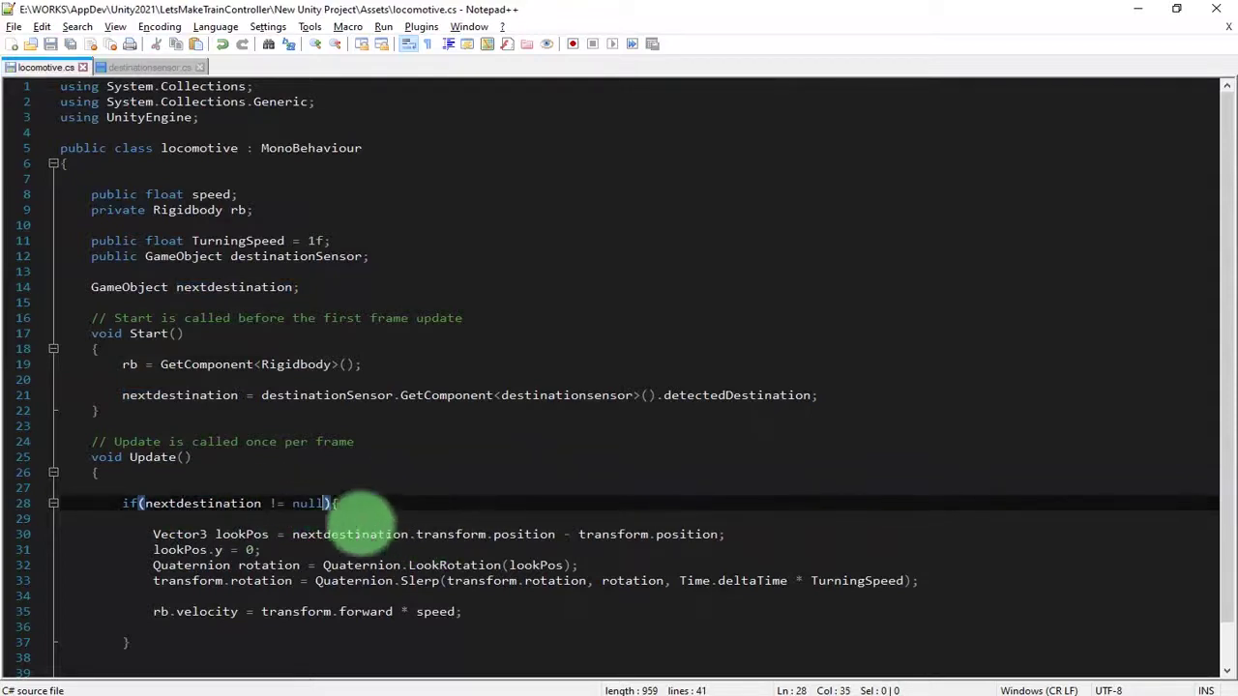
left_click_drag(152, 534, 551, 611)
left_click(499, 456)
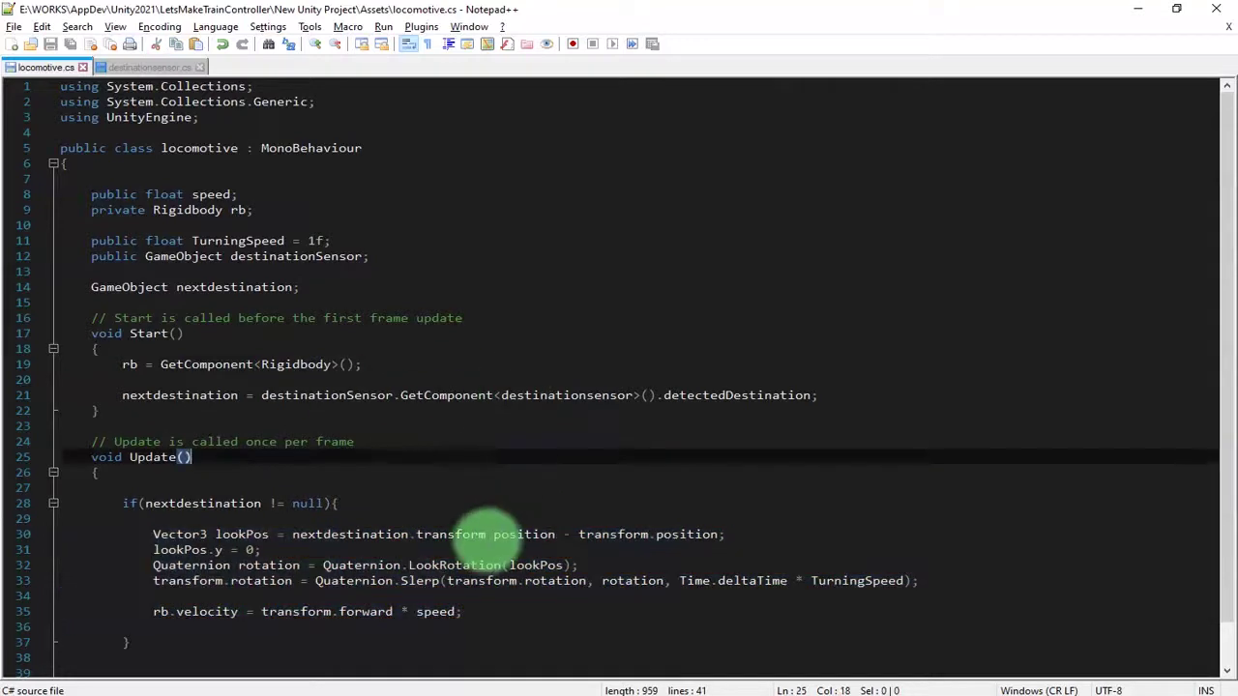
left_click(230, 502)
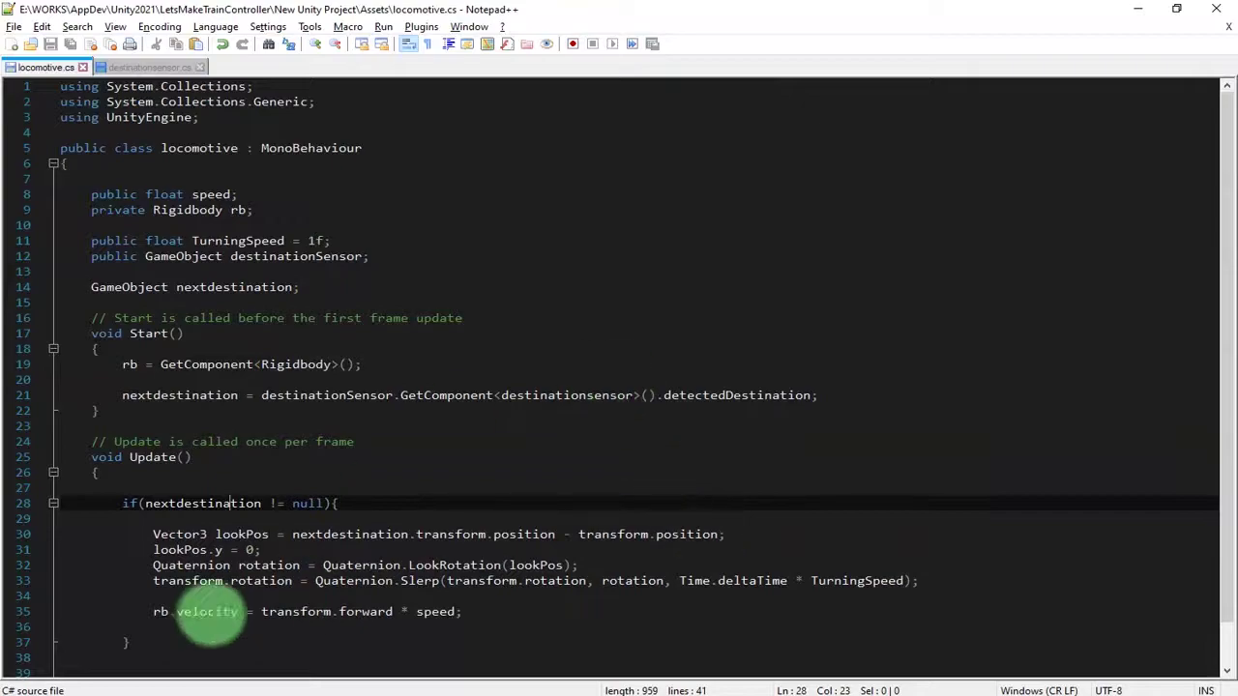
Switch to Unity, play-test the locomotive with DestinationPoint at different positions, and place the point at about X 16.21, Z 1.08 outside play mode.
left_click(118, 686)
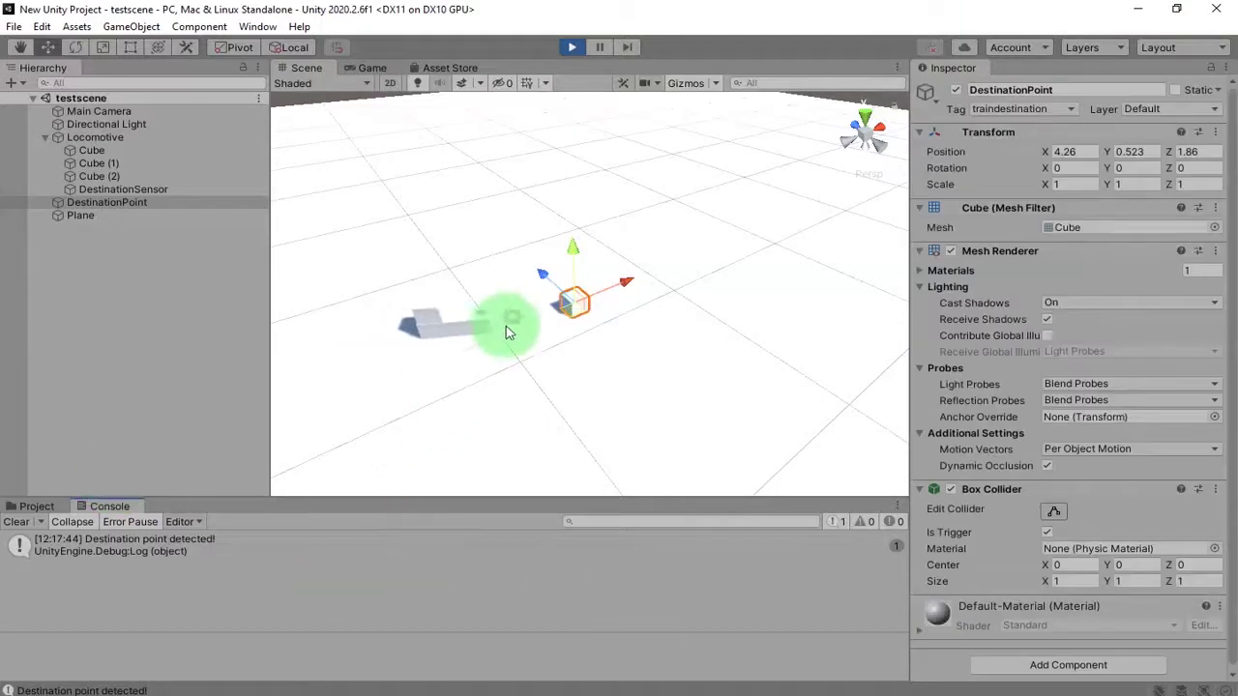
left_click_drag(575, 314, 514, 145)
left_click(563, 49)
left_click_drag(663, 312, 781, 237)
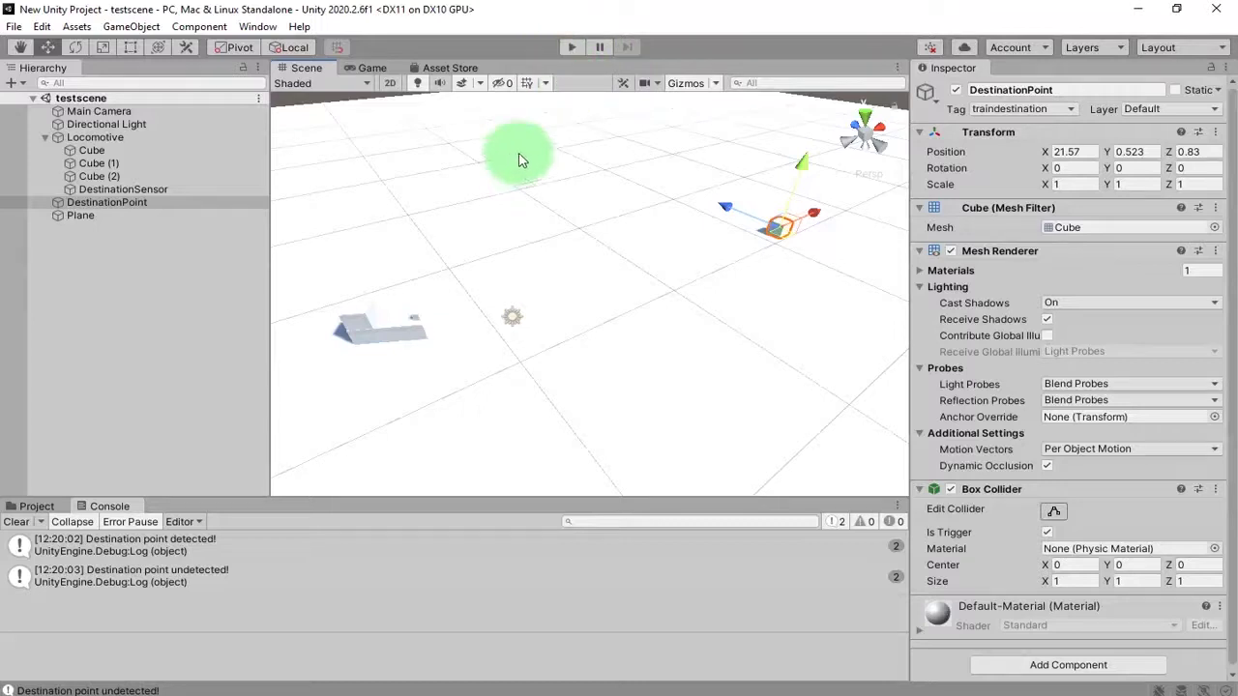
left_click(571, 46)
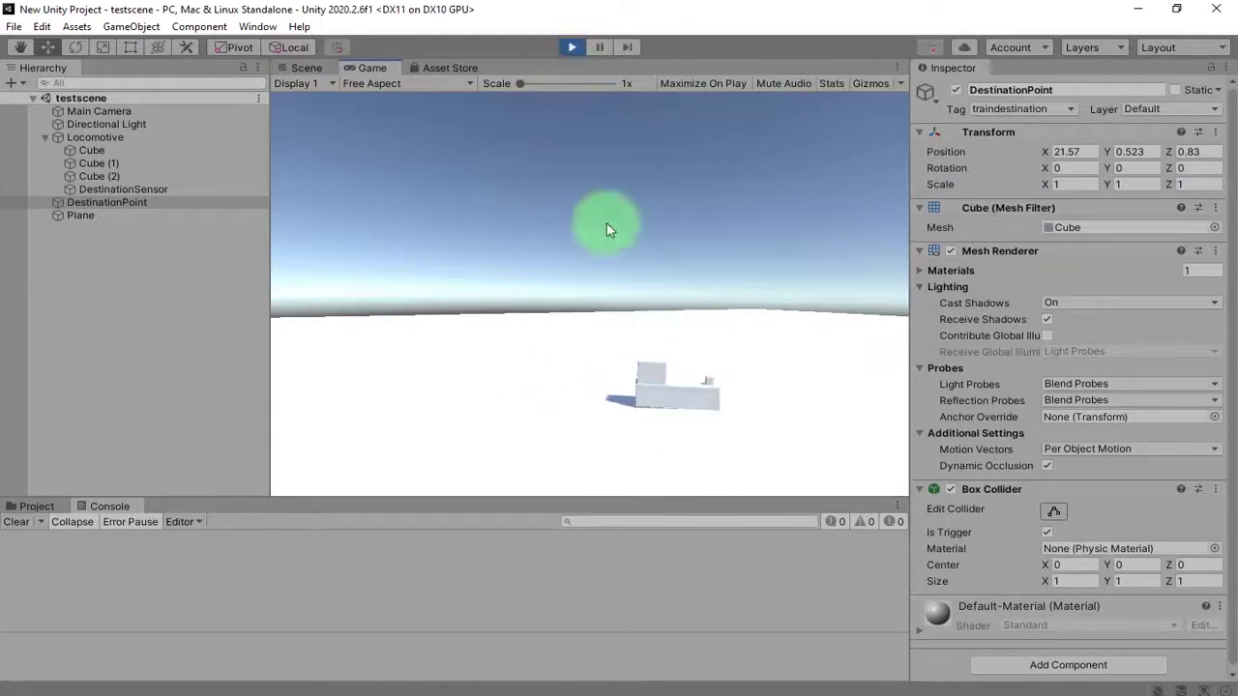
left_click(571, 47)
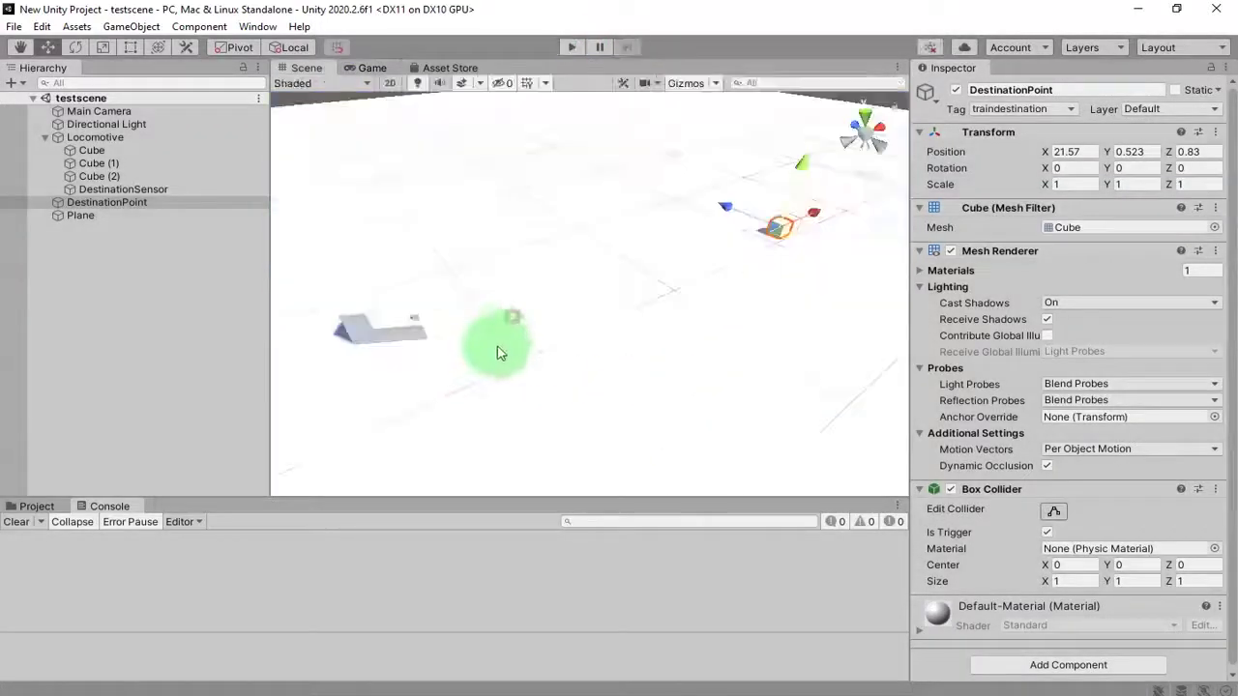
left_click_drag(781, 239, 710, 234)
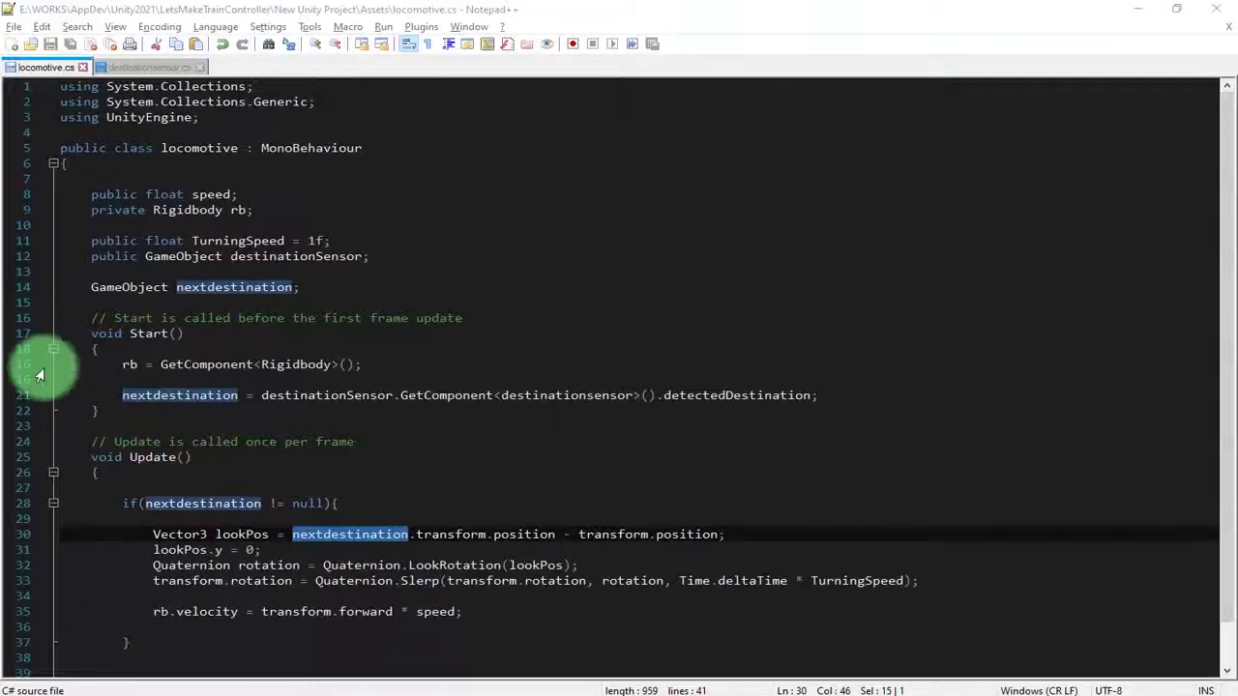
In locomotive.cs in Notepad++, move the nextdestination assignment from Start to the beginning of Update, above the null check, and save the script.
left_click(155, 395)
left_click_drag(124, 395, 865, 393)
key("ctrl+x")
left_click(169, 472)
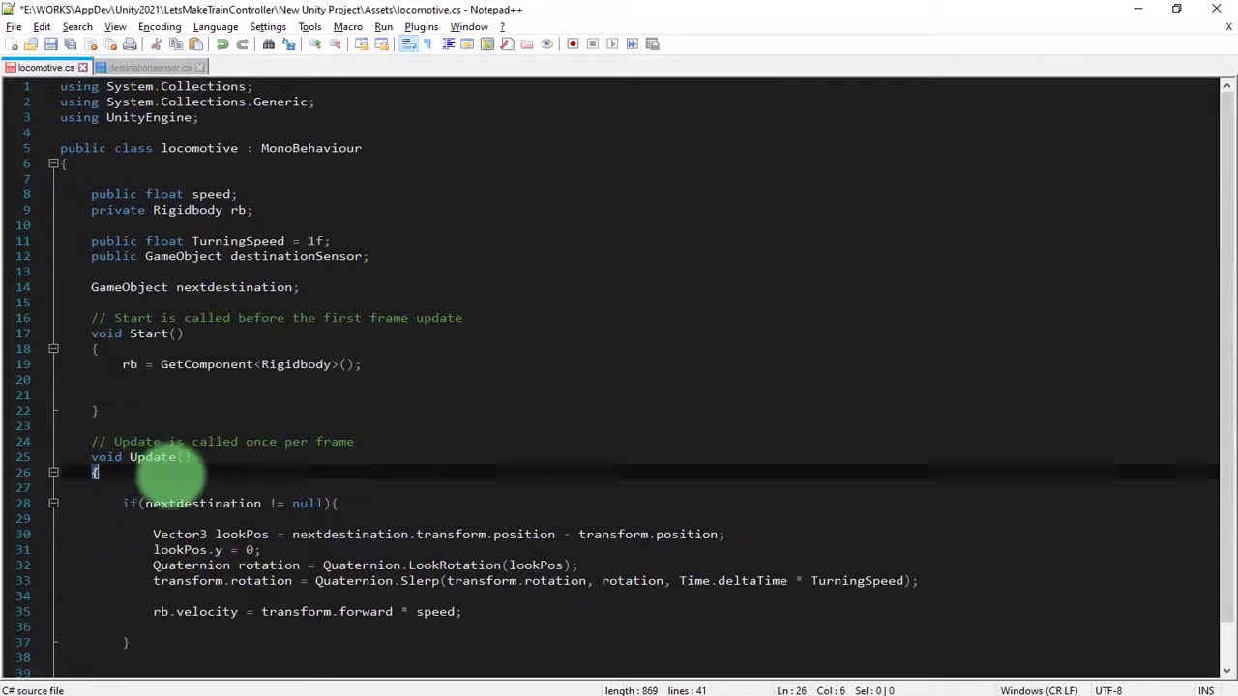
key("Return")
key("Return")
key("ctrl+v")
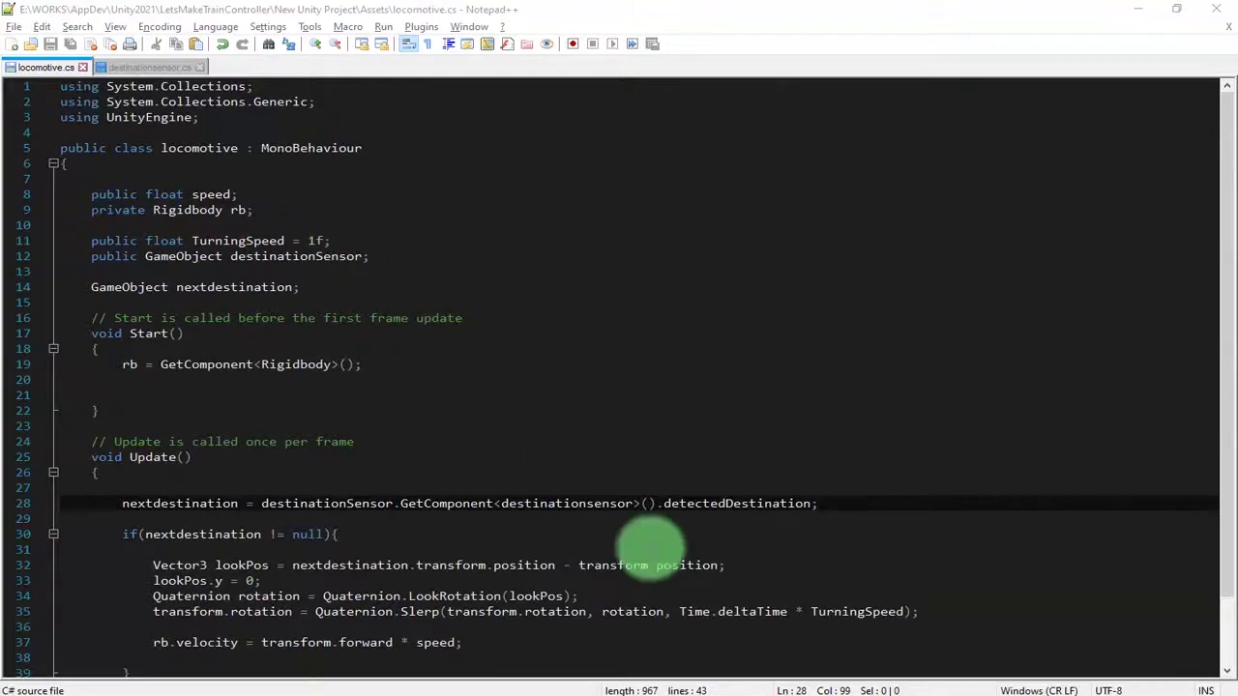
Switch to Unity and play the scene, moving DestinationPoint to about X -0.9, Z 20.16 to test the steering, and stop play mode.
left_click(160, 694)
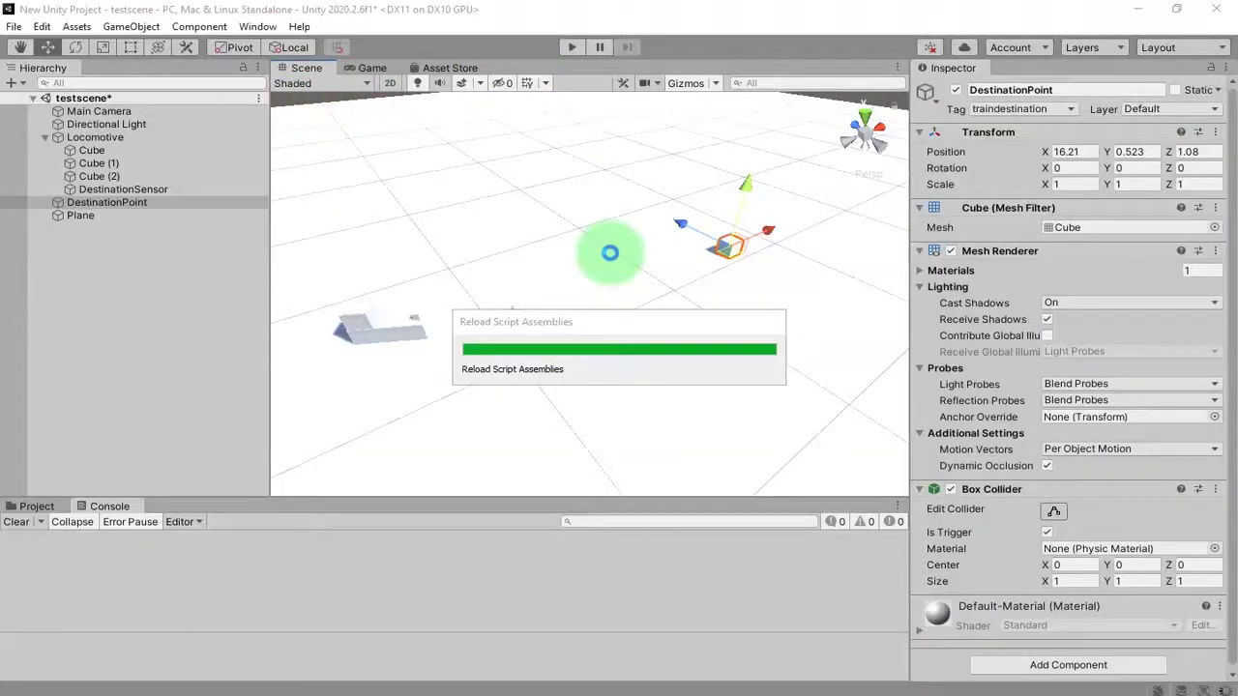
left_click(575, 47)
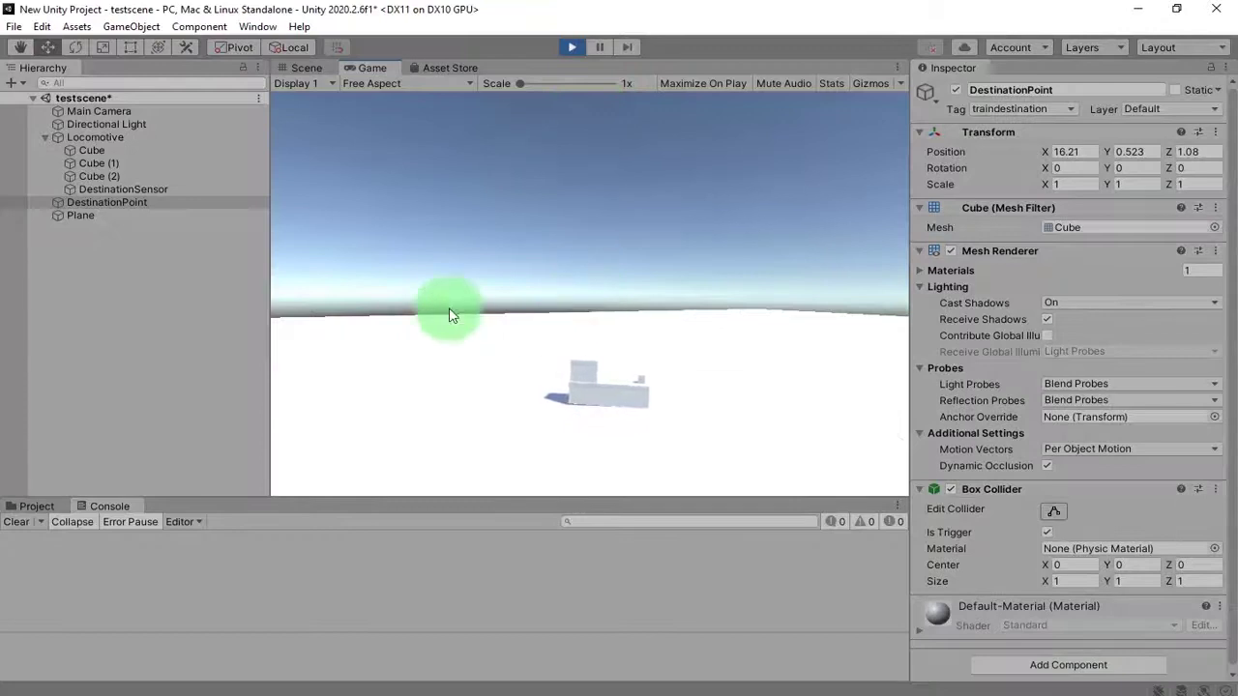
left_click(315, 67)
left_click_drag(737, 307, 382, 236)
left_click(572, 47)
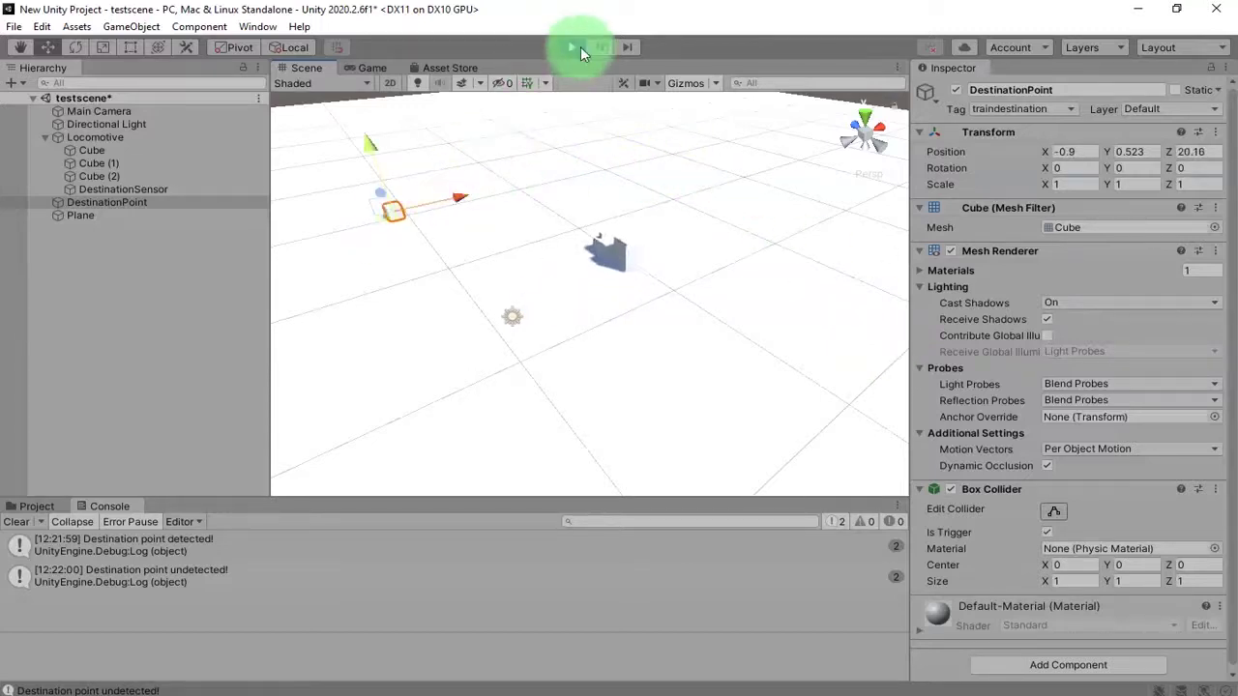
Switch to Notepad++ and examine how the nextdestination null check in Update controls the rotation lines and the rb.velocity line.
left_click(1031, 695)
scroll(402, 487, "down", 2)
left_click(248, 548)
left_click(329, 457)
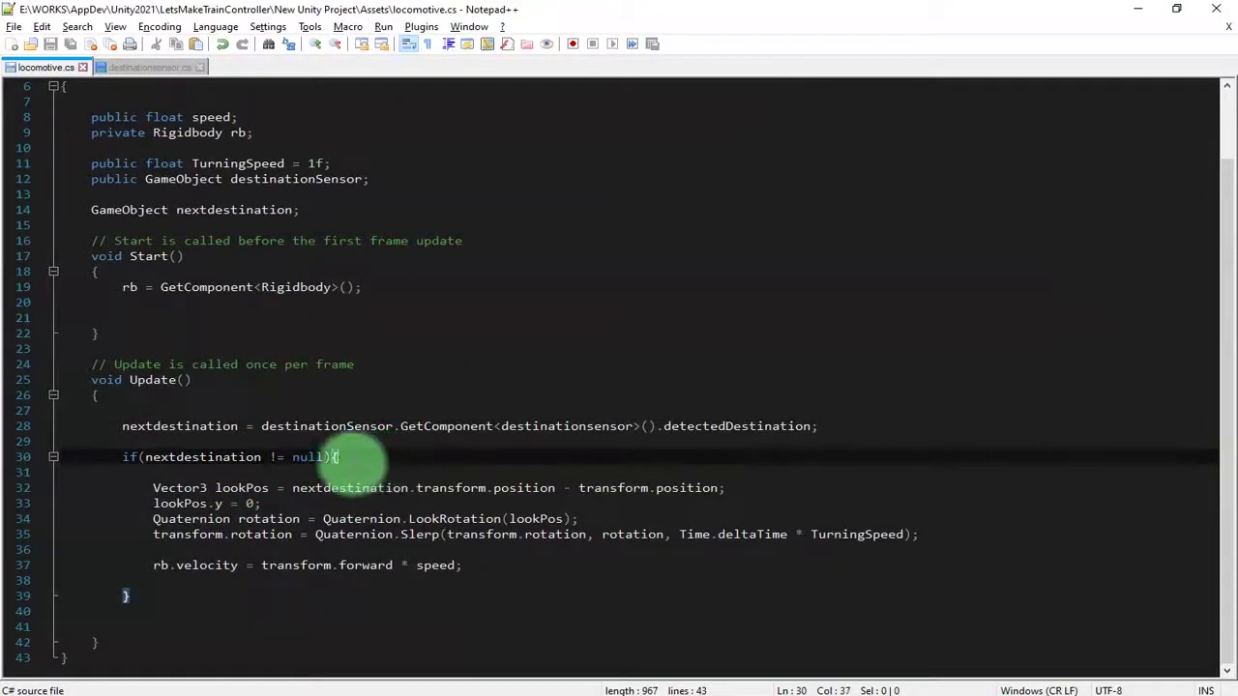
left_click(292, 534)
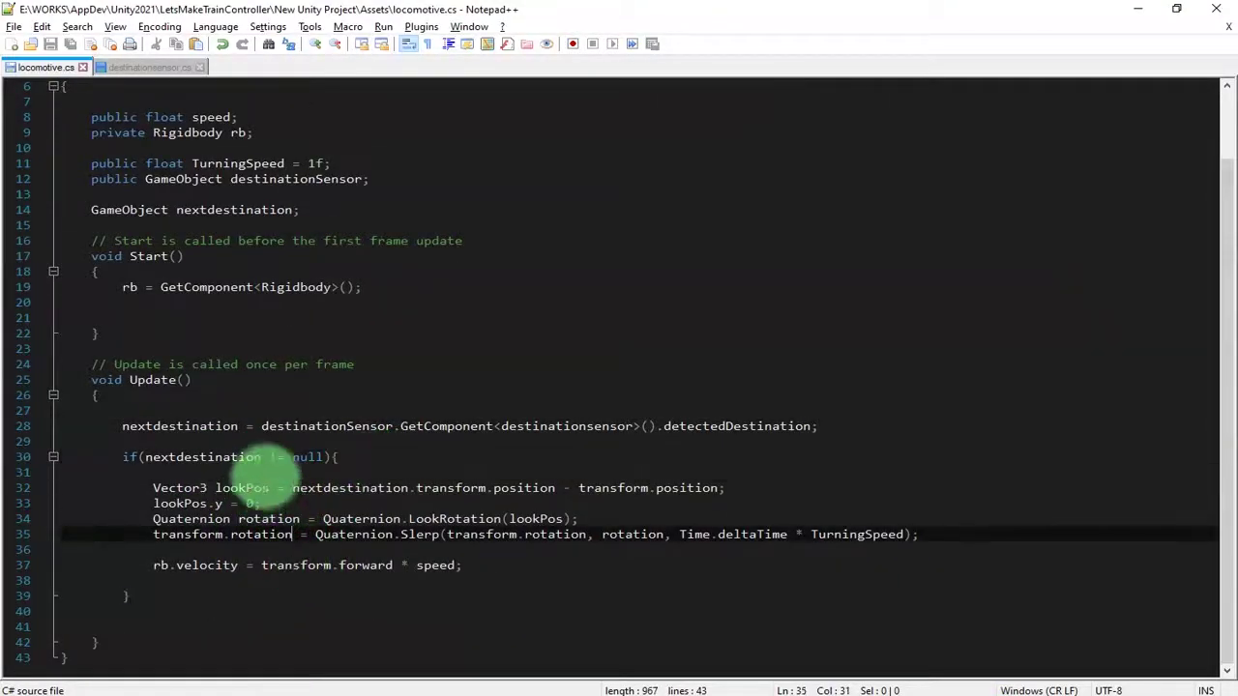
left_click(402, 454)
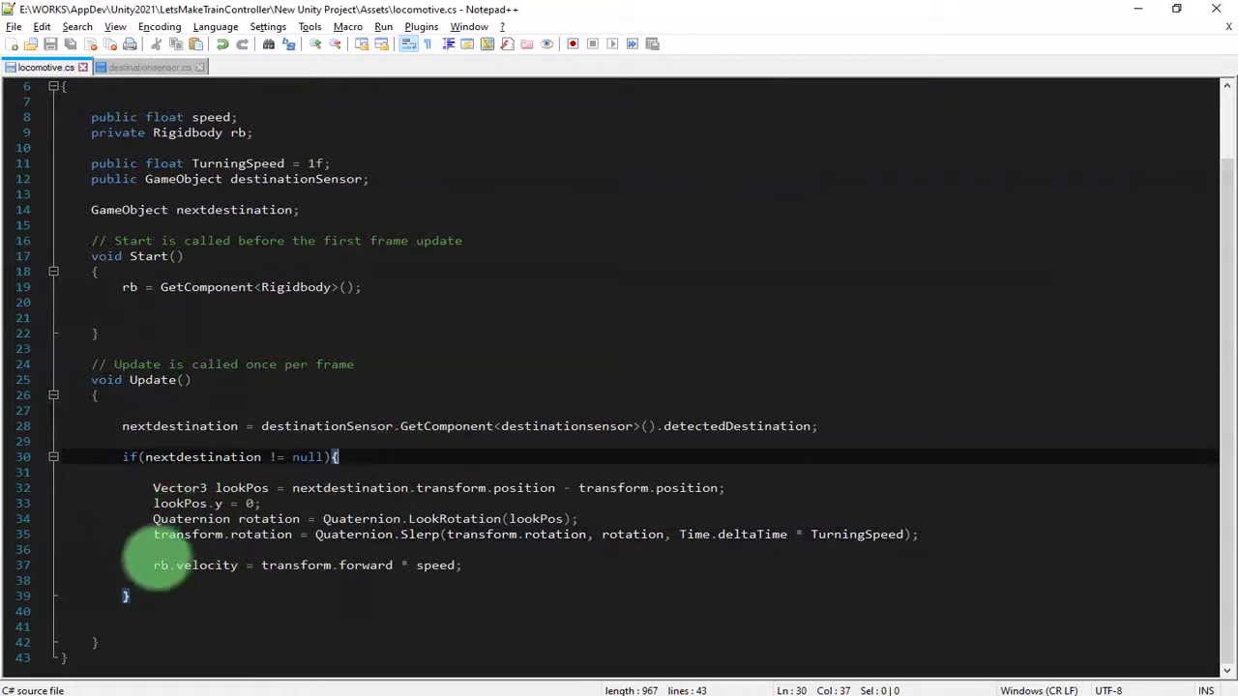
left_click_drag(153, 565, 530, 565)
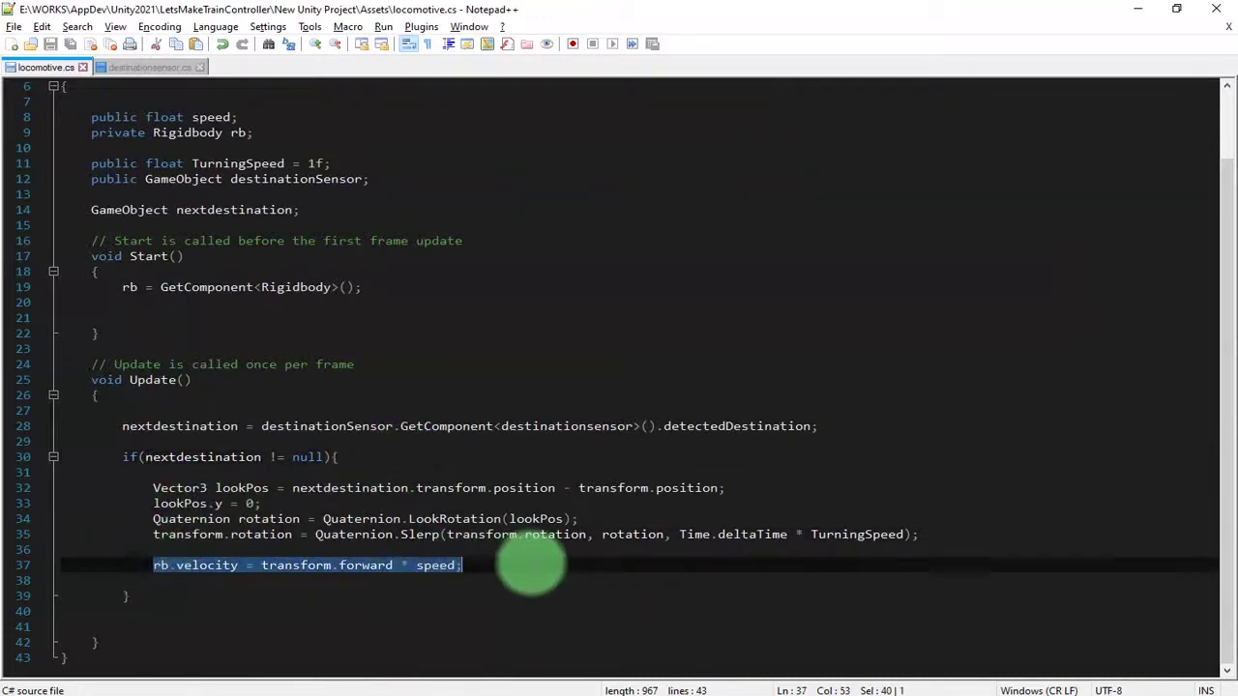
double_click(203, 459)
left_click_drag(135, 493, 955, 535)
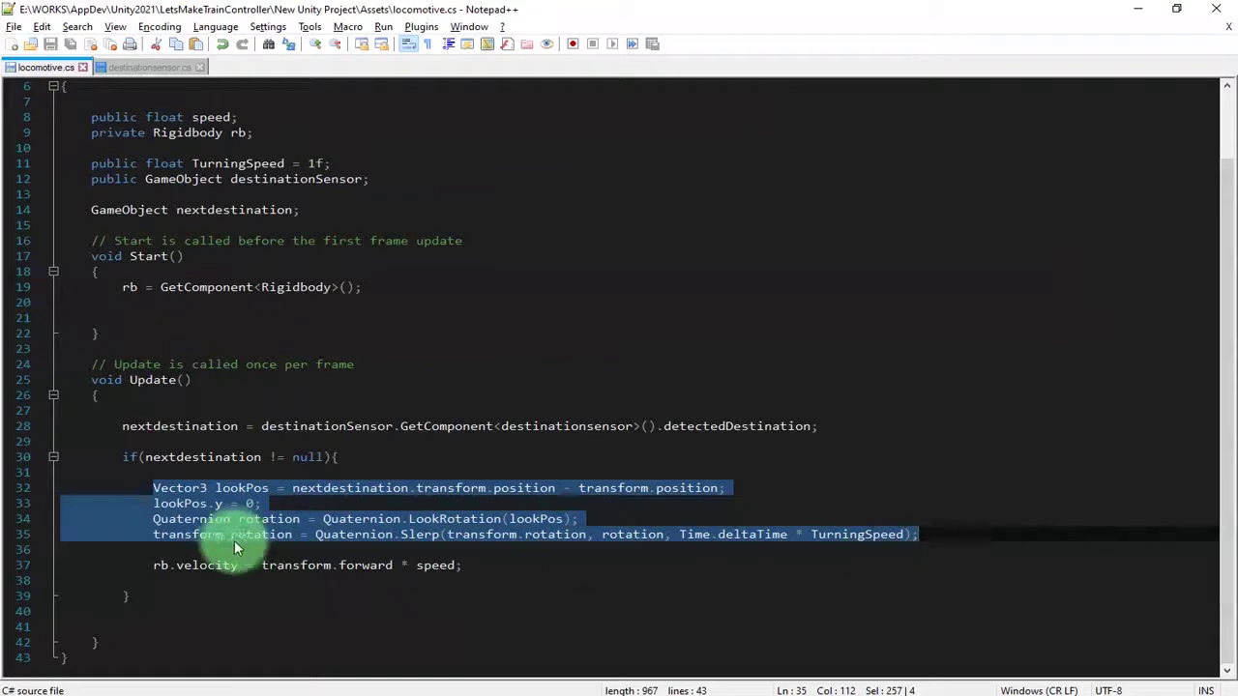
double_click(207, 566)
left_click(521, 567)
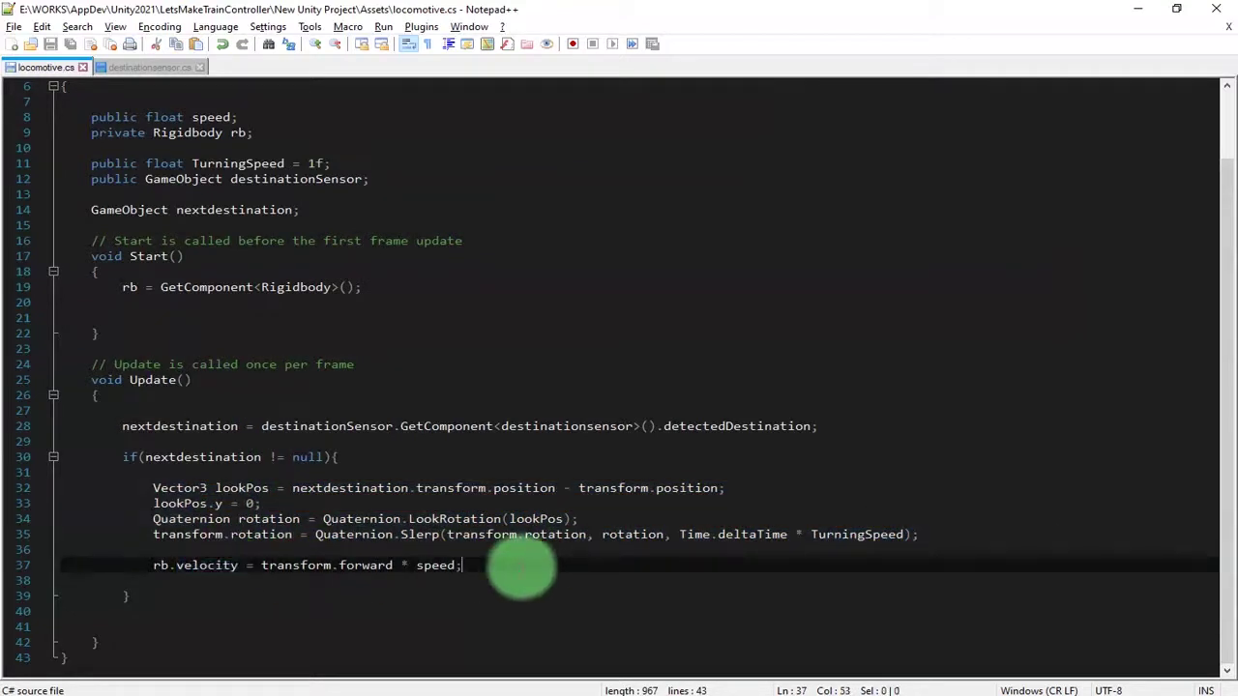
left_click(182, 567)
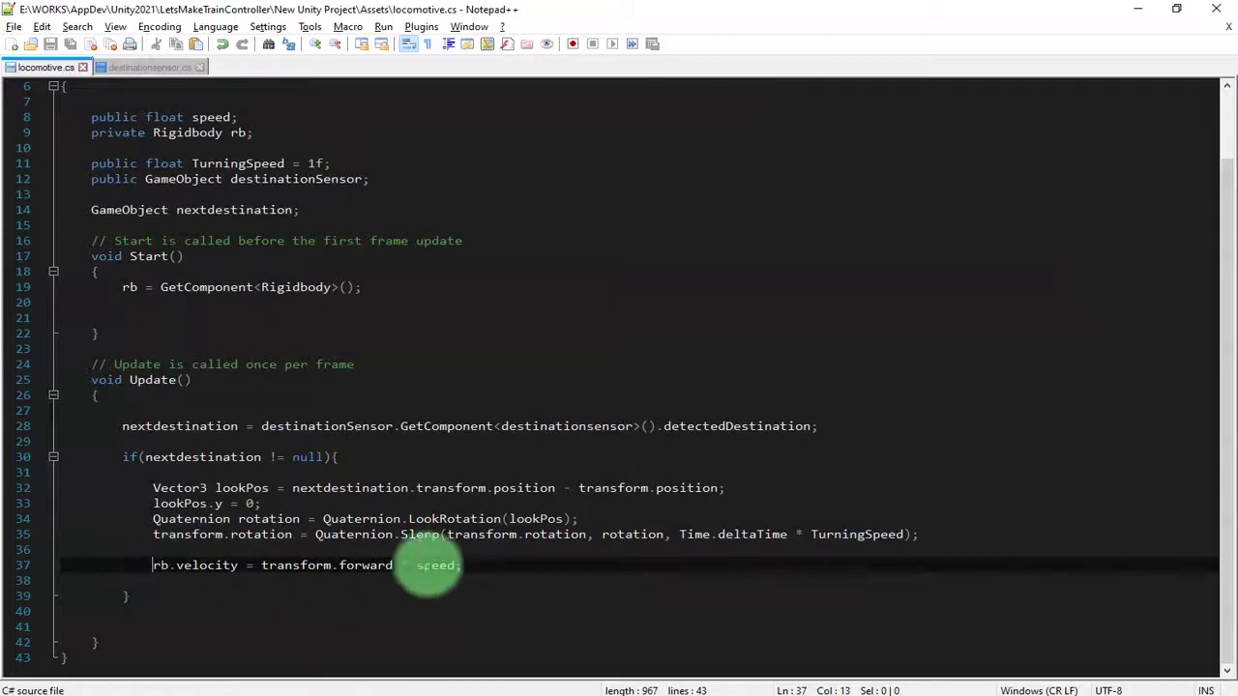
left_click(207, 566)
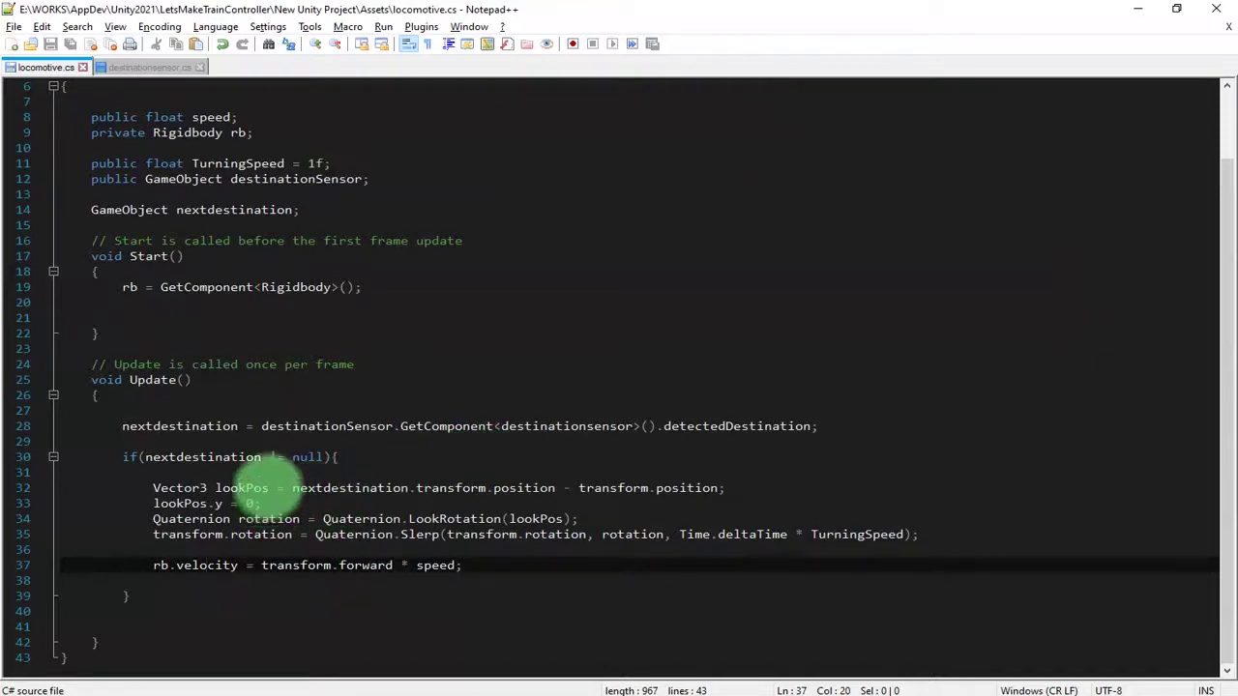
double_click(220, 456)
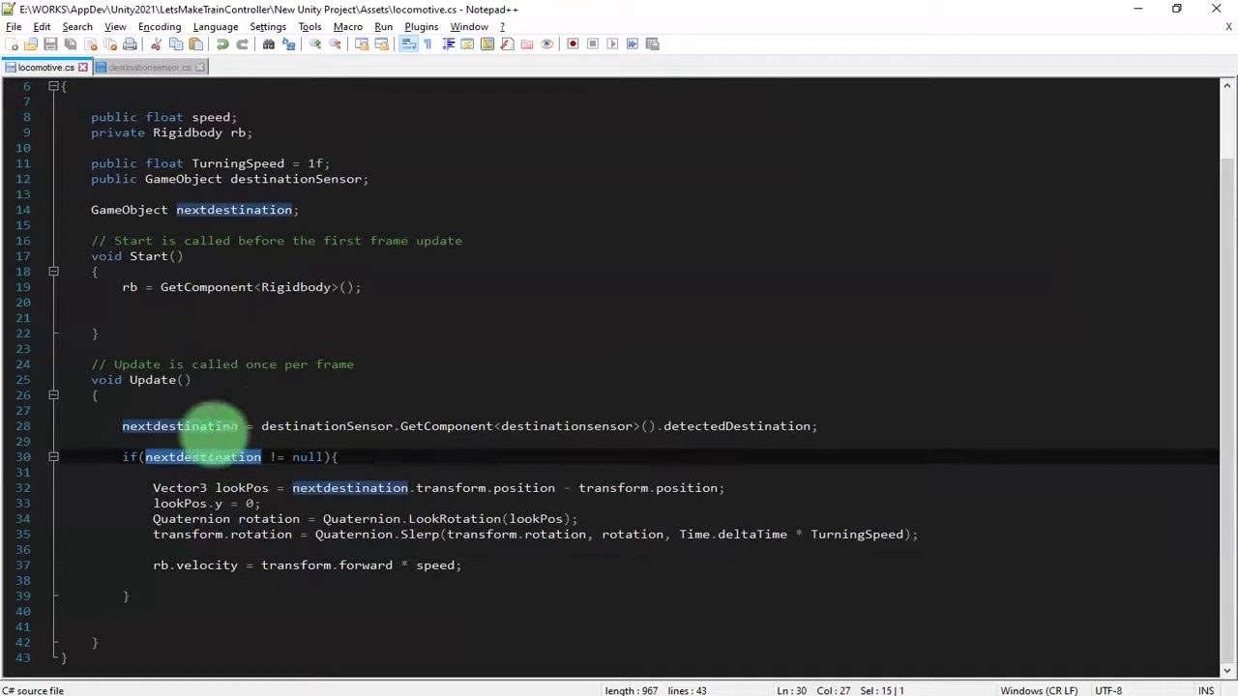
left_click(221, 457)
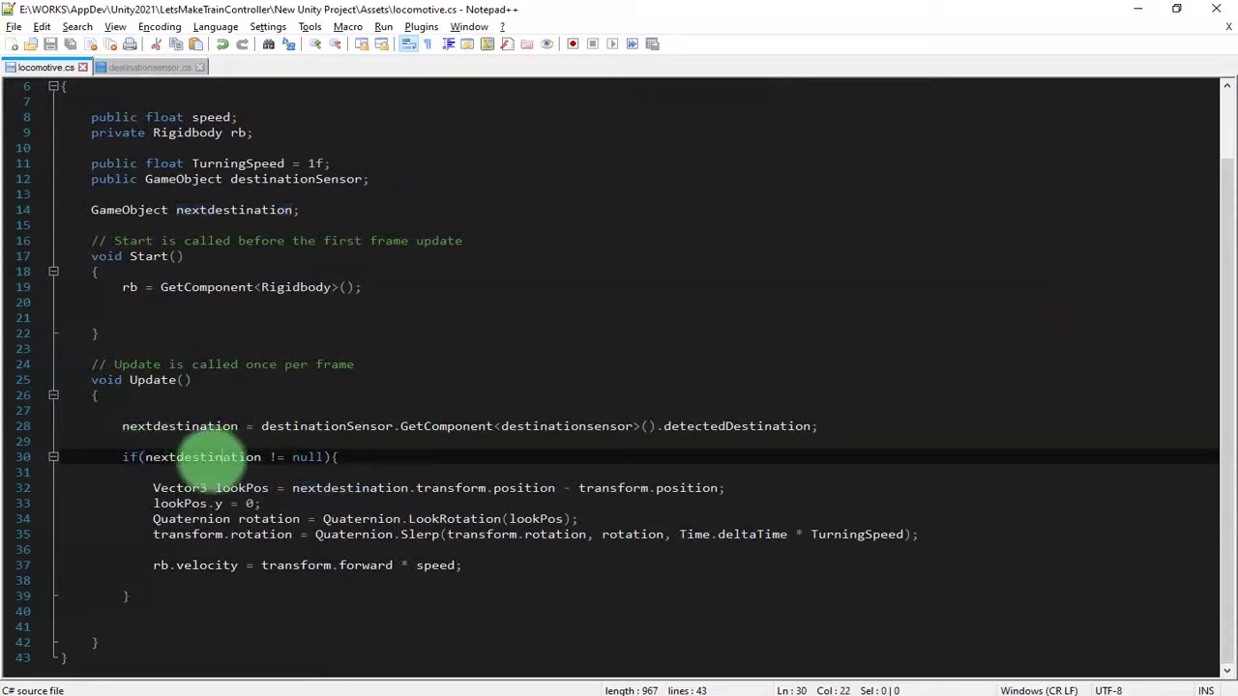
double_click(214, 458)
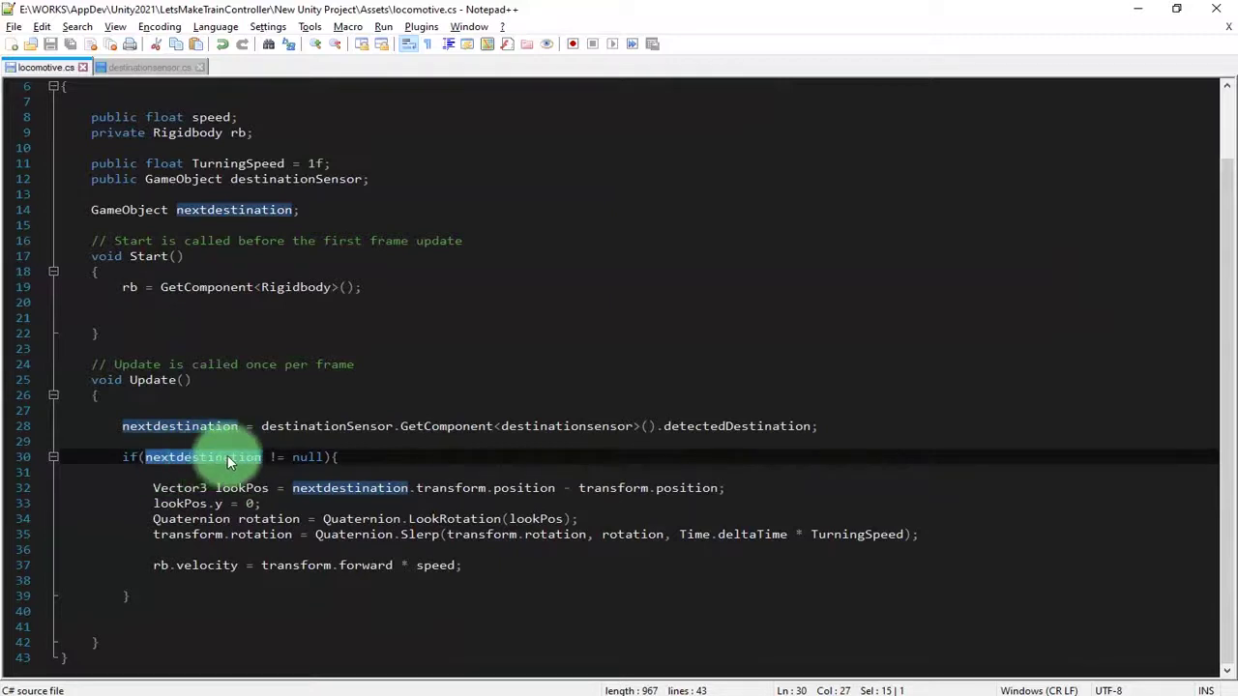
In locomotive.cs, add Console.Log(nextdestination); between the nextdestination assignment and the null check in Update, and save the script.
left_click(884, 425)
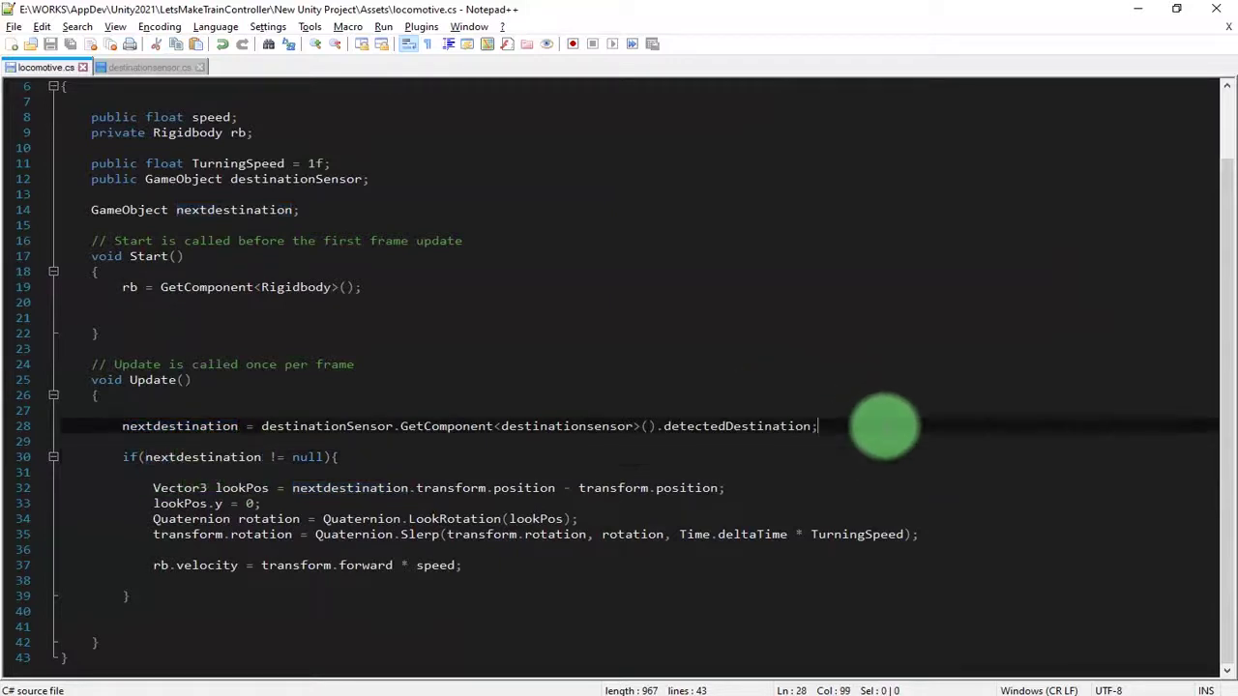
key("Return")
key("Return")
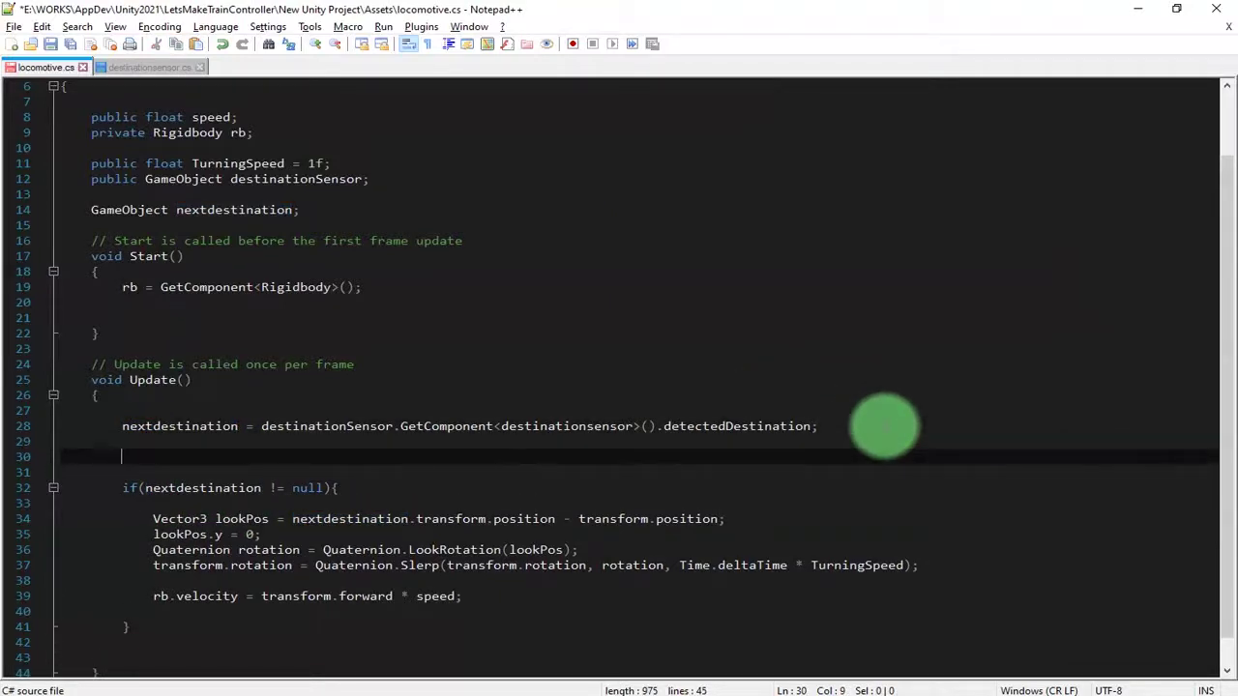
type("D")
key("BackSpace")
type("Cons")
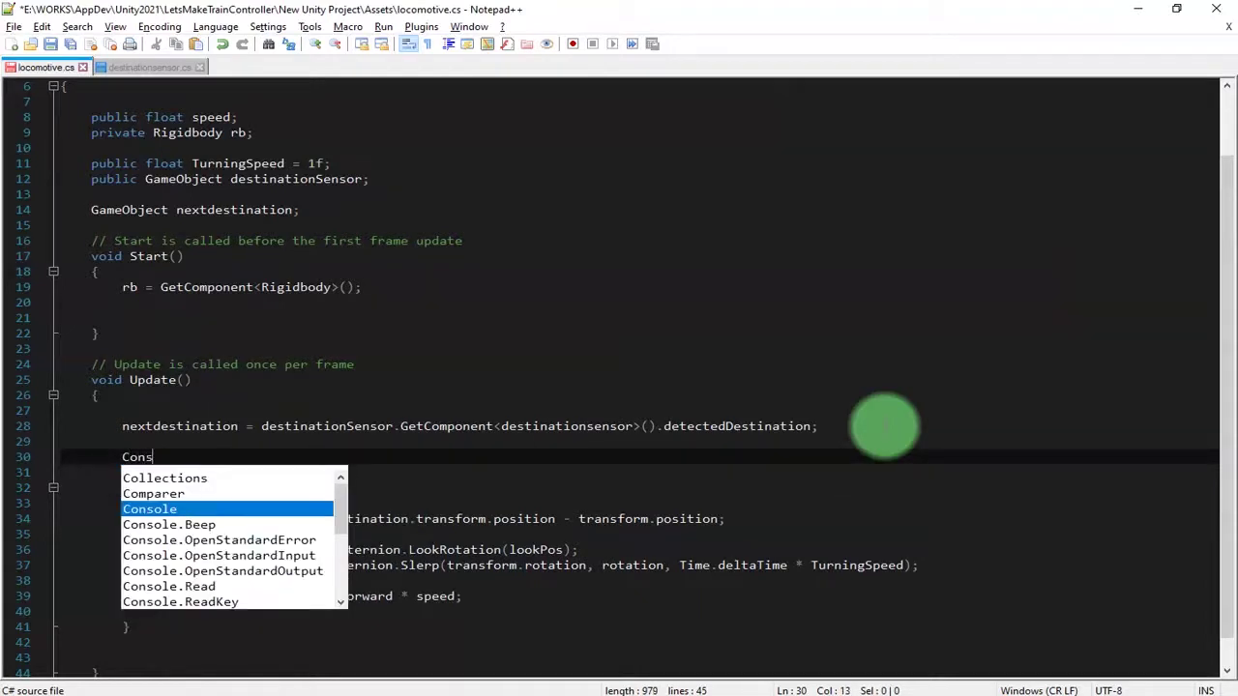
key("Return")
type(".Log(nextdestination")
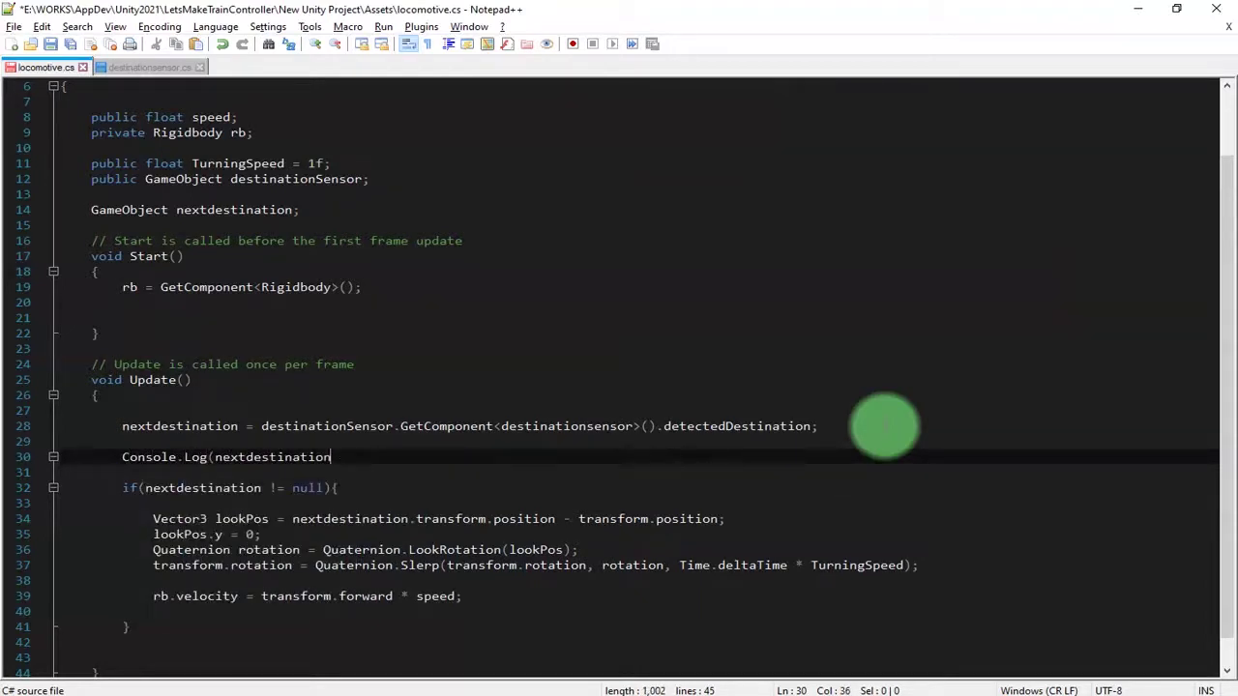
key("BackSpace")
type("(l")
key("BackSpace")
type(";")
key("ctrl+s")
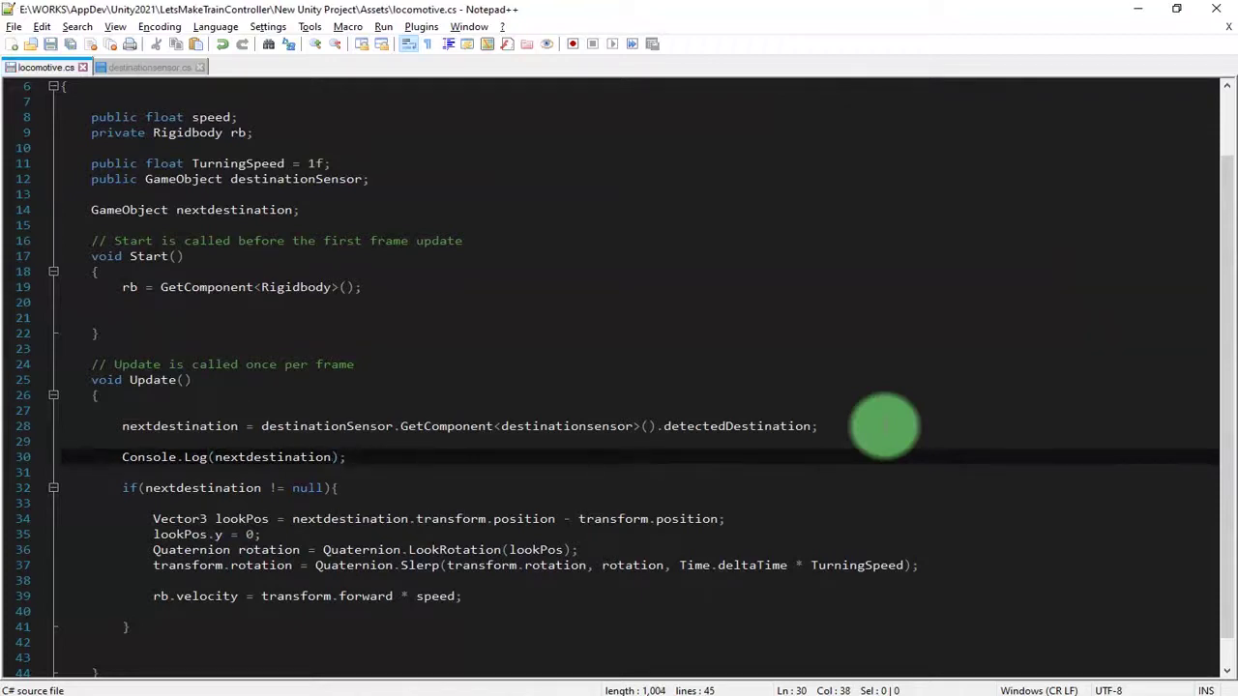
Switch to Unity, open locomotive.cs from the console's compile error, replace Console with Debug in the log line, and save the script.
key("alt+Tab")
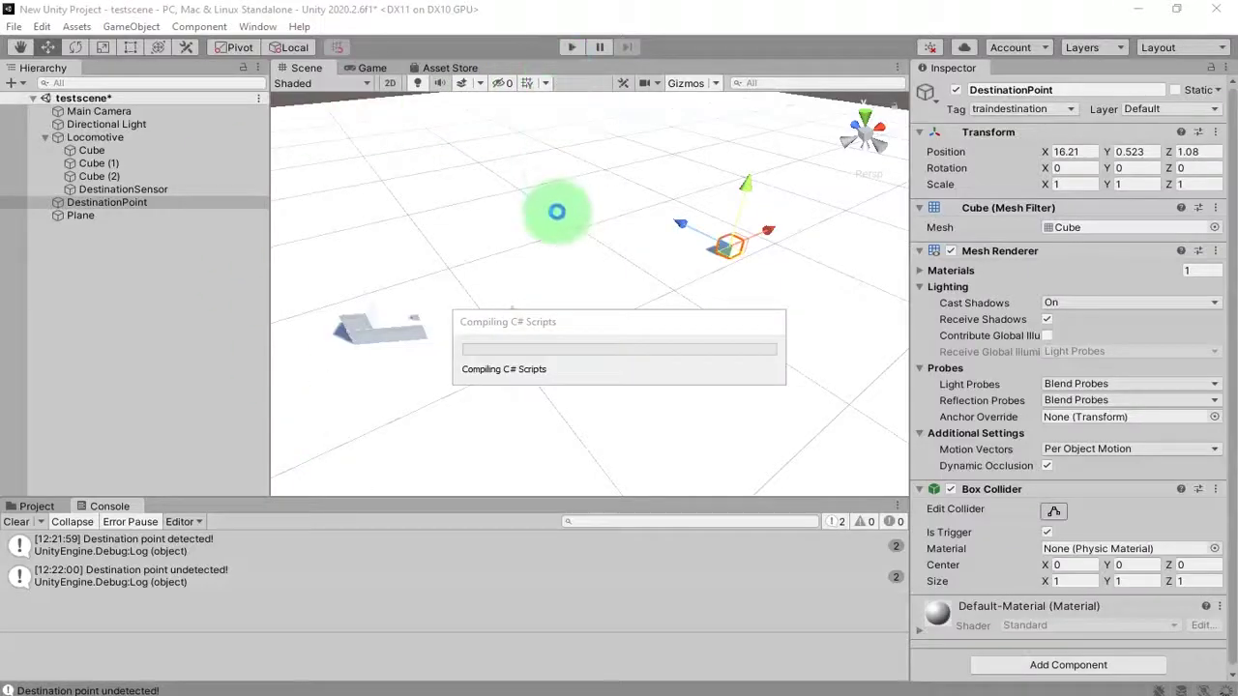
left_click(362, 607)
double_click(484, 609)
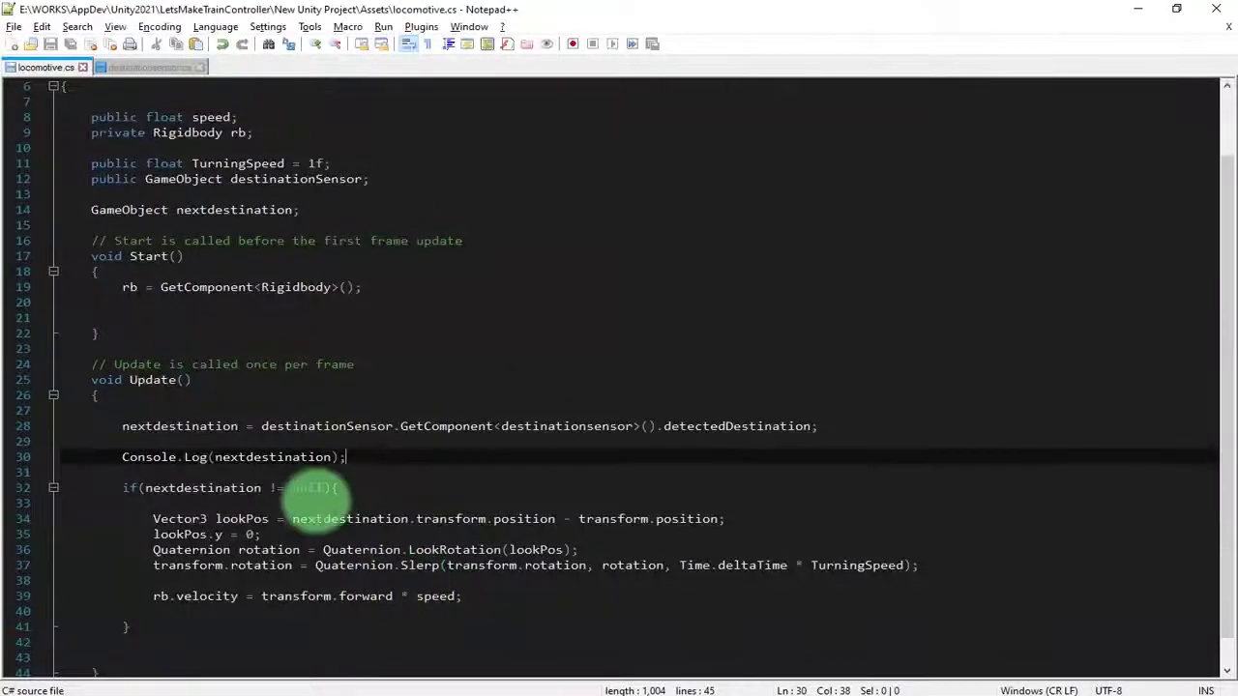
triple_click(136, 462)
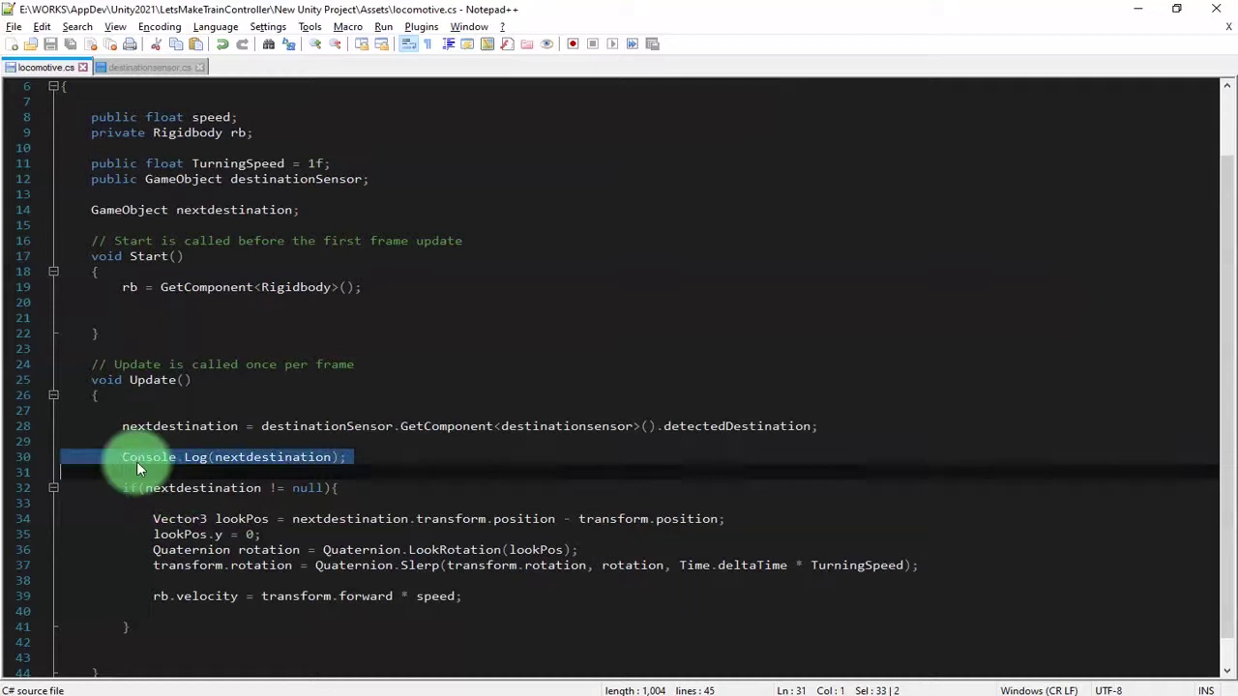
double_click(136, 462)
type("Debug")
key("ctrl+s")
Switch to Unity, play the scene to check which object nextdestination logs in the console, and stop play mode.
key("alt+Tab")
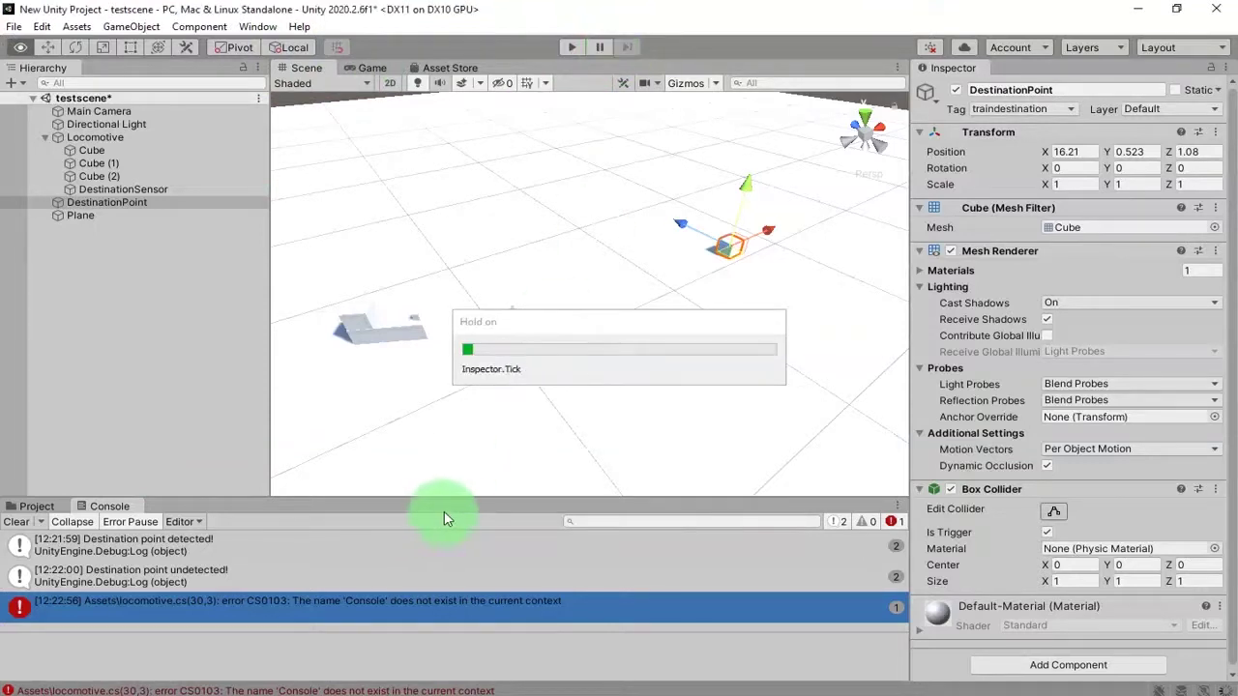
left_click(571, 46)
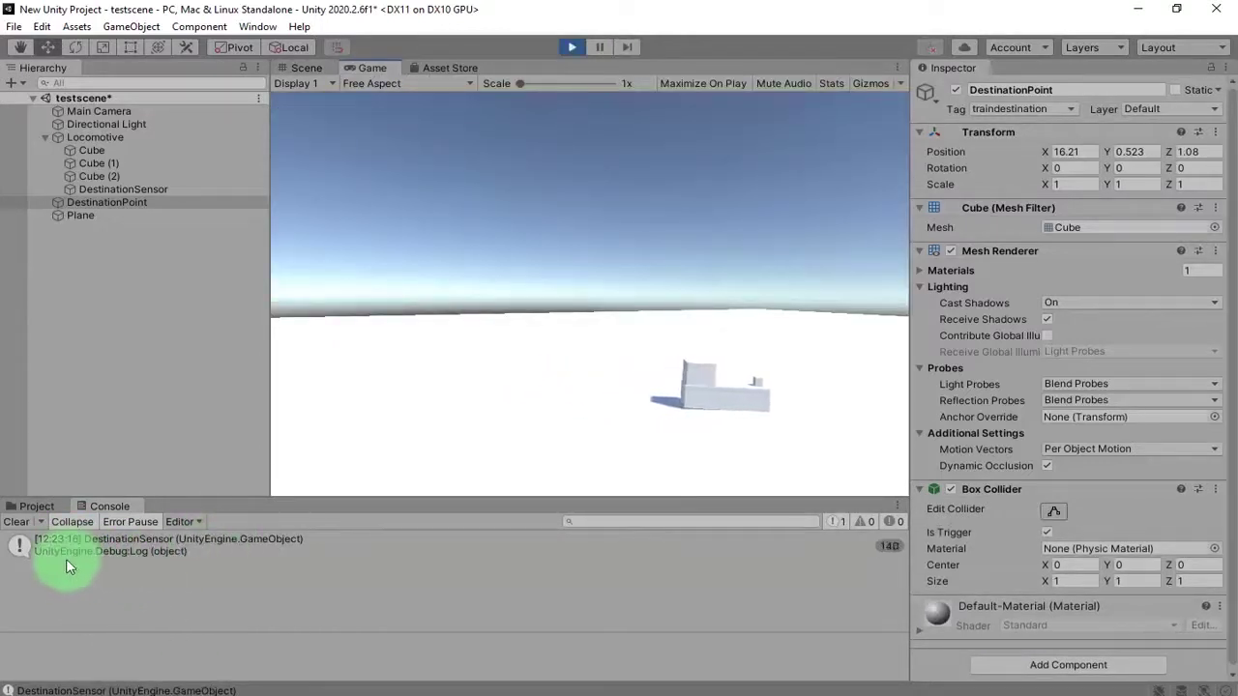
left_click(570, 48)
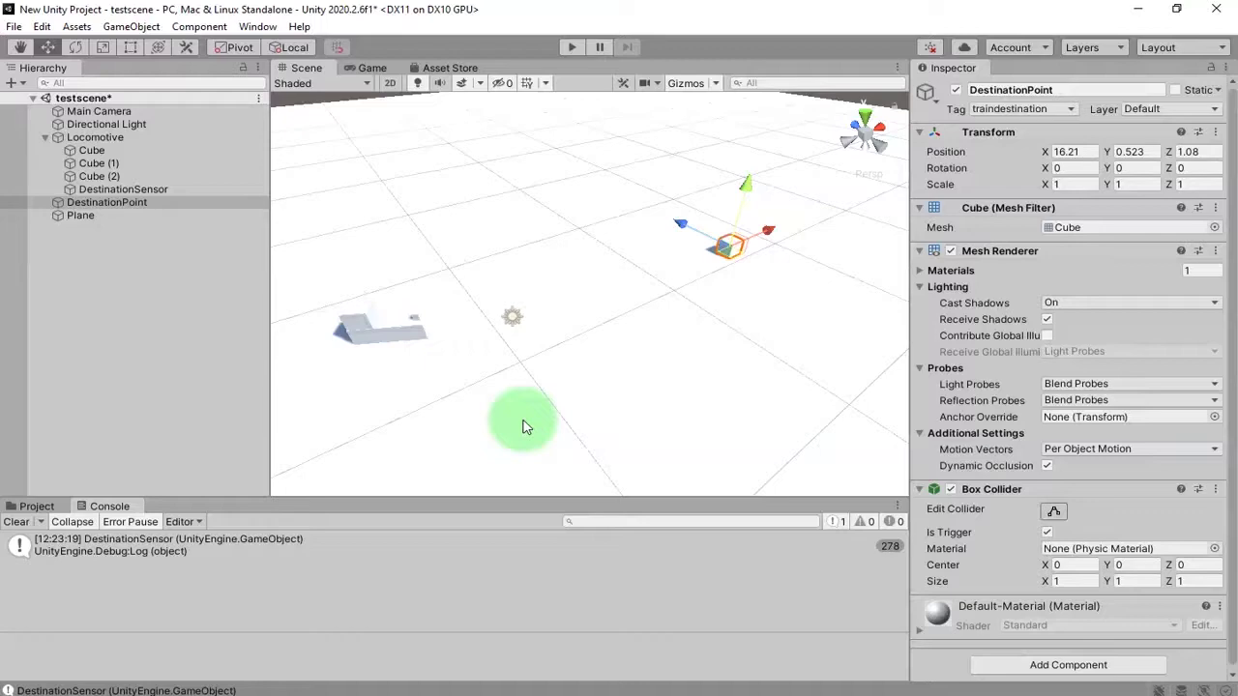
Switch to Notepad++, comment out the rb.velocity line inside the null check in Update of locomotive.cs, and save the script.
key("alt+Tab")
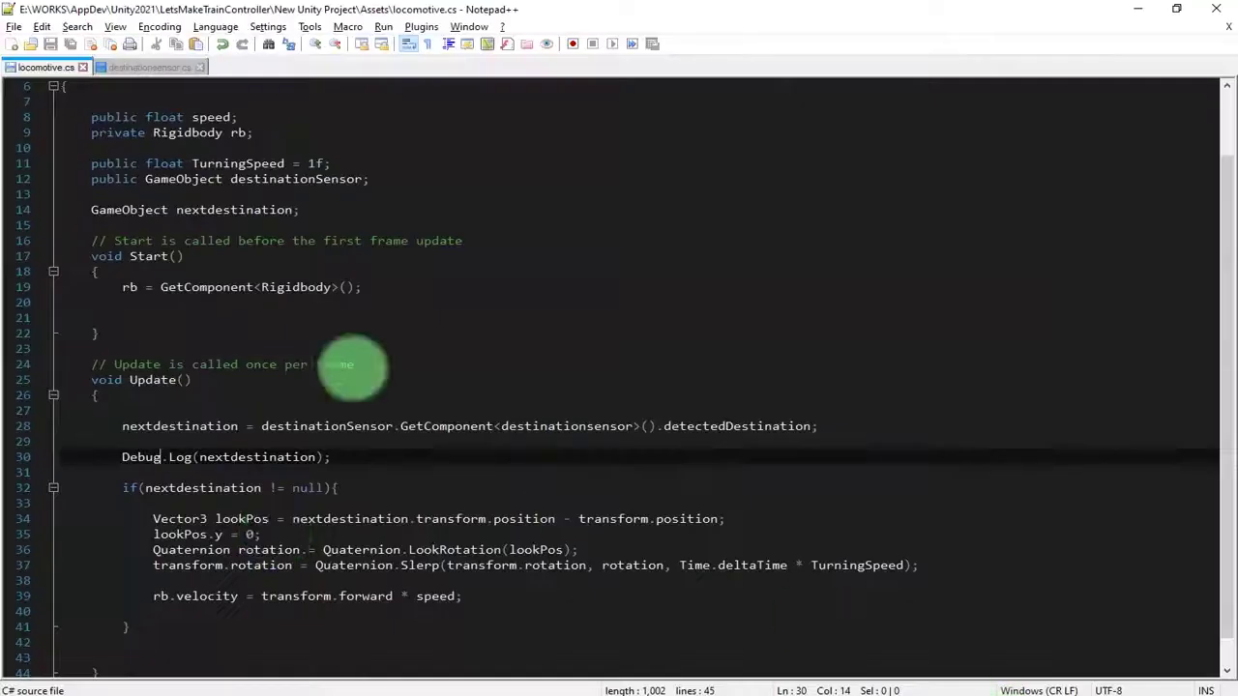
left_click(199, 596)
left_click(153, 593)
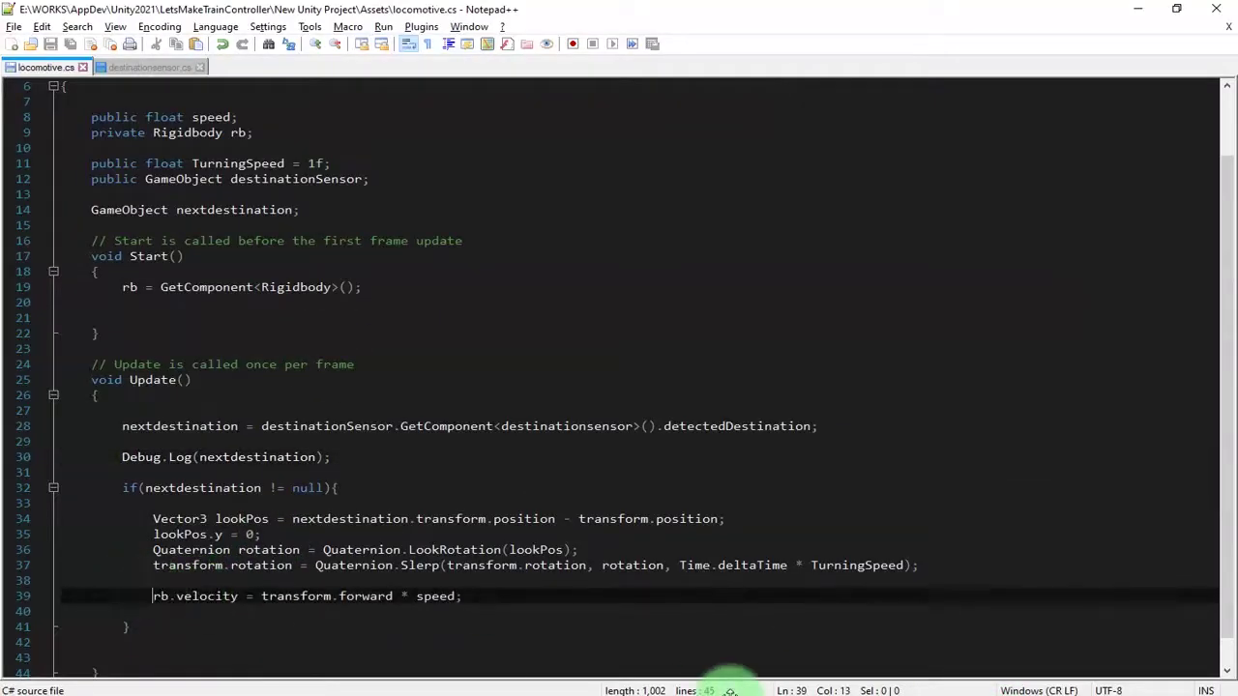
type("//")
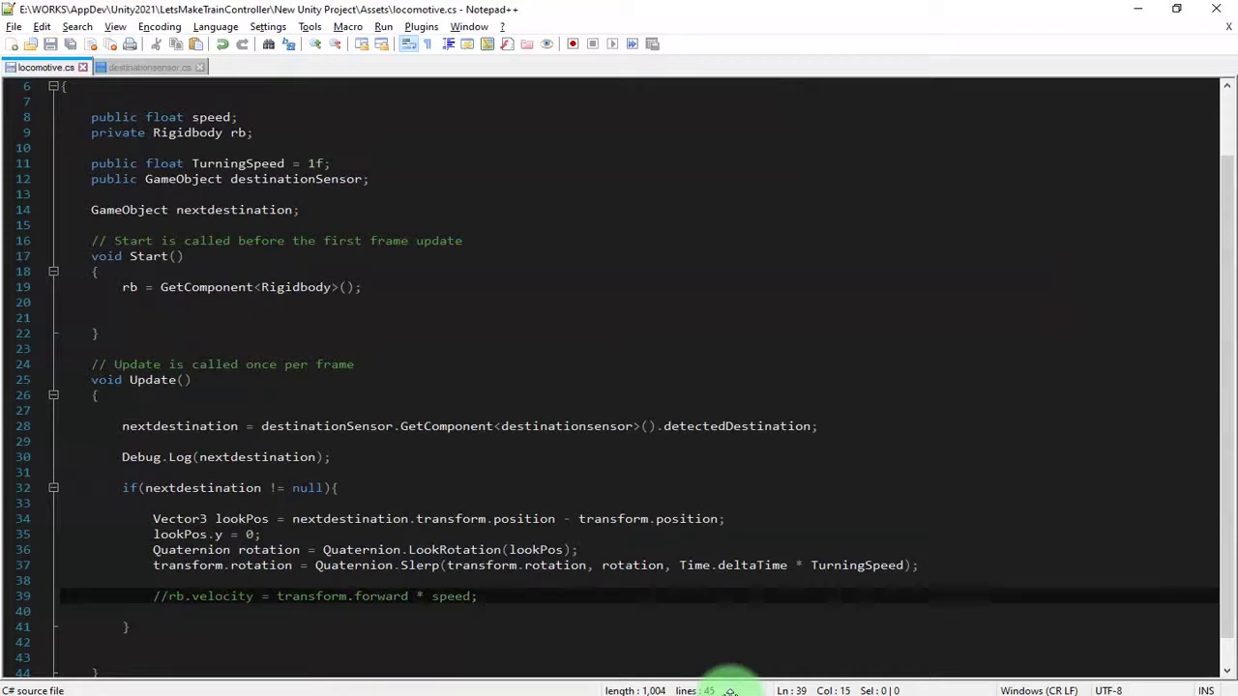
Switch to Unity and play the scene, moving DestinationPoint near the sensor and away again to check the logged destination, then stop play mode.
left_click(721, 694)
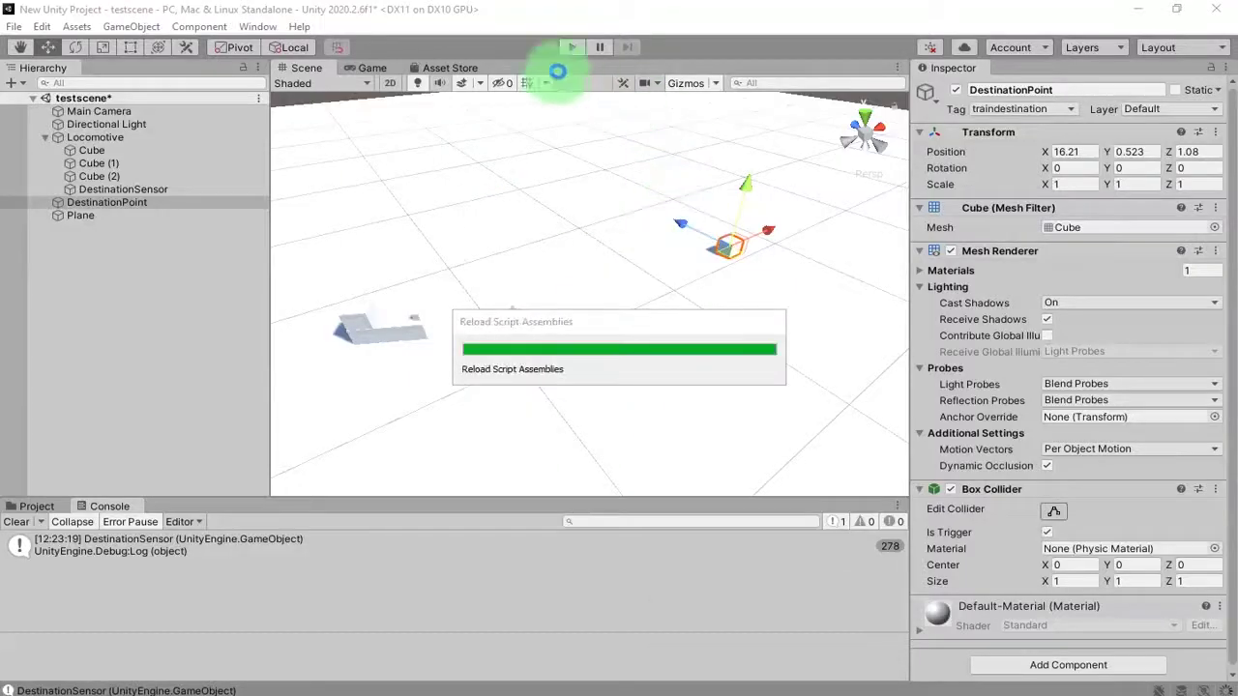
left_click(567, 46)
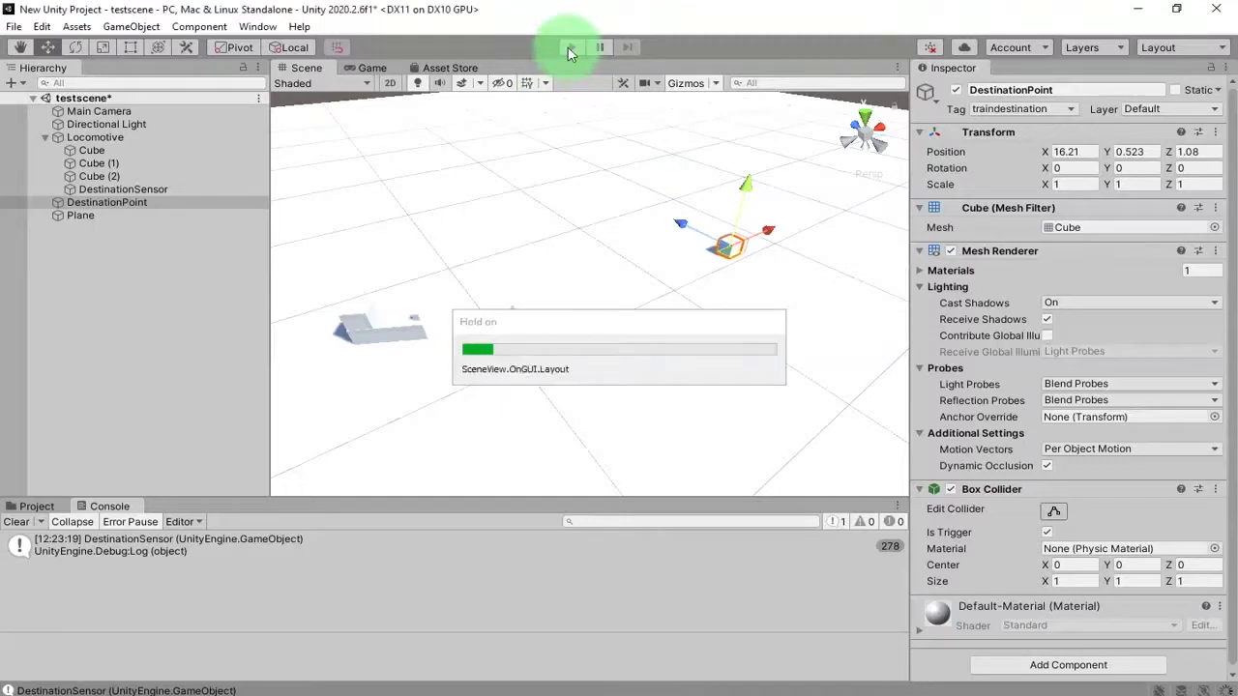
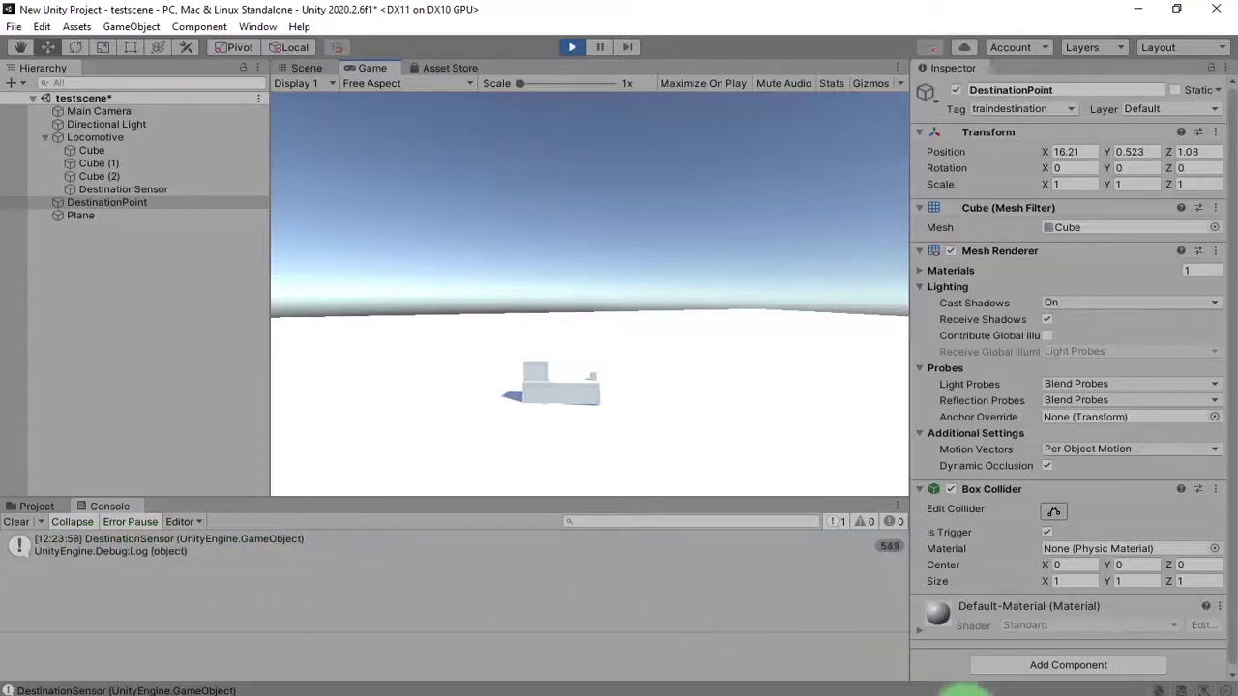
left_click(31, 506)
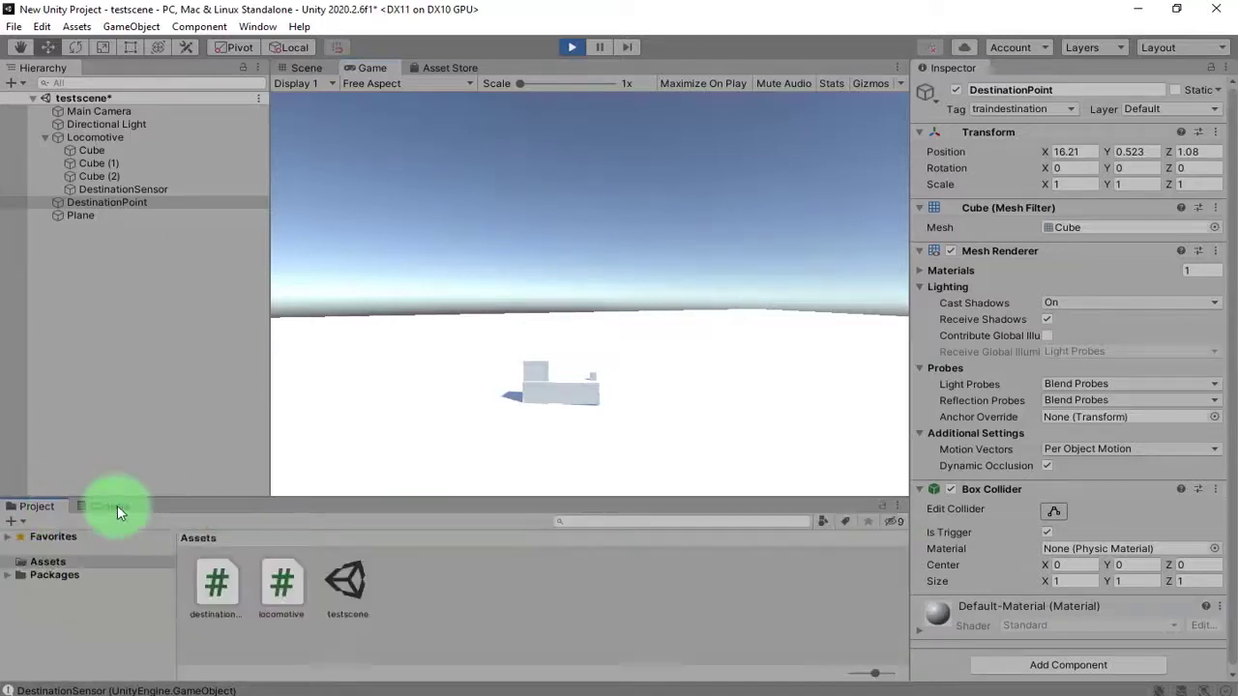
left_click(105, 506)
left_click(303, 67)
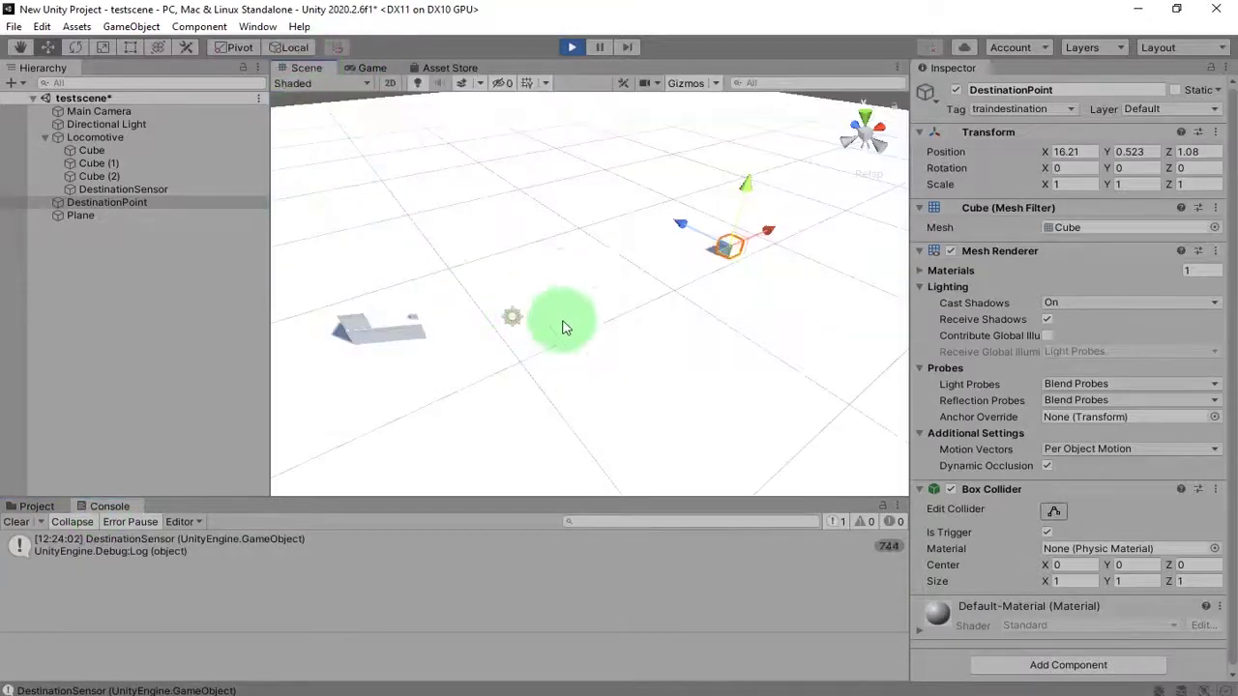
left_click_drag(725, 263, 500, 346)
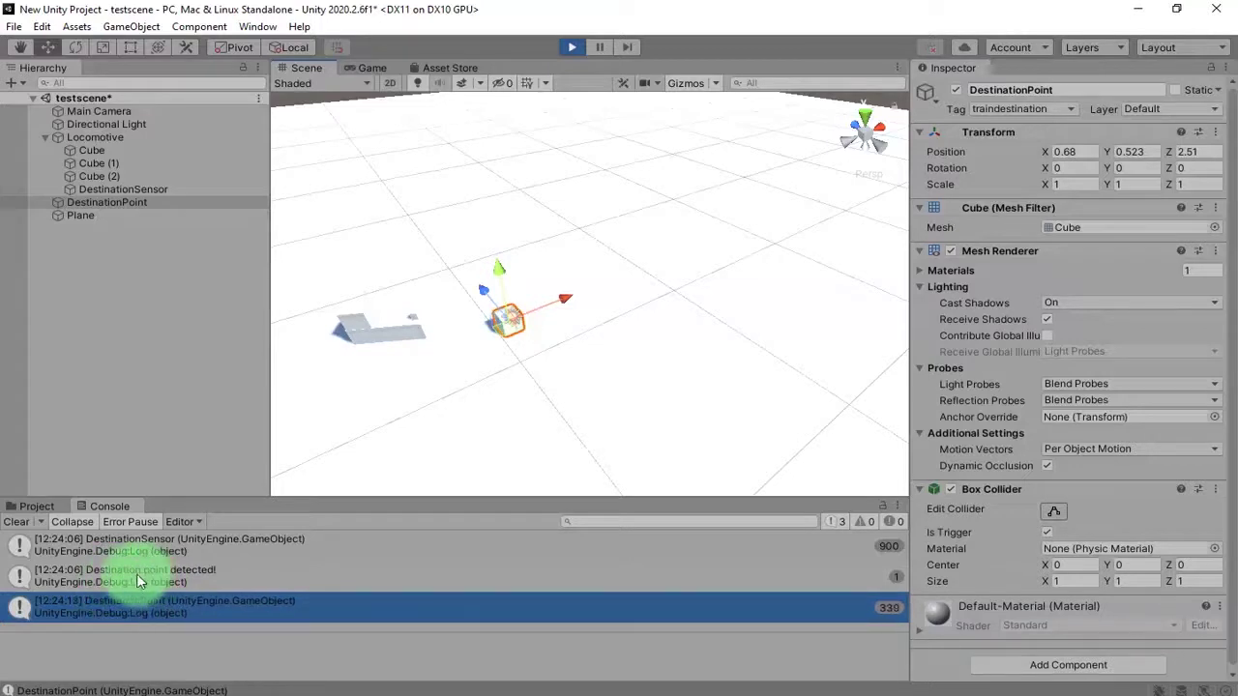
left_click_drag(484, 323, 651, 219)
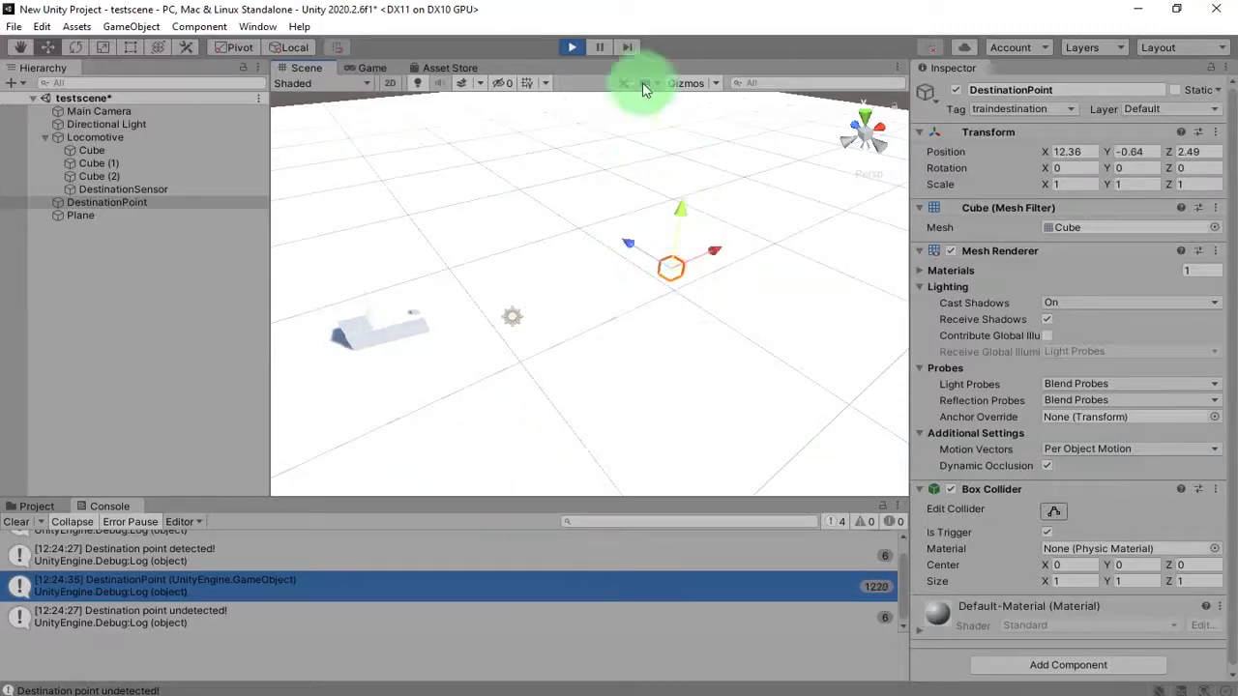
left_click(569, 48)
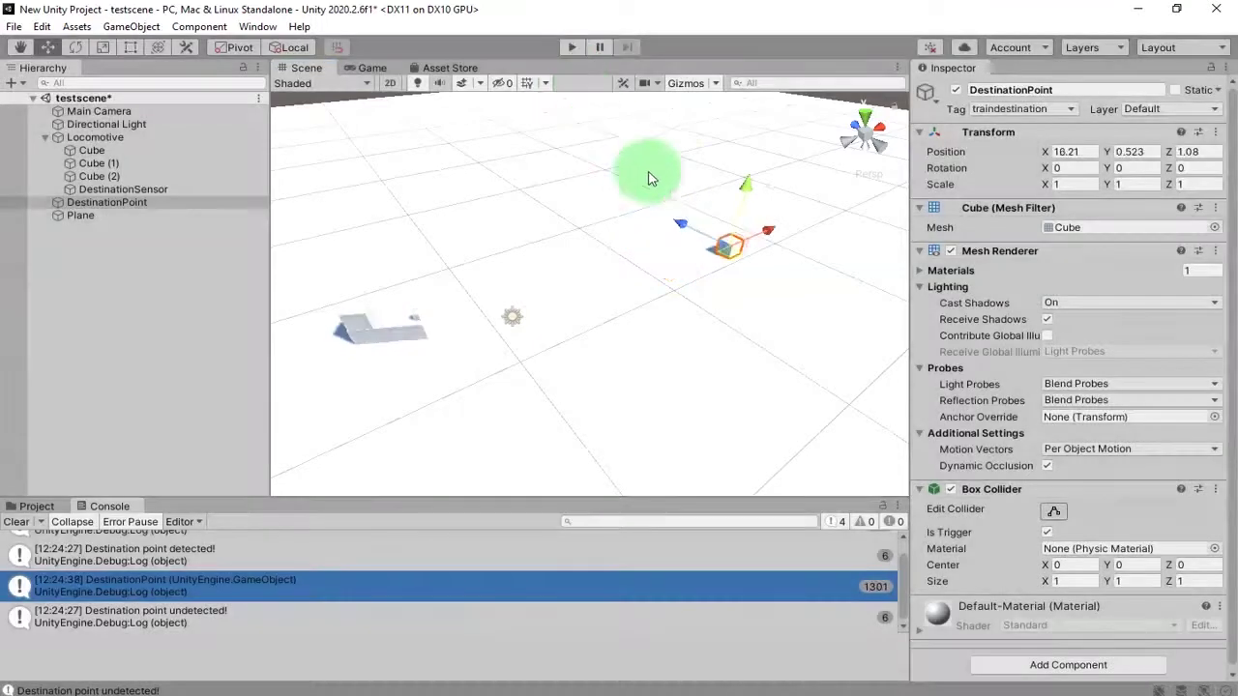
Switch to Notepad++, delete the Debug.Log(nextdestination) line from Update in locomotive.cs, and save the script.
key("alt+Tab")
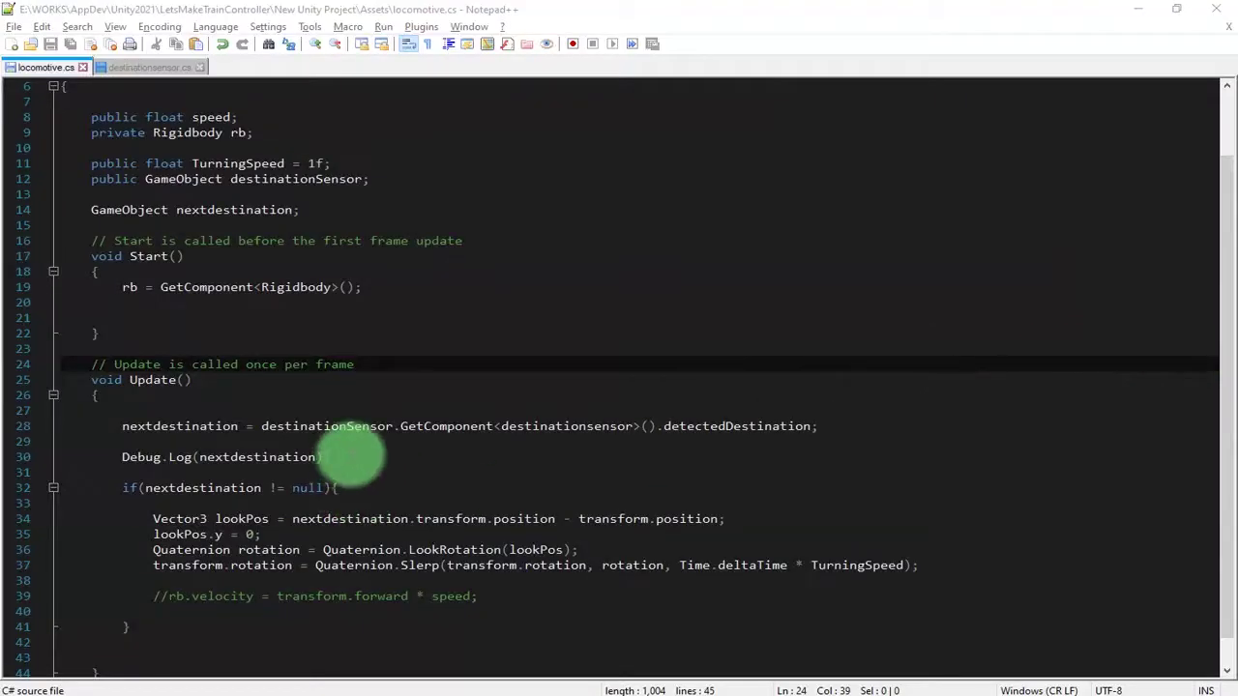
left_click(556, 441)
key("shift+Down")
key("shift+End")
key("Delete")
key("BackSpace")
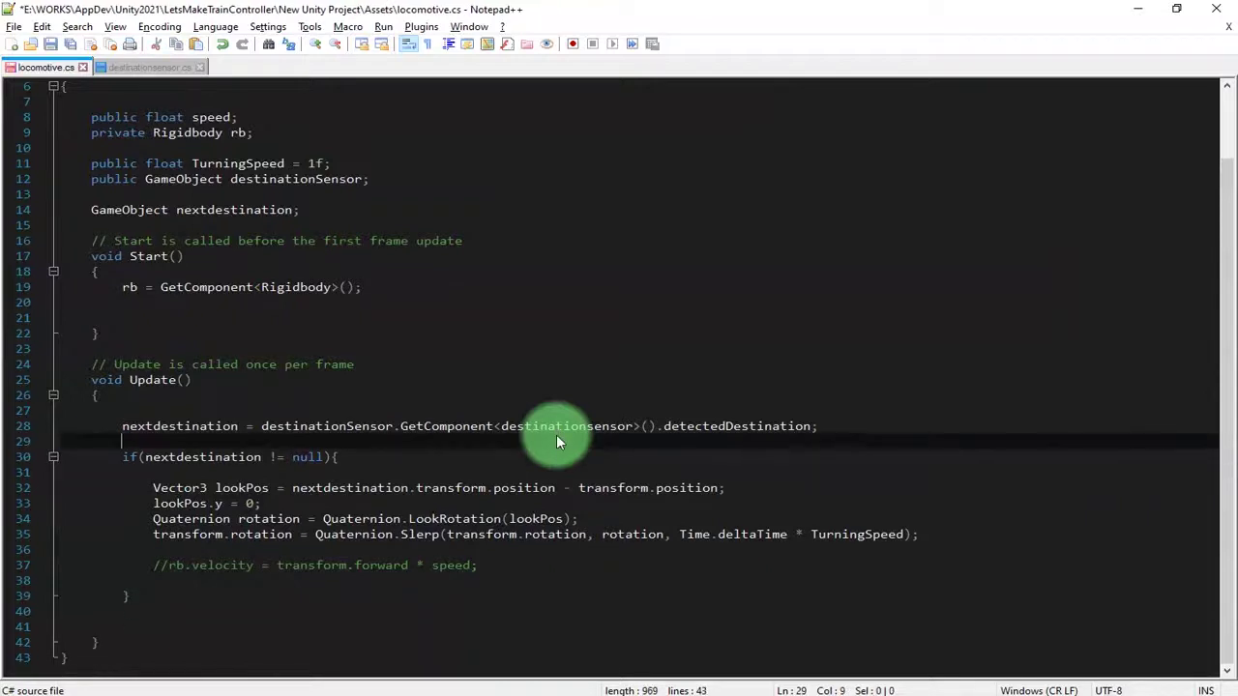
key("ctrl+s")
key("Up")
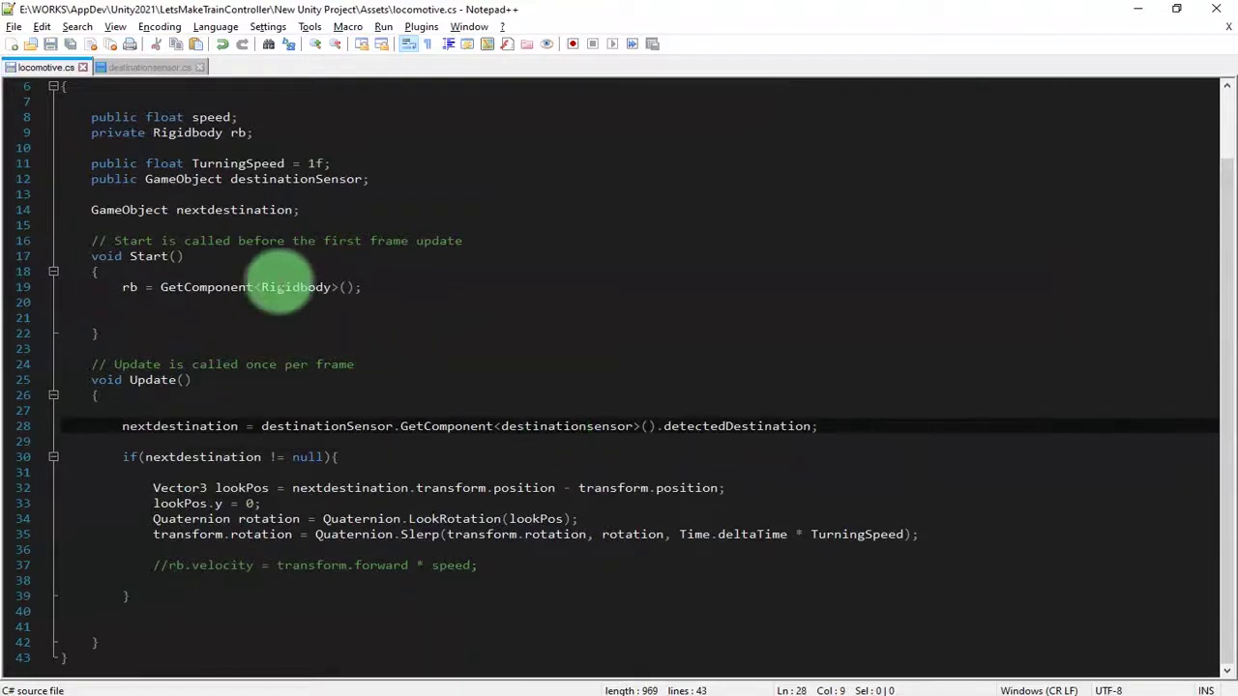
In destinationsensor.cs, add detectedDestination = null; to the Start method and copy that statement.
left_click(163, 68)
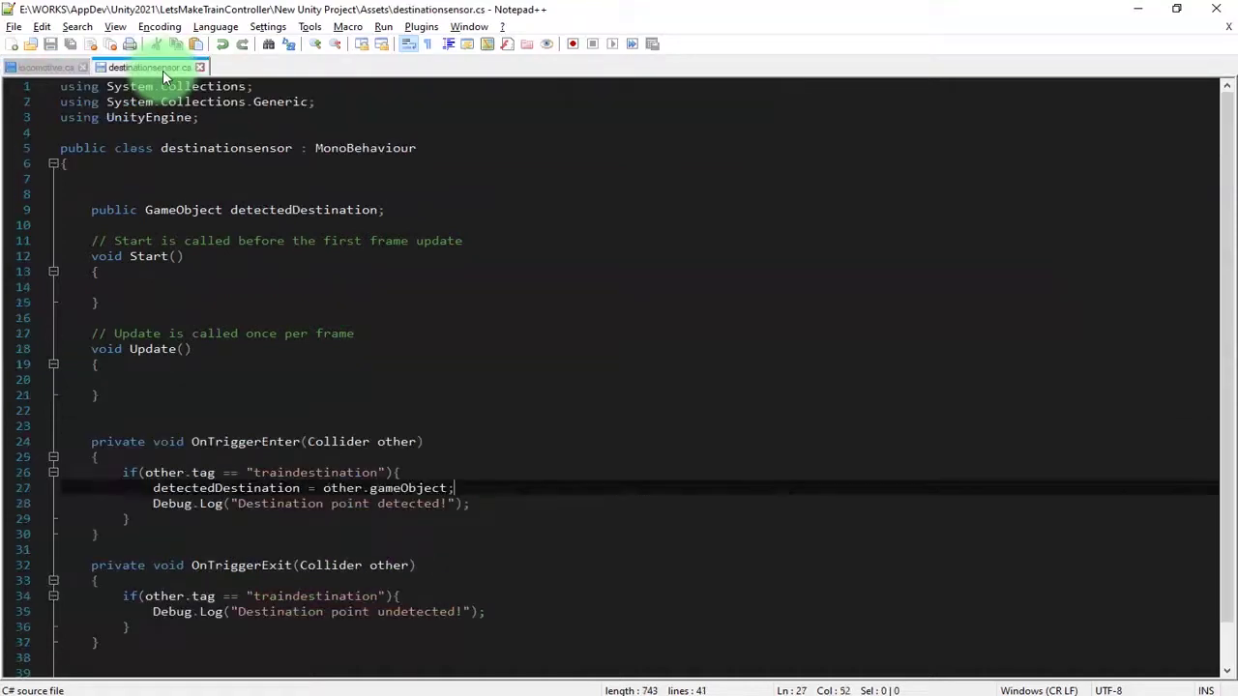
left_click(276, 257)
left_click(276, 272)
left_click(302, 210)
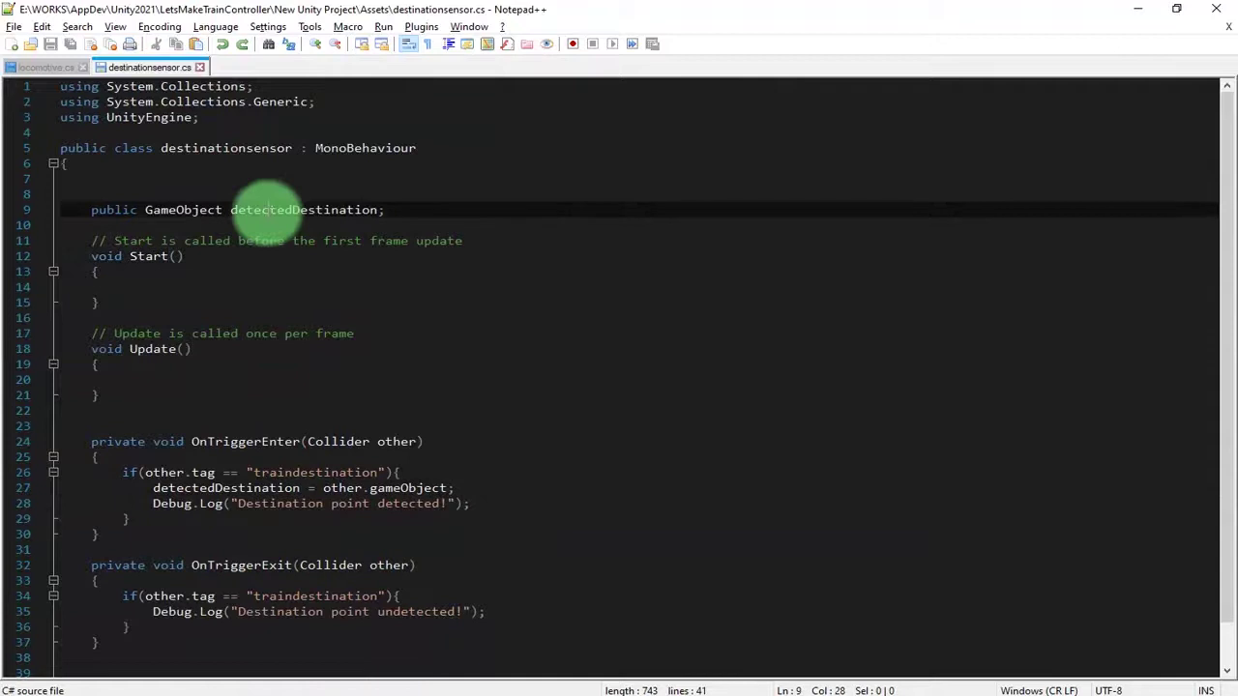
double_click(289, 209)
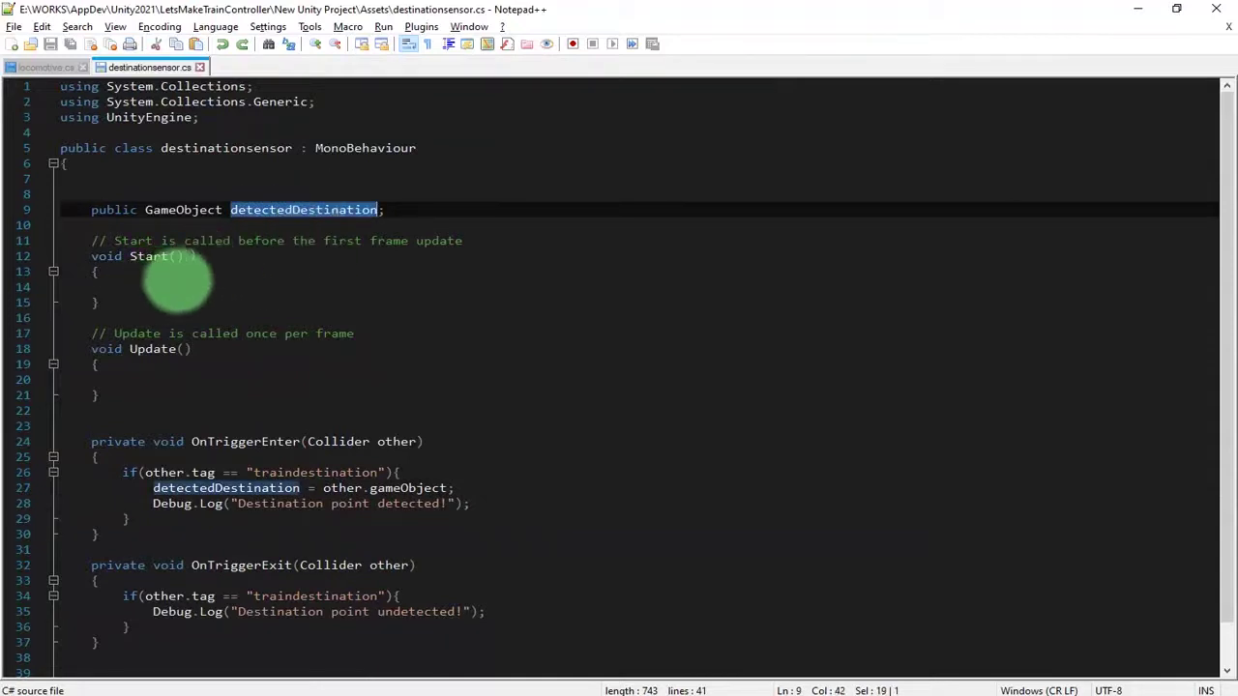
left_click(247, 277)
type("detectedDestination")
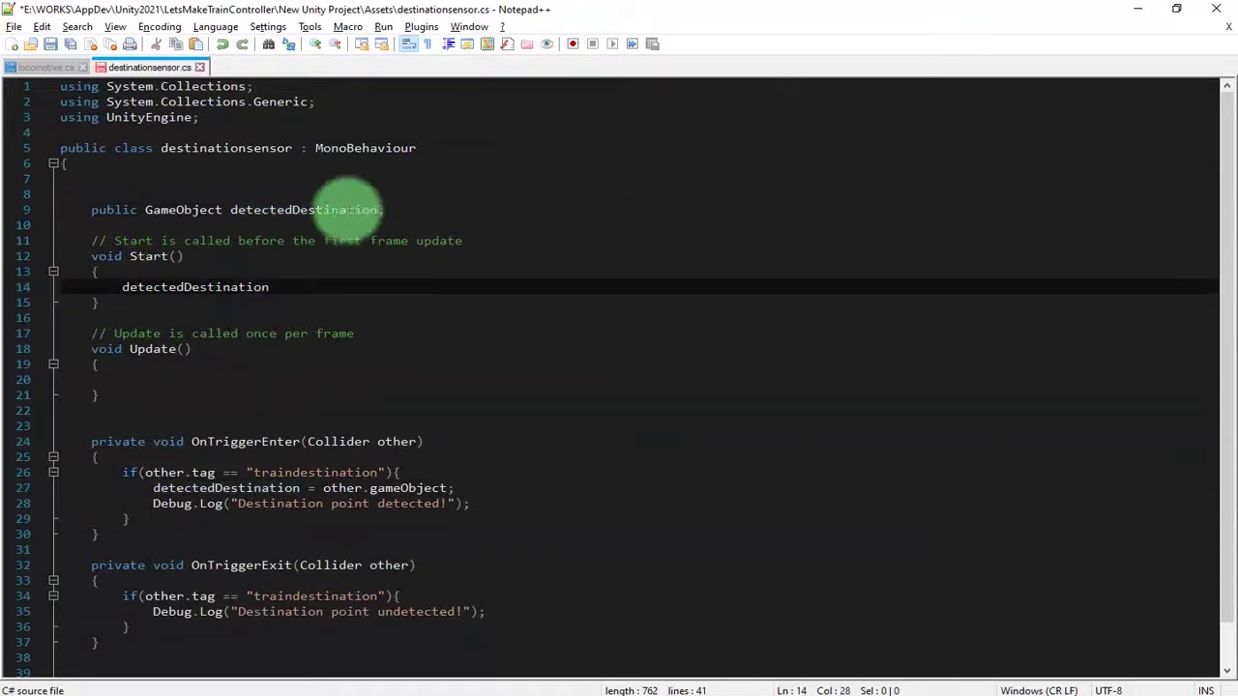
type(" = null")
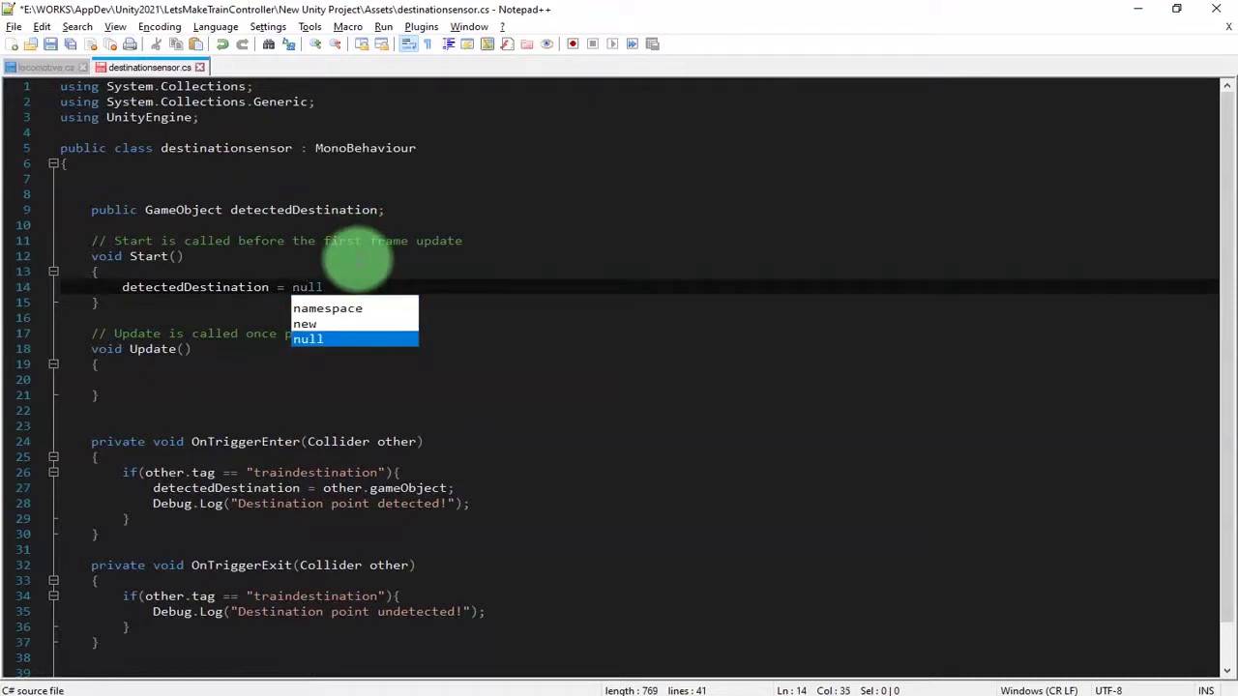
type(";")
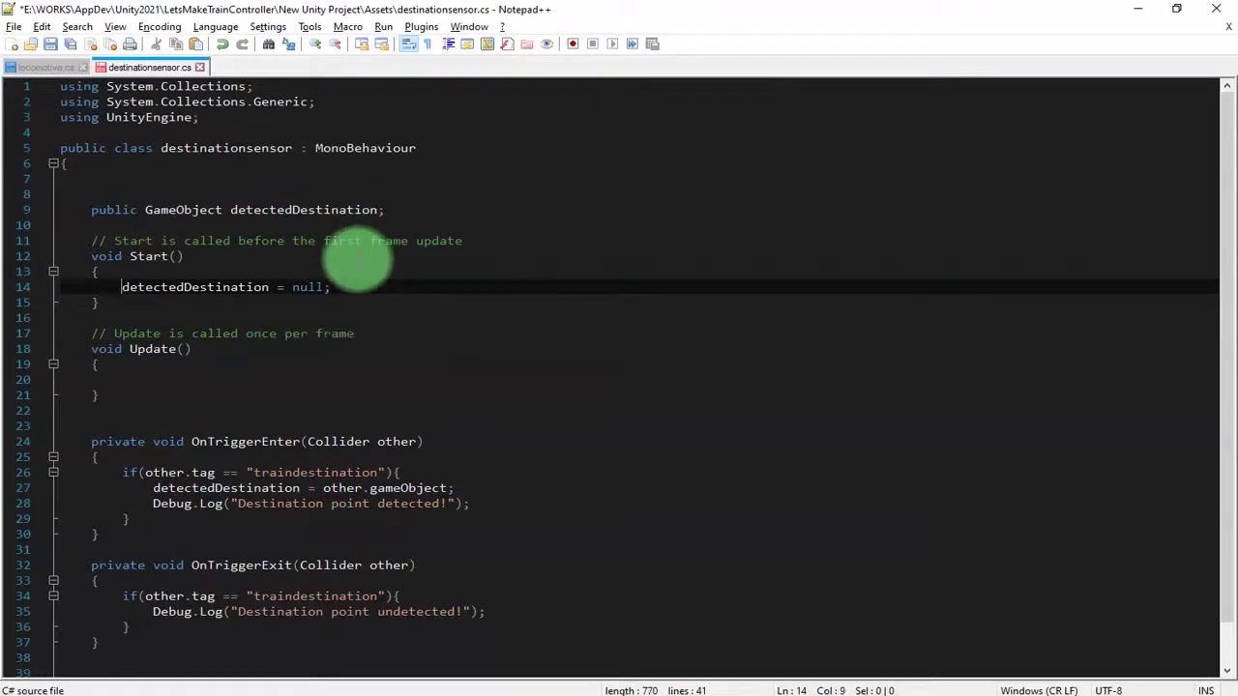
key("Home")
key("shift+End")
key("ctrl+c")
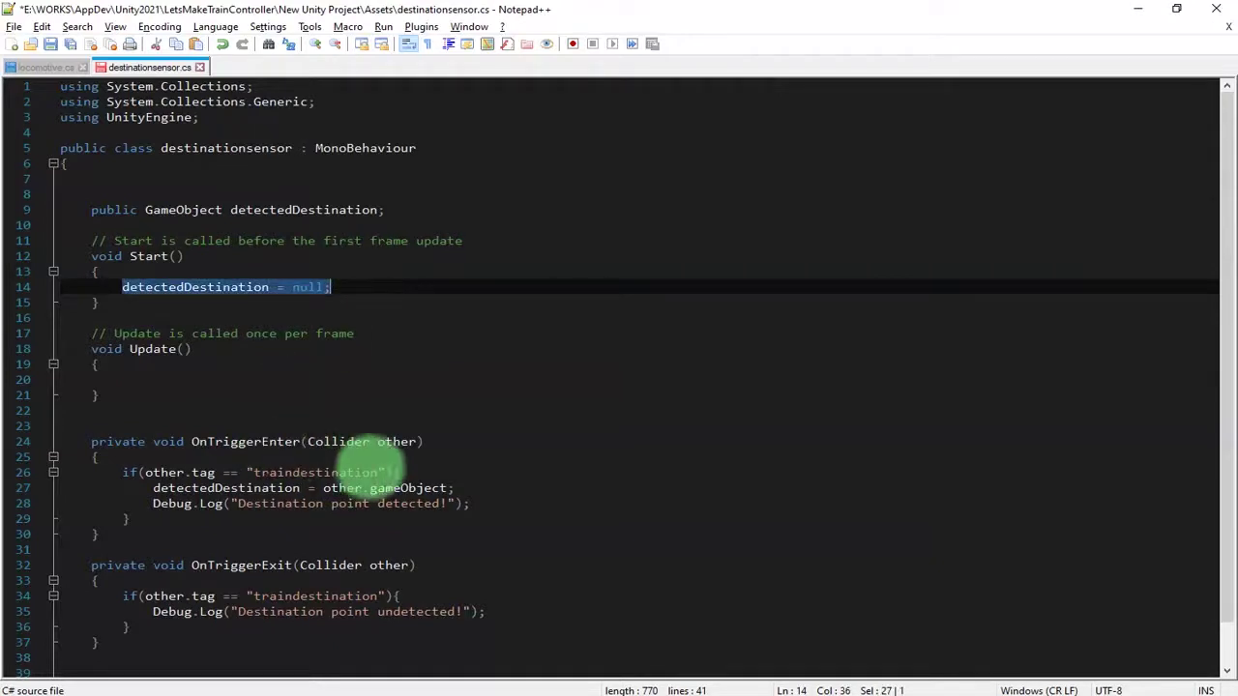
Examine how OnTriggerEnter in destinationsensor.cs assigns detectedDestination from the collider's gameObject.
left_click(398, 442)
left_click(220, 488)
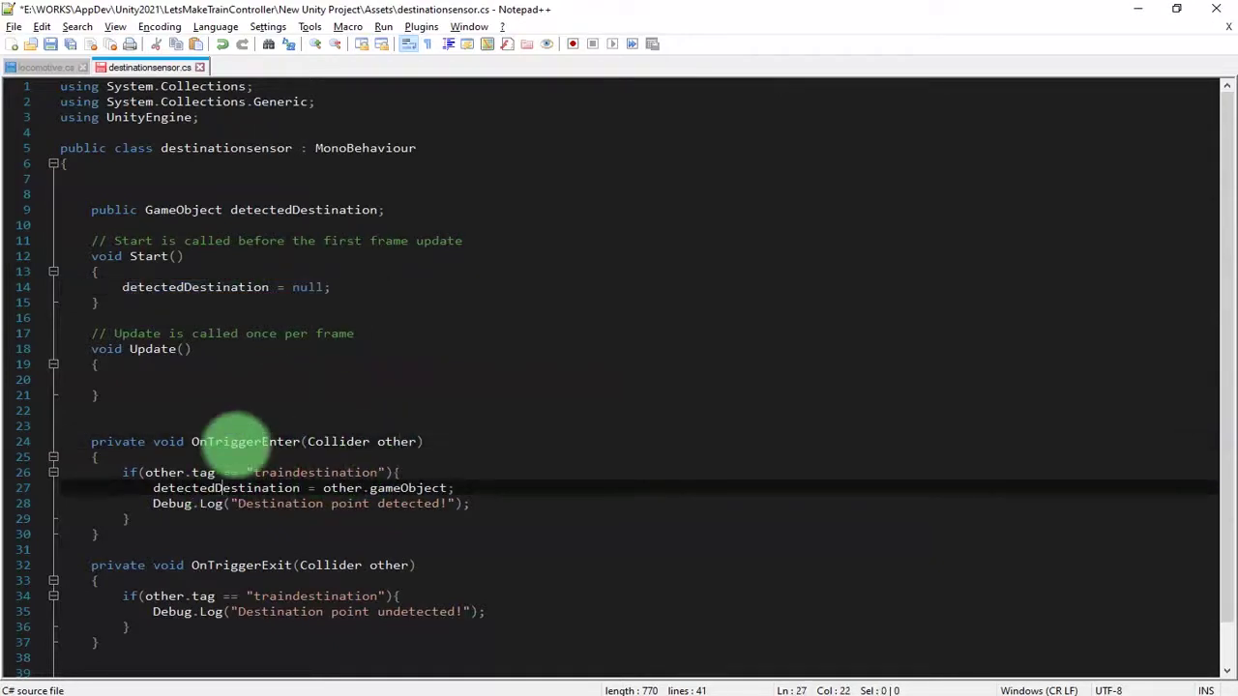
left_click(229, 490)
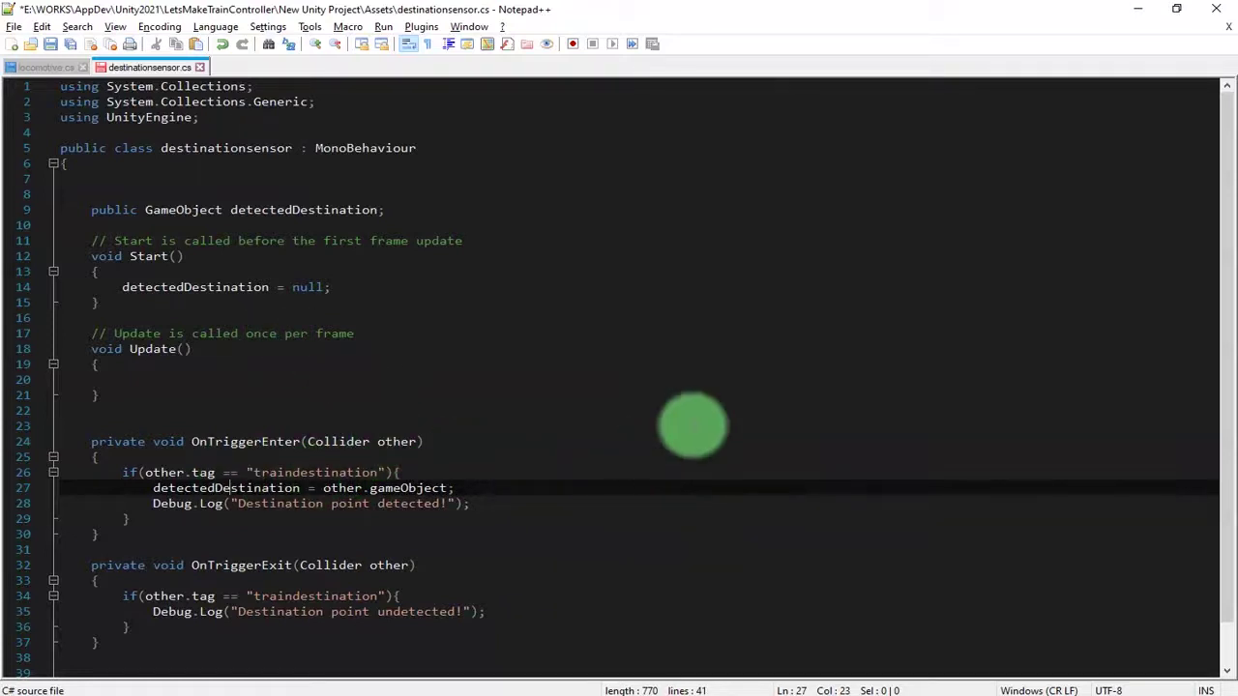
left_click(348, 515)
left_click(447, 502)
double_click(236, 492)
left_click(387, 489)
double_click(222, 490)
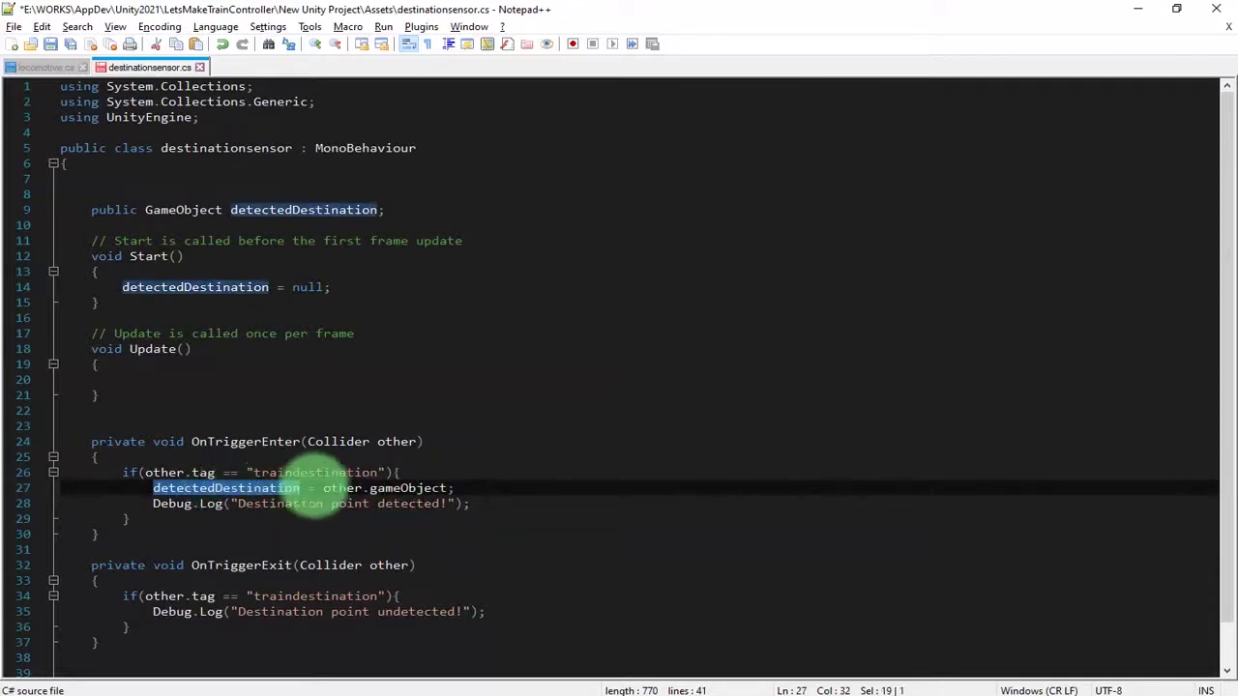
In destinationsensor.cs, add detectedDestination = null; below the Debug.Log line in OnTriggerExit and save the script.
left_click_drag(315, 489, 455, 487)
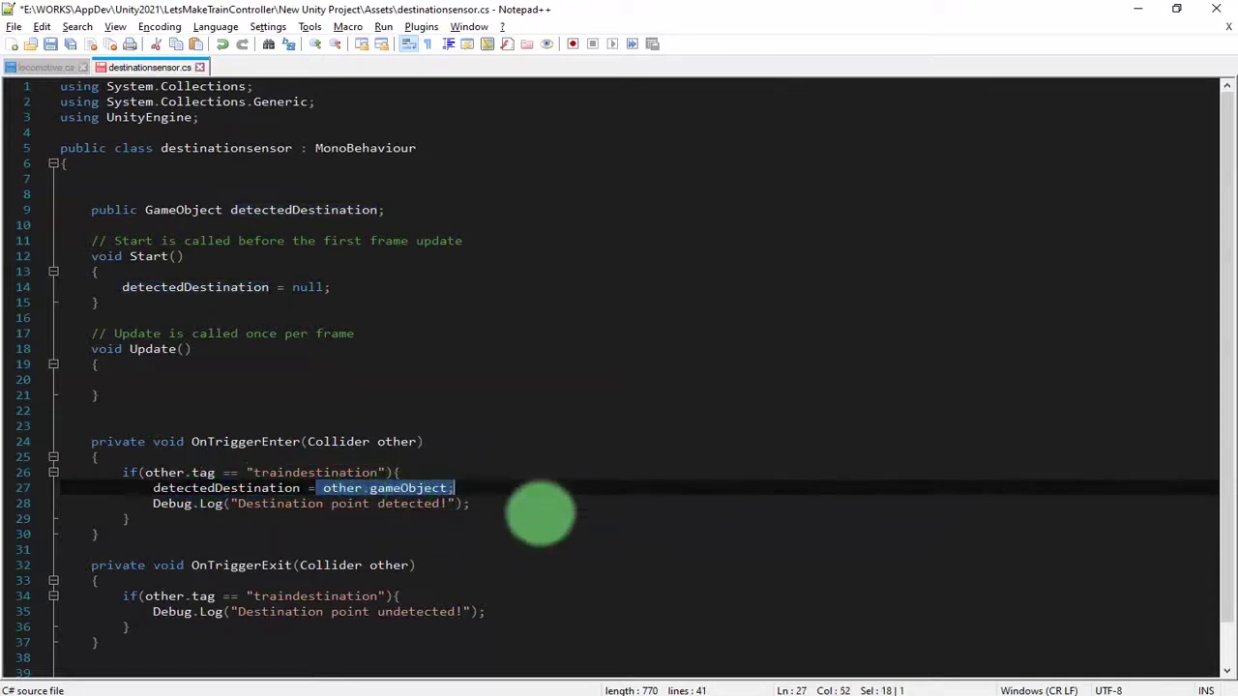
left_click(246, 503)
scroll(340, 489, "down", 1)
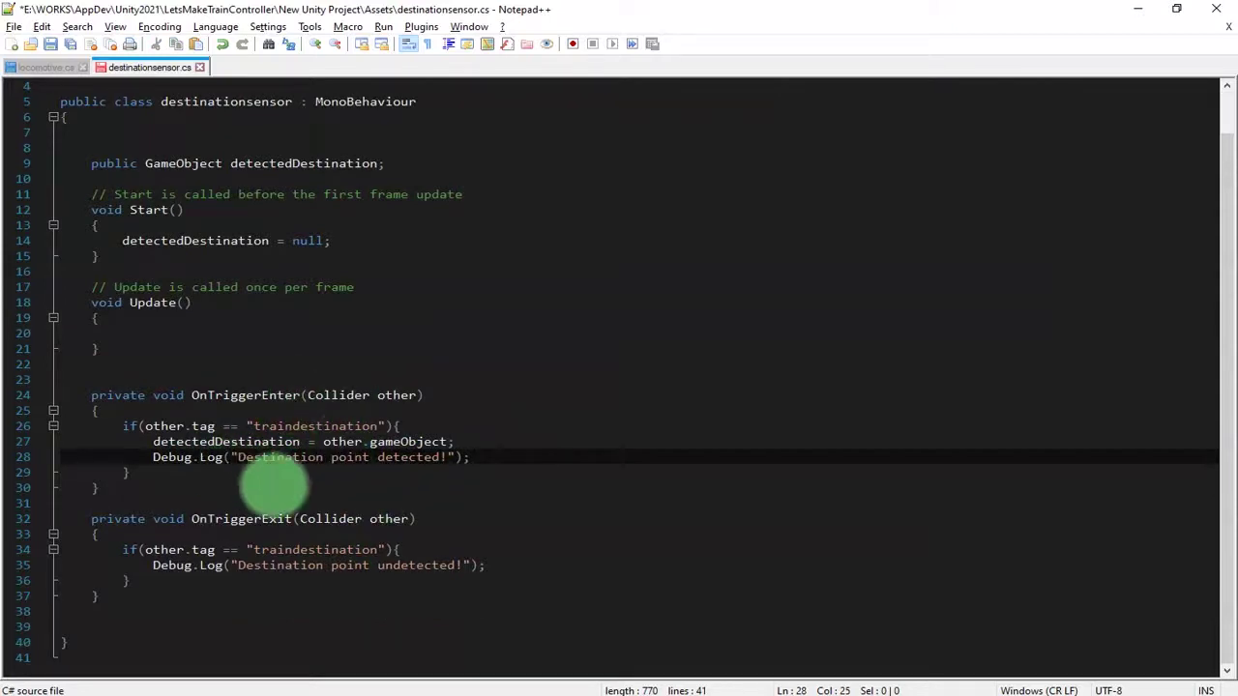
left_click(534, 561)
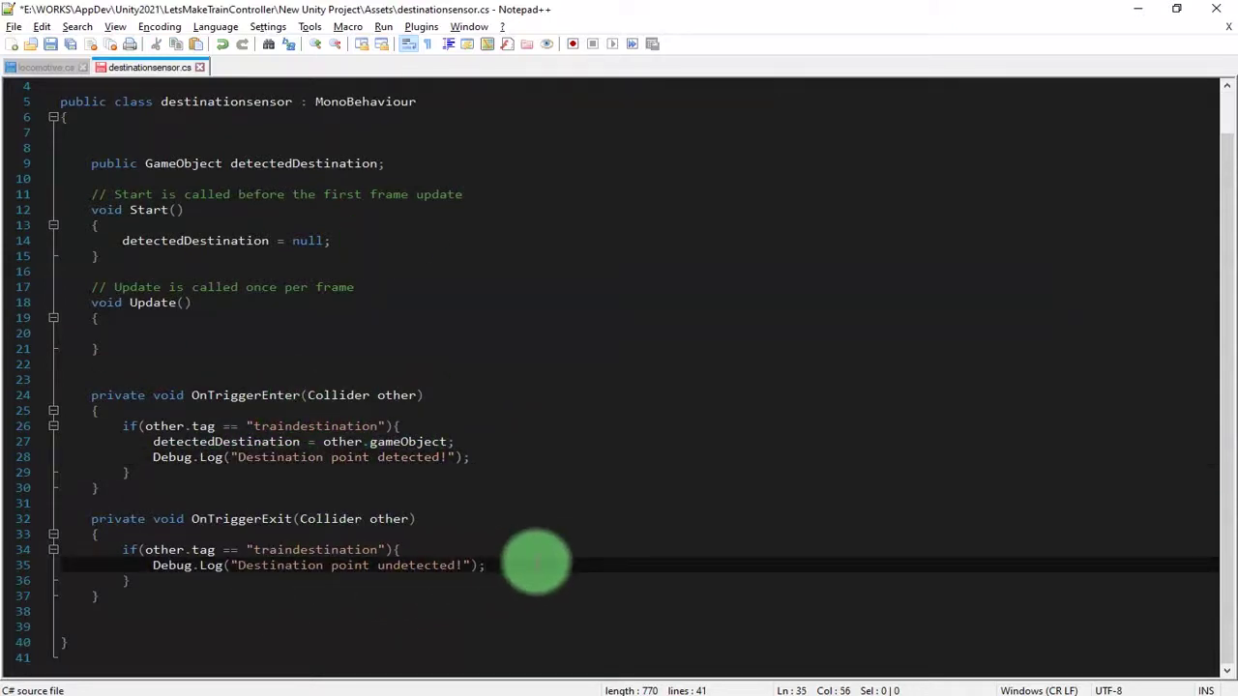
key("Return")
key("ctrl+v")
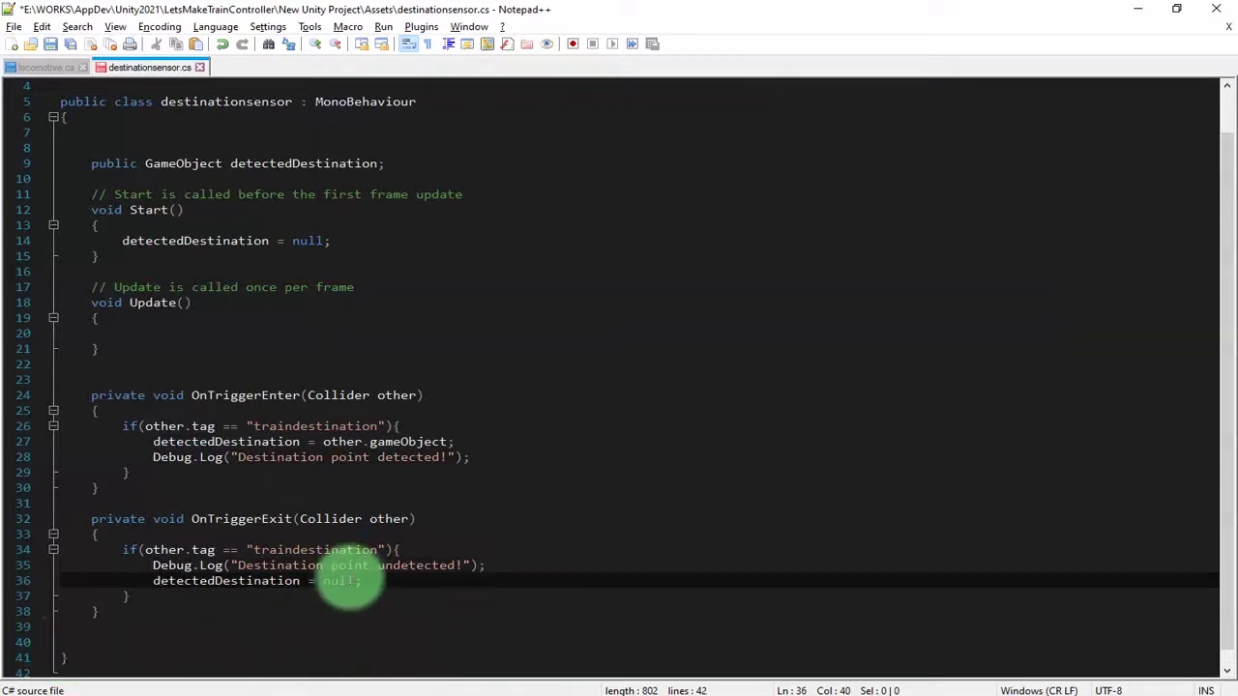
key("ctrl+s")
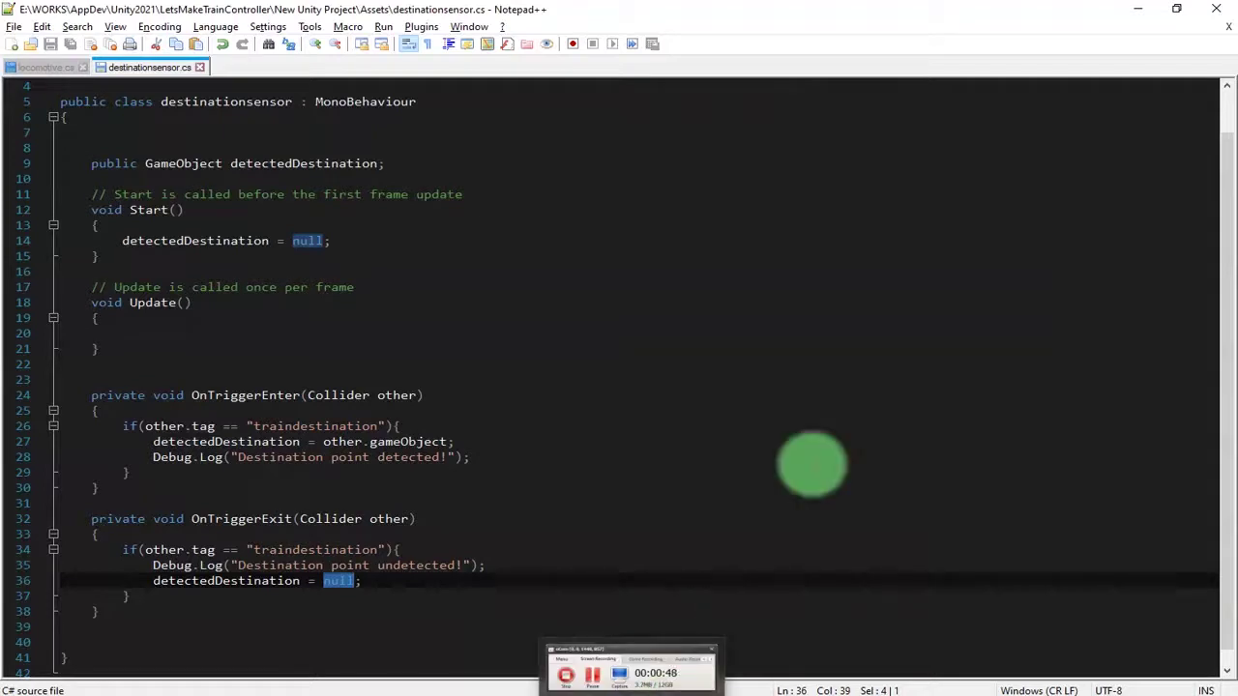
left_click(849, 395)
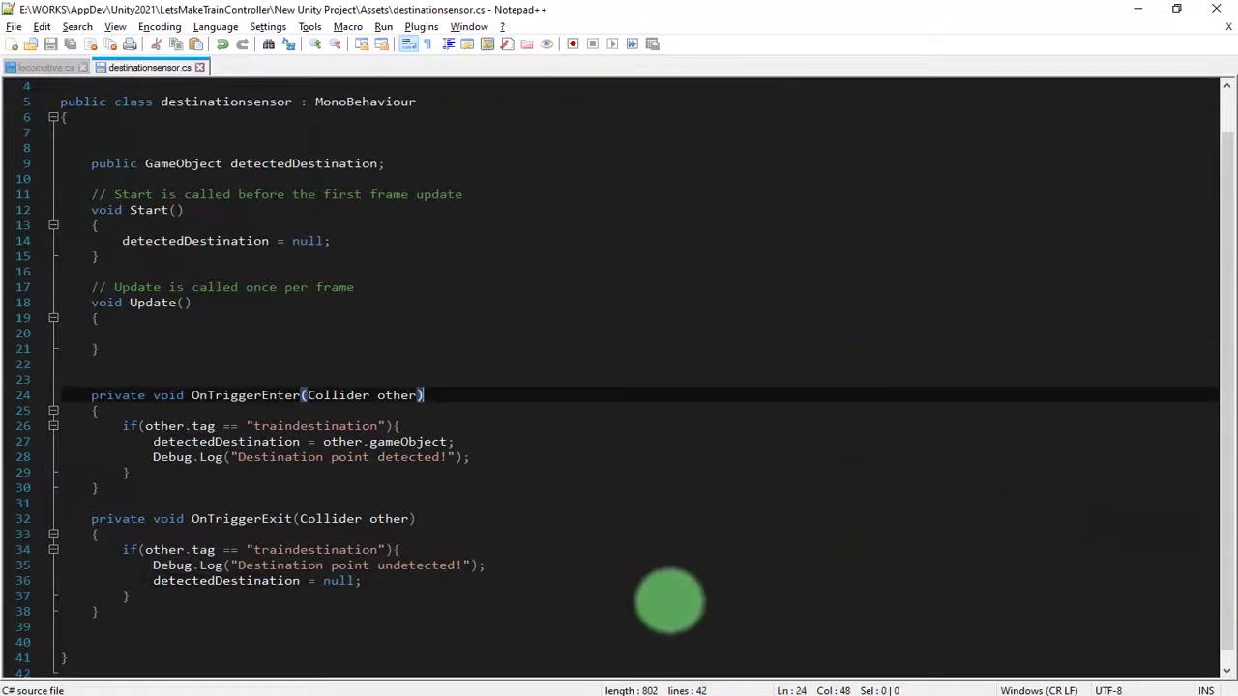
Switch to Unity and play the scene, moving DestinationPoint through and out of the sensor area to check the locomotive's steering, then stop play mode.
left_click(98, 695)
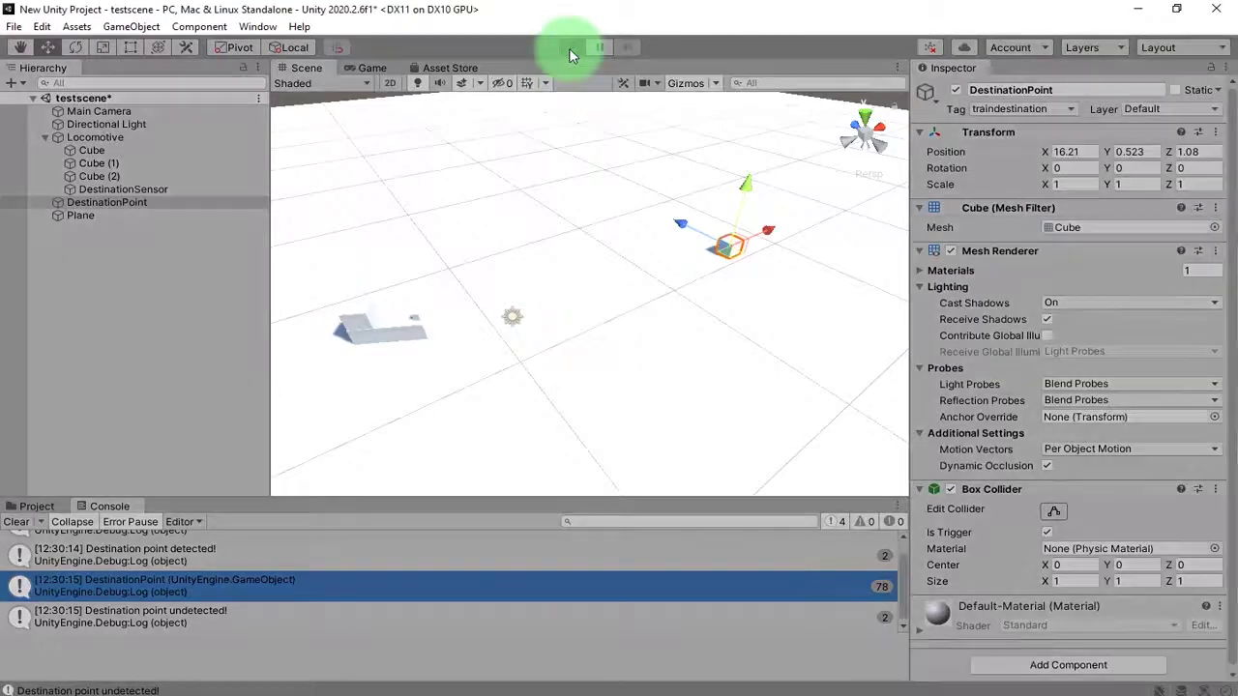
left_click(570, 53)
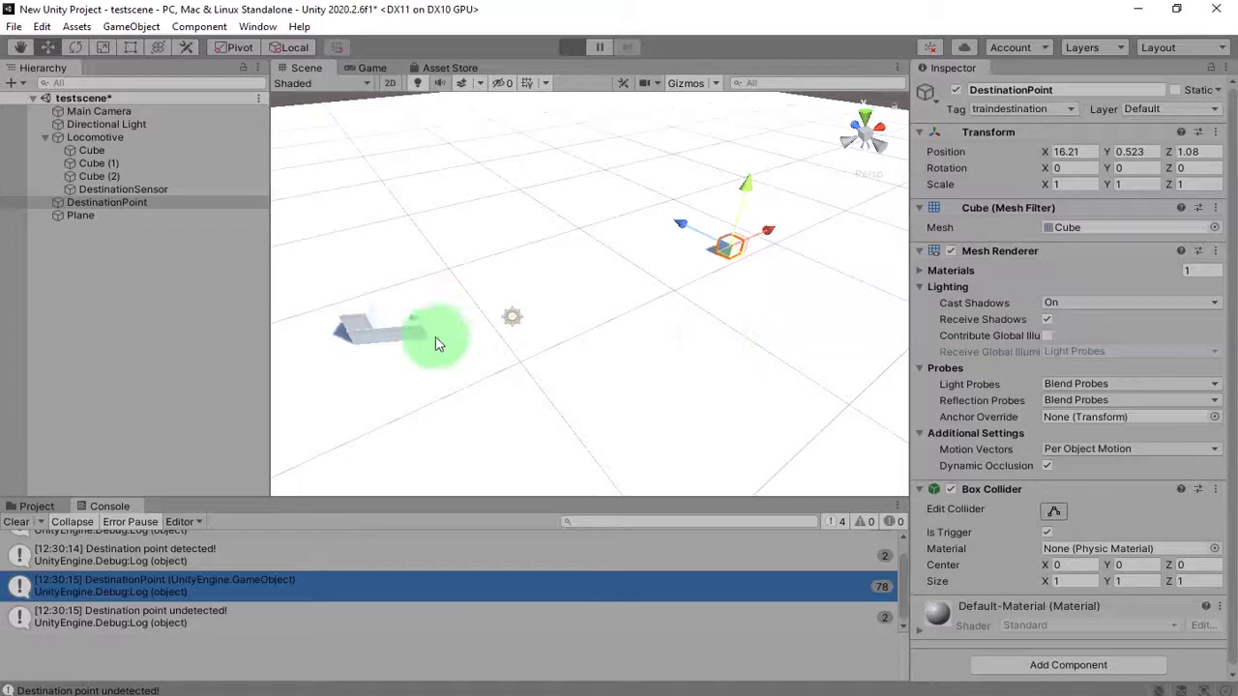
left_click(311, 68)
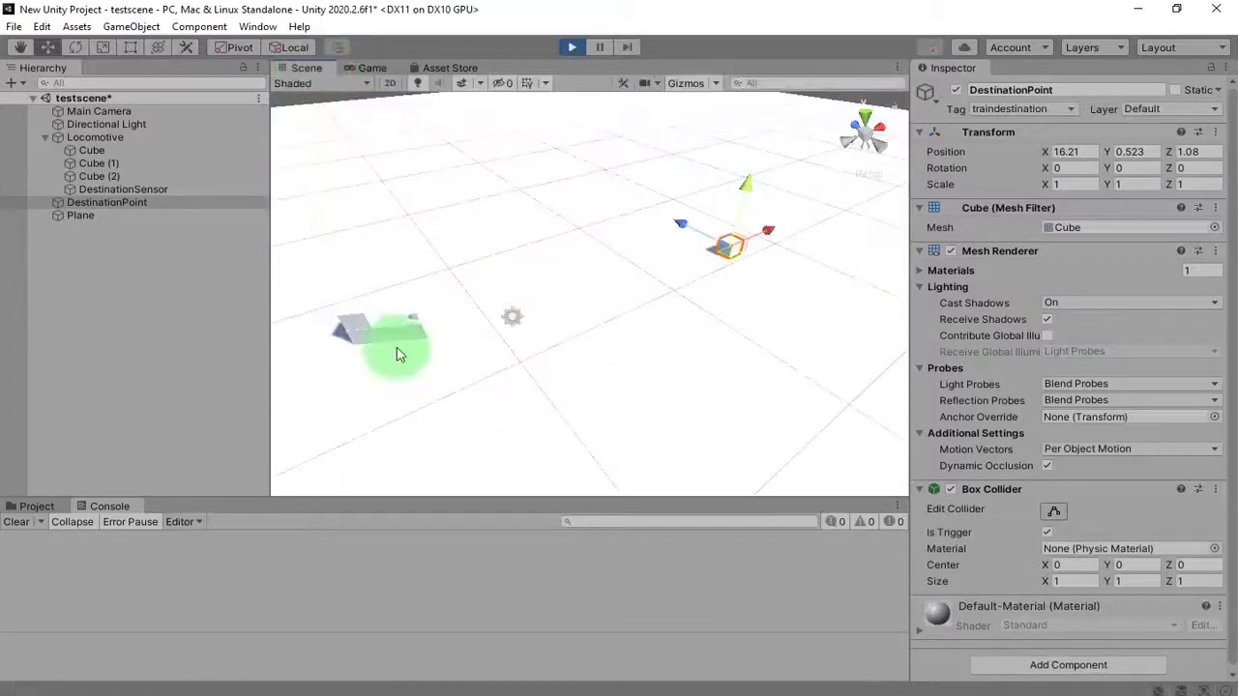
left_click_drag(728, 263, 522, 279)
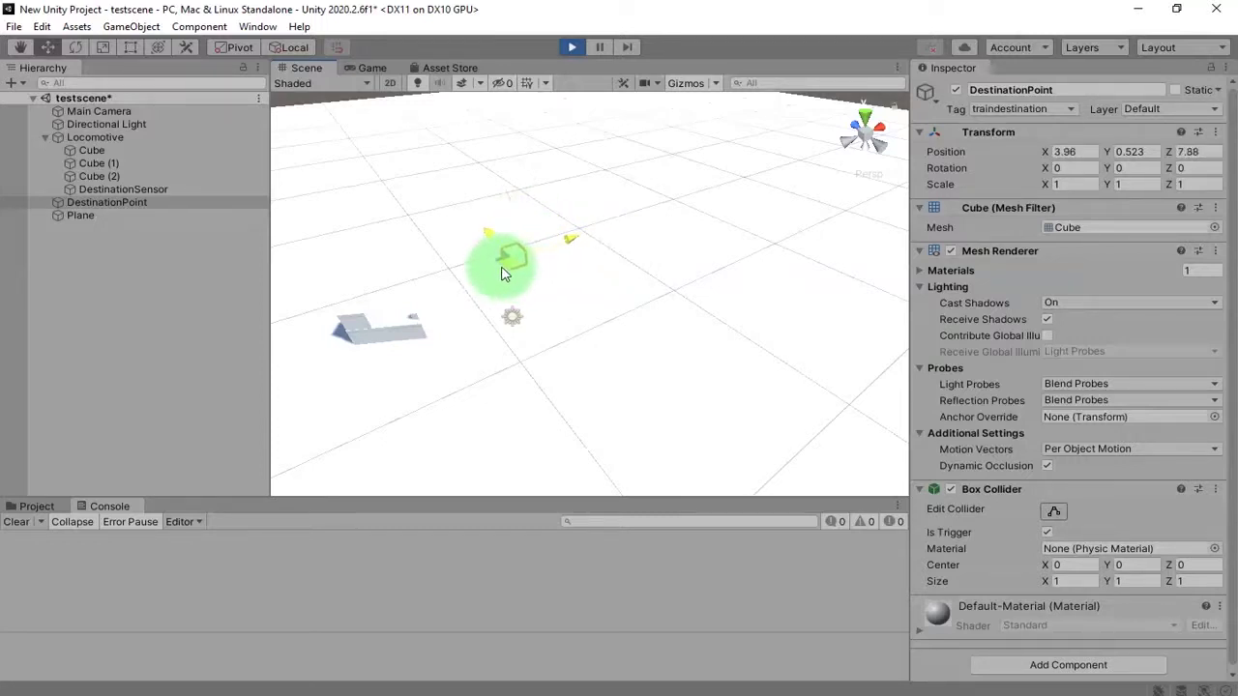
left_click_drag(510, 285, 513, 321)
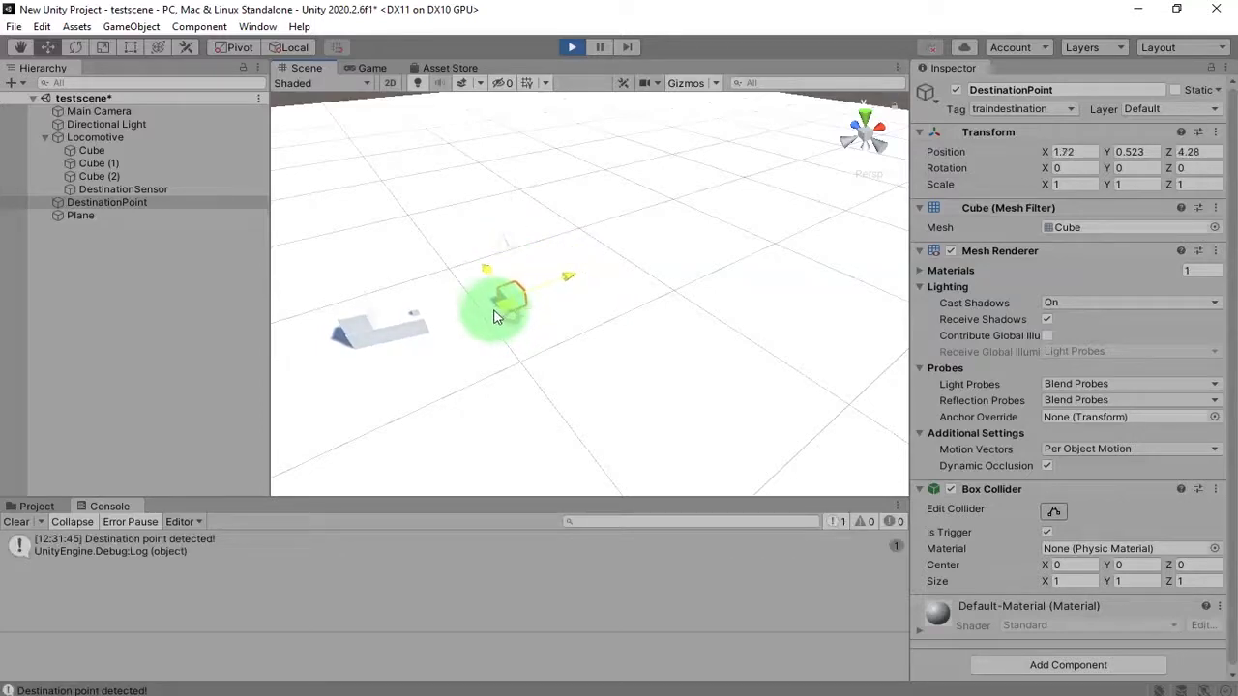
left_click_drag(468, 295, 488, 313)
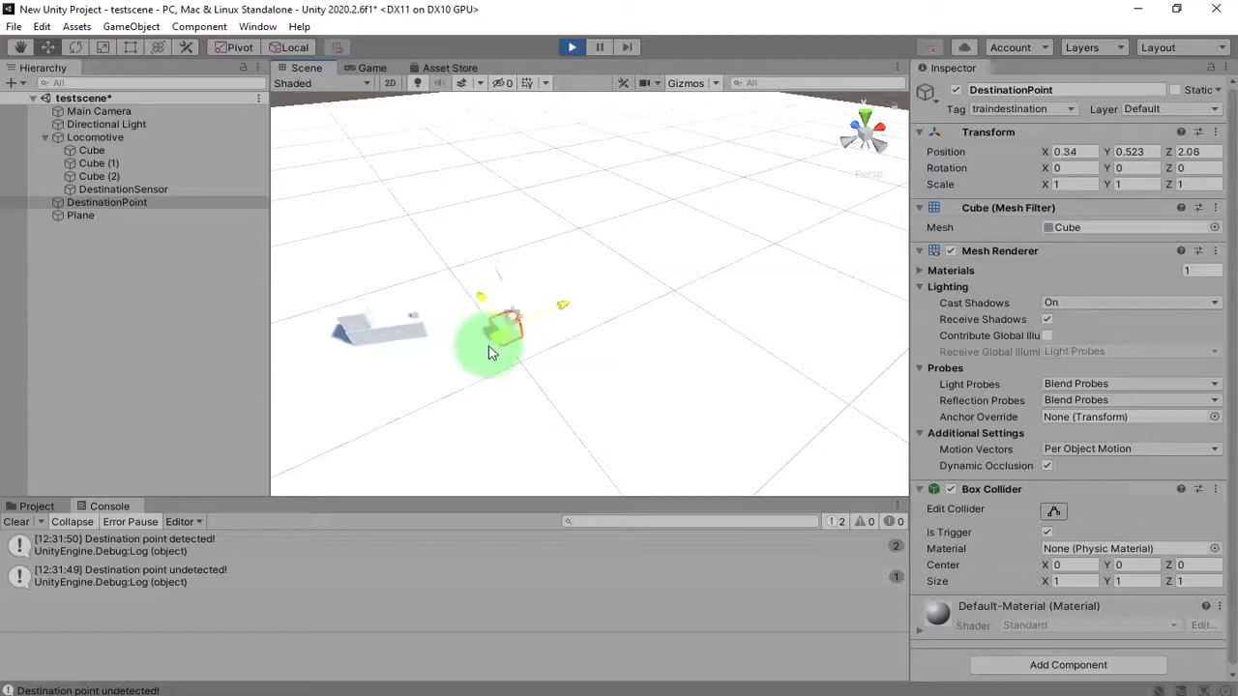
left_click_drag(484, 350, 675, 219)
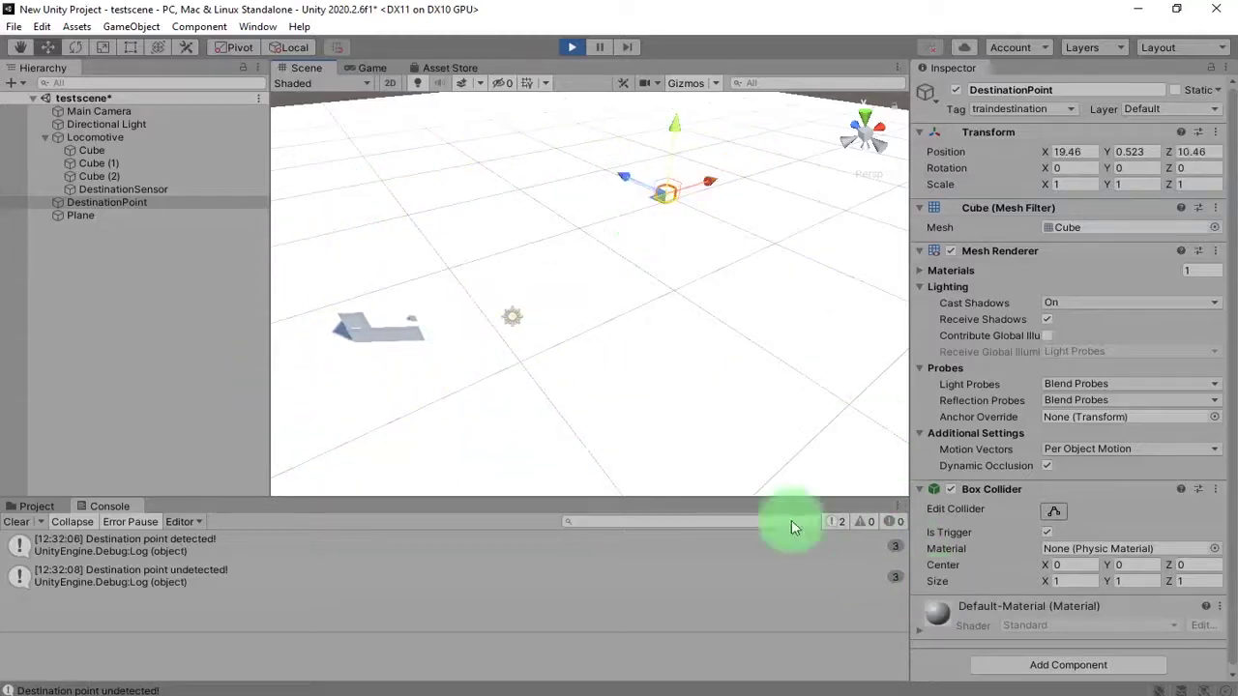
left_click(572, 48)
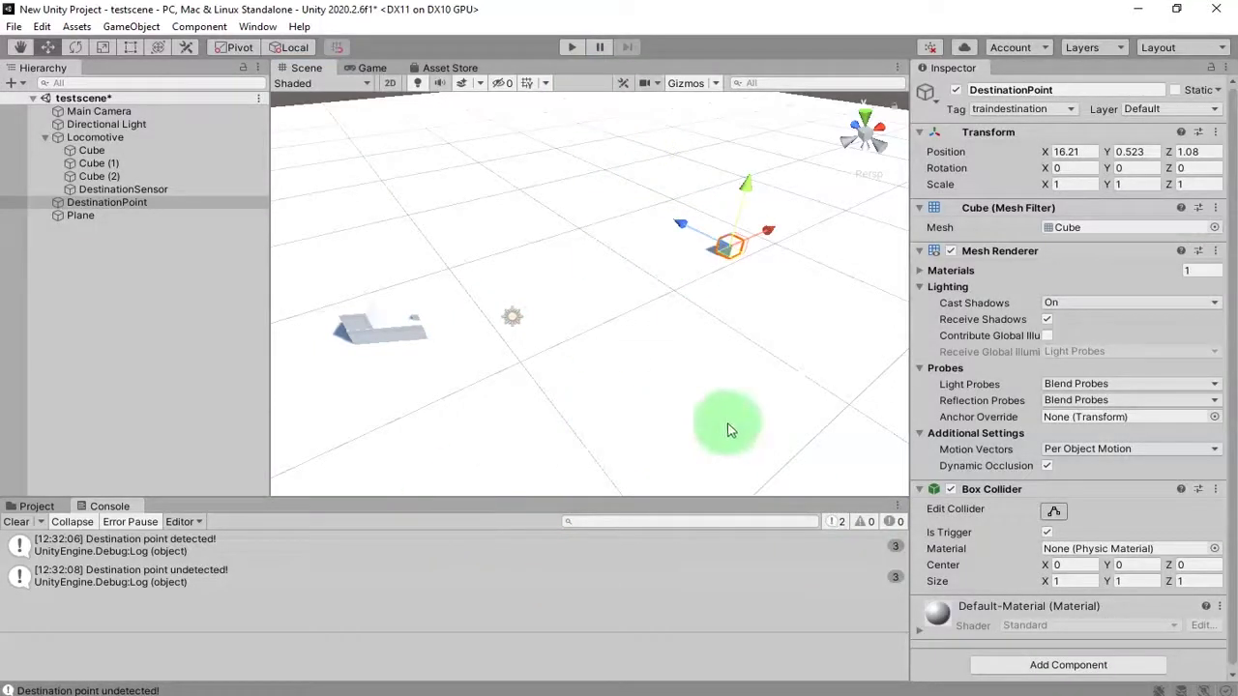
Switch to Notepad++, uncomment the rb.velocity = transform.forward * speed; line in locomotive.cs, and save the script.
left_click(1008, 695)
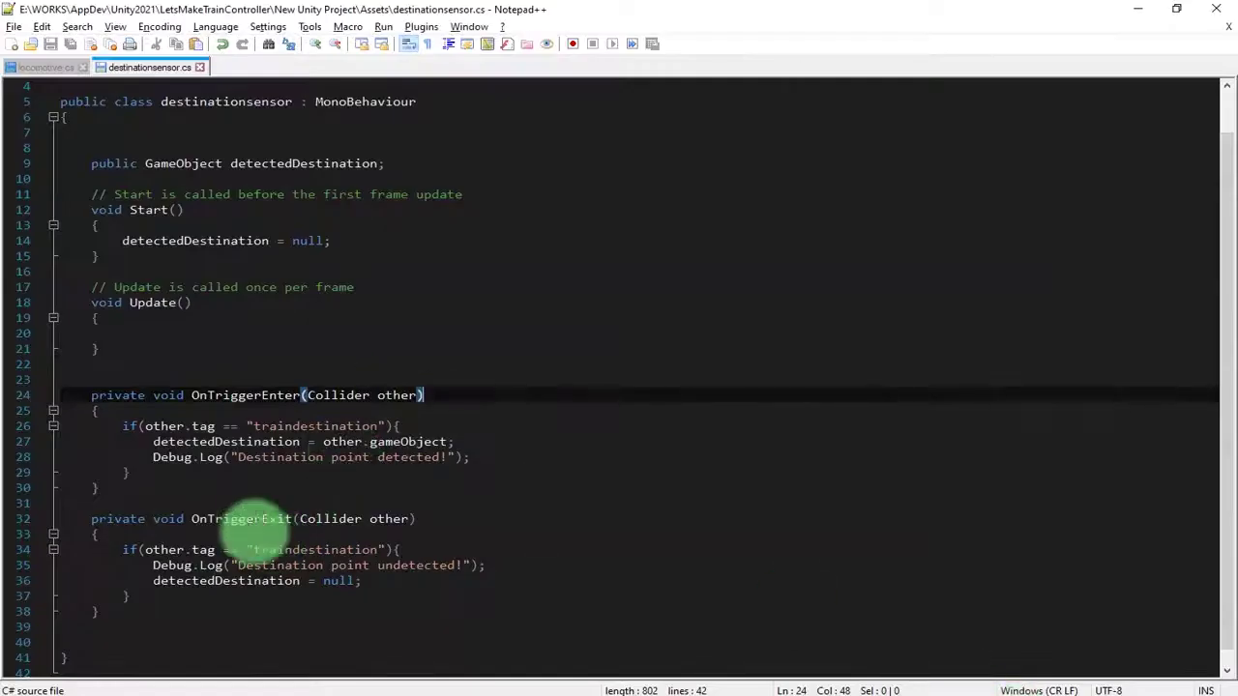
left_click(50, 67)
left_click(169, 566)
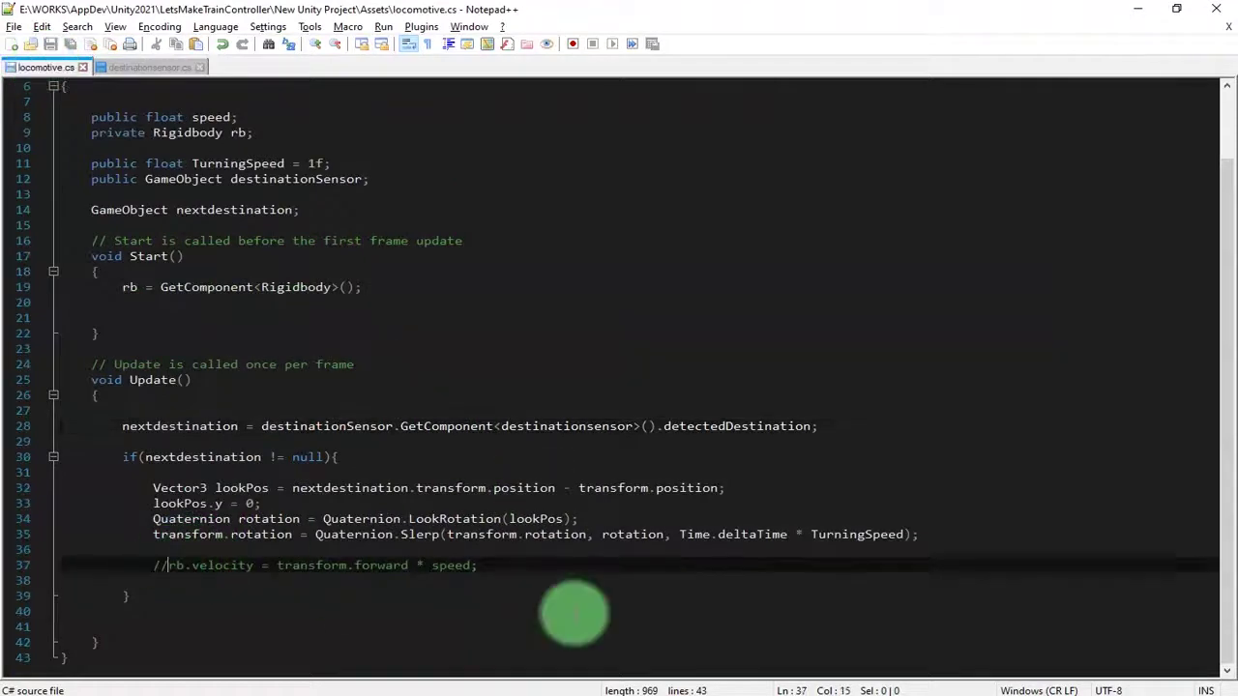
key("BackSpace")
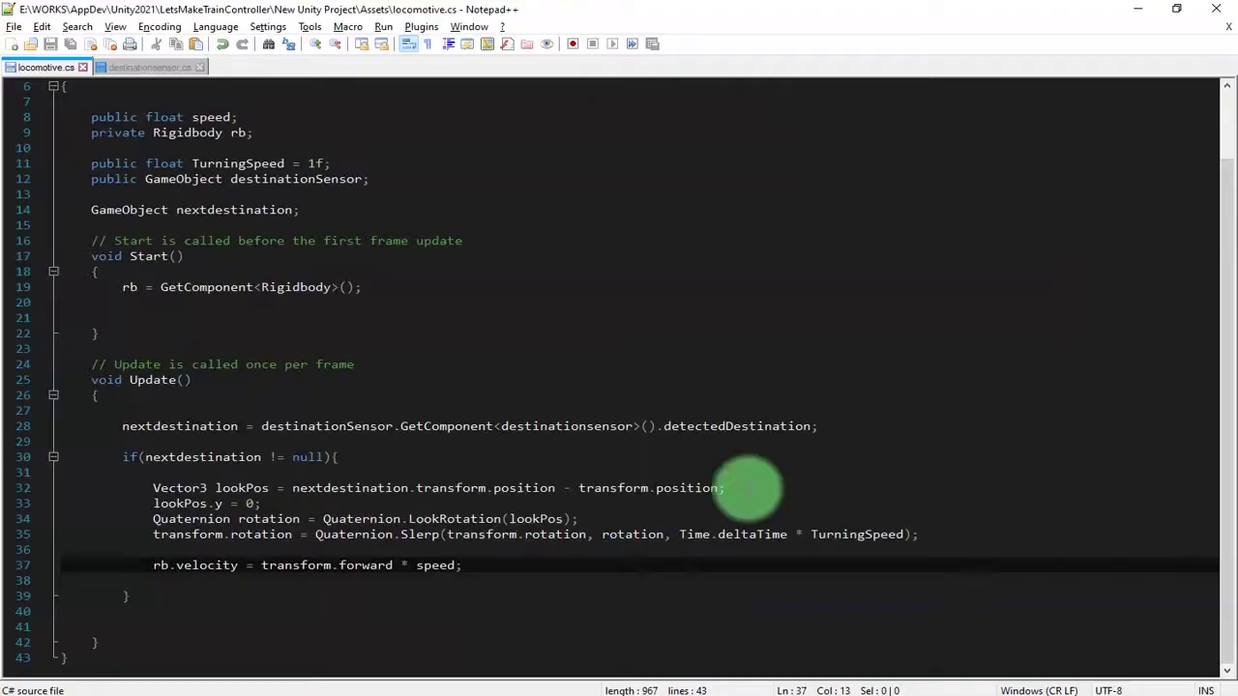
key("ctrl+s")
Switch to Unity and play the scene, leading the locomotive around with DestinationPoint to test its forward movement, then stop play mode.
key("alt+Tab")
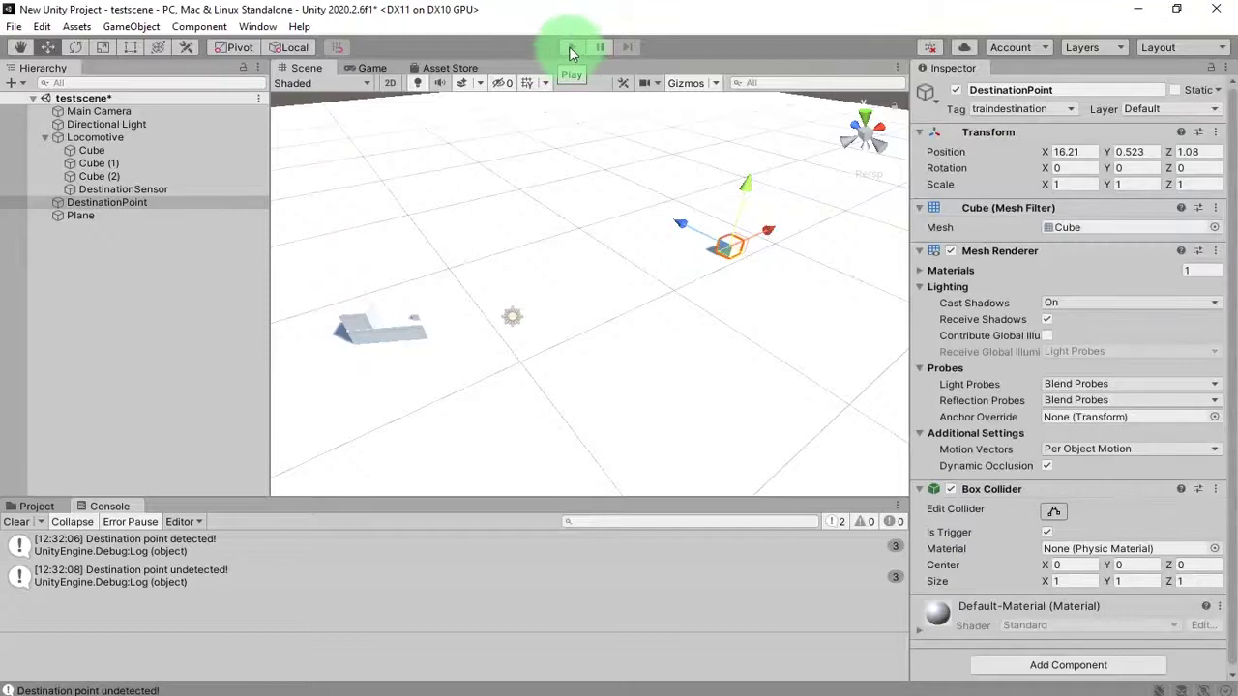
left_click(571, 50)
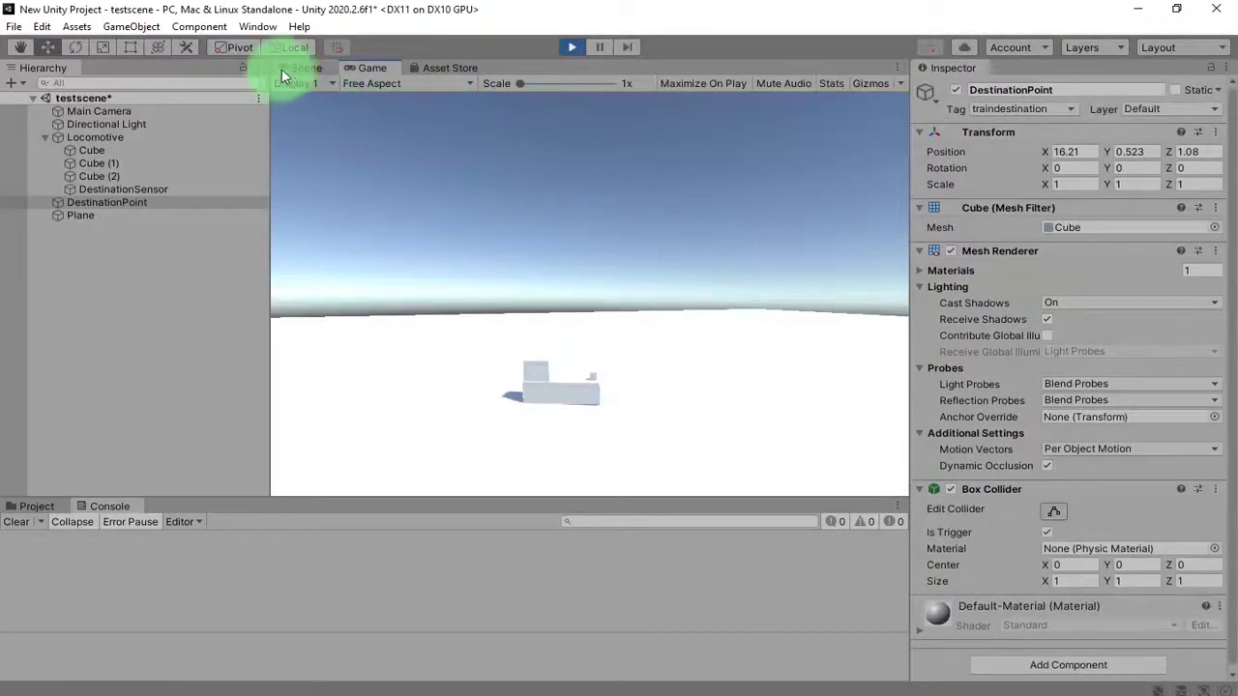
left_click(287, 68)
left_click_drag(732, 264, 467, 218)
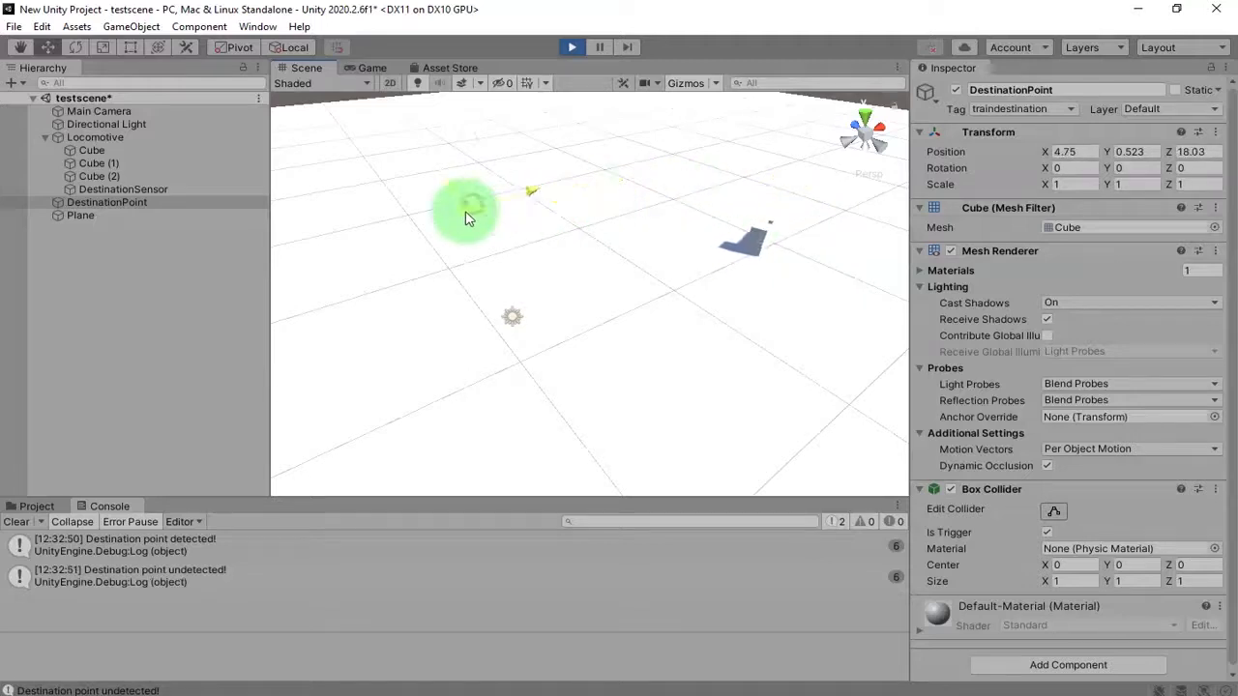
left_click(571, 47)
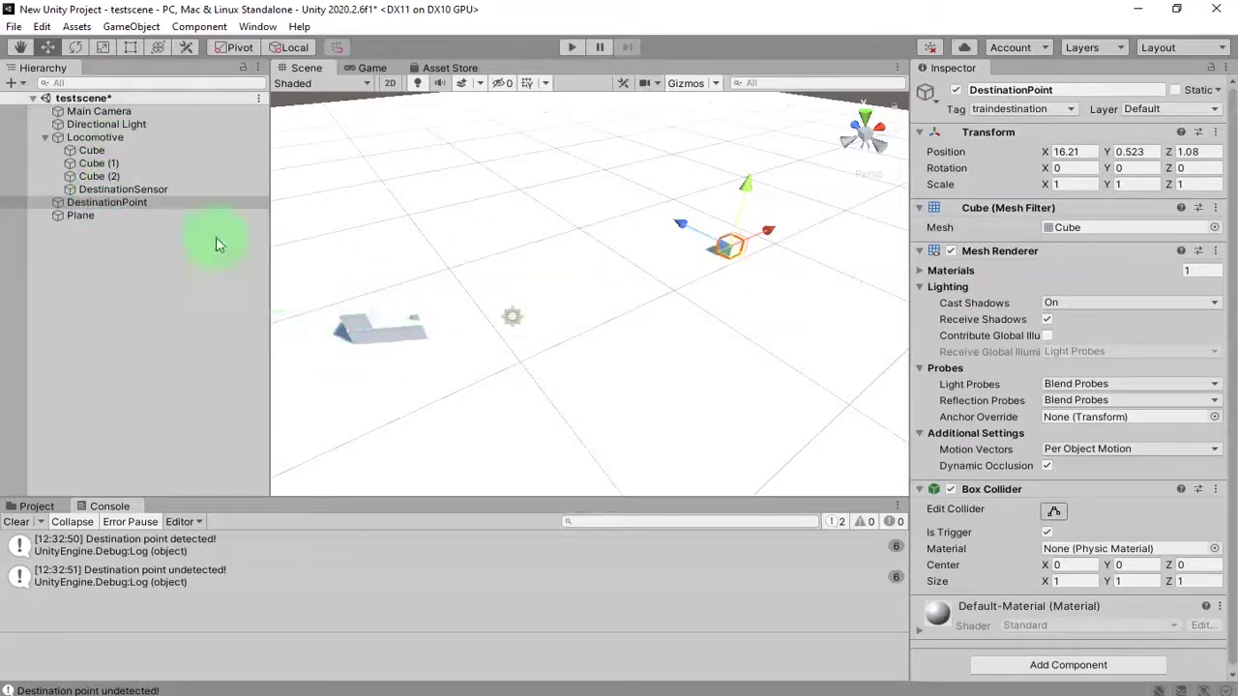
Freeze the X and Z rotation in the Locomotive's Rigidbody constraints and save the scene.
left_click(130, 137)
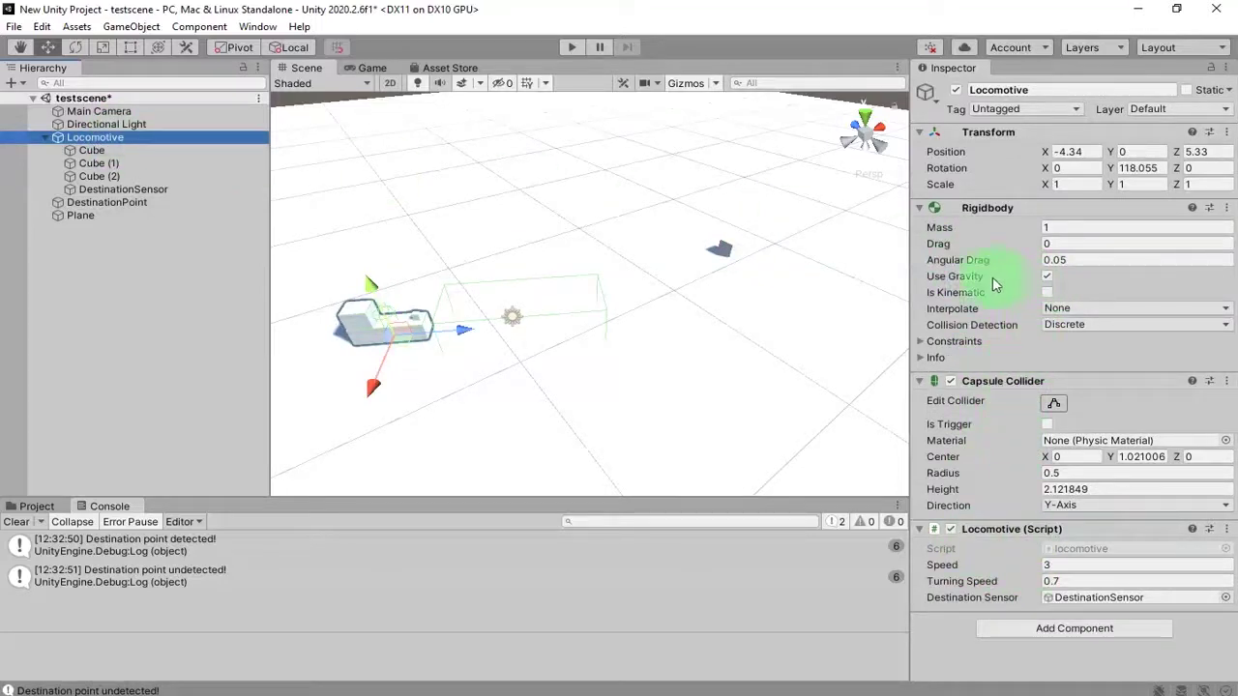
left_click(921, 344)
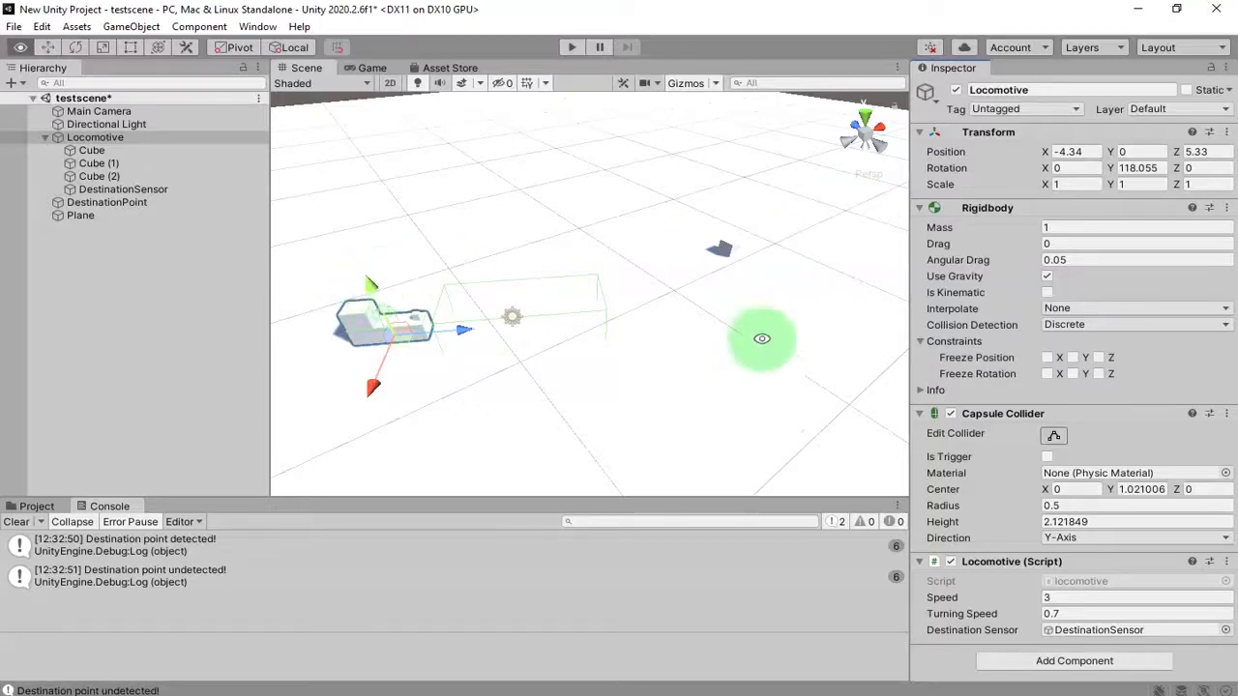
left_click_drag(763, 340, 821, 125, "alt")
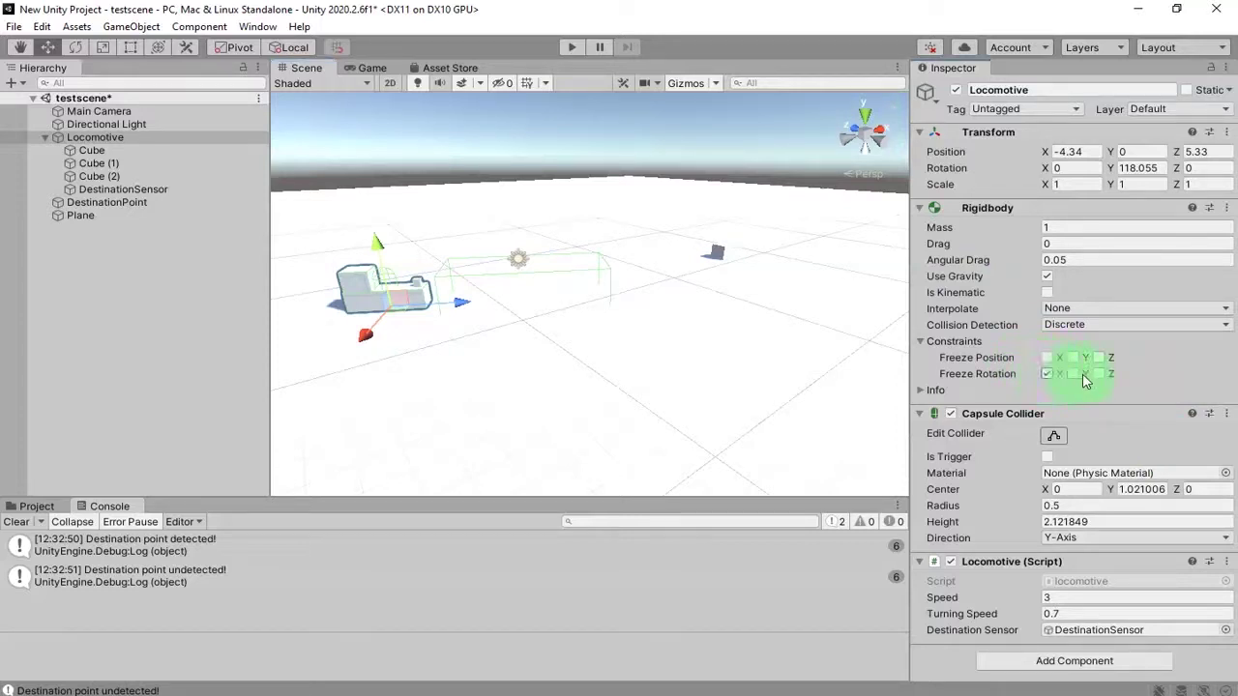
left_click(1098, 374)
key("ctrl+s")
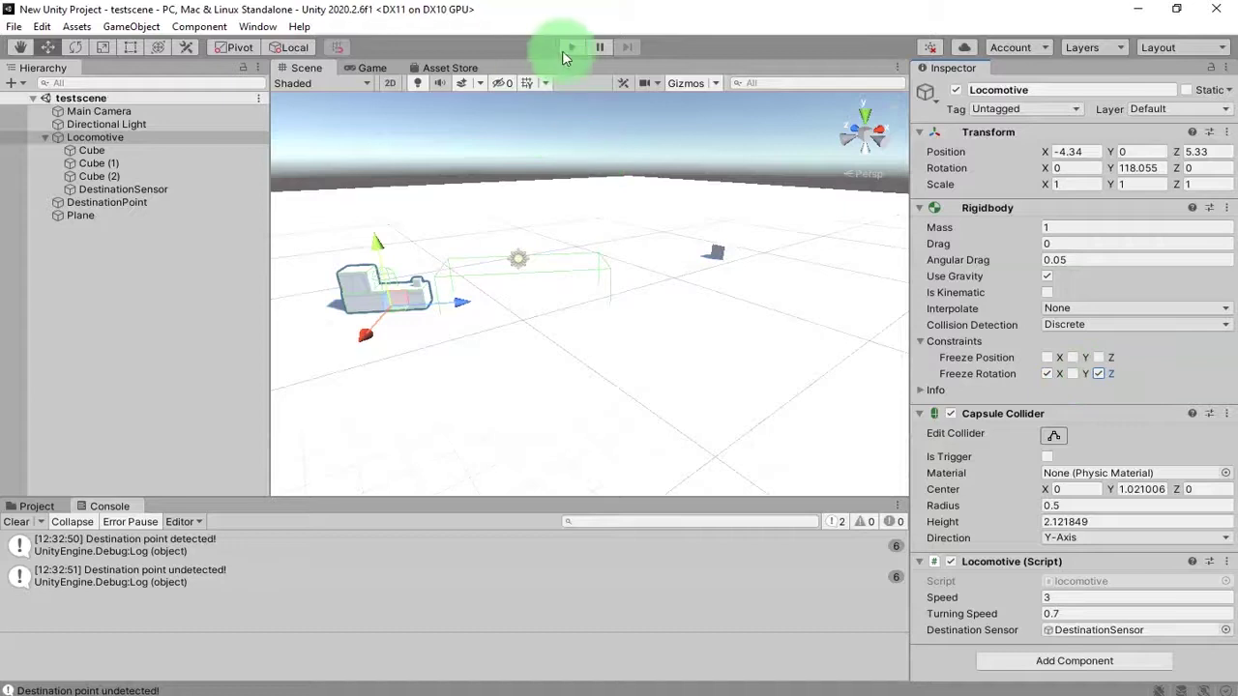
Play the scene again and move DestinationPoint in front of the locomotive to test it with the rotation constraints, then stop play mode.
left_click(564, 48)
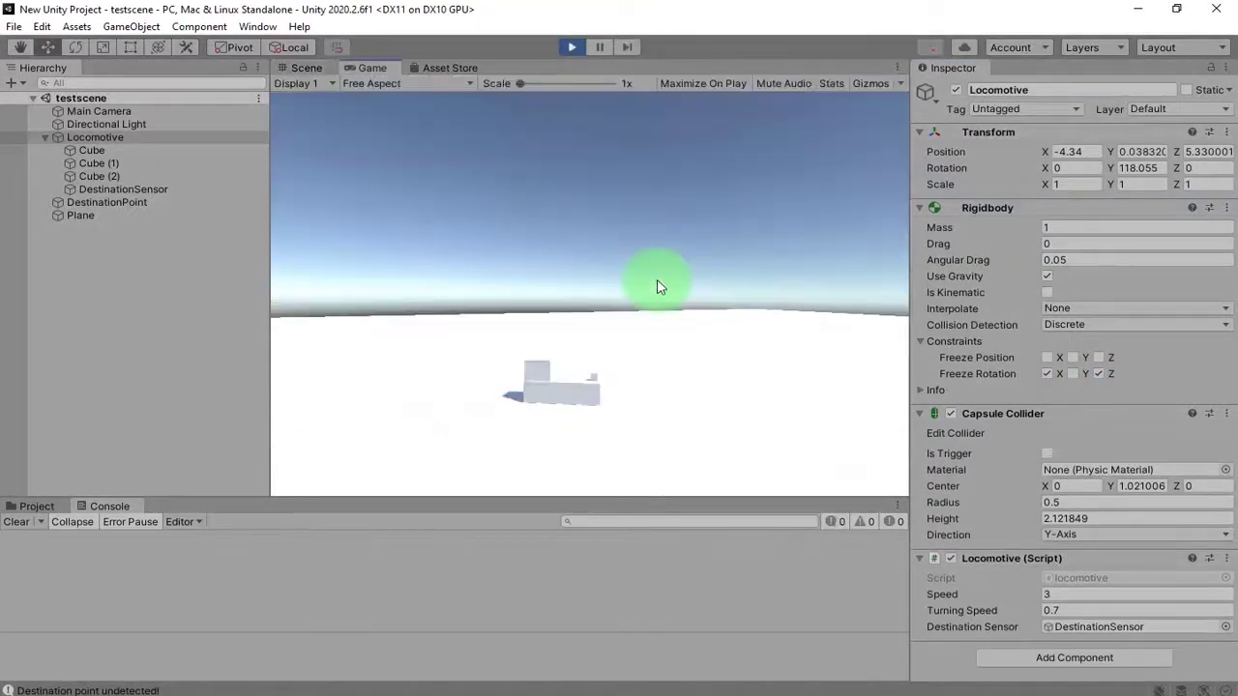
left_click(310, 67)
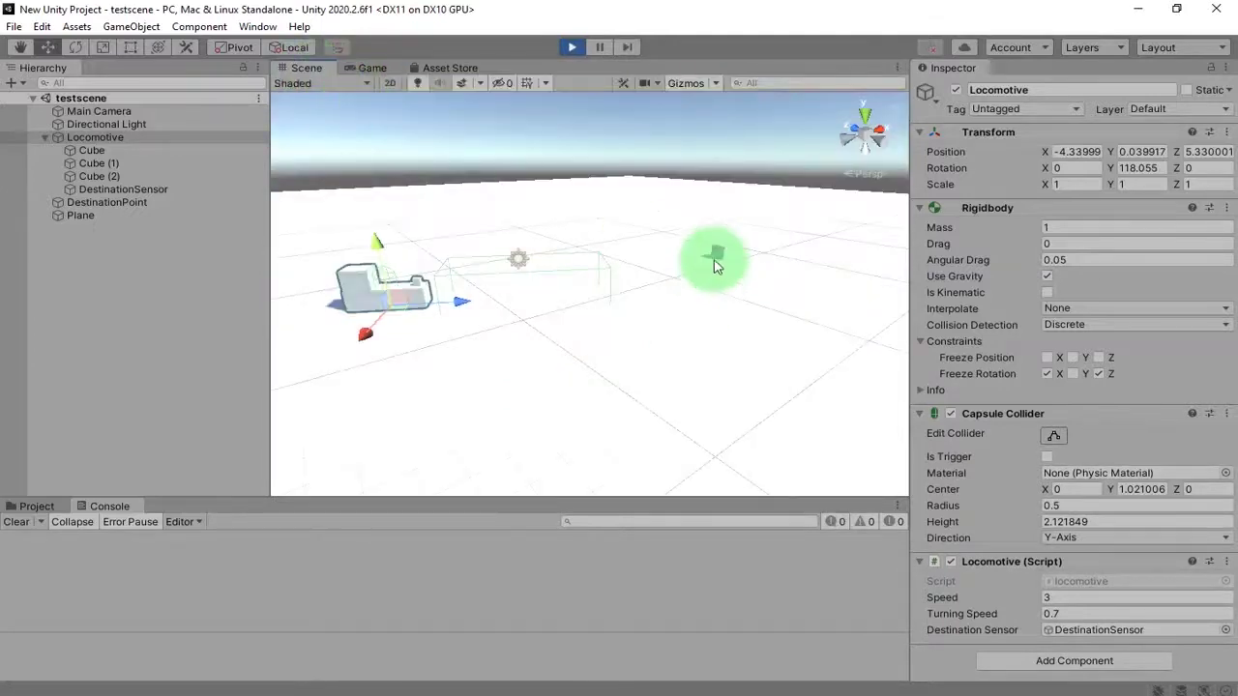
left_click(717, 256)
left_click_drag(726, 264, 583, 263)
left_click(579, 46)
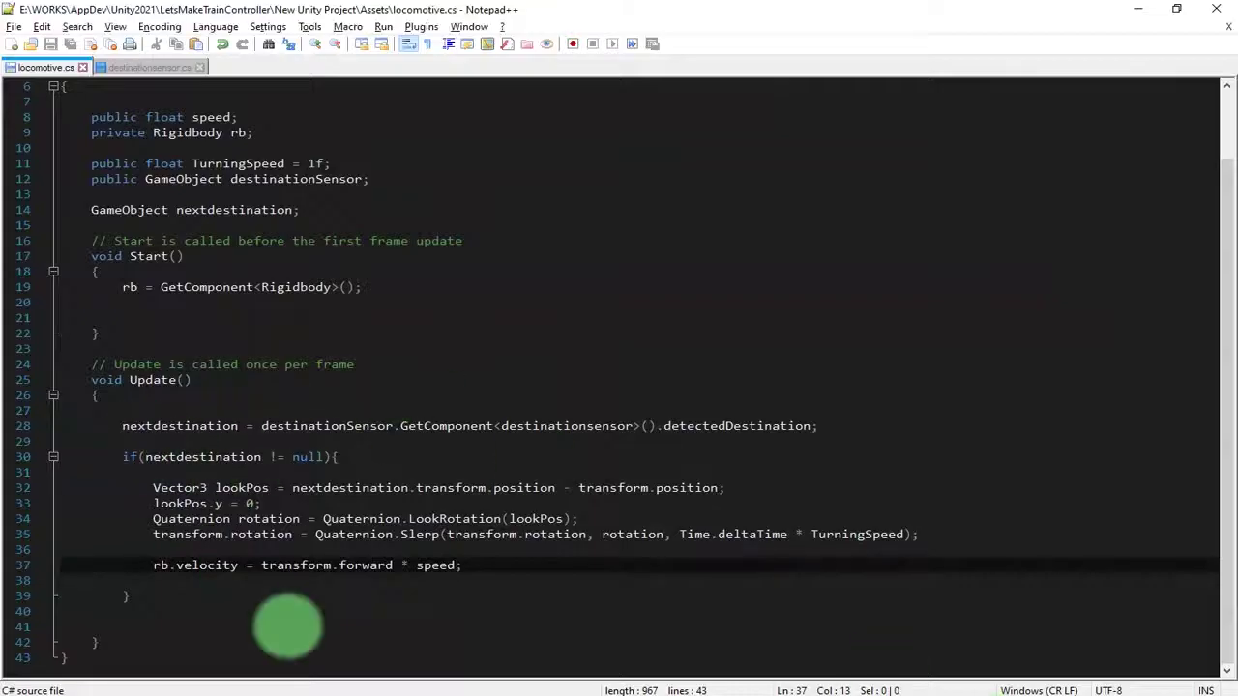
Switch to Notepad++ and review the code in locomotive.cs and destinationsensor.cs.
scroll(309, 533, "up", 1)
type("Vector3 lookPos = nextdestination.transform.position - transform.position; lookPos.y = 0; Quaternion rotation = Quaternion.LookRotation(lookPos);")
scroll(315, 494, "down", 1)
left_click(169, 66)
left_click(60, 74)
left_click(135, 66)
left_click(42, 66)
Switch to Unity and move DestinationPoint closer in front of the locomotive, to about X 2.79, Z 1.77.
key("alt+Tab")
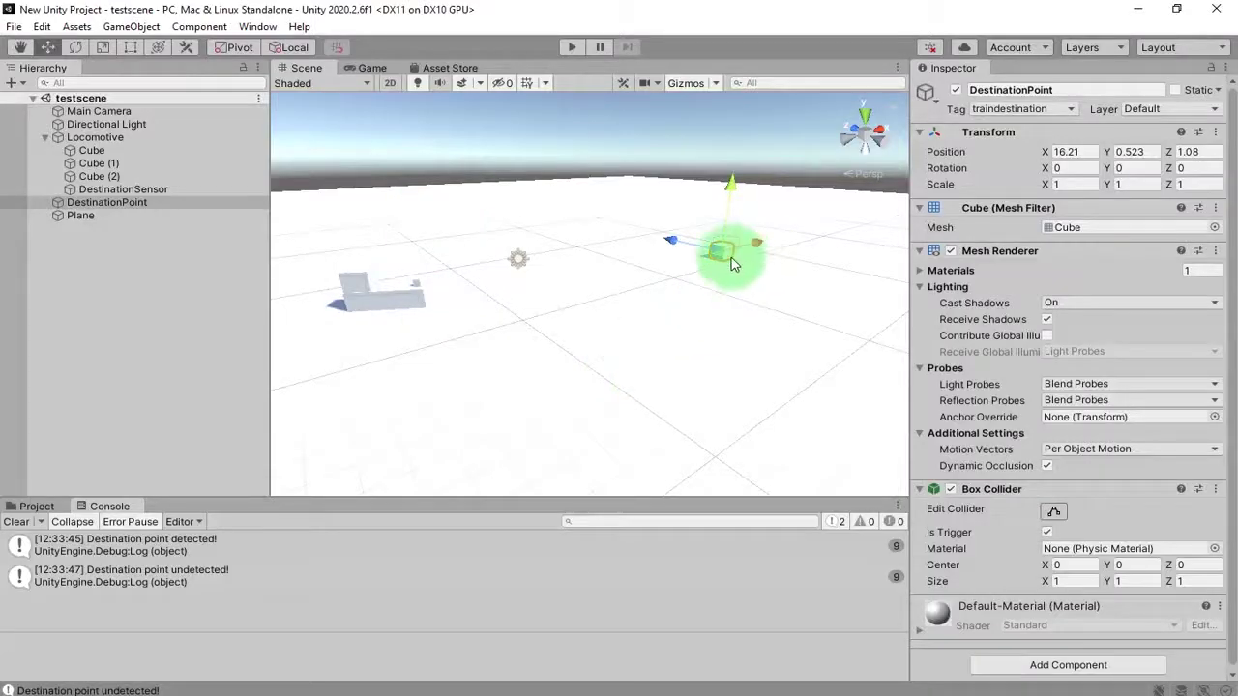
left_click_drag(727, 265, 583, 303)
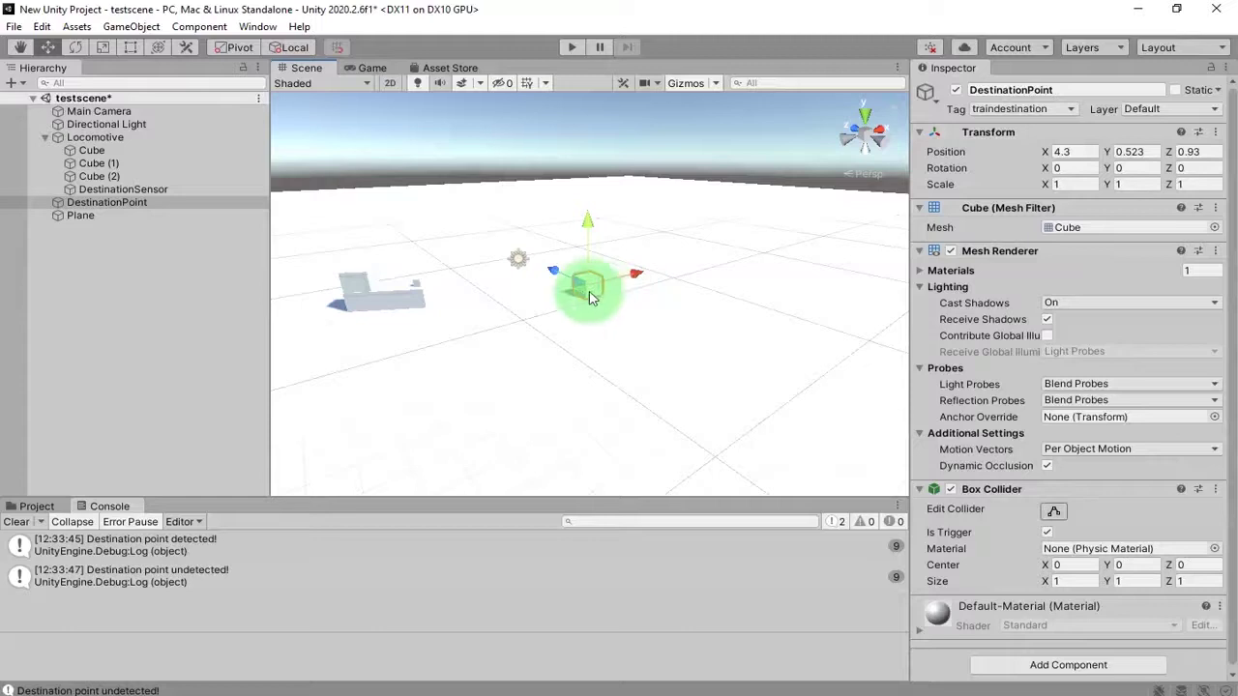
mouse_move(585, 298)
left_mouse_down()
mouse_move(522, 263)
mouse_move(576, 300)
left_mouse_up()
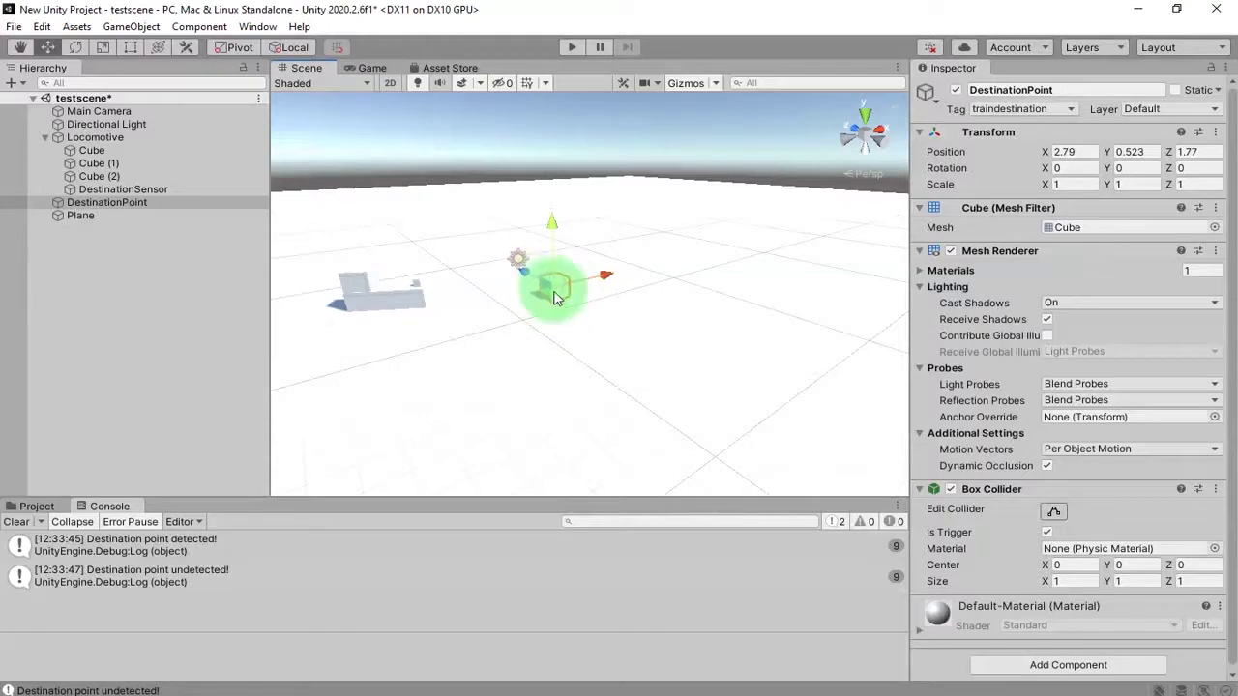
Duplicate DestinationPoint and place the copy farther along the locomotive's path, at about X 6.98, Z -1.4.
key("ctrl+d")
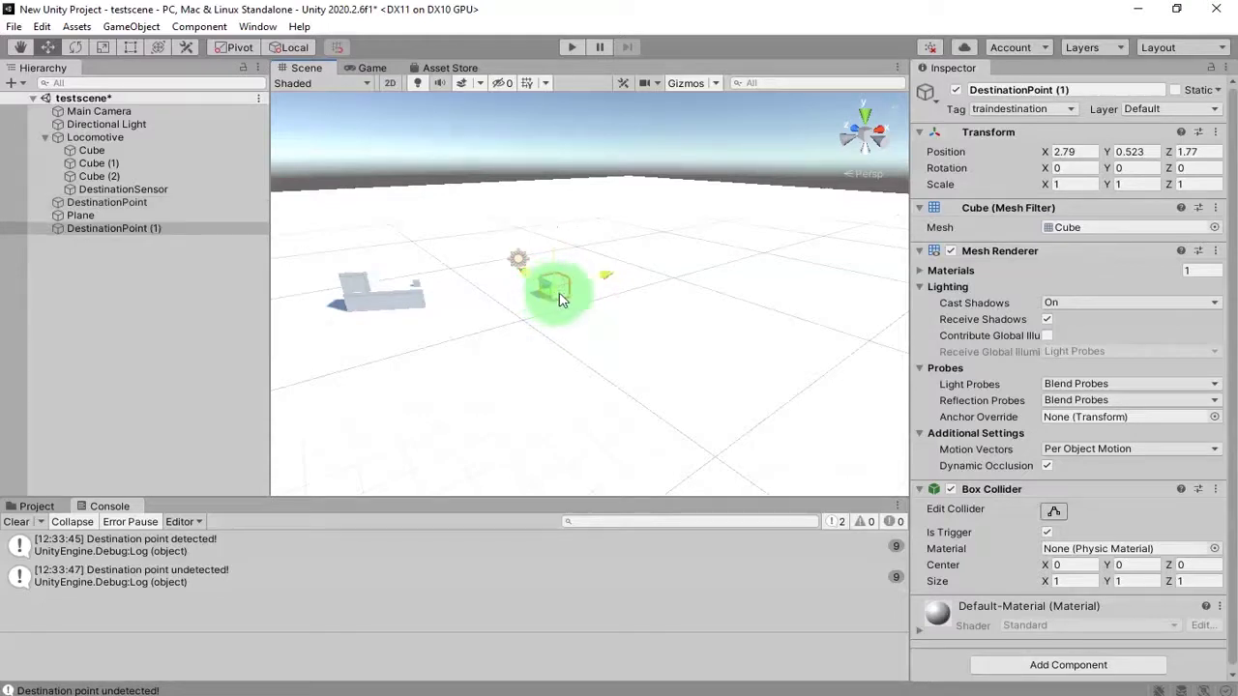
left_click_drag(559, 300, 764, 343)
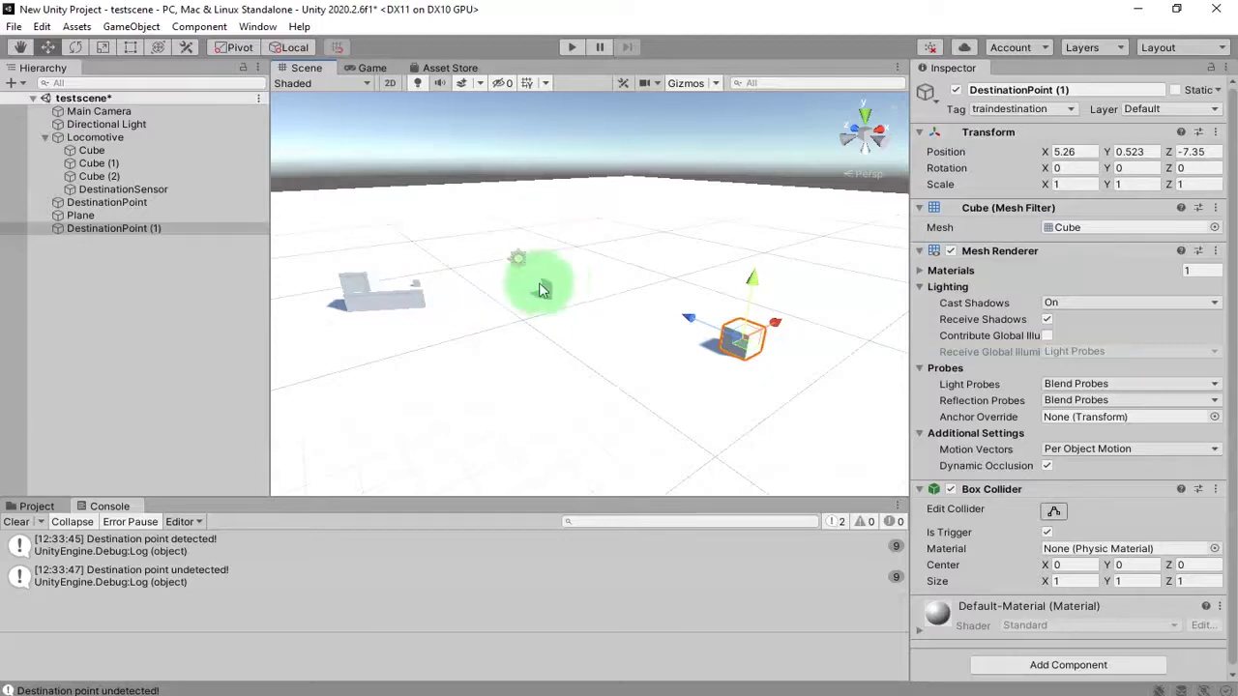
left_click_drag(754, 360, 658, 299)
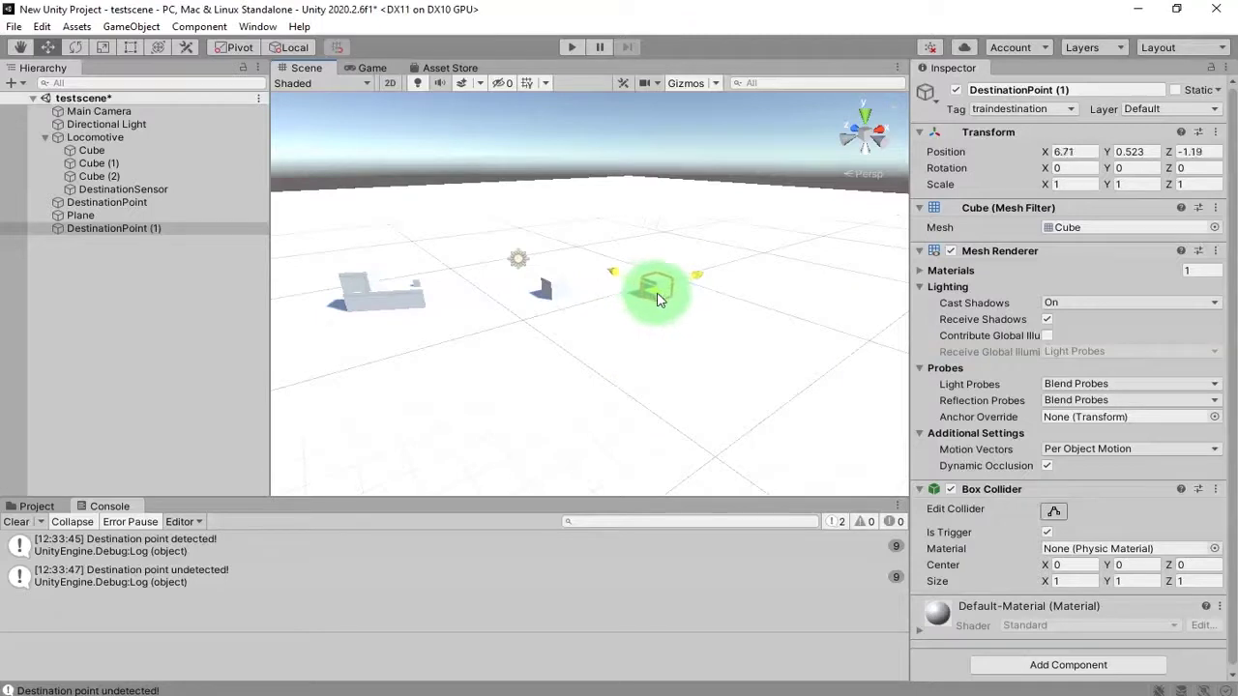
left_click_drag(712, 351, 668, 478, "alt")
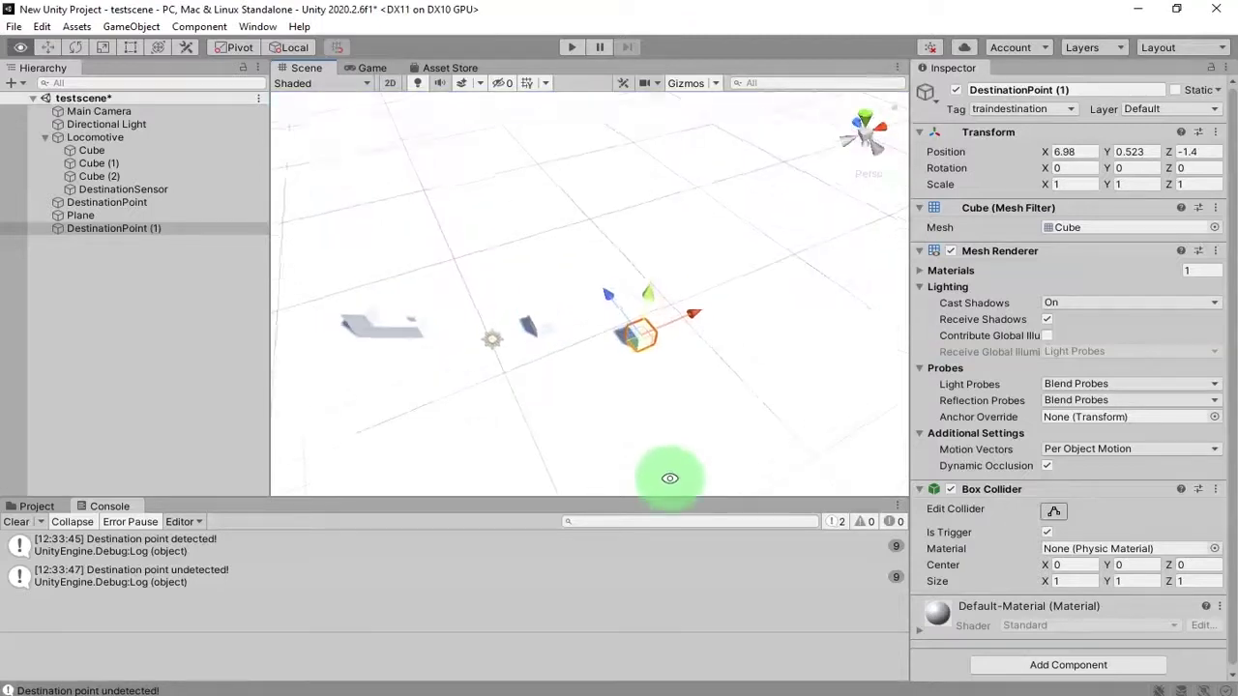
Enable the Mesh Renderer of the locomotive's DestinationSensor so its detection box shows in the scene.
left_click(398, 330)
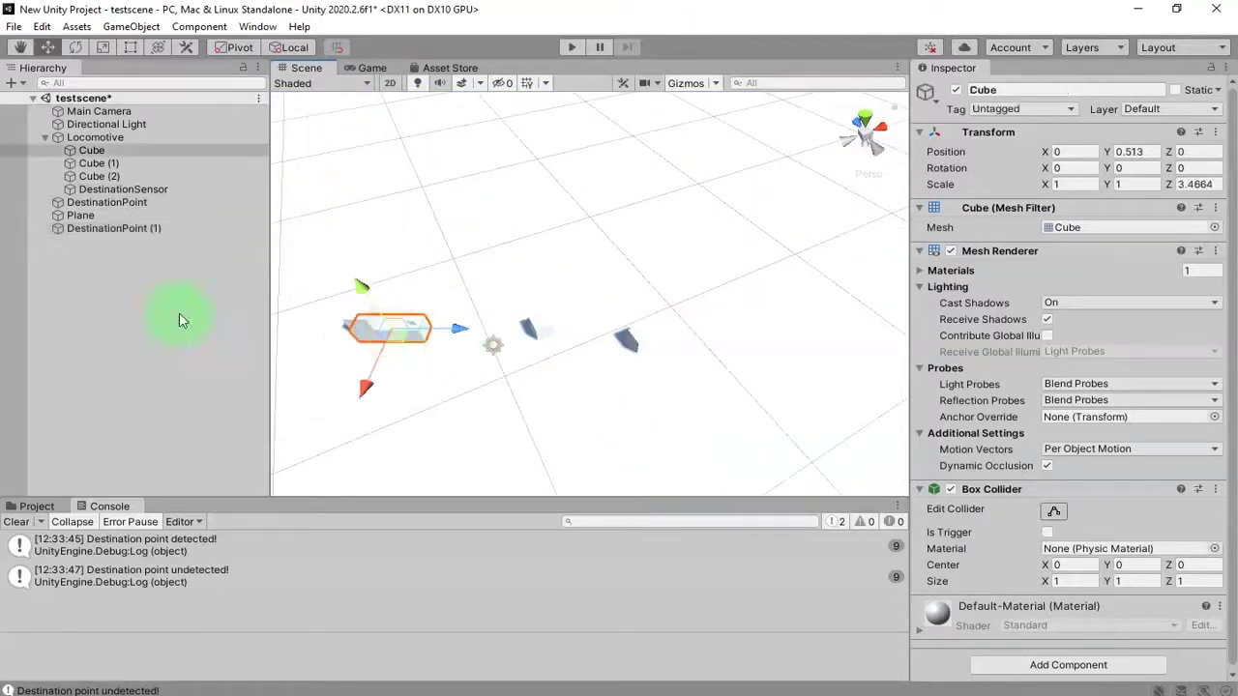
left_click(104, 141)
left_click(111, 189)
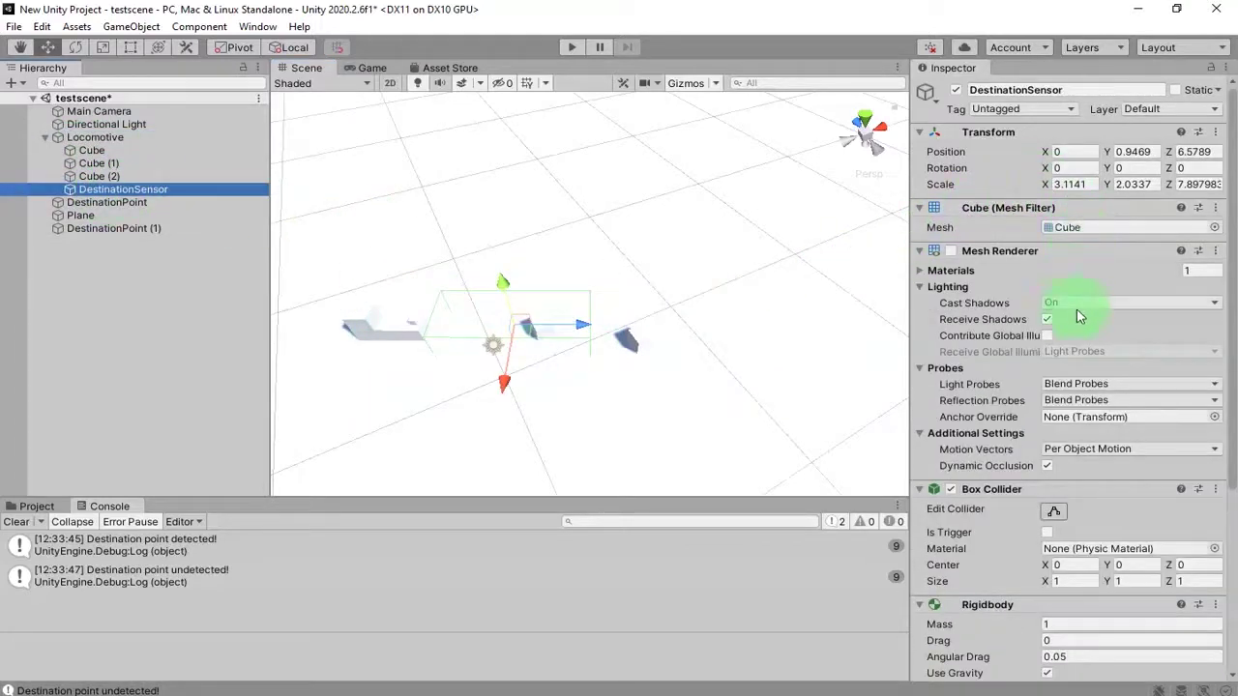
left_click(952, 252)
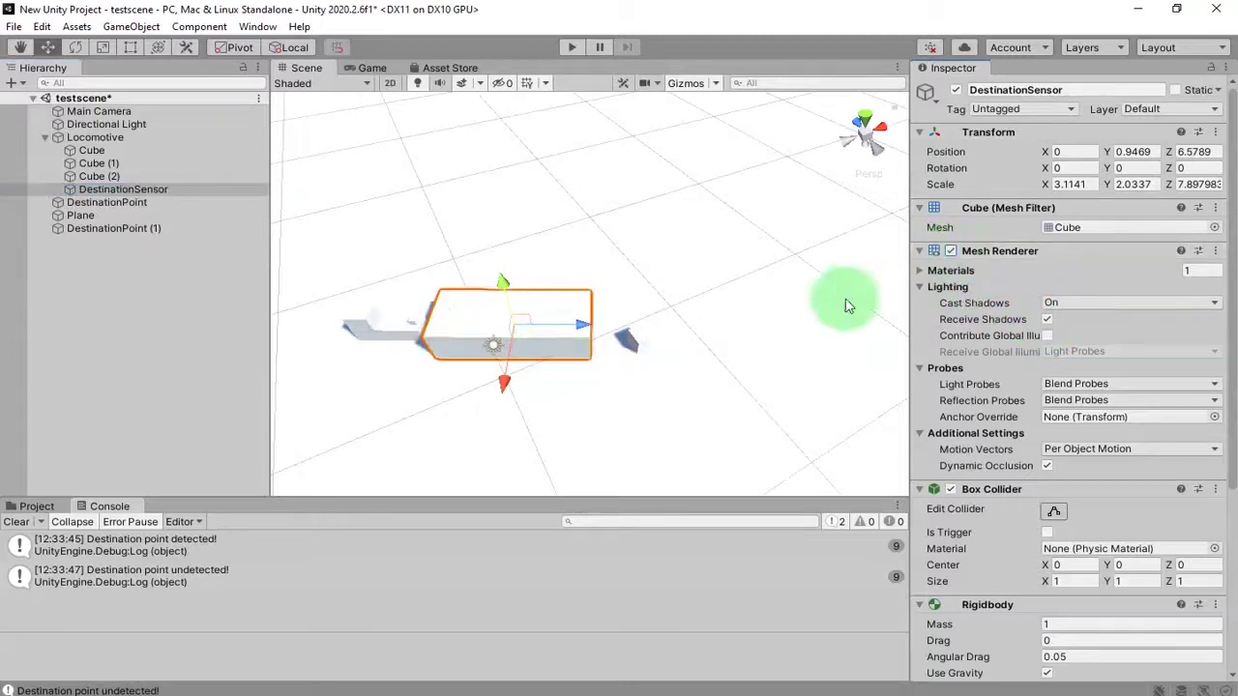
Duplicate DestinationPoint (1) twice and place the copies farther along the path, the last at about X 18.73, Z -0.21.
left_click_drag(635, 376, 800, 294, "alt")
left_click(623, 327)
key("ctrl+d")
key("ctrl+d")
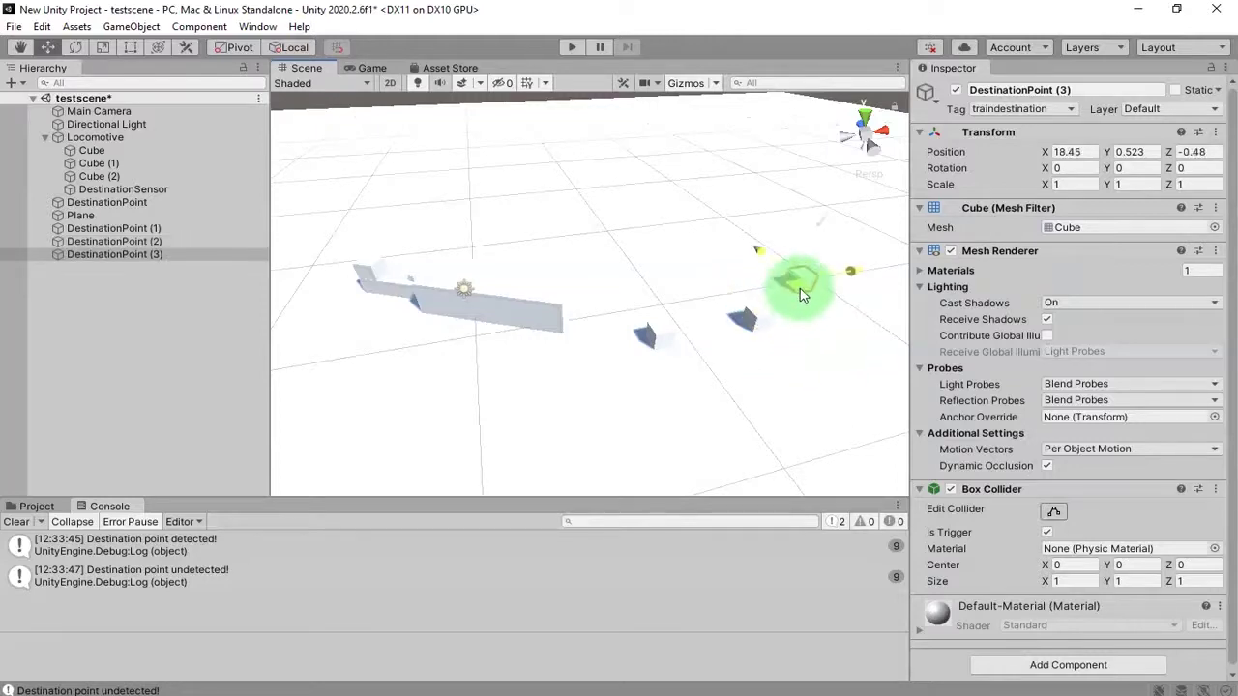
Play the scene and shift DestinationPoint (2) and (3) into the sensor's reach to test the locomotive, then stop play mode.
left_click(579, 48)
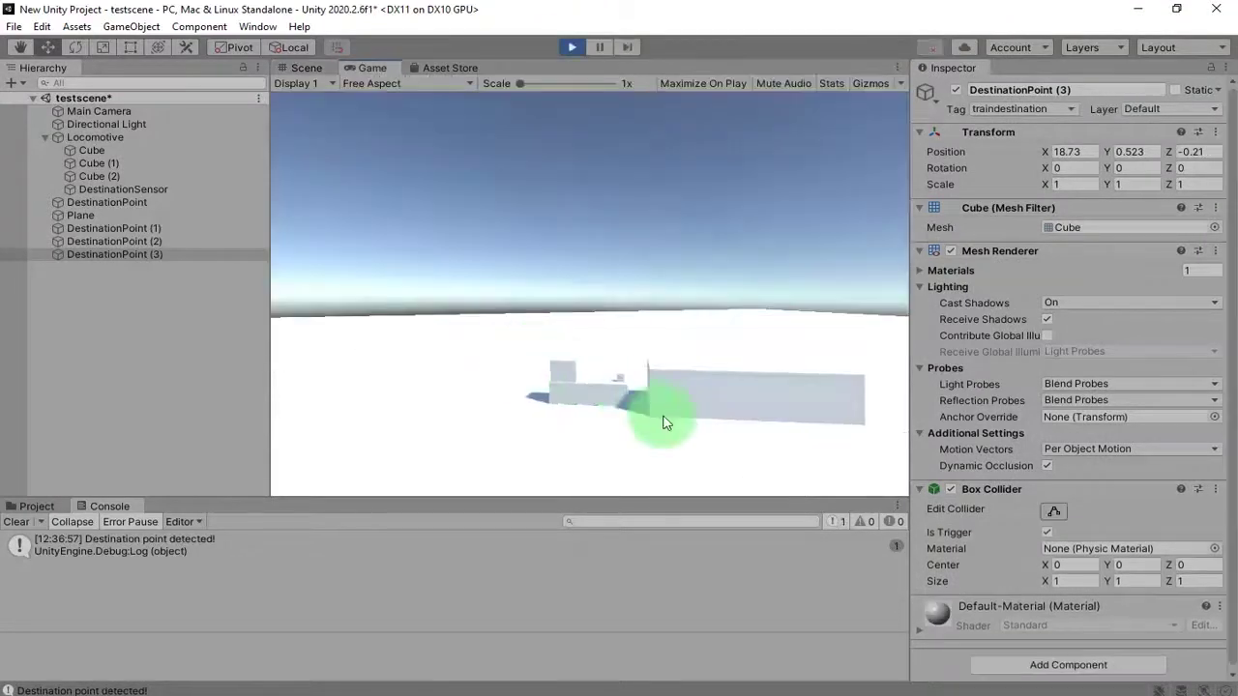
left_click(306, 68)
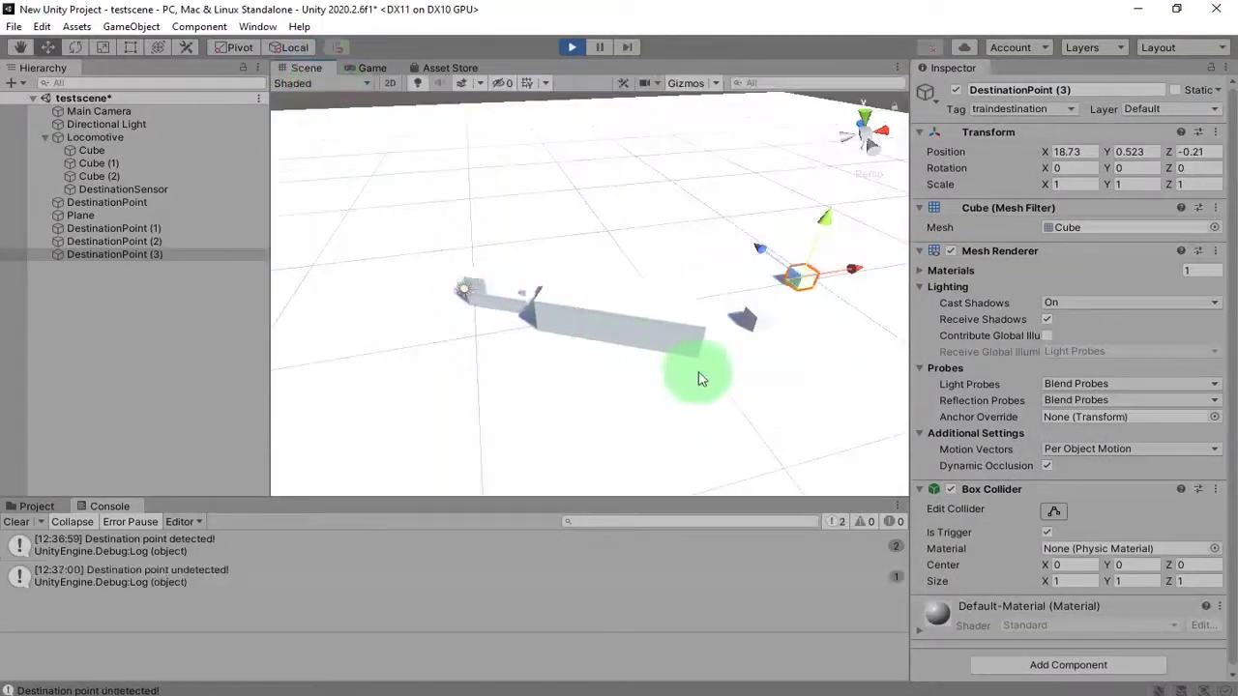
left_click(764, 327)
left_click_drag(754, 336, 710, 327)
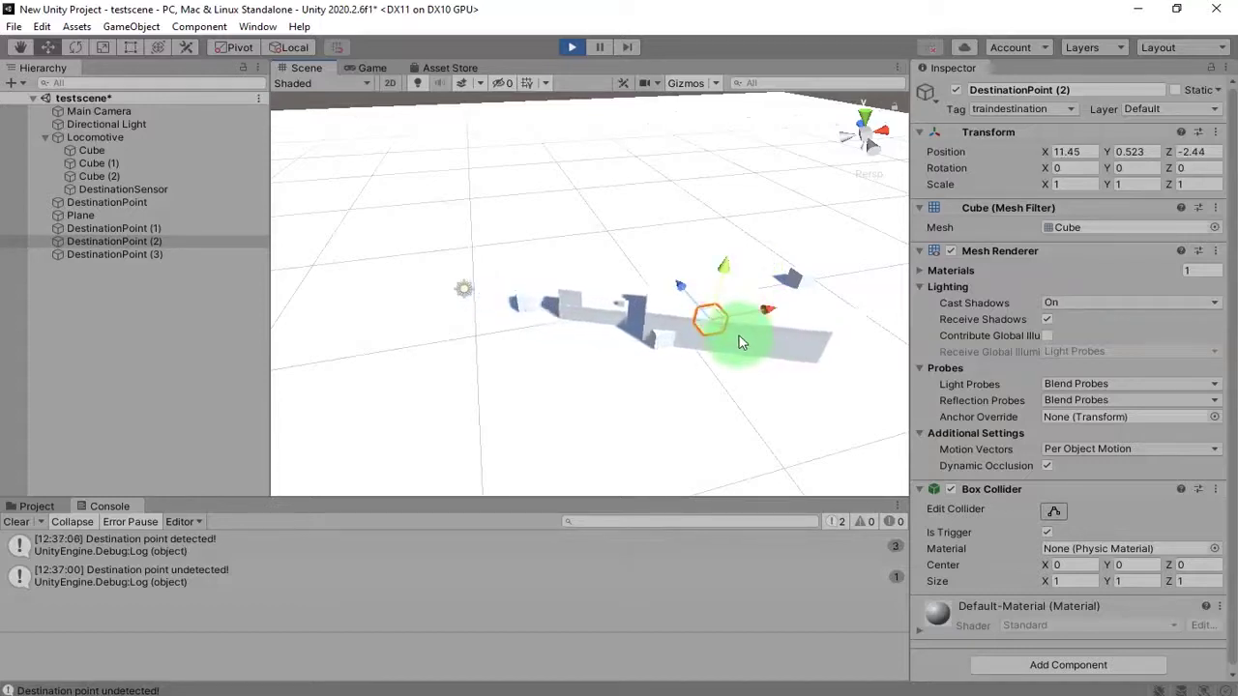
left_click(795, 282)
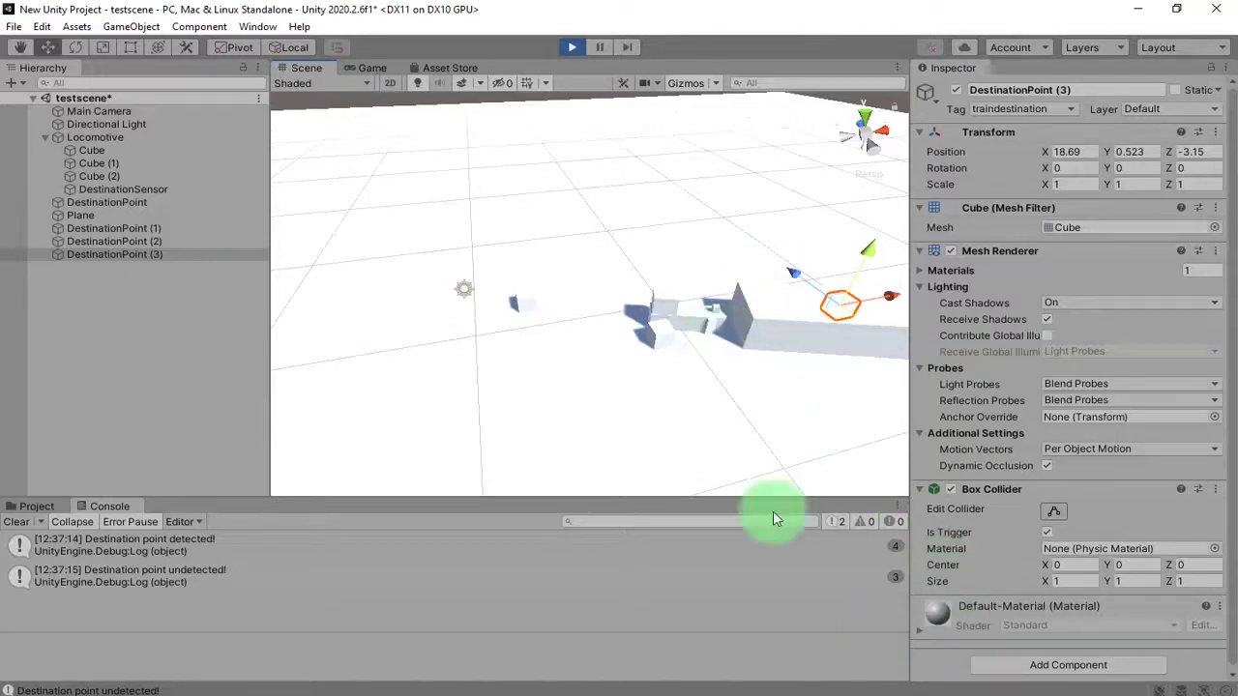
left_click(573, 49)
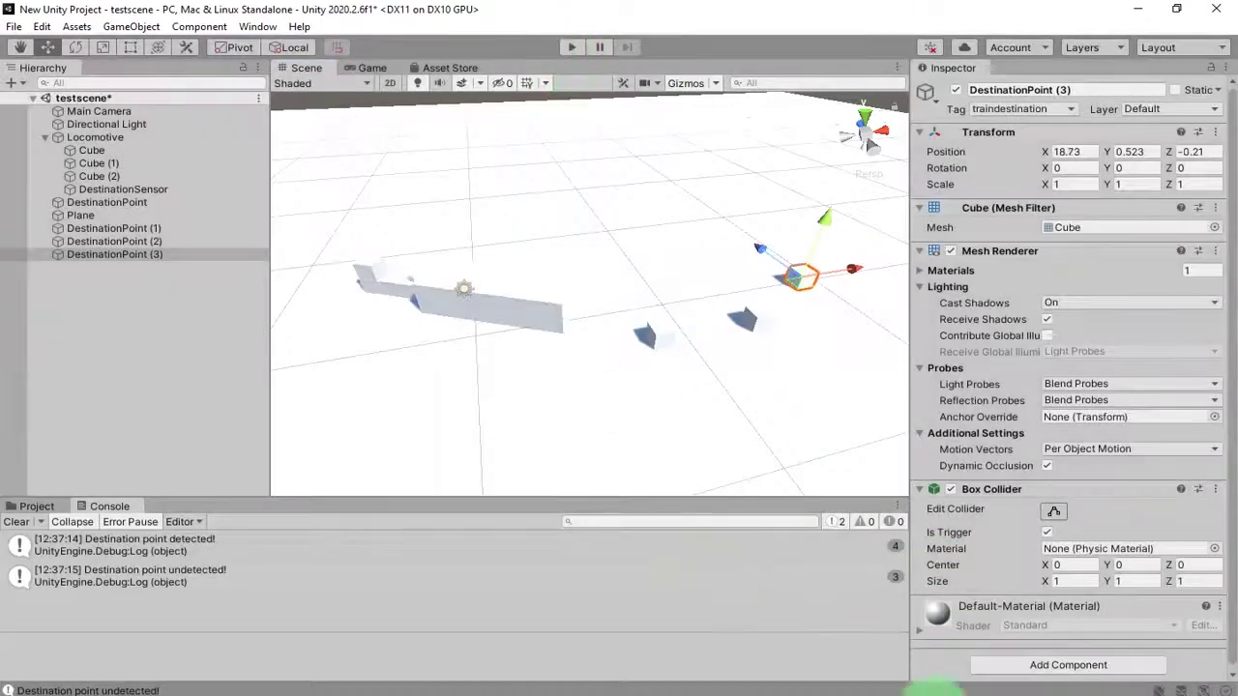
In Notepad++, comment out "detectedDestination = null;" in OnTriggerExit of destinationsensor.cs, save, and return to Unity.
left_click(963, 695)
left_click(199, 580)
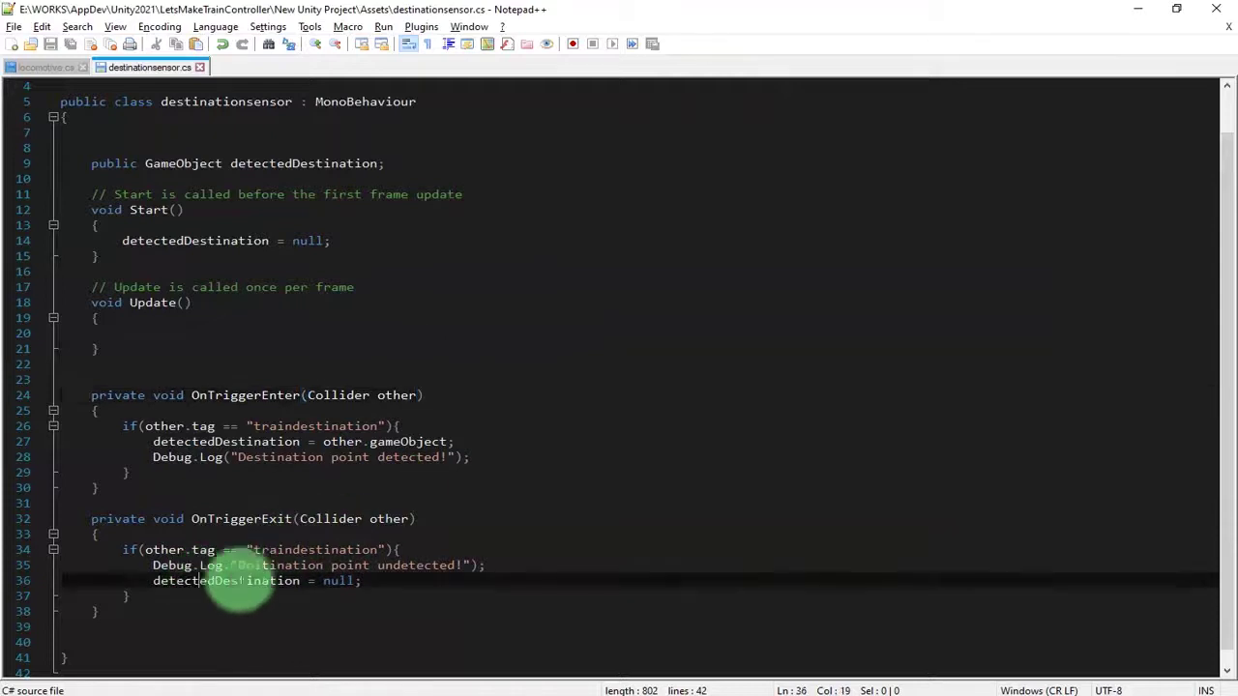
double_click(340, 580)
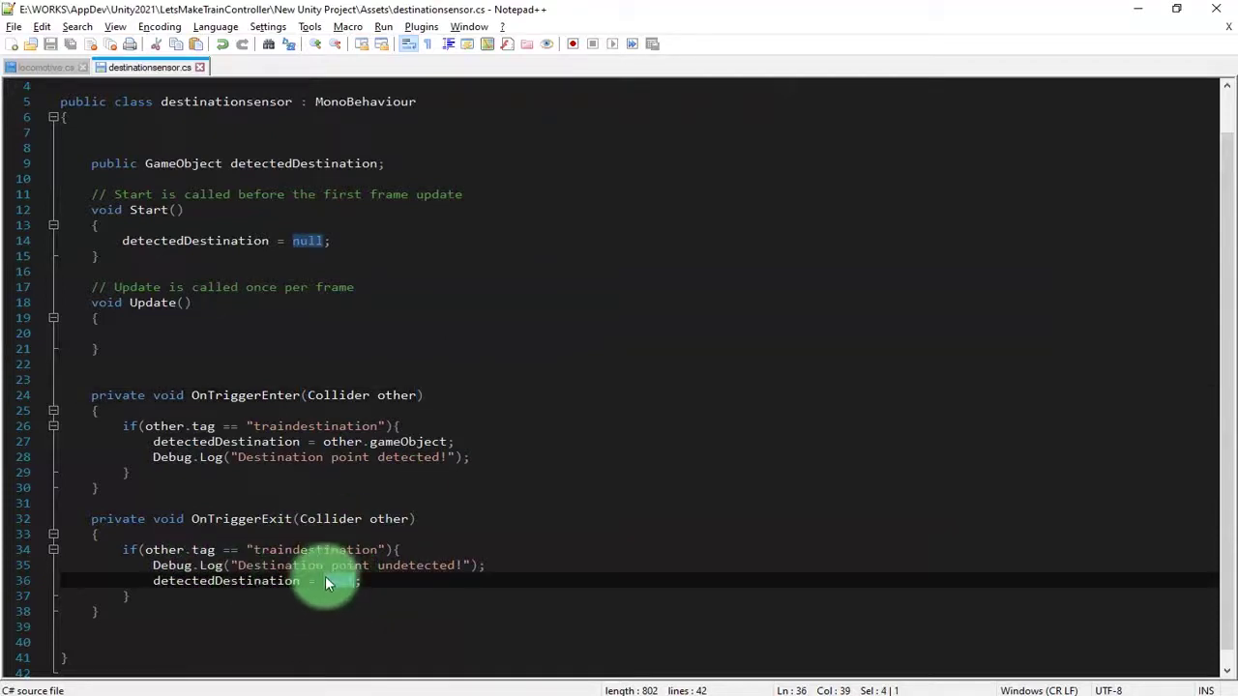
left_click(152, 581)
type("//")
key("alt+Tab")
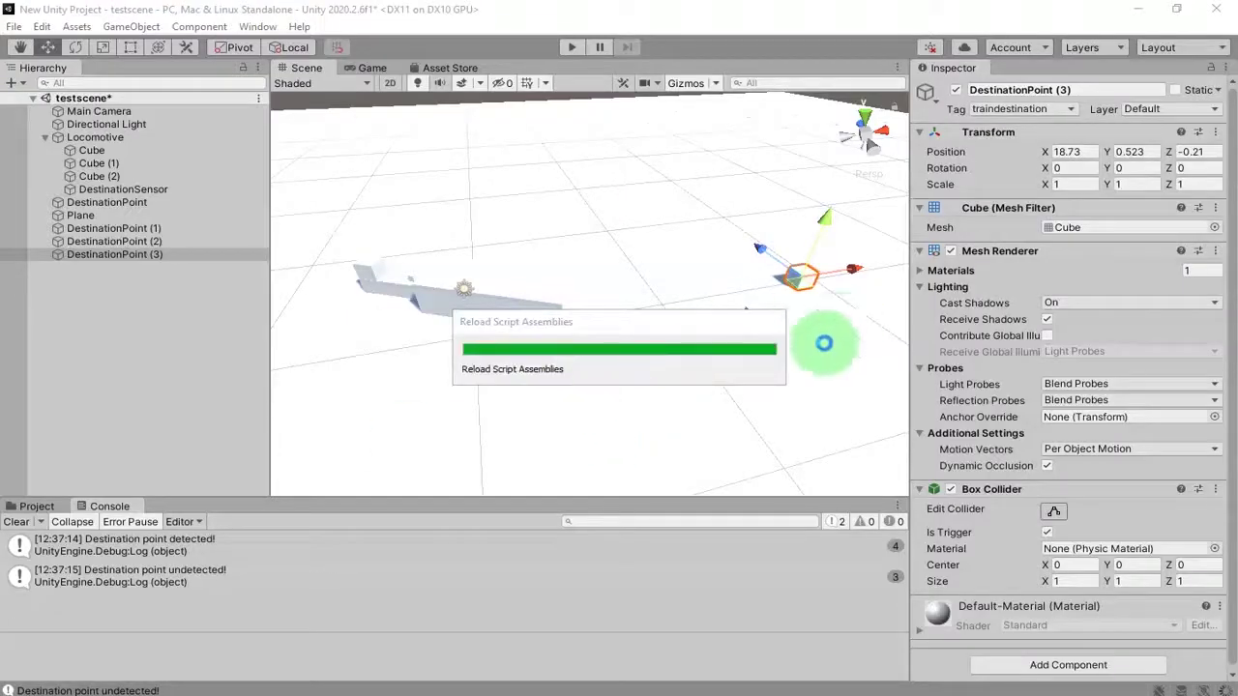
key("alt+Tab")
double_click(222, 519)
key("alt+Tab")
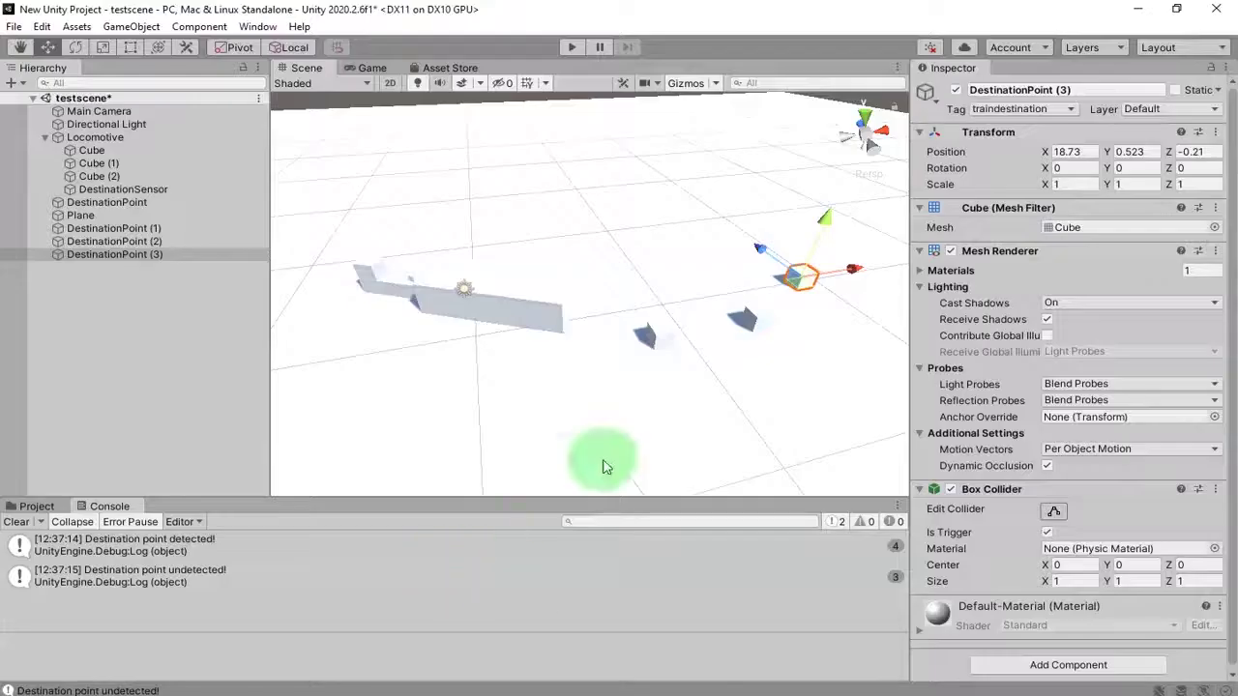
Move the Locomotive back away from the points and place DestinationPoint in front of it at about X -2.96, Z 6.07.
left_click(656, 337)
left_click(378, 280)
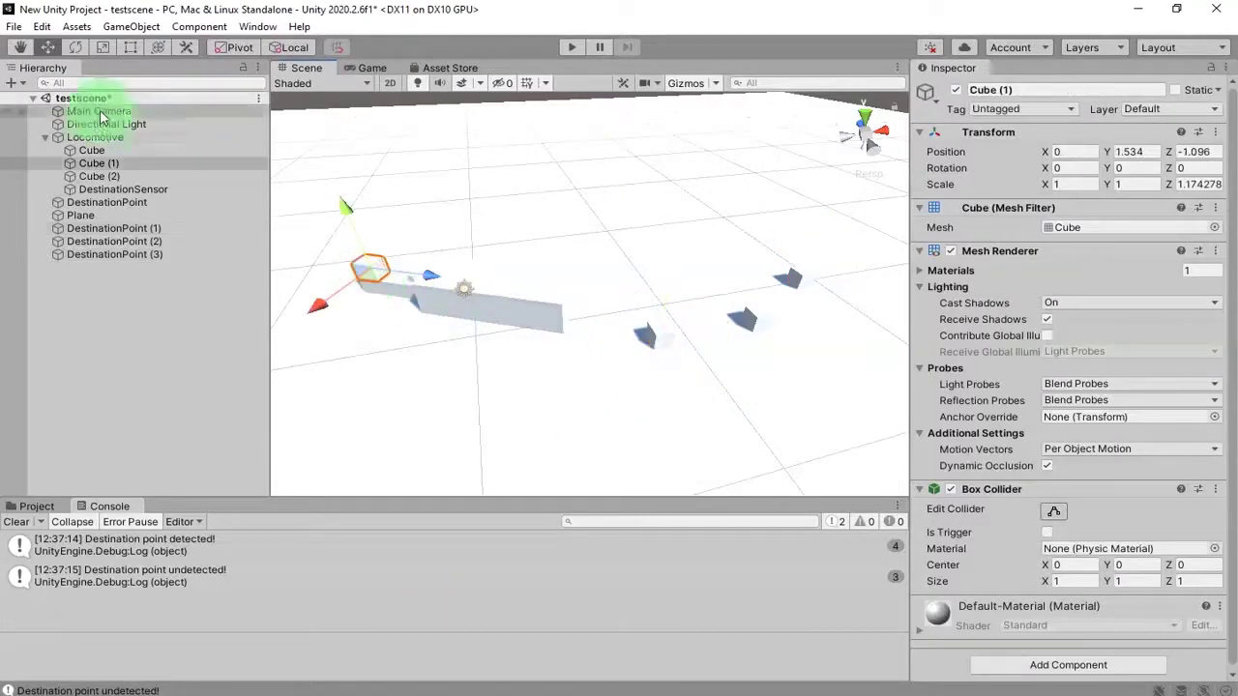
left_click(102, 151)
left_click(111, 138)
left_click_drag(404, 306, 277, 270)
left_click(522, 314)
left_click_drag(523, 315, 419, 295)
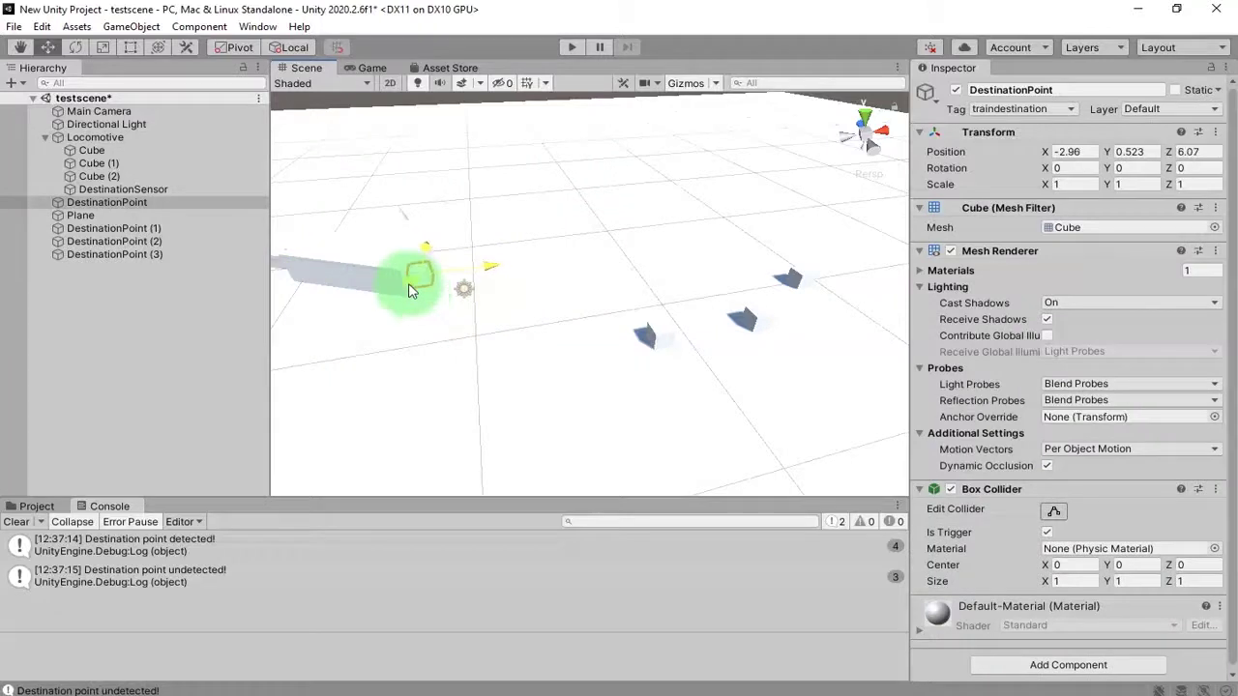
Move DestinationPoint (1), (2) and (3) closer together, to about X 2.11, Z 2.27; X 4.52, Z -1.6; and X 6.77, Z -5.23.
mouse_move(519, 358)
left_mouse_down("alt")
mouse_move(602, 267)
mouse_move(535, 418)
mouse_move(677, 360)
mouse_move(531, 345)
left_mouse_up("alt")
left_click(680, 364)
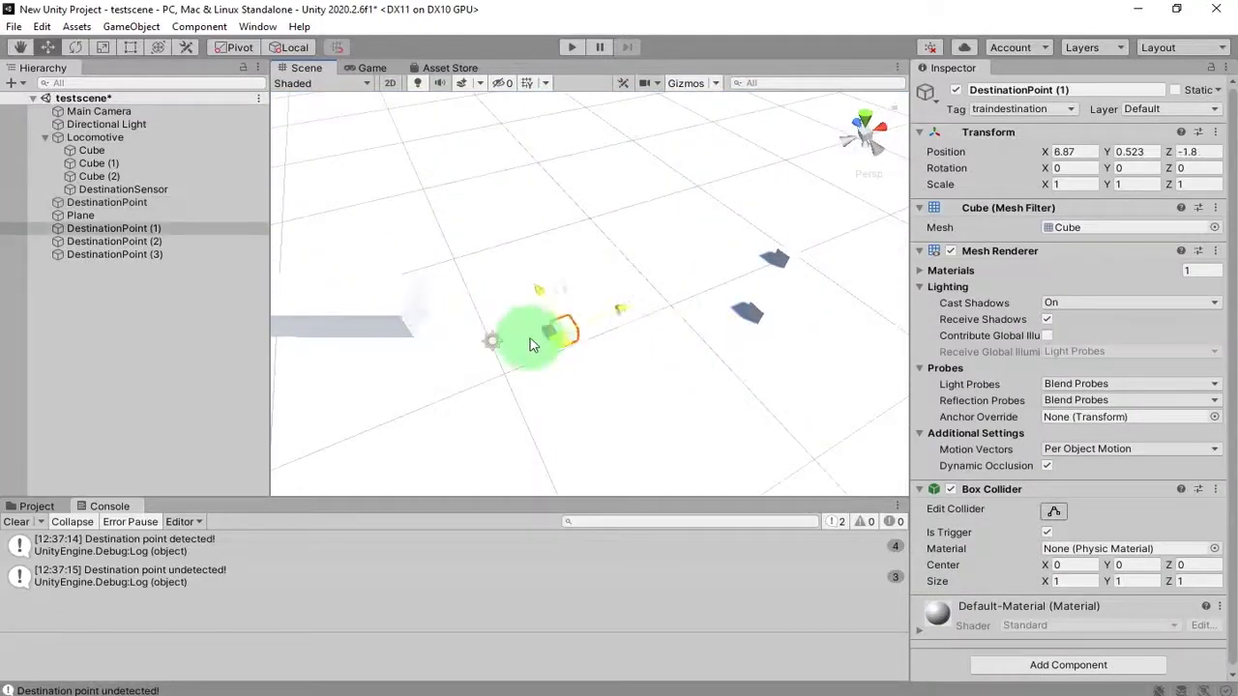
left_click(764, 333)
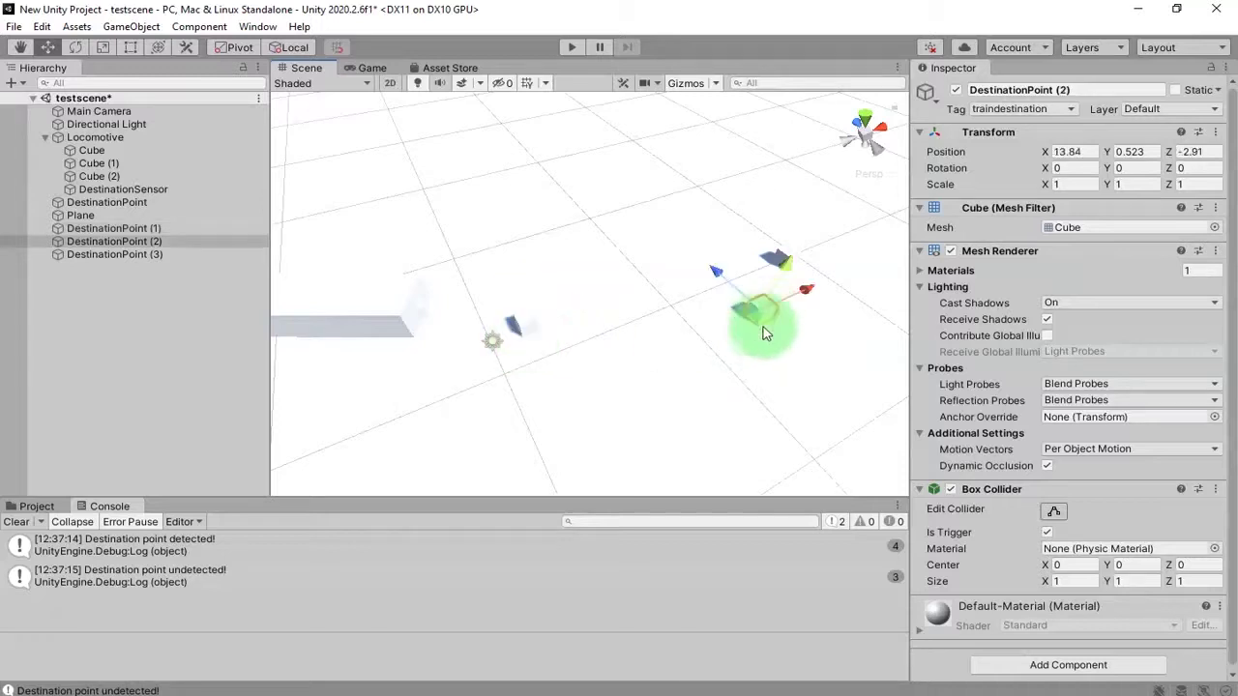
left_click_drag(759, 326, 597, 374)
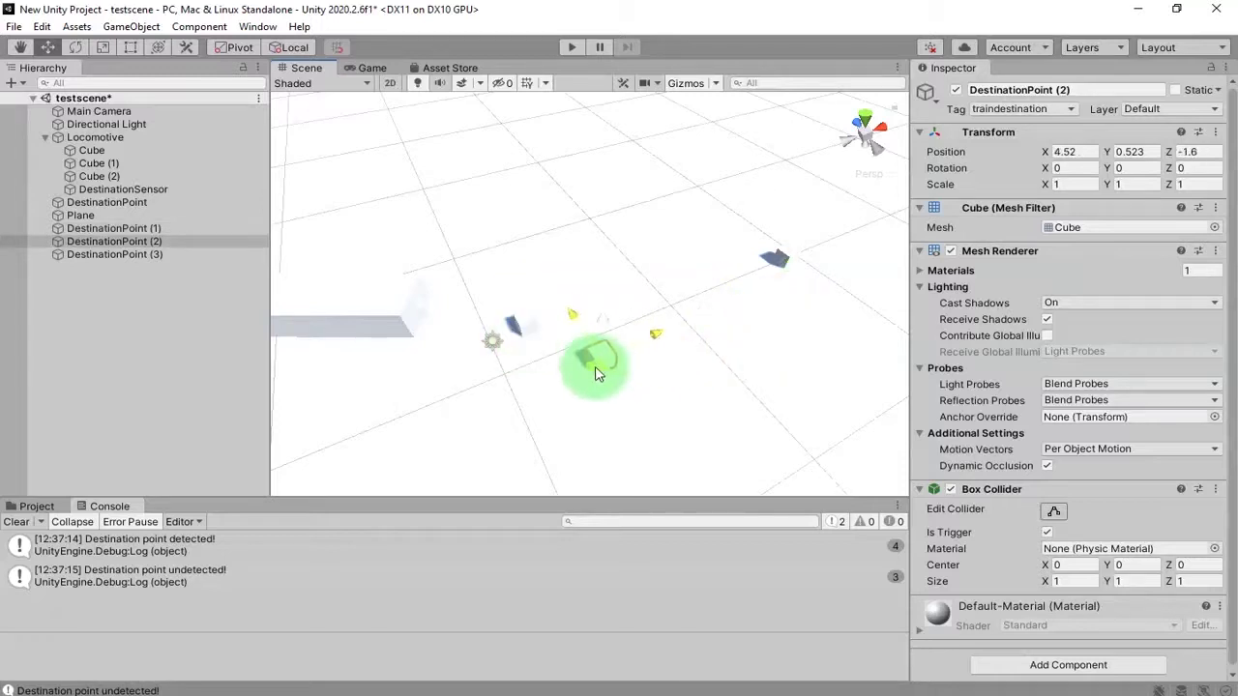
left_click(783, 263)
left_click_drag(781, 274, 665, 427)
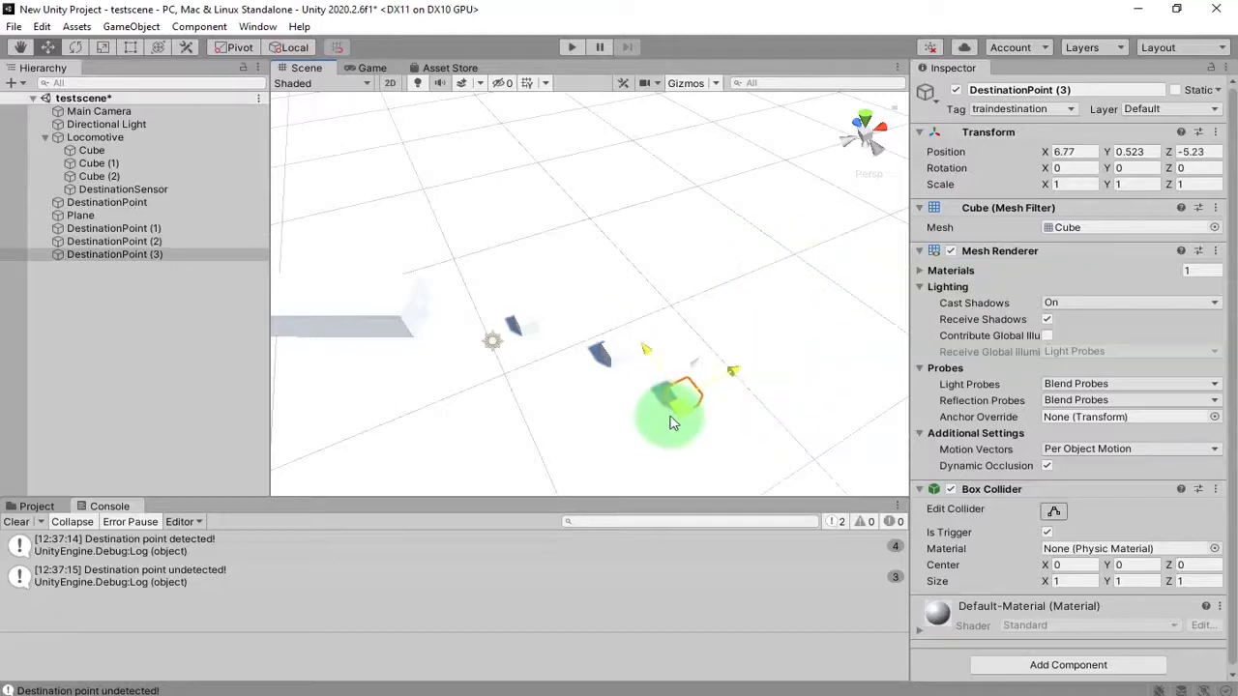
Play the scene and duplicate destination points ahead of the locomotive into a loop, placing the eleventh copy at about X -3.7, Z 10.6.
left_click_drag(506, 442, 558, 361, "alt")
left_click(572, 49)
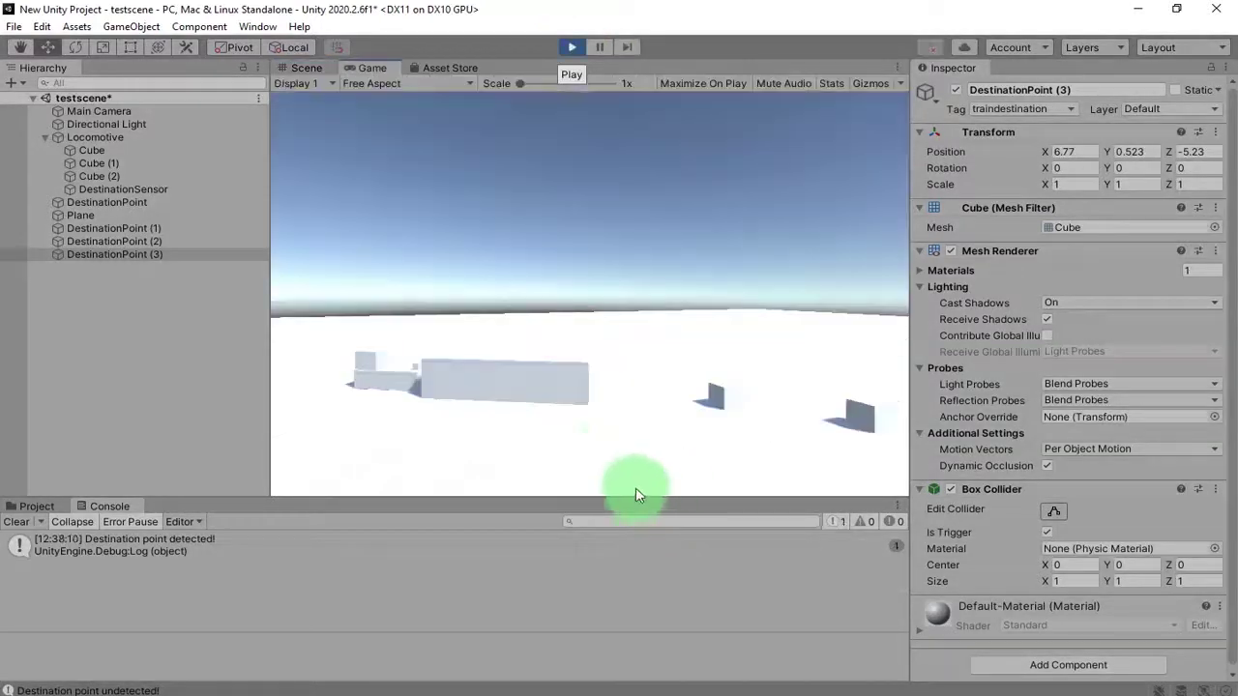
left_click(307, 72)
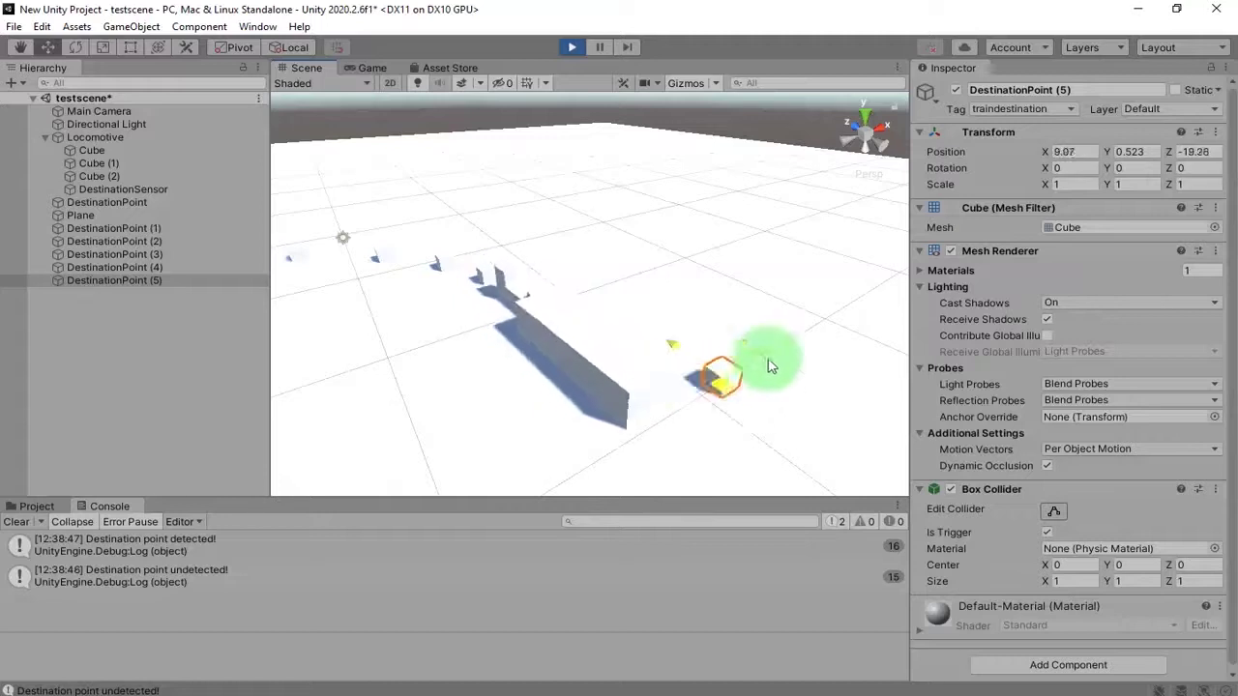
mouse_move(718, 415)
middle_mouse_down()
mouse_move(628, 415)
mouse_move(635, 406)
mouse_move(586, 377)
mouse_move(713, 414)
middle_mouse_up()
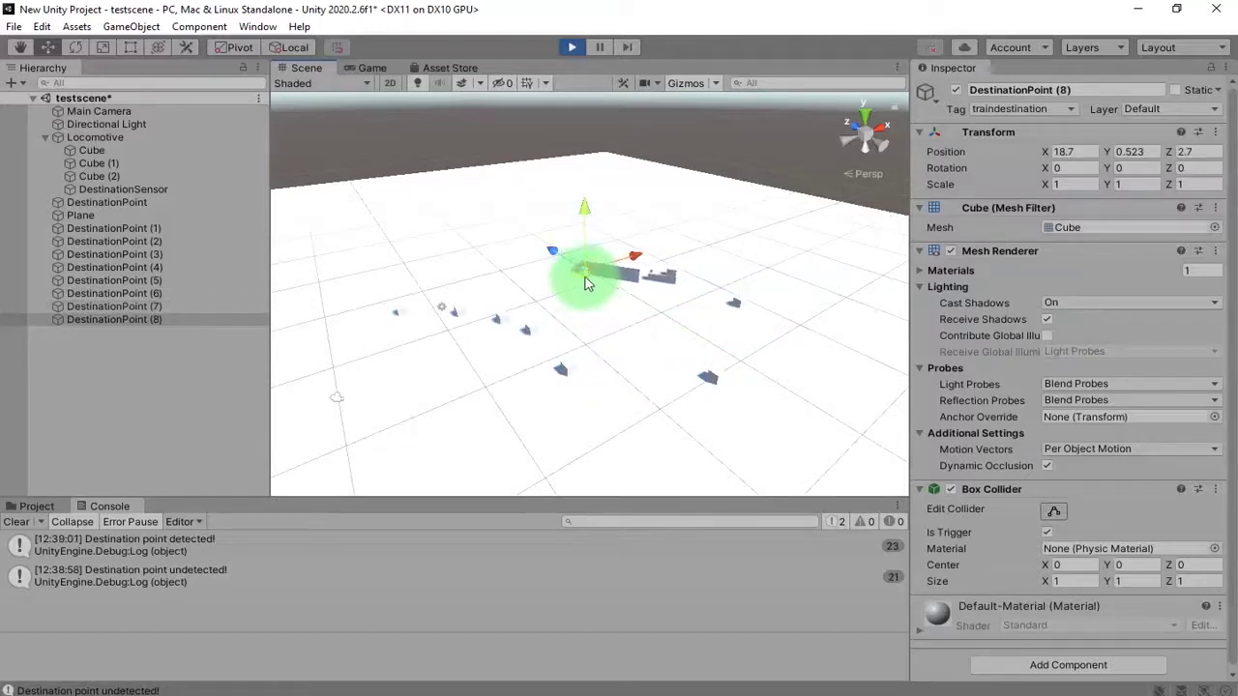
key("ctrl+d")
left_click_drag(520, 279, 455, 273)
left_click_drag(448, 279, 382, 297)
key("ctrl+d")
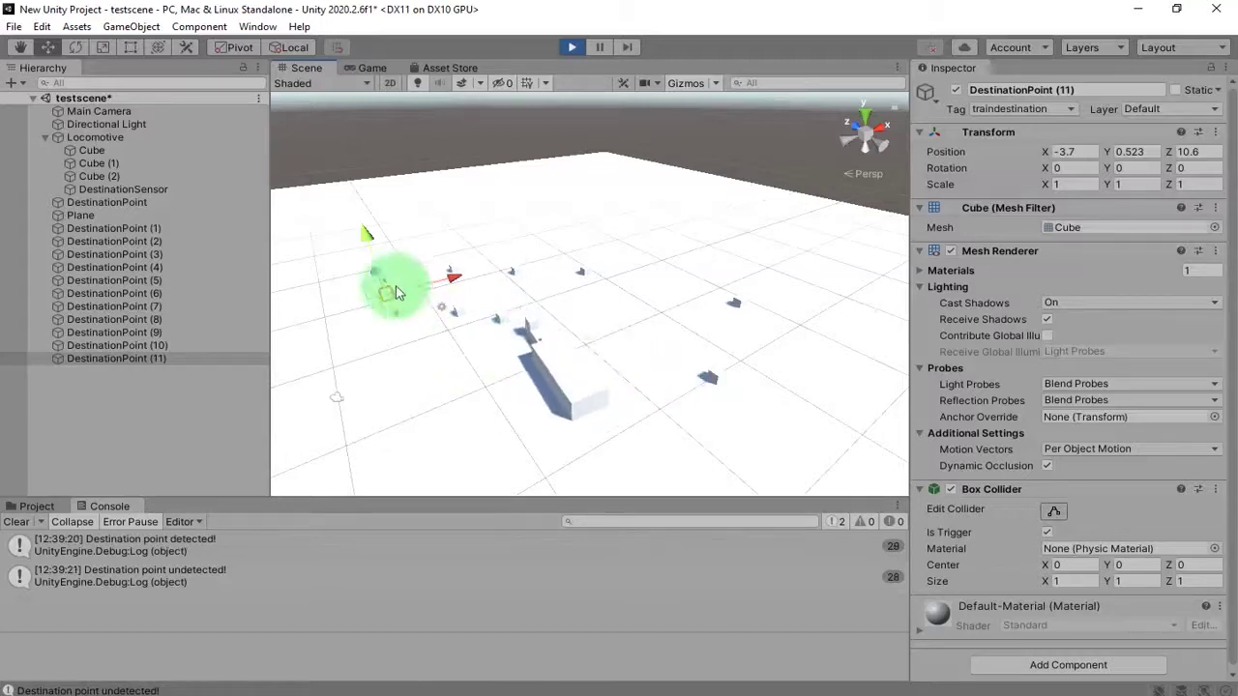
Reposition DestinationPoint (7) through (10) to smooth the loop's far curve, placing DestinationPoint (7) at about X 20.2, Z 2.5.
left_click_drag(627, 366, 615, 474, "alt")
middle_click_drag(675, 363, 719, 322)
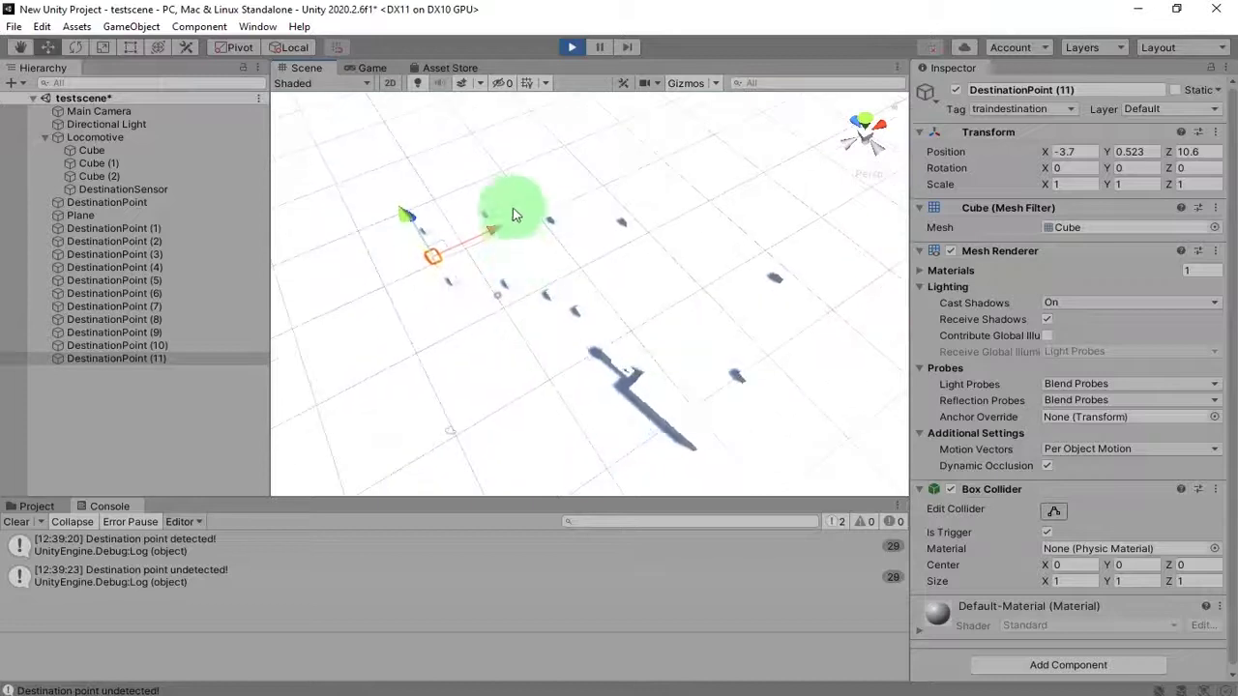
left_click(488, 215)
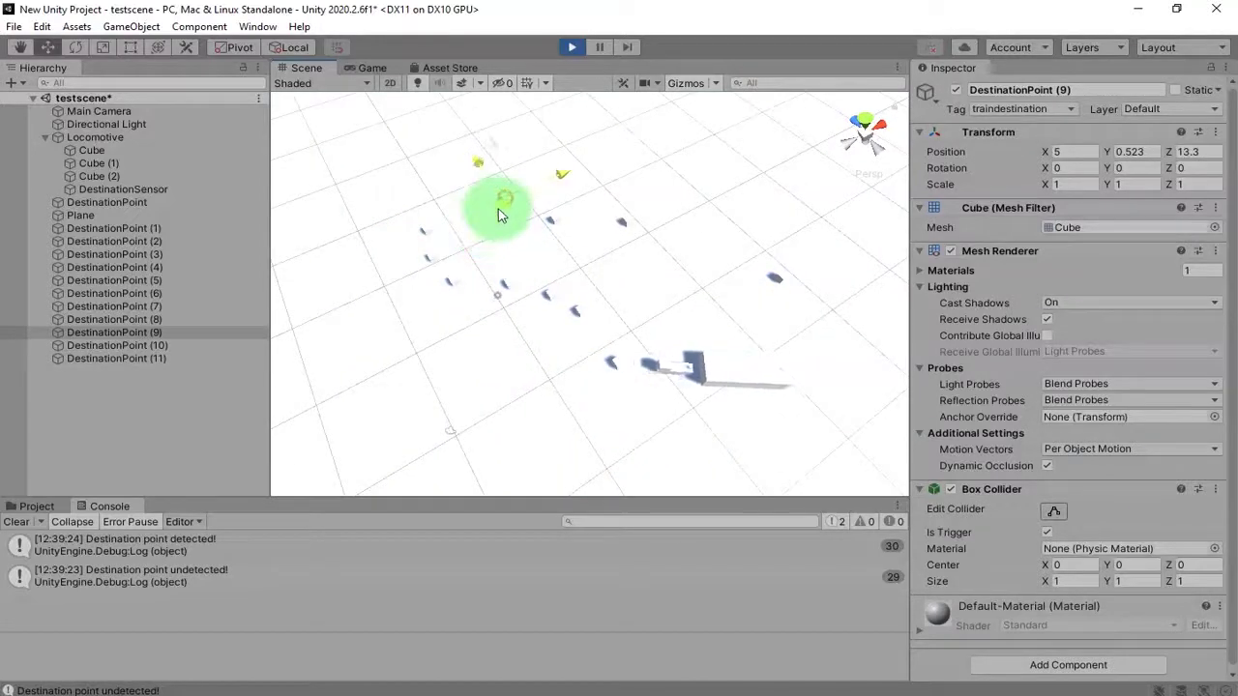
left_click(430, 237)
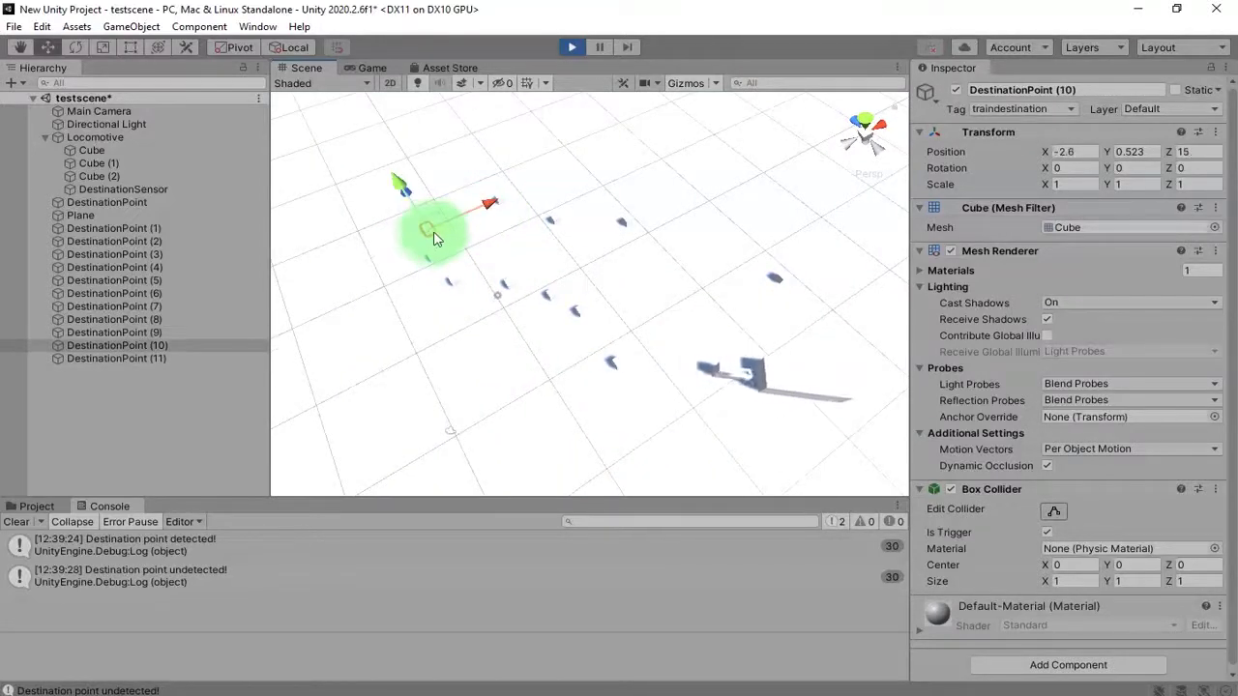
left_click(555, 216)
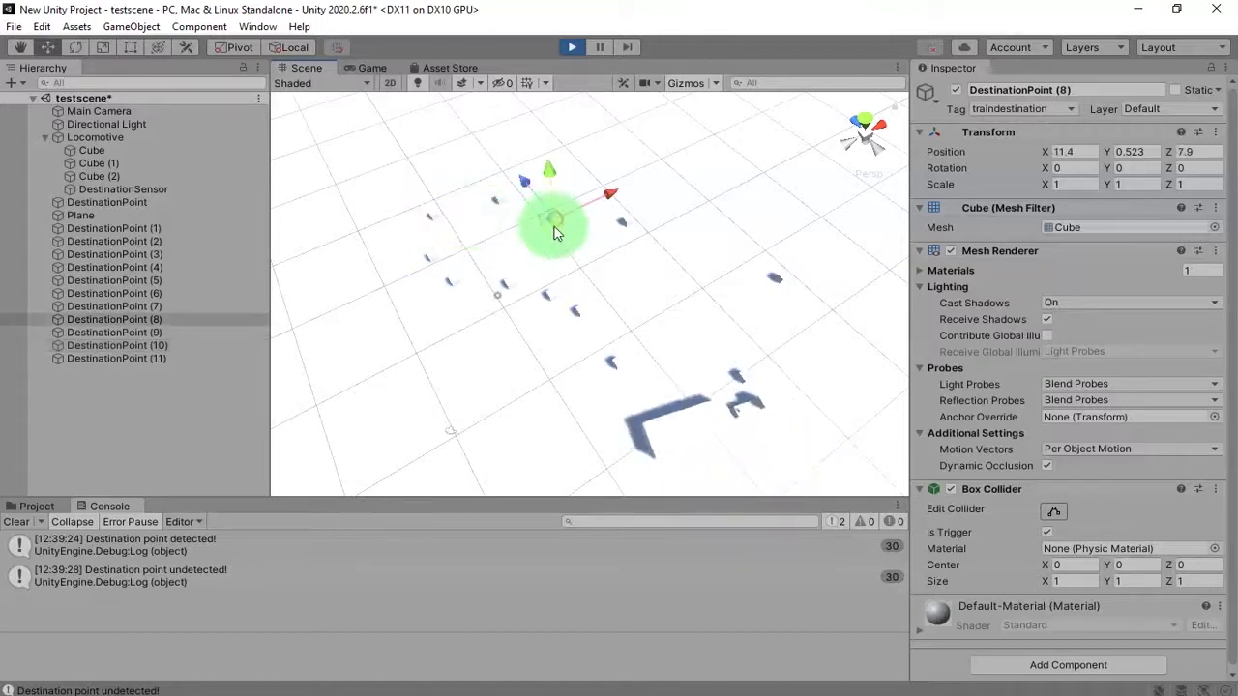
left_click(623, 226)
left_click(629, 222)
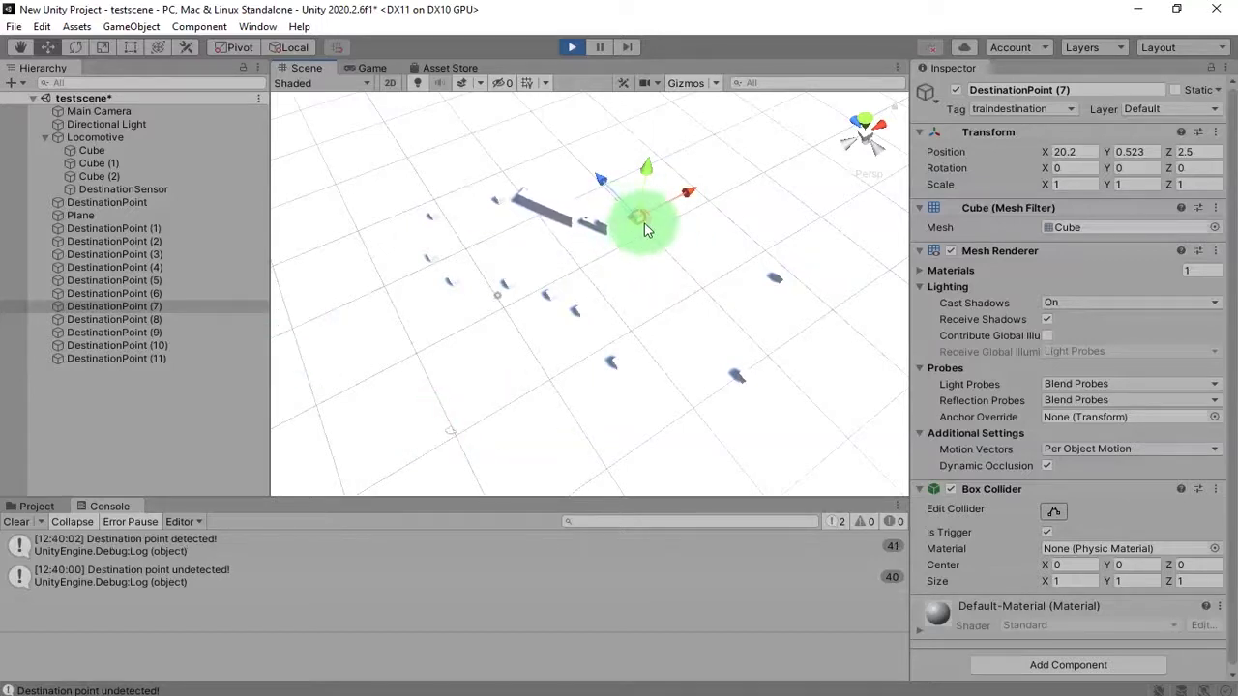
Rearrange the loop's outer side and add DestinationPoint (12) to (15) as duplicates, the last at about X 11.41, Z -18.17.
left_click(780, 280)
left_click_drag(780, 281, 693, 404)
key("ctrl+d")
key("ctrl+d")
key("ctrl+d")
left_click(741, 378)
key("ctrl+d")
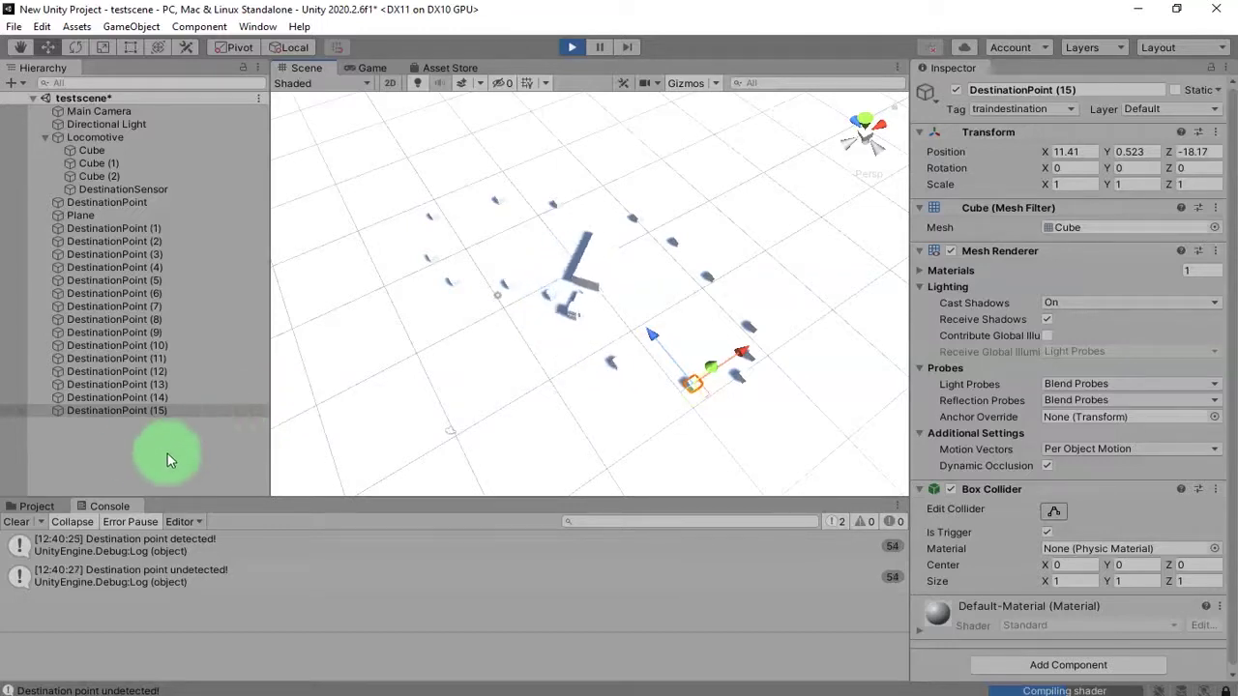
Fill the loop's remaining gaps with further duplicated destination points, placing DestinationPoint (18) at about X 21.8, Z -13.21.
left_click(616, 366)
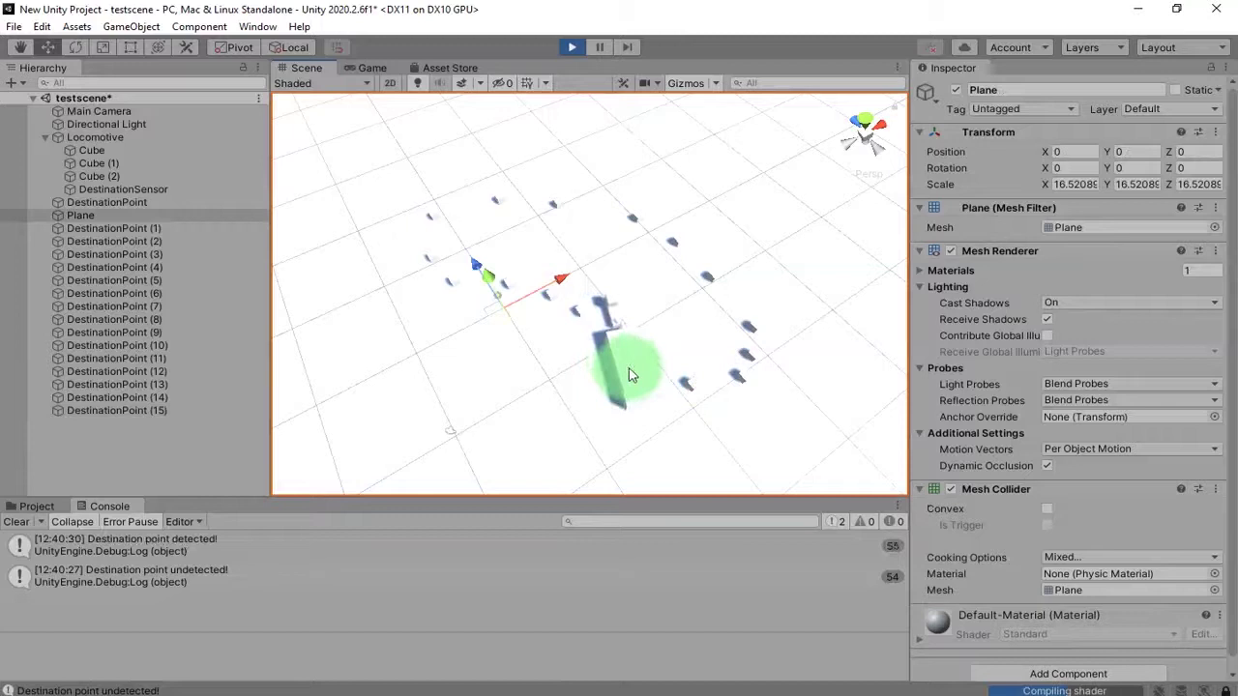
left_click(592, 339)
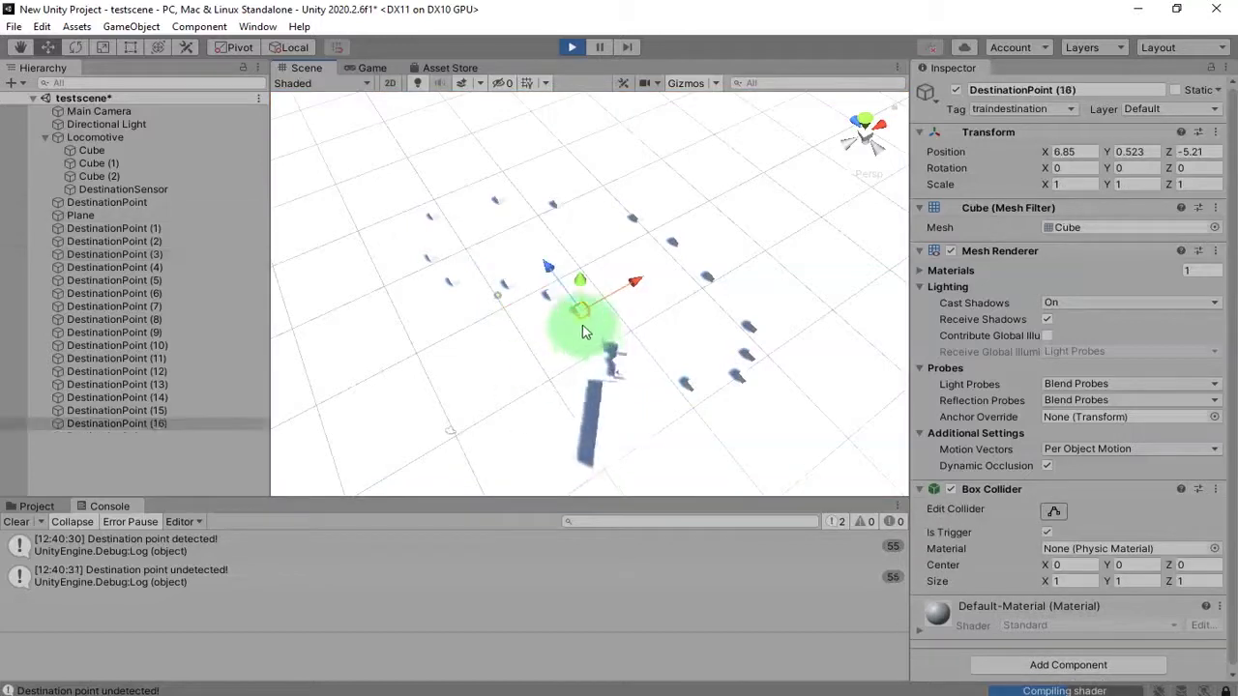
left_click(643, 389)
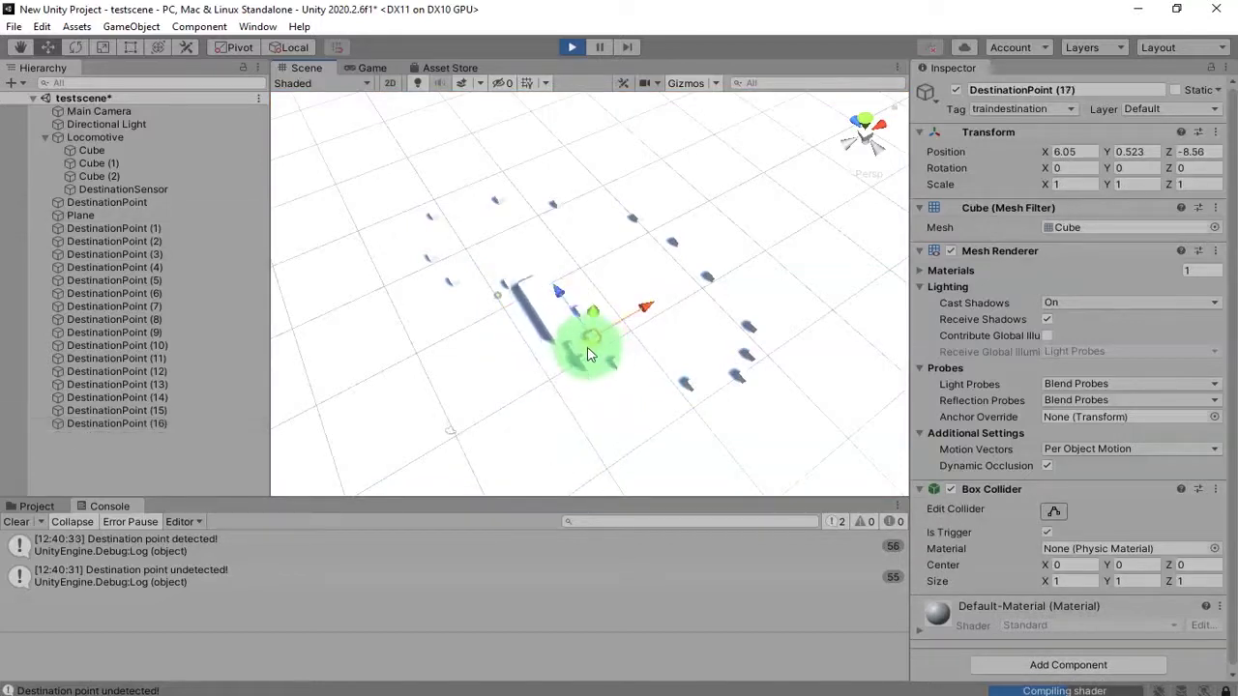
left_click_drag(642, 386, 707, 343)
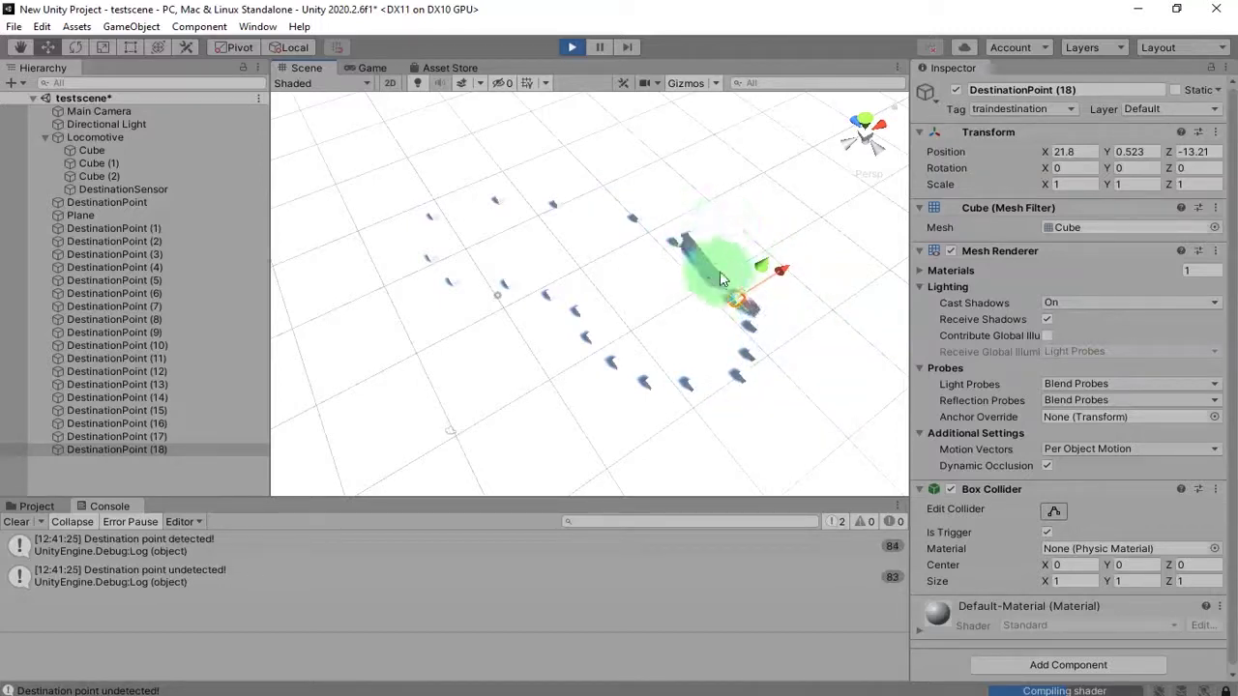
Stop play mode and select DestinationPoint (1) in the scene.
left_click(570, 48)
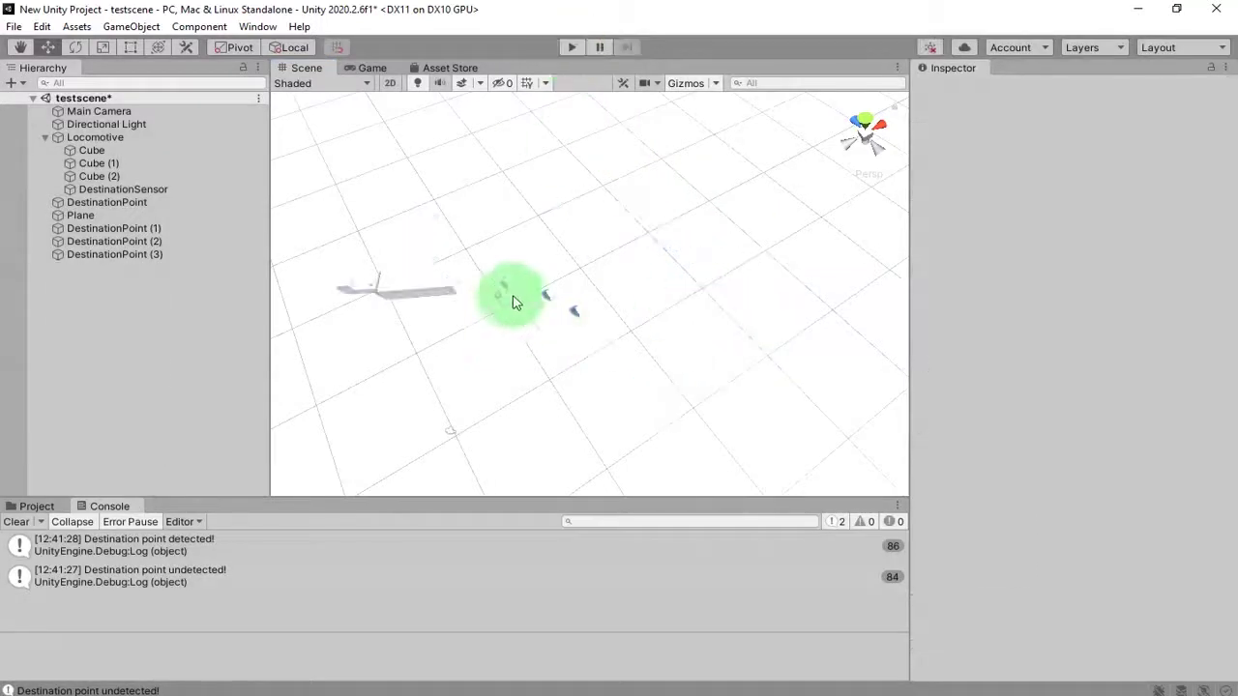
left_click(507, 284)
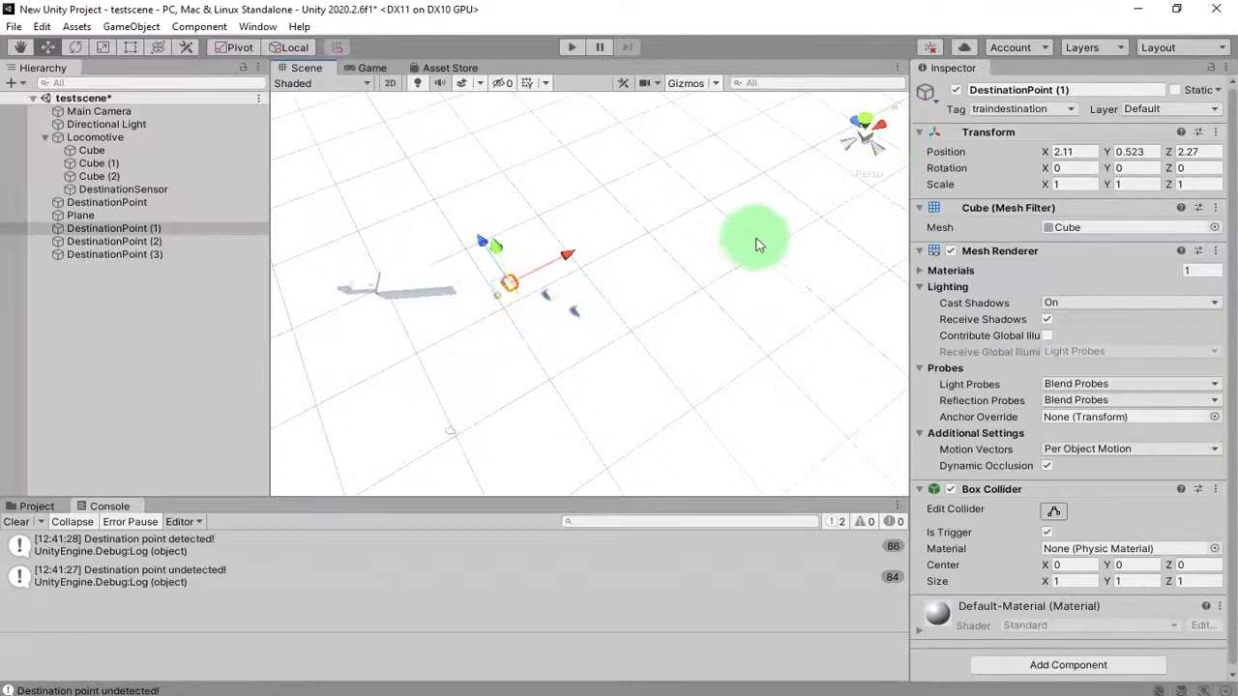
Disable the Plane's Mesh Renderer so the ground is hidden in the scene.
left_click(759, 269)
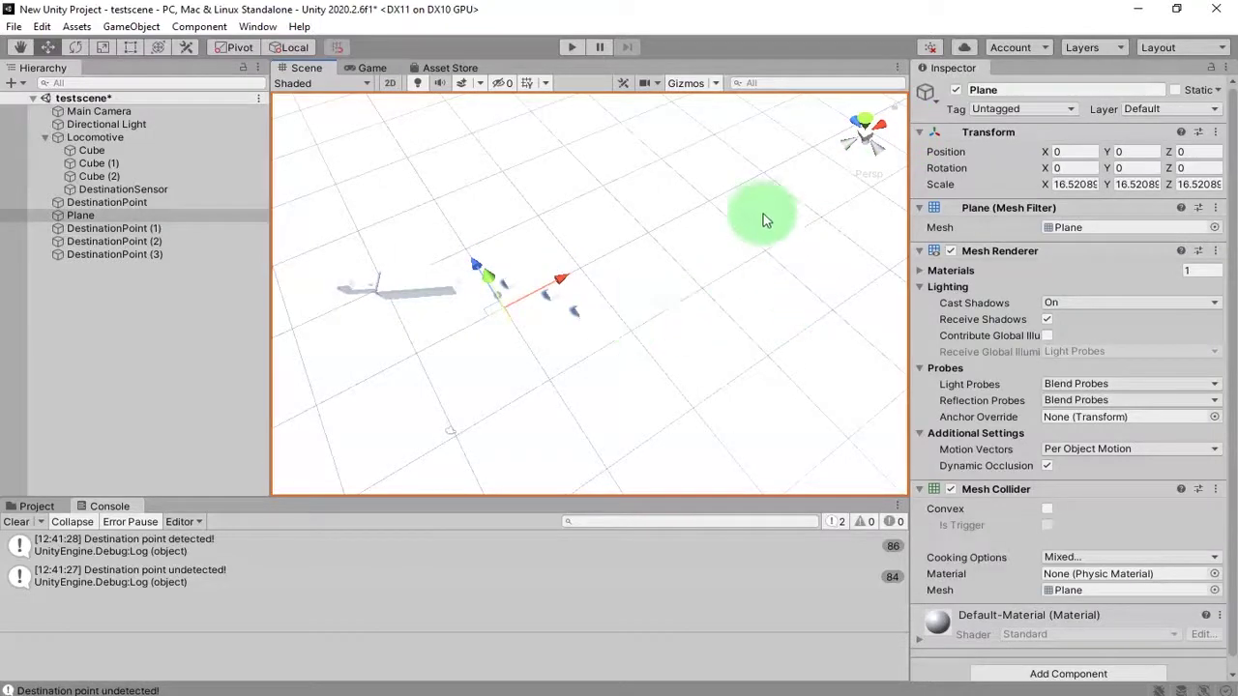
left_click(952, 251)
left_click_drag(644, 345, 592, 488, "alt")
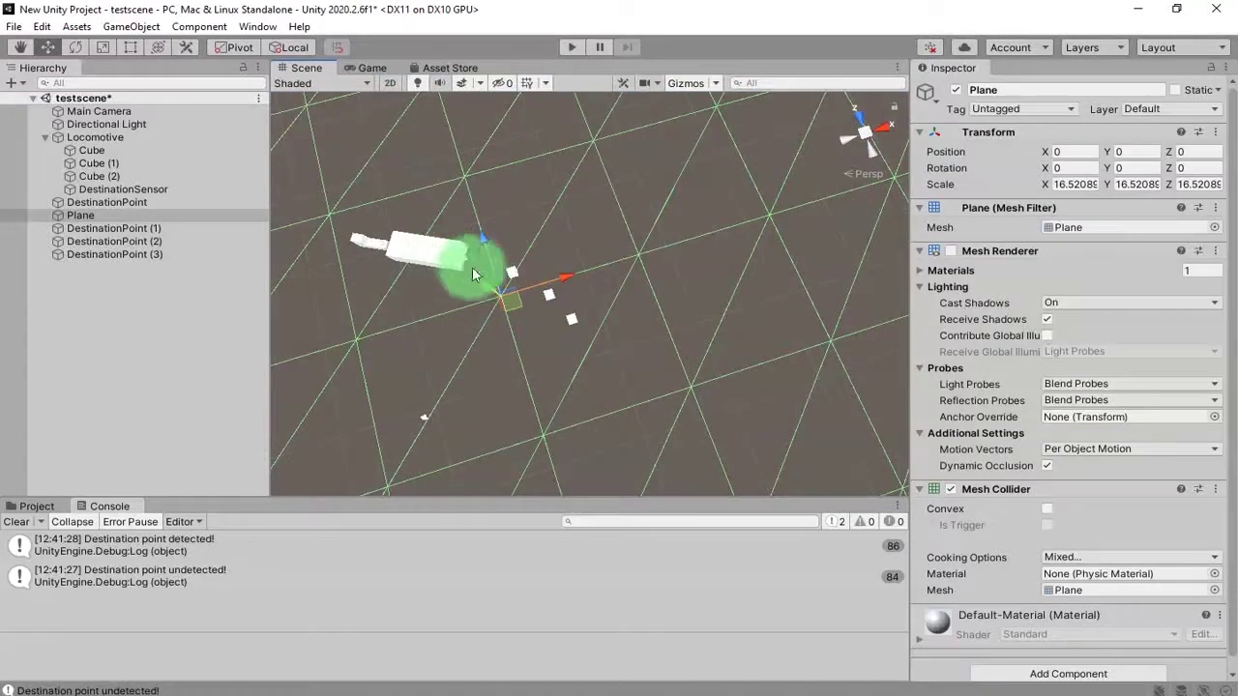
From the top view, move DestinationPoint (1) to about X 0.3, Z 3.33, (2) diagonally below it, and (3) to about X 4.66, Z -3.49.
left_click(518, 290)
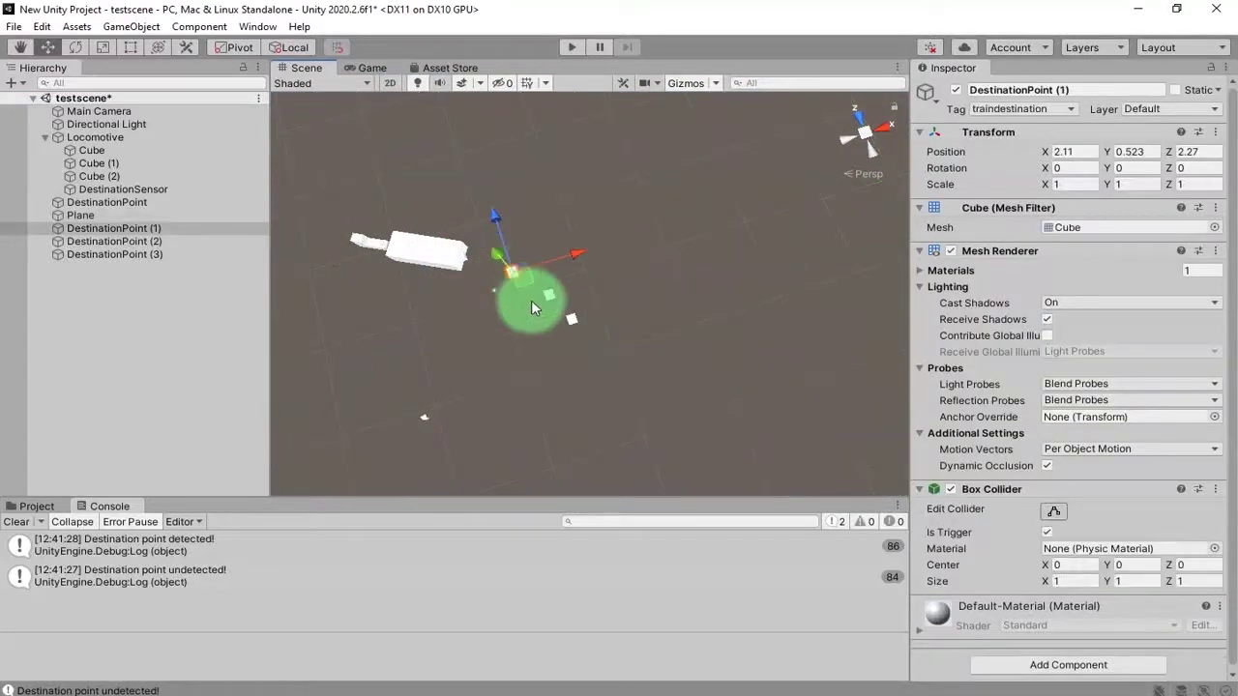
left_click(844, 142)
left_click(864, 117)
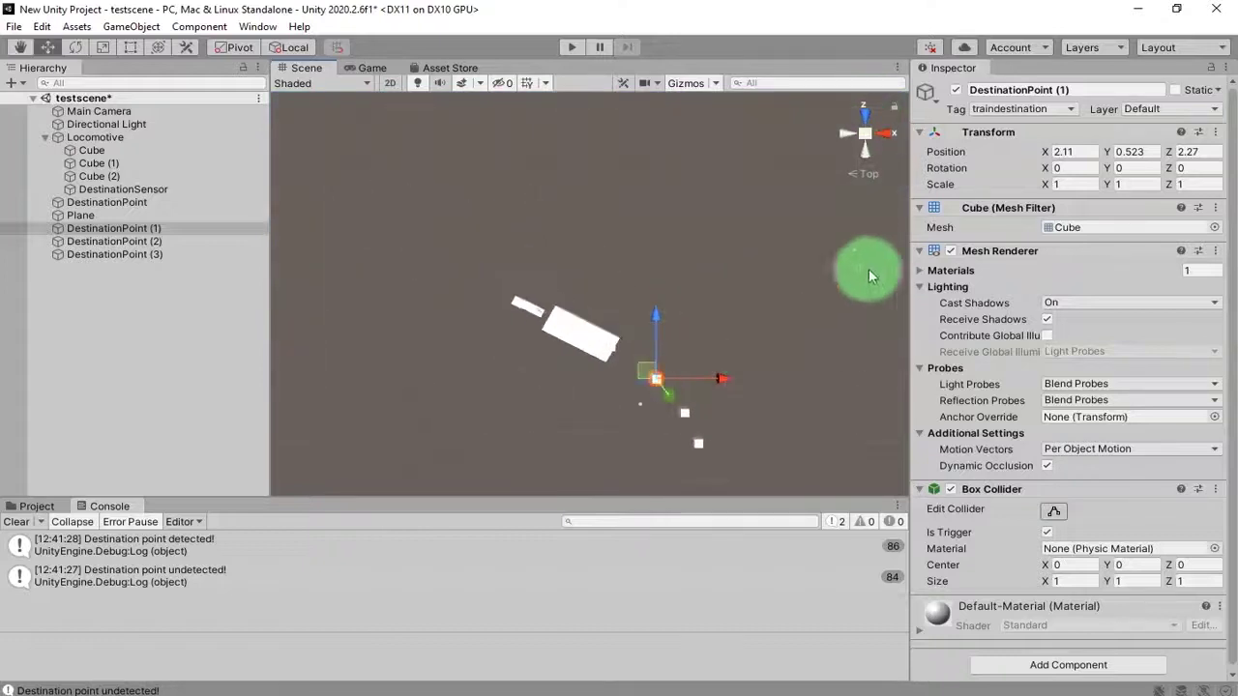
middle_click_drag(701, 445, 624, 190)
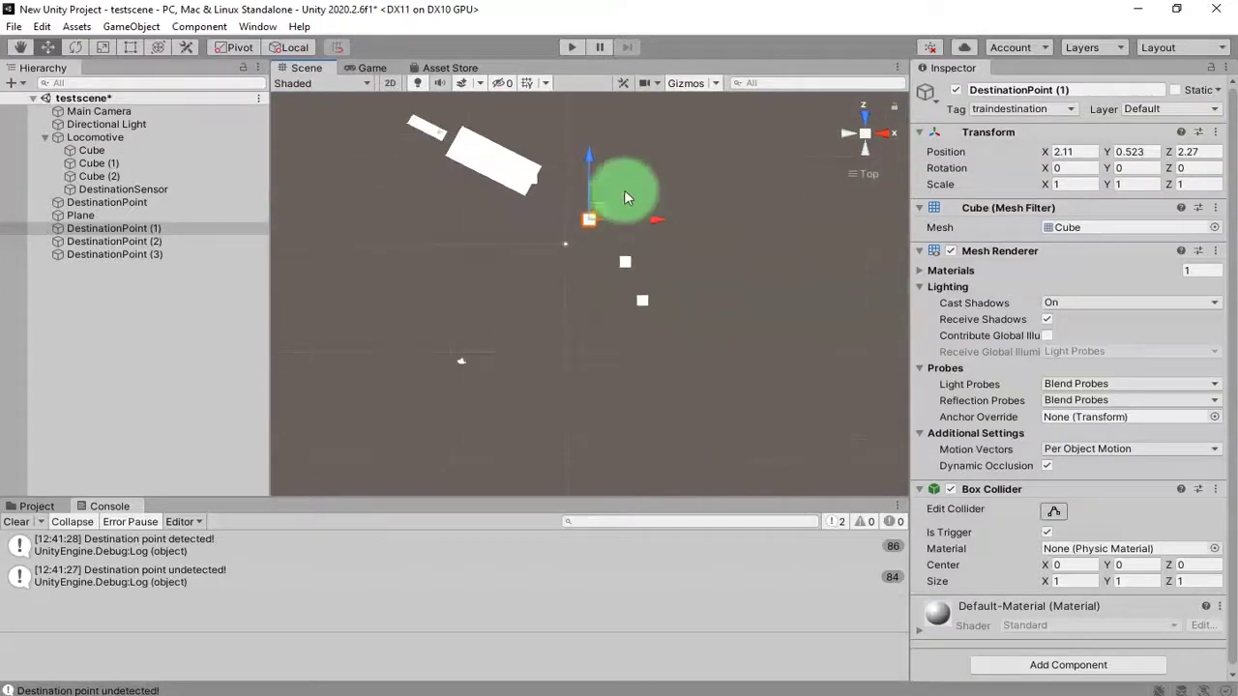
left_click_drag(595, 207, 582, 196)
left_click(626, 258)
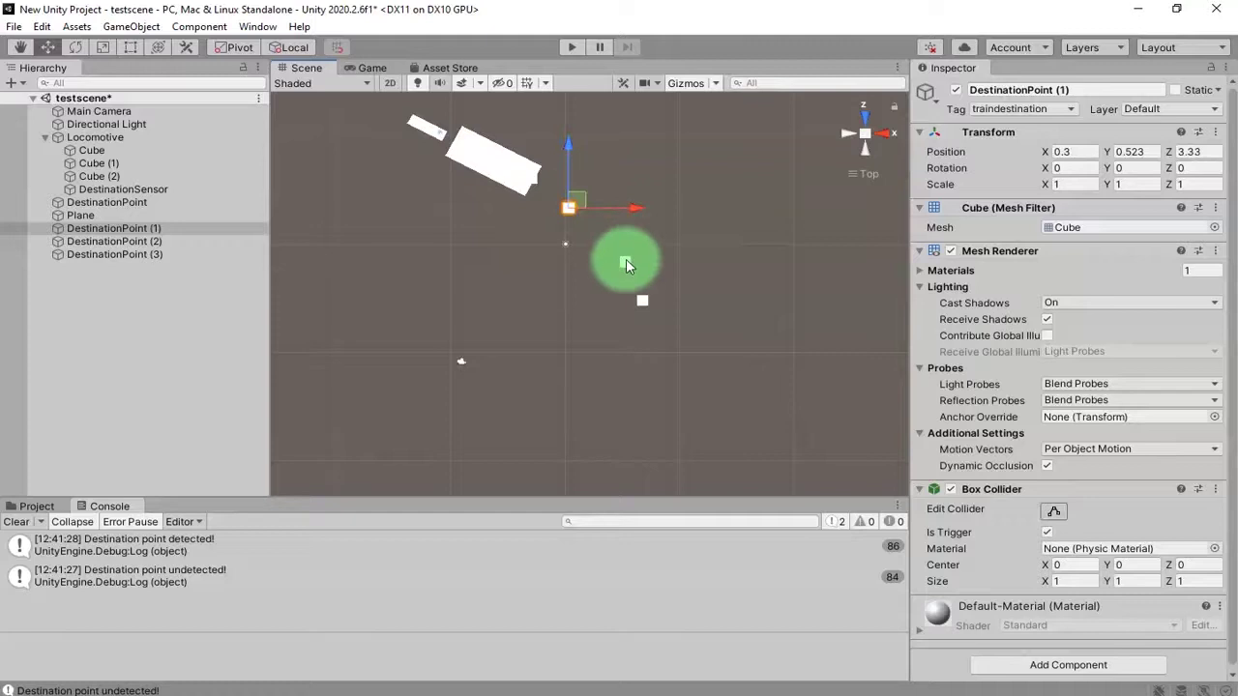
left_click_drag(636, 258, 609, 232)
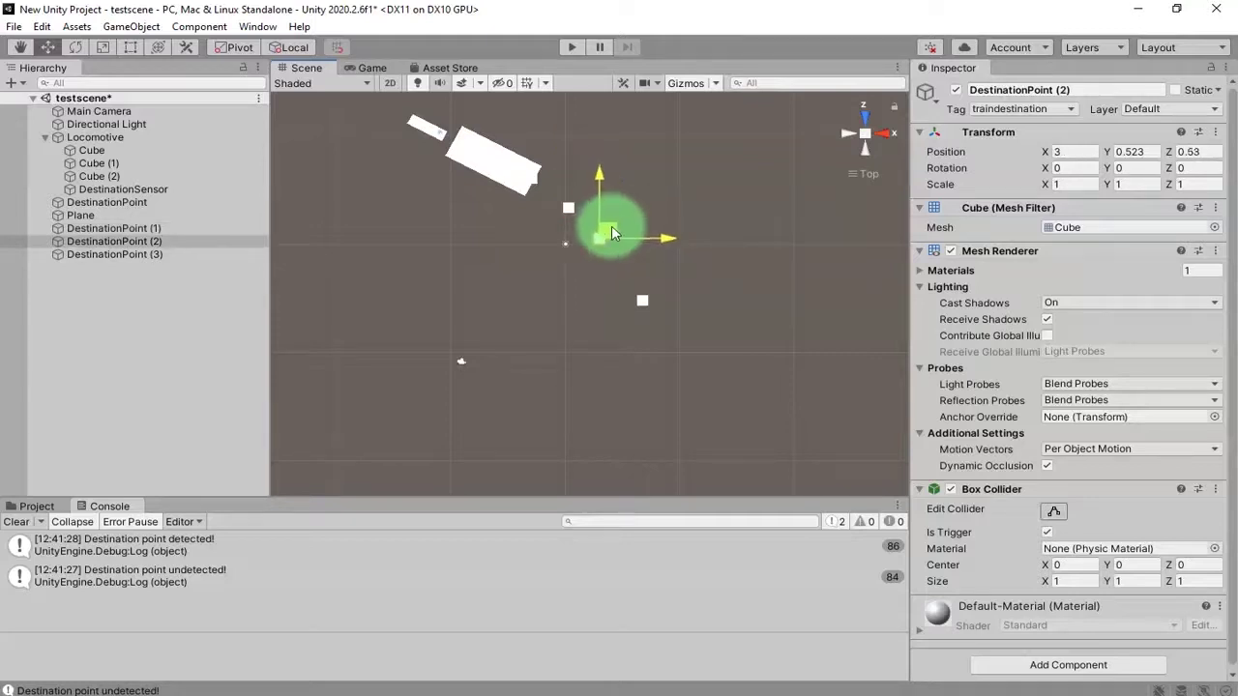
left_click(639, 304)
left_click(641, 306)
left_click_drag(624, 273, 642, 286)
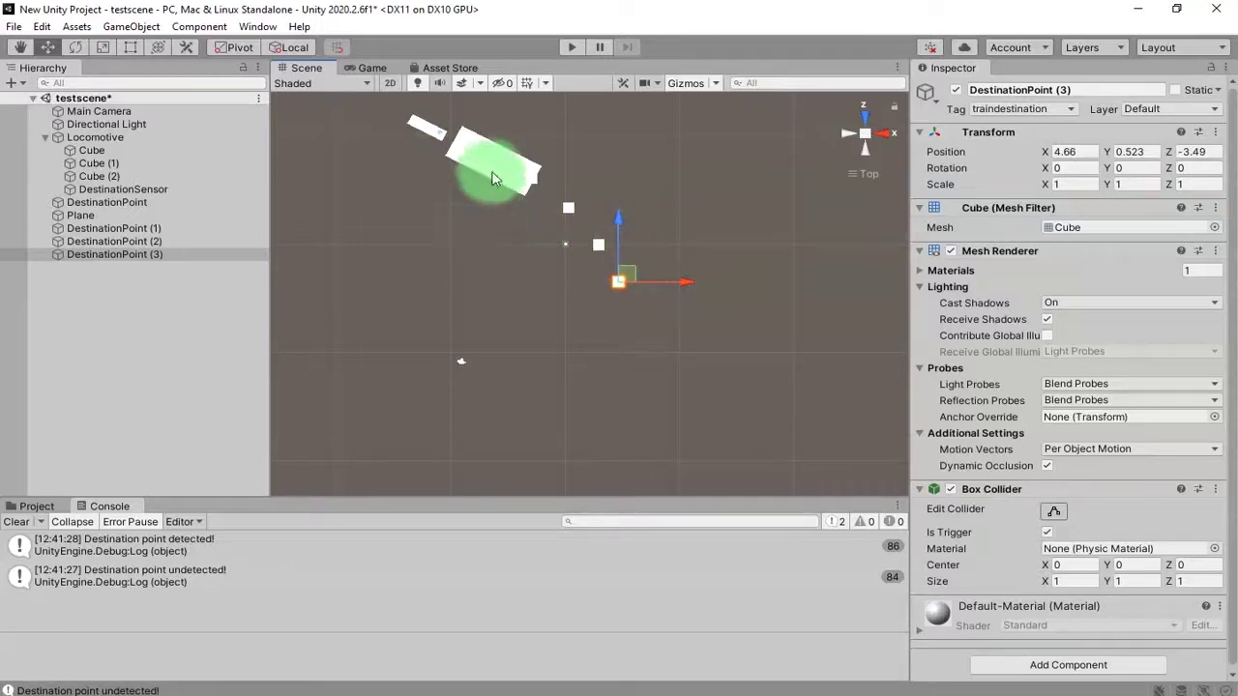
Position the whole Locomotive behind the first destination points at about X -10.33, Z 10.02.
left_click(427, 128)
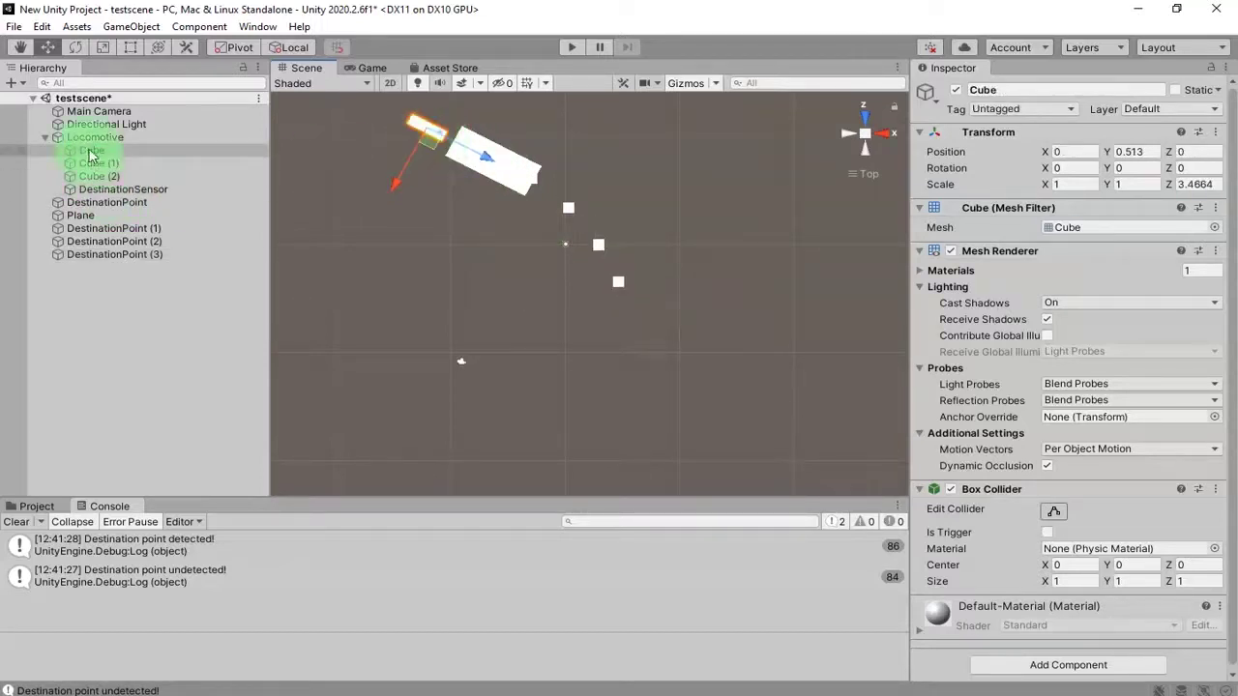
left_click(95, 137)
key("ctrl+z")
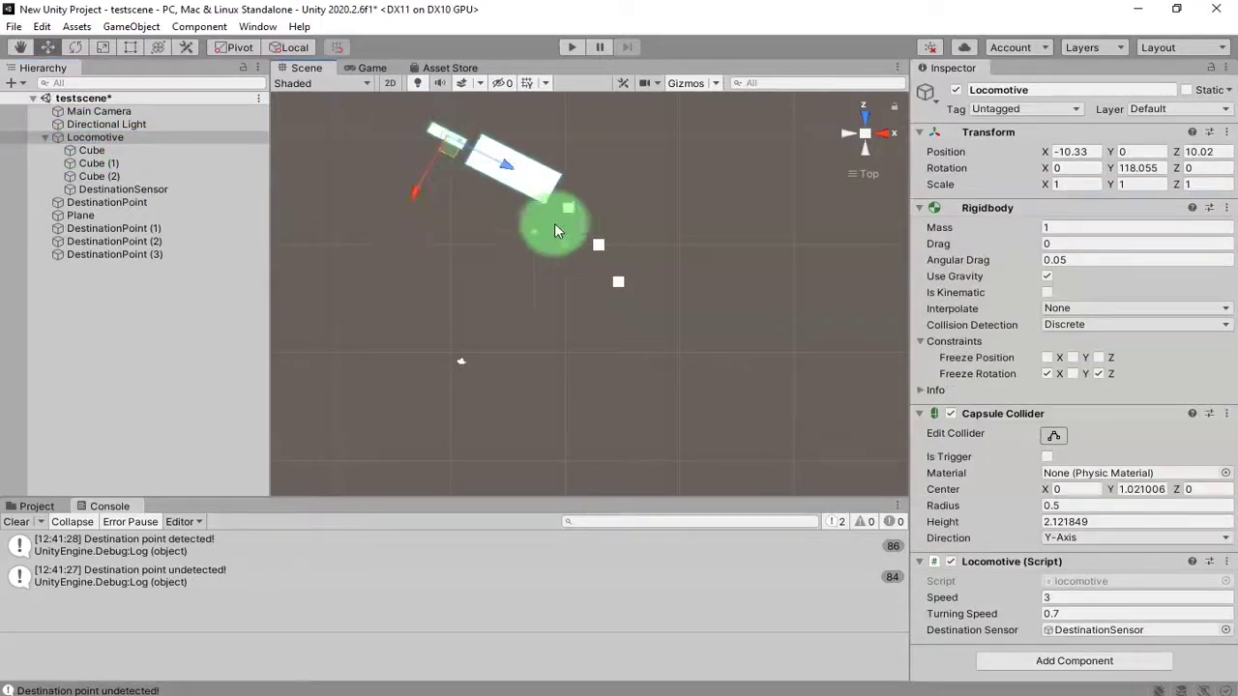
Duplicate DestinationPoint (3) repeatedly and arrange copies (4) to (17) into a loop, ending at about X -8.39, Z 11.74.
middle_click_drag(618, 269, 650, 398)
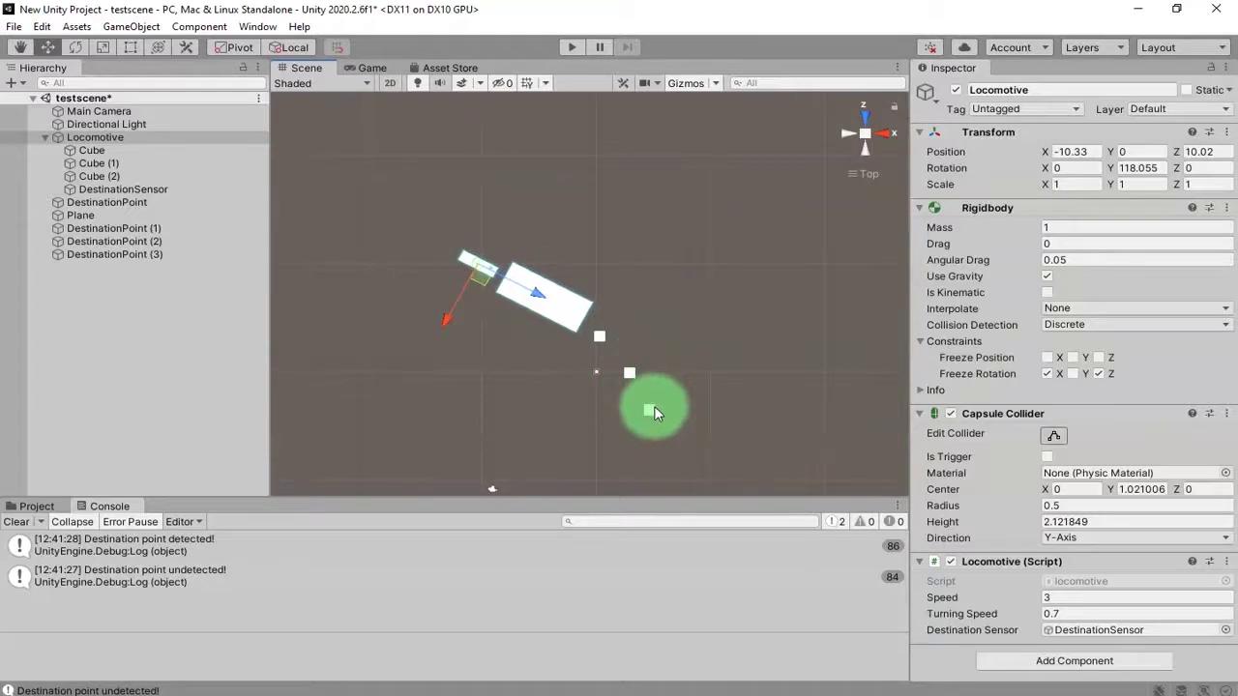
left_click(650, 407)
key("ctrl+d")
left_click_drag(653, 407, 526, 212)
key("ctrl+d")
key("ctrl+d")
key("ctrl+d")
key("ctrl+d")
key("ctrl+d")
key("ctrl+d")
key("ctrl+d")
key("ctrl+d")
key("ctrl+d")
key("ctrl+d")
key("ctrl+d")
key("ctrl+d")
left_click_drag(532, 216, 504, 237)
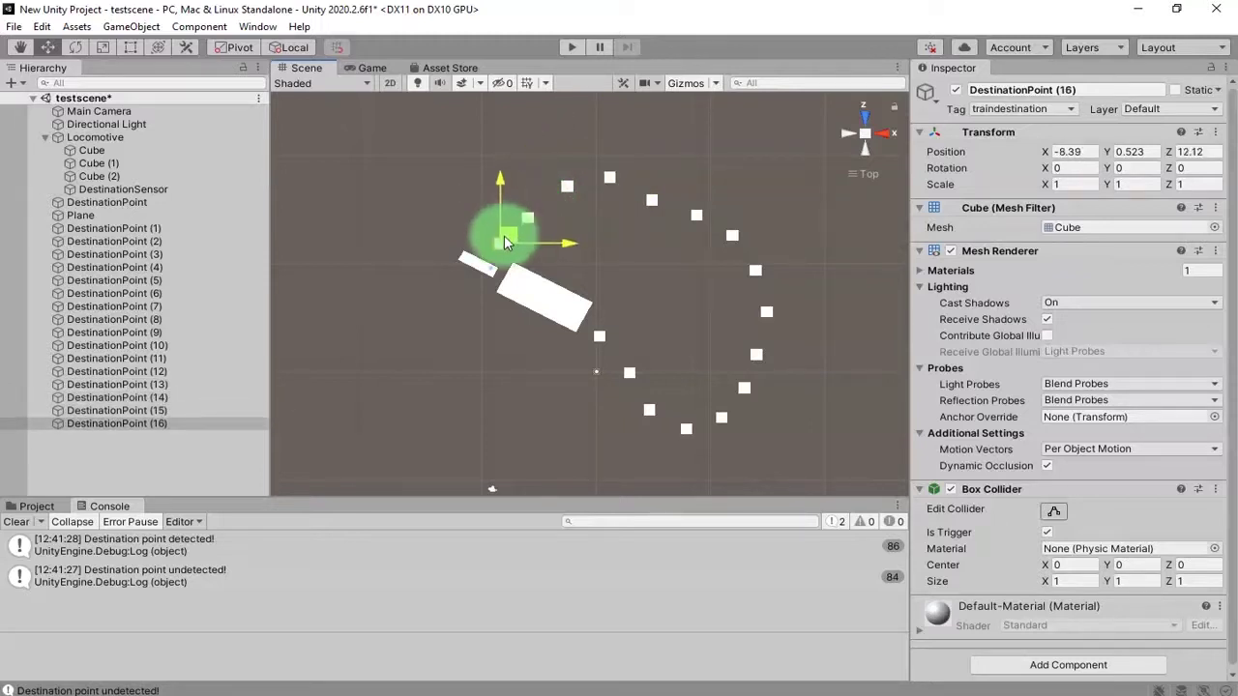
key("ctrl+d")
Move the whole Locomotive out of the loop to clear the gap between its two ends.
left_click(462, 265)
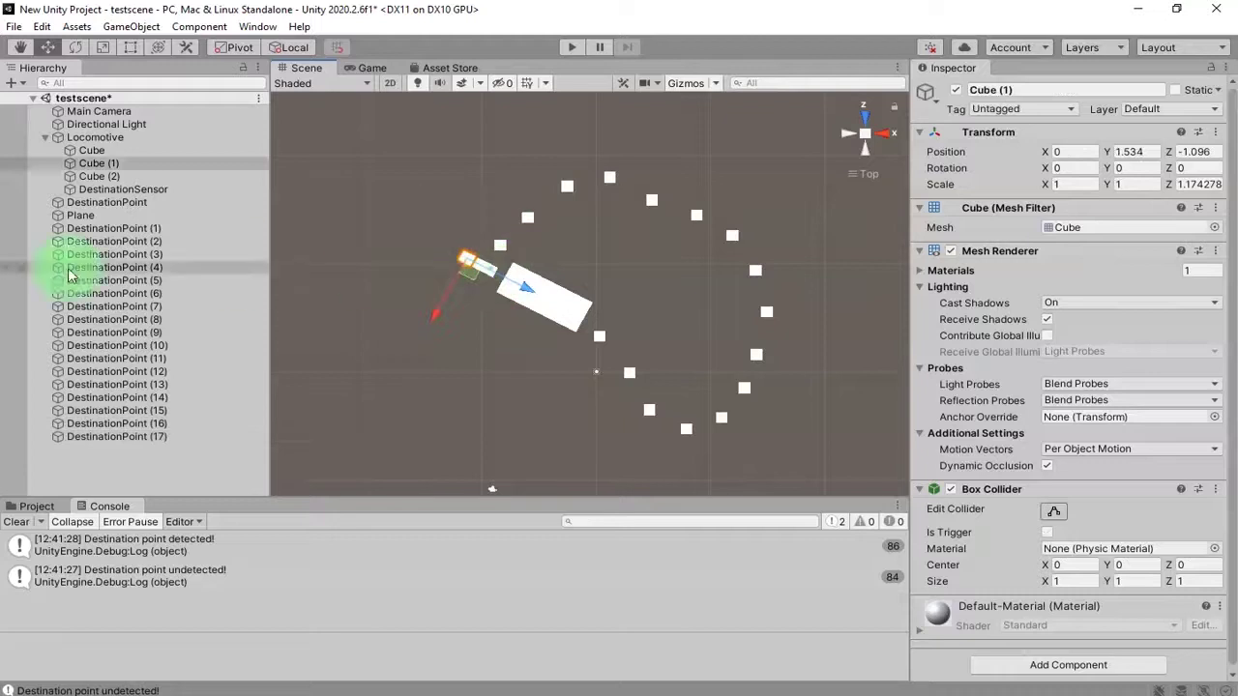
left_click(95, 137)
left_click_drag(478, 284, 338, 360)
Duplicate the loop's last destination point and place DestinationPoint (18) in the gap at about X -5.9, Z 8.34.
left_click(498, 247)
key("ctrl+d")
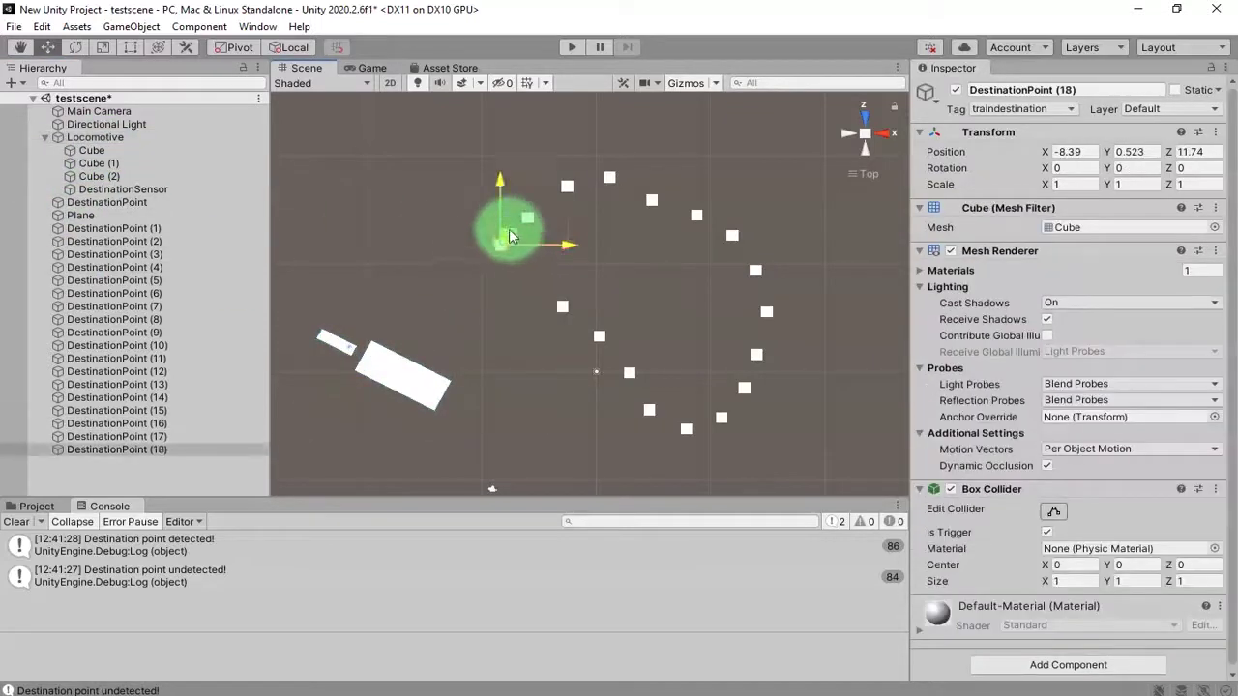
left_click_drag(539, 279, 533, 276)
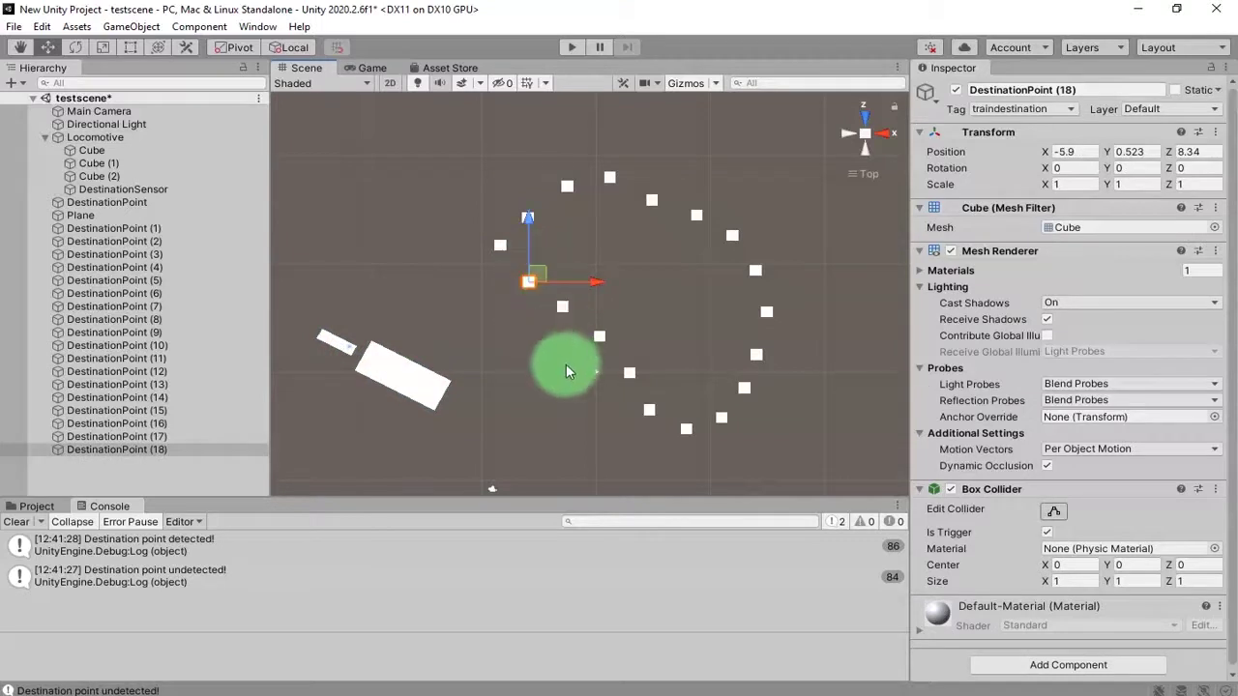
left_click(566, 307)
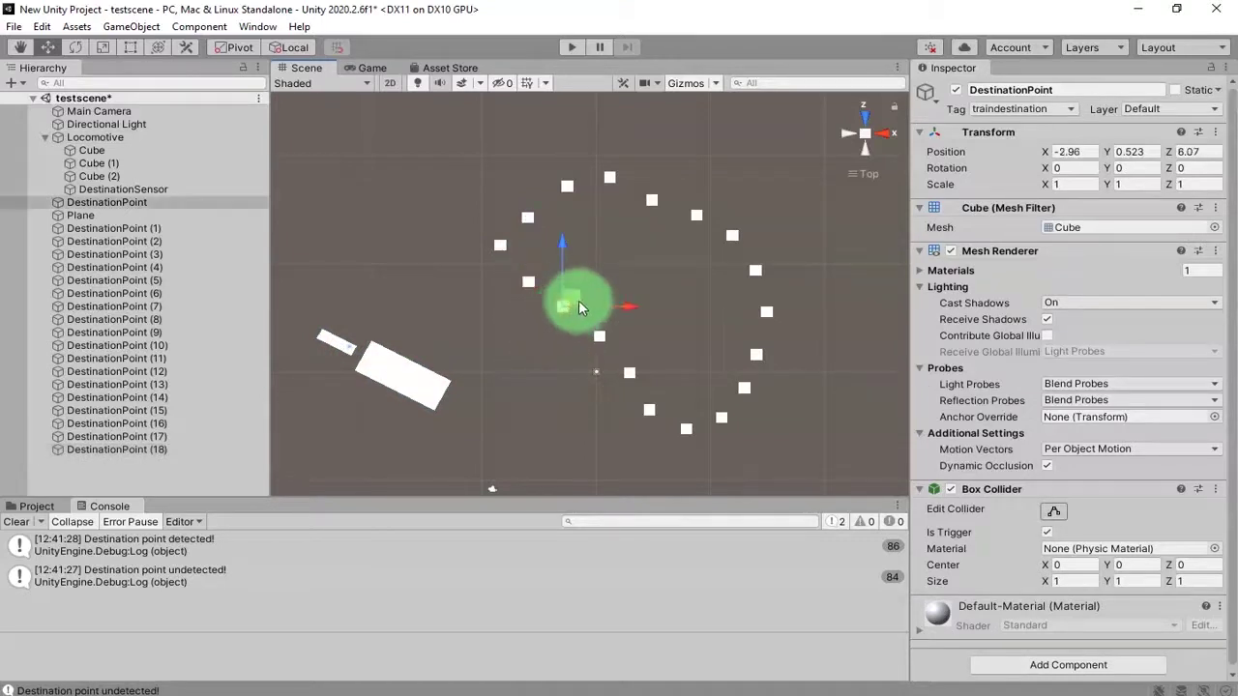
Place the Locomotive at the loop's upper corner at about X -15.3, Z 16.29, rotated to about 127.76° on Y.
left_click(326, 335)
left_click(78, 137)
left_click_drag(334, 363, 411, 223)
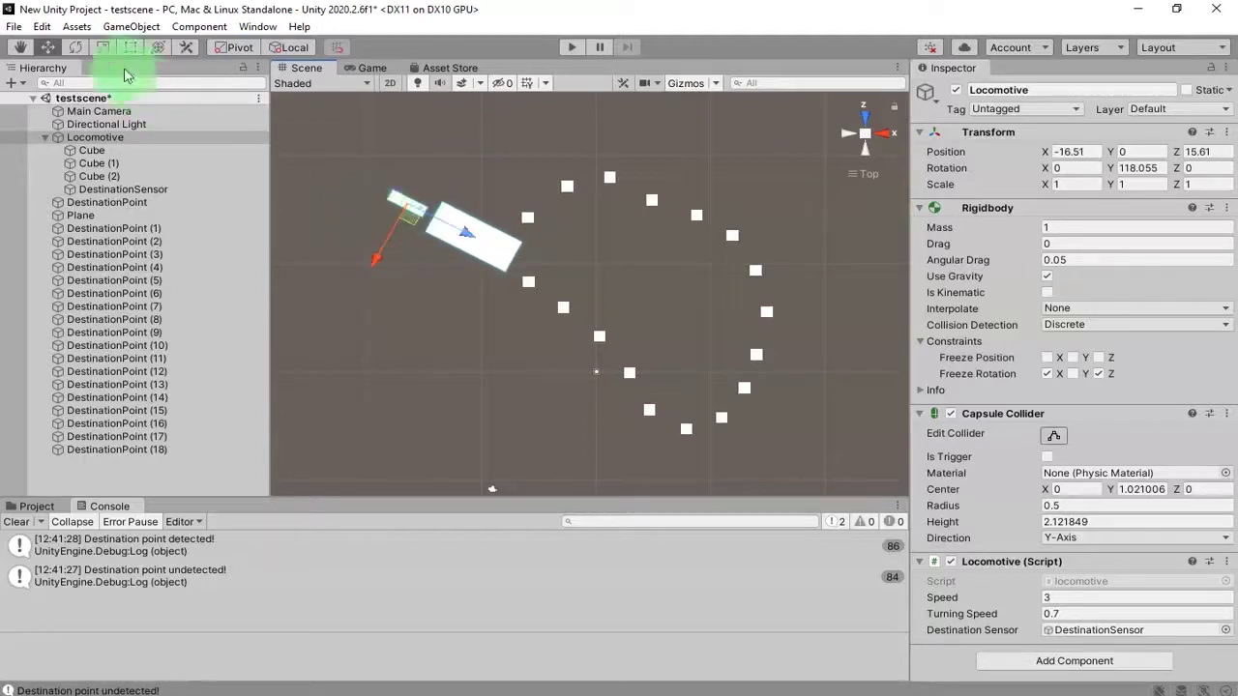
left_click(75, 46)
left_click_drag(470, 172, 479, 190)
left_click(54, 47)
mouse_move(402, 218)
left_mouse_down()
mouse_move(401, 176)
mouse_move(408, 213)
mouse_move(423, 217)
left_mouse_up()
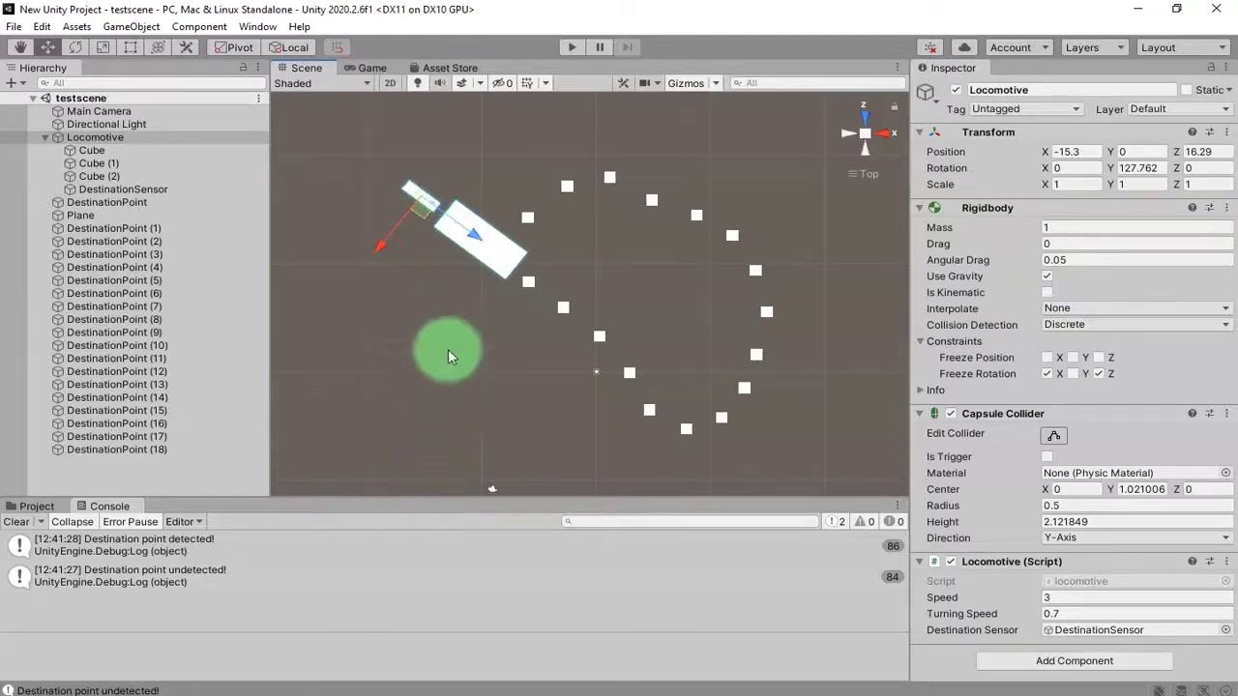
Shorten the DestinationSensor to a Z scale of about 3.37, keeping it in front of the locomotive at about Z 4.32.
left_click(472, 250)
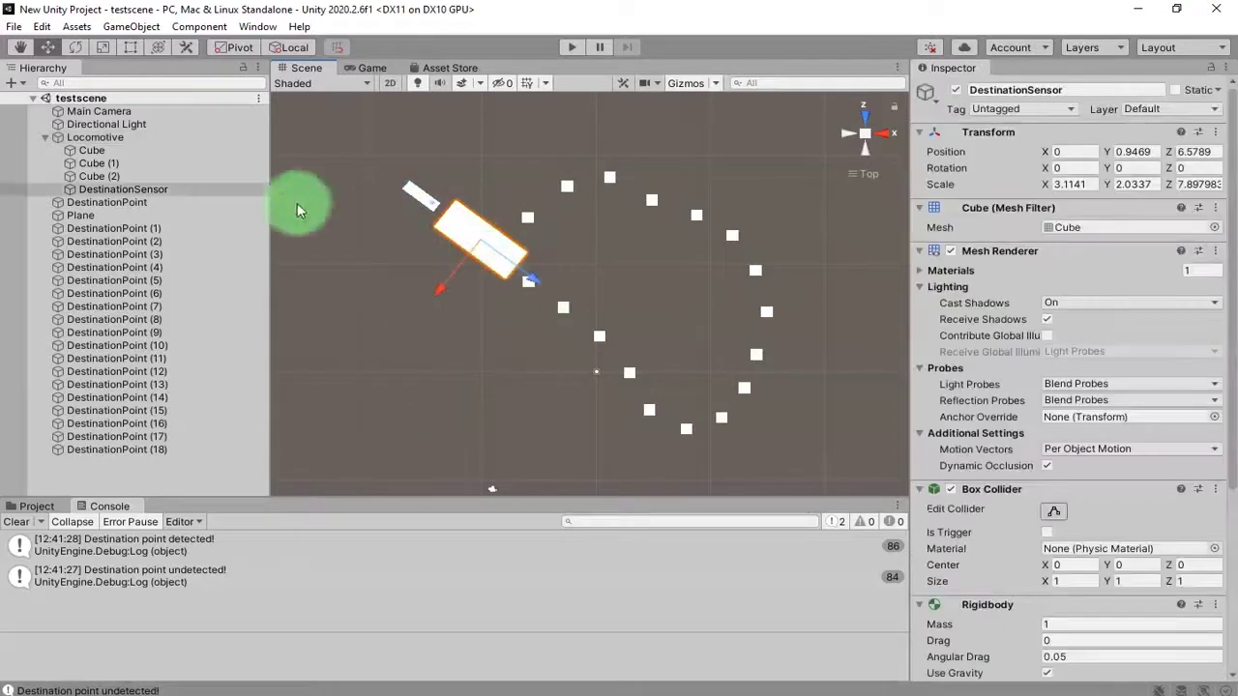
left_click(129, 46)
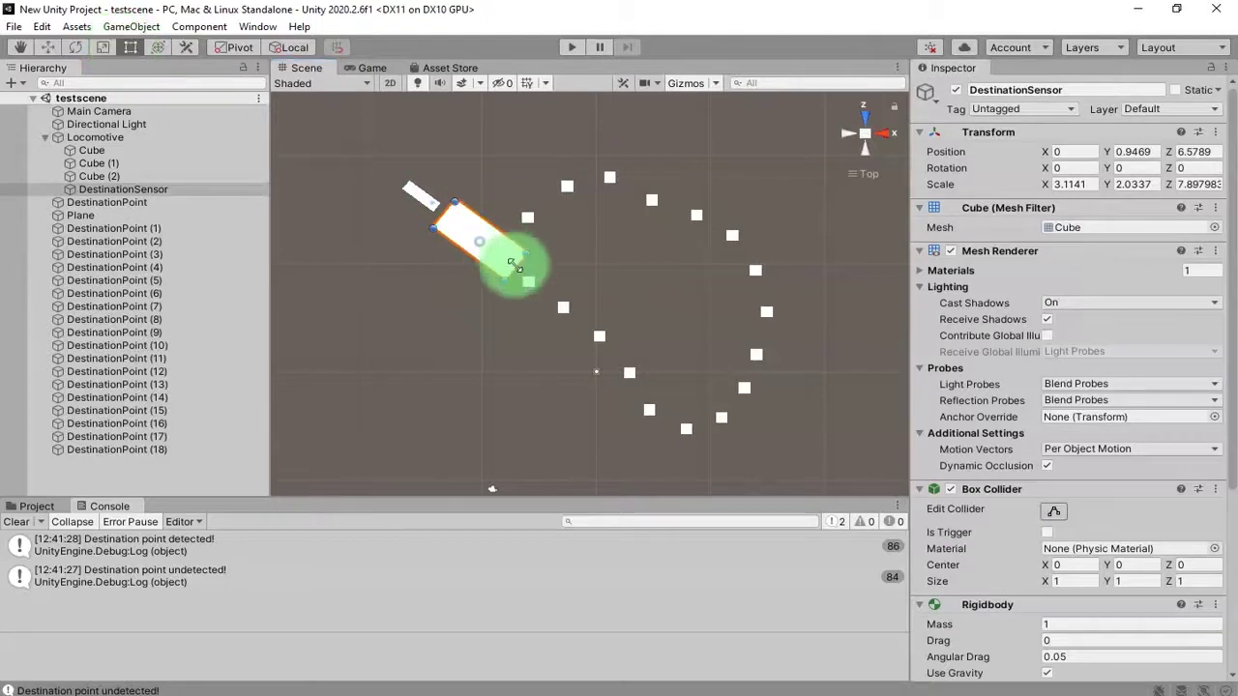
left_click_drag(512, 265, 475, 210)
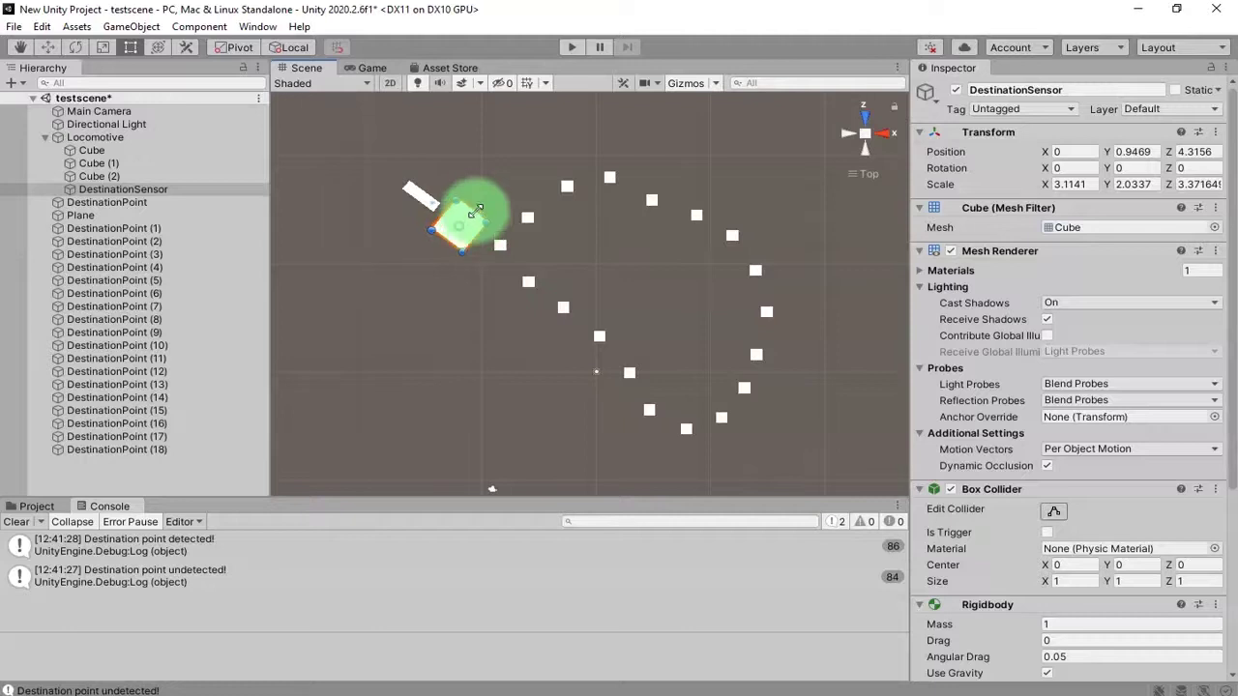
Rotate the Locomotive to about 143.24° on Y and move it clear of the loop's corner.
left_click(93, 141)
left_click(48, 47)
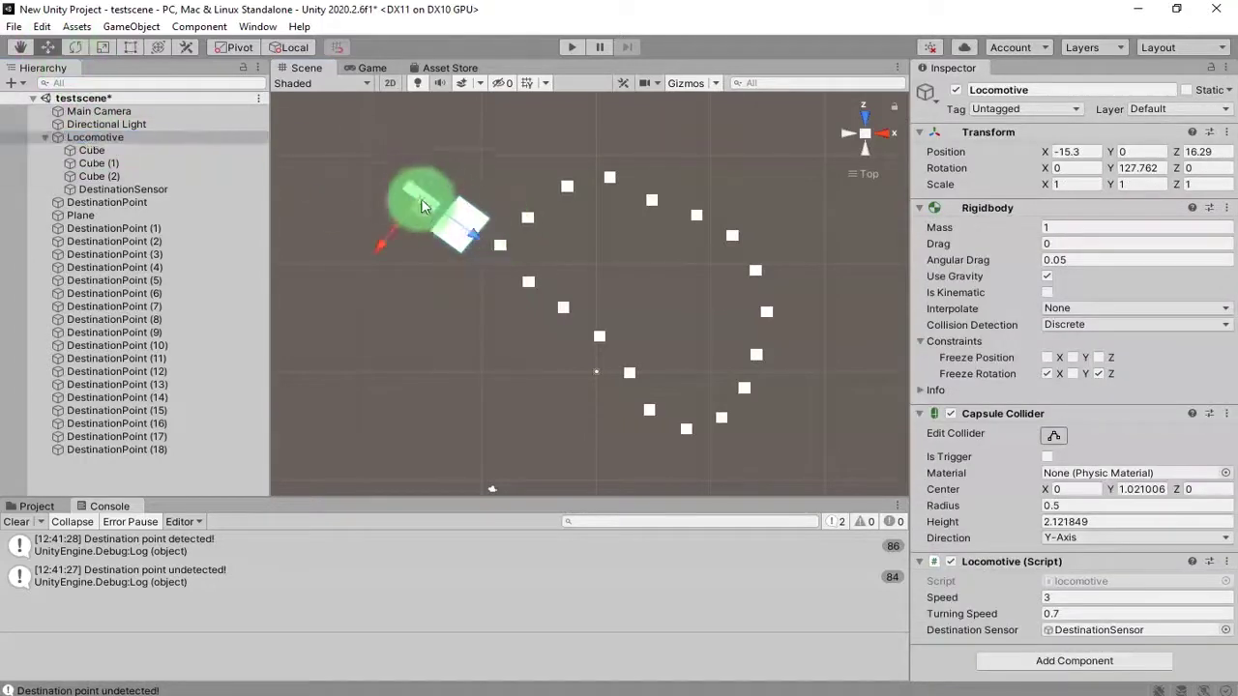
left_click_drag(395, 172, 468, 239)
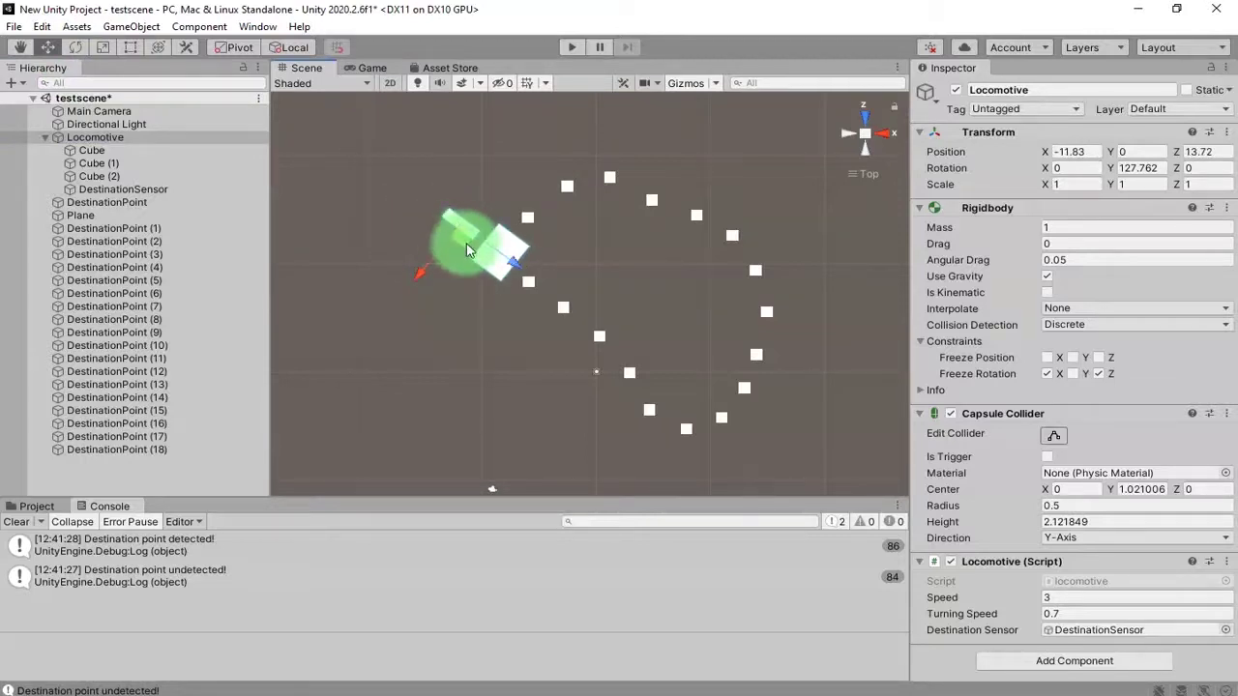
left_click(76, 47)
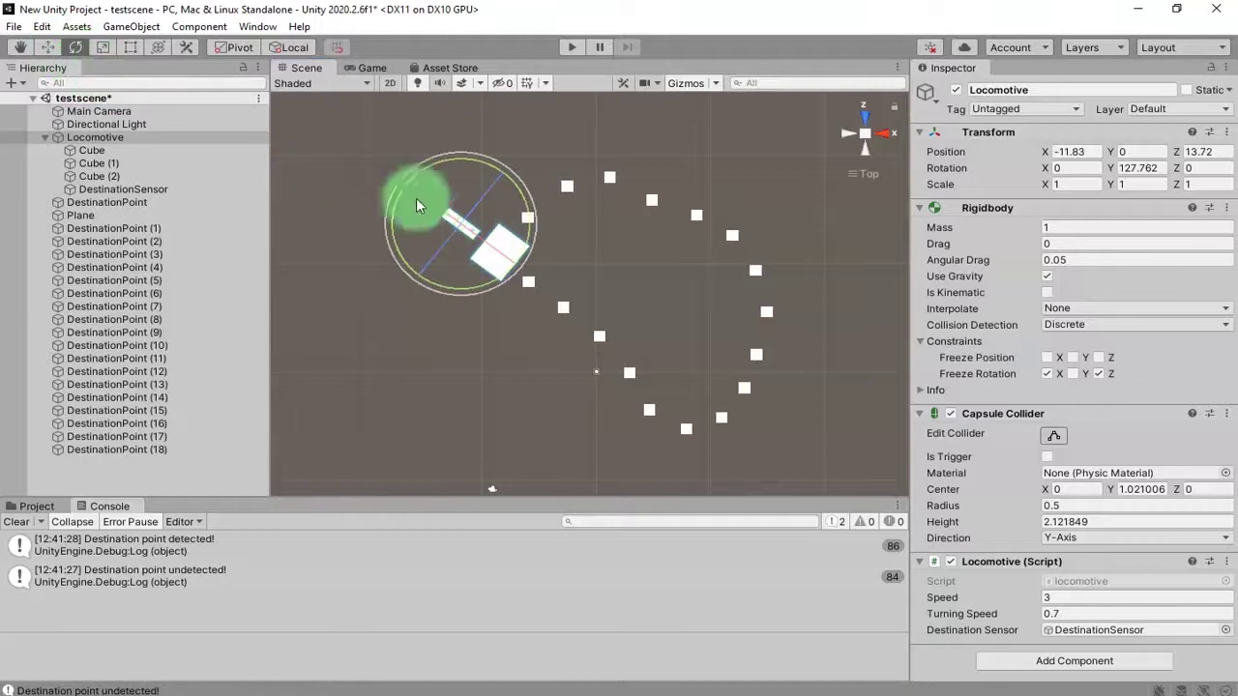
left_click_drag(474, 164, 507, 174)
left_click(47, 47)
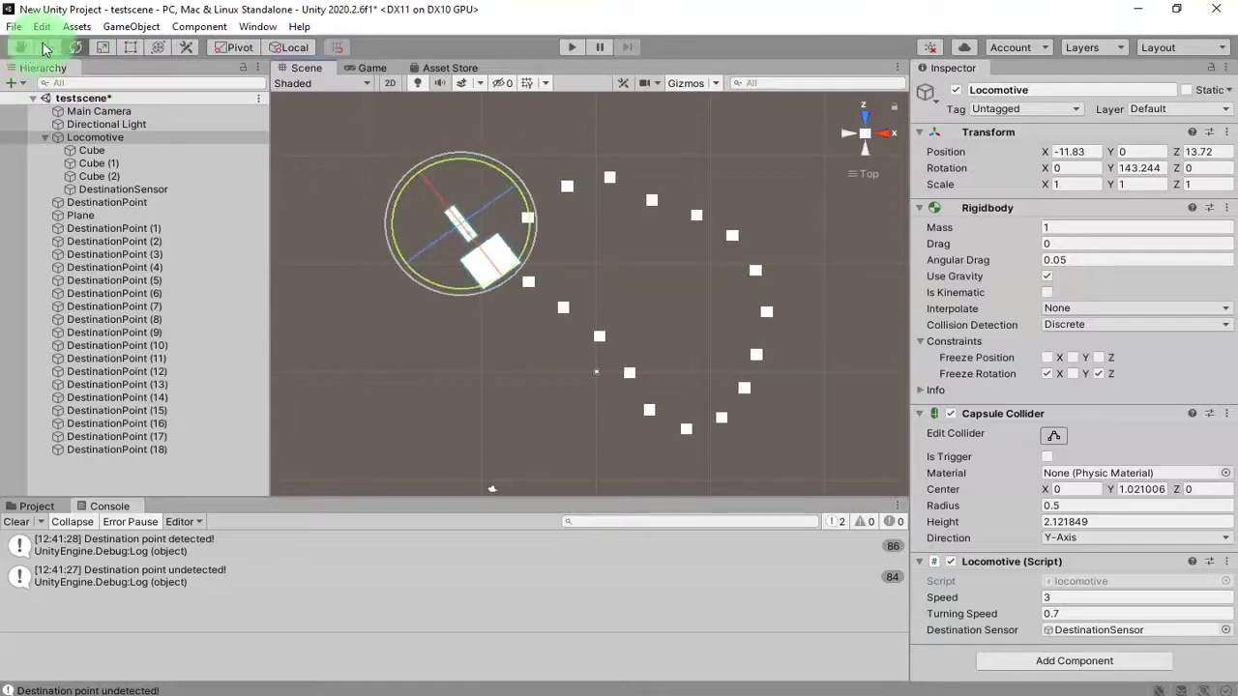
left_click_drag(460, 259, 522, 252)
Respace DestinationPoint, (17) and (18) evenly along the loop's diagonal side, placing (17) at about X -6.96, Z 9.1.
left_click(501, 246)
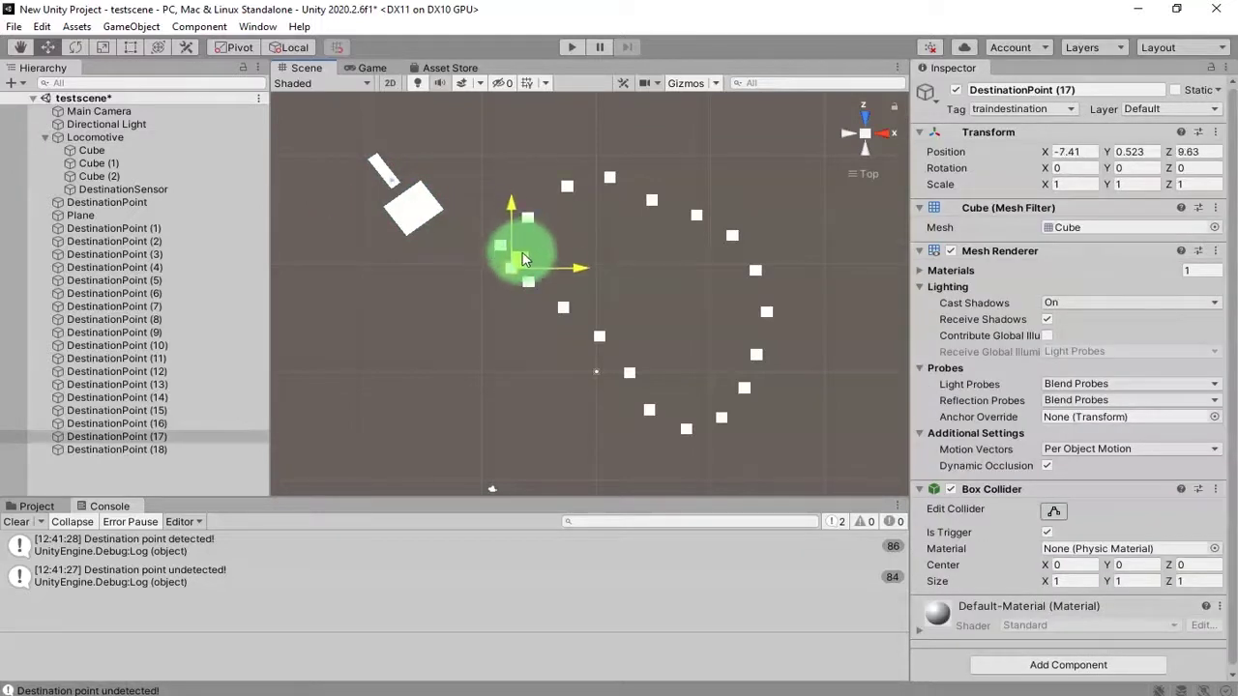
left_click(568, 309)
left_click_drag(573, 309, 530, 265)
left_click(521, 289)
left_click(530, 282)
left_click(513, 270)
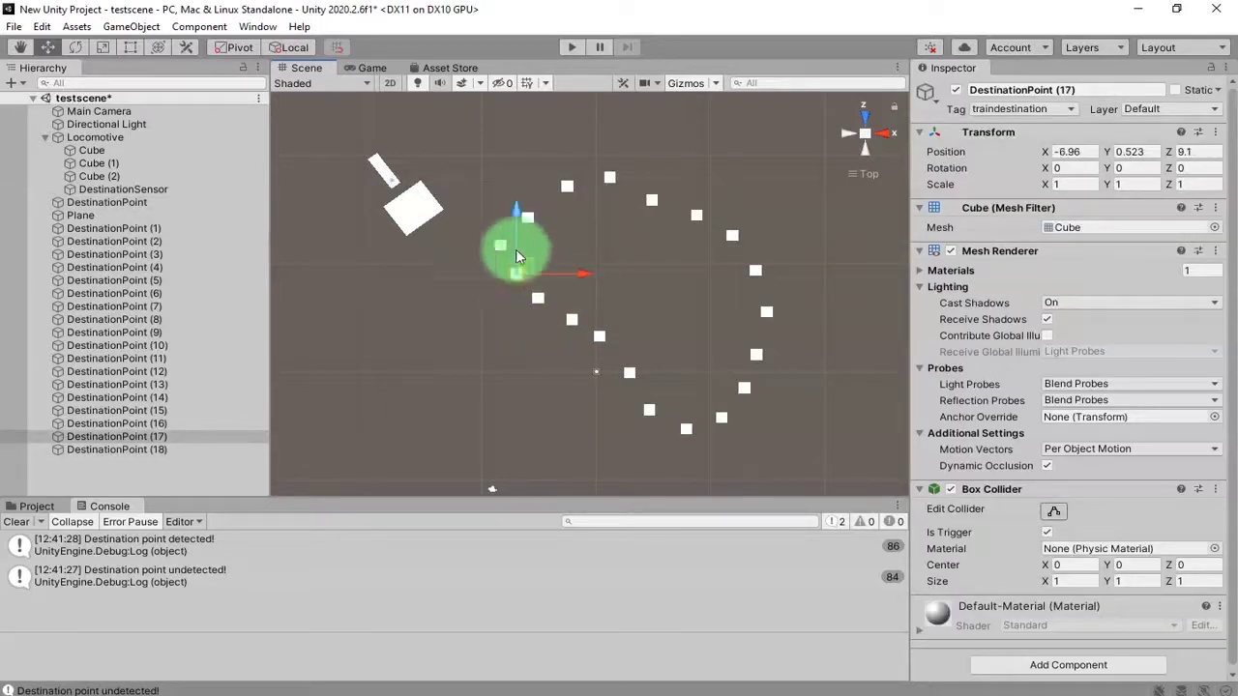
Move the Locomotive back to the loop's corner at about X -11.38, Z 15 and save the scene.
left_click(379, 186)
left_click(377, 162)
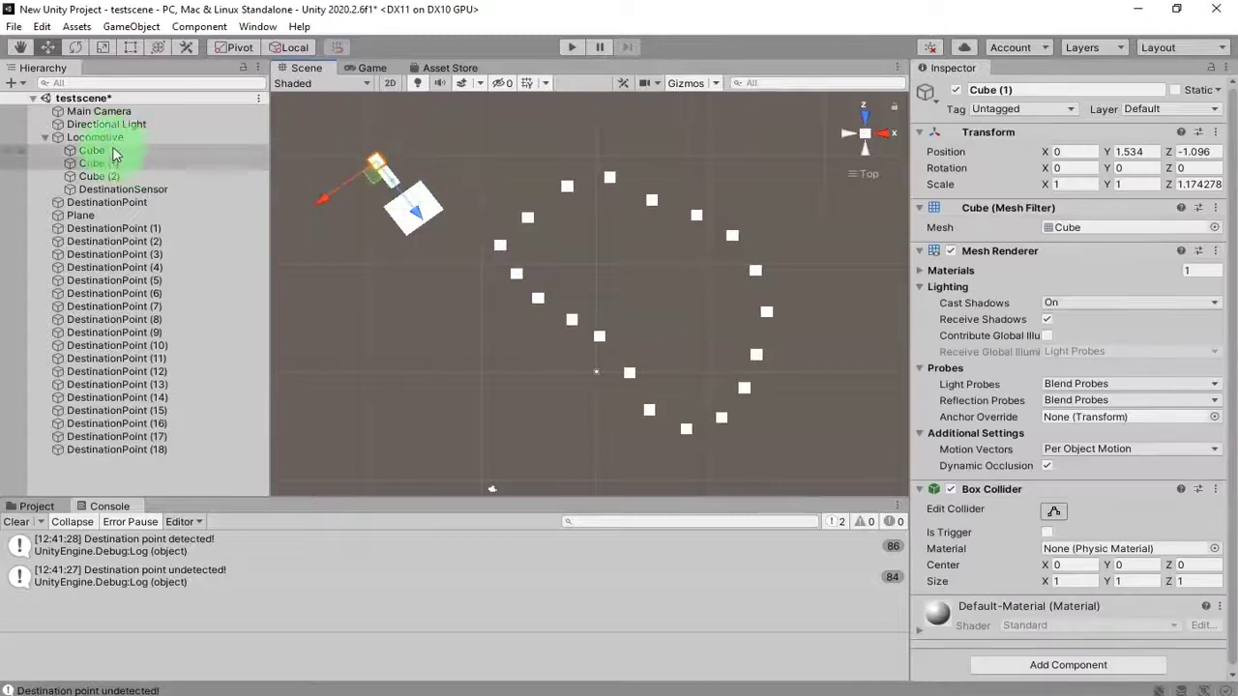
left_click(347, 209)
left_click_drag(376, 190, 458, 228)
key("ctrl+s")
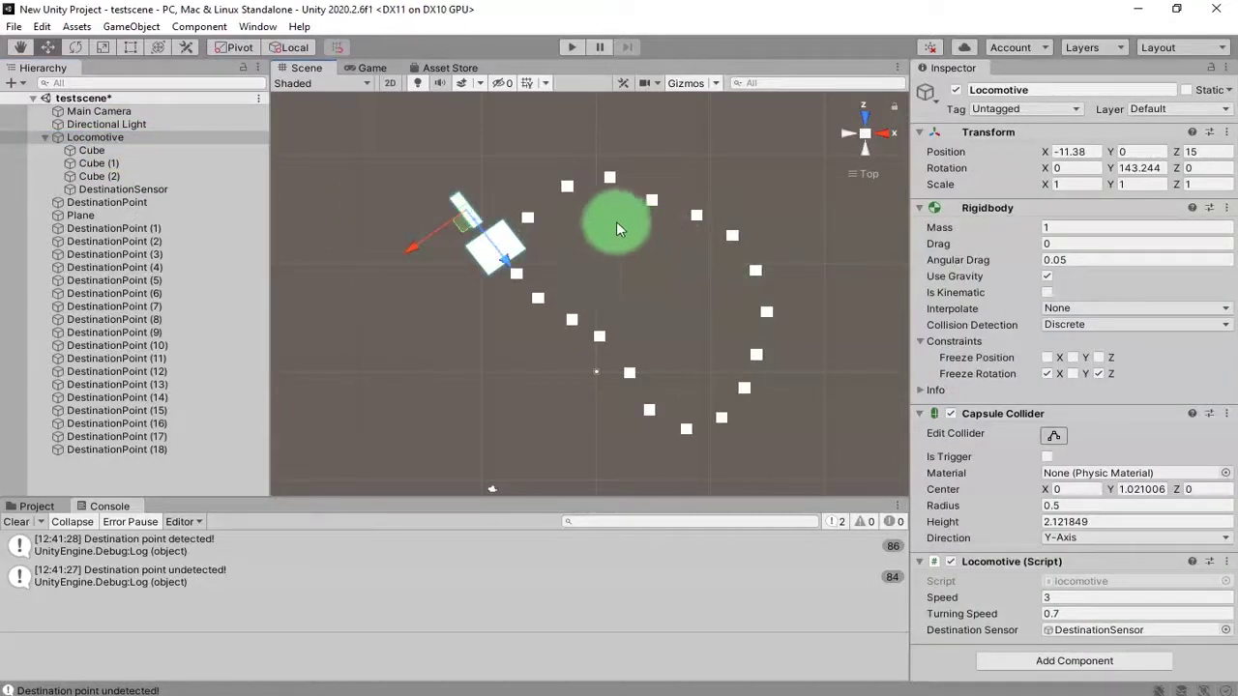
Play the scene in the Scene view and widen the loop's curve by moving DestinationPoint (5) to (9) outward, the last to about X 15.07, Z 9.33.
left_click(574, 46)
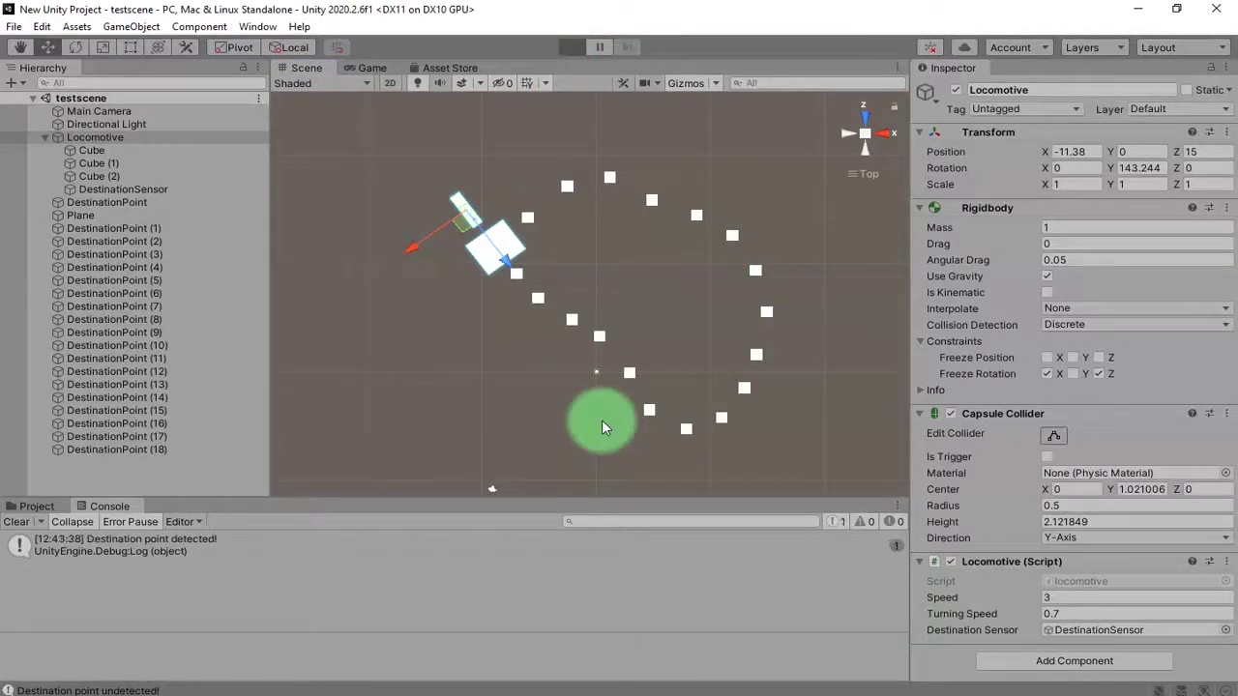
left_click(308, 69)
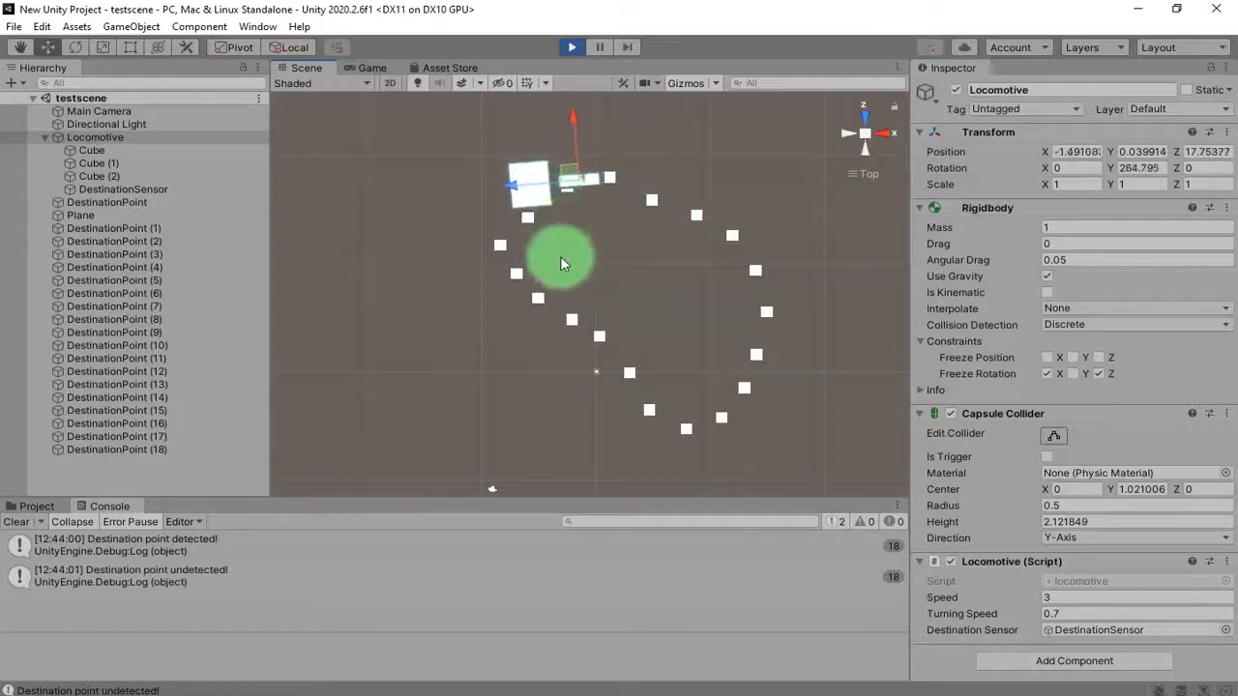
left_click(728, 417)
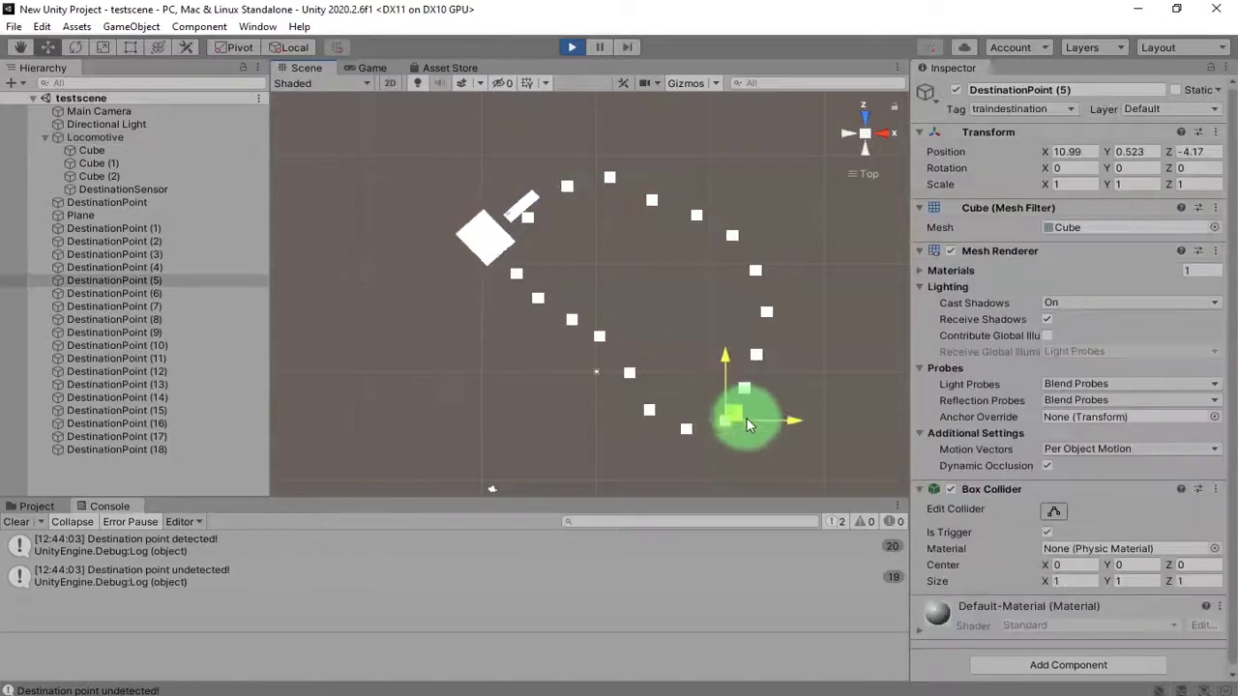
left_click(744, 389)
left_click_drag(759, 375, 782, 392)
left_click(757, 355)
left_click_drag(764, 346, 793, 355)
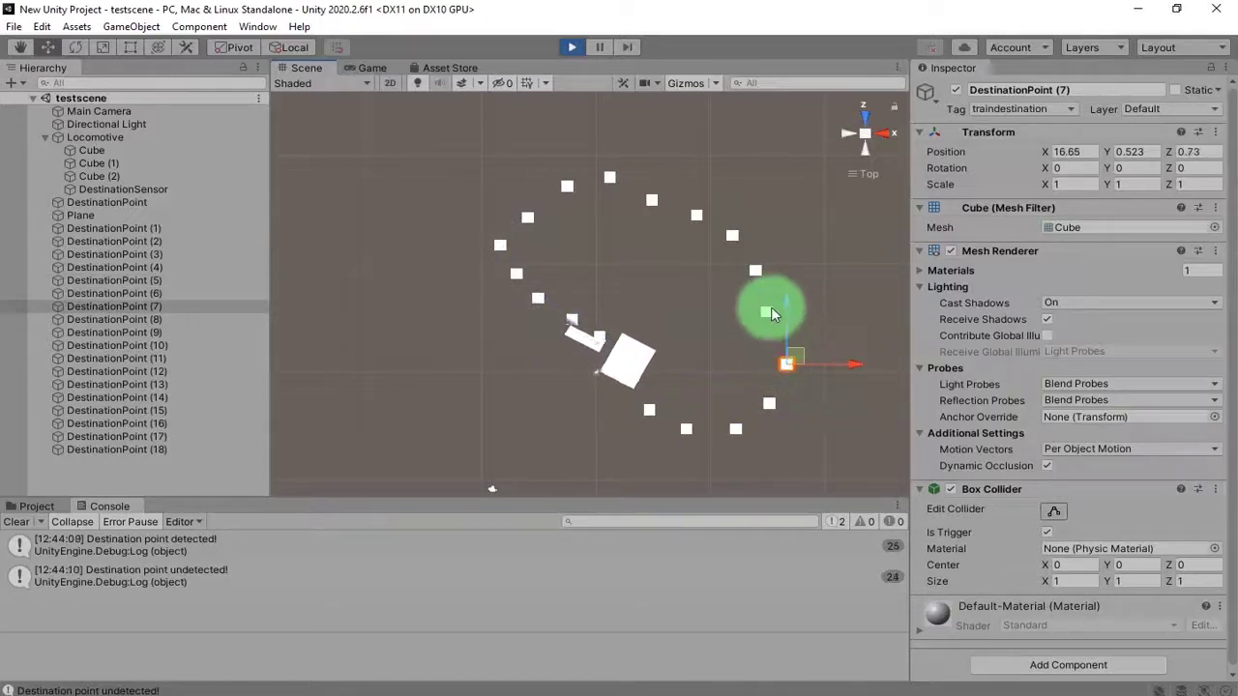
left_click(771, 307)
left_click_drag(781, 306, 799, 324)
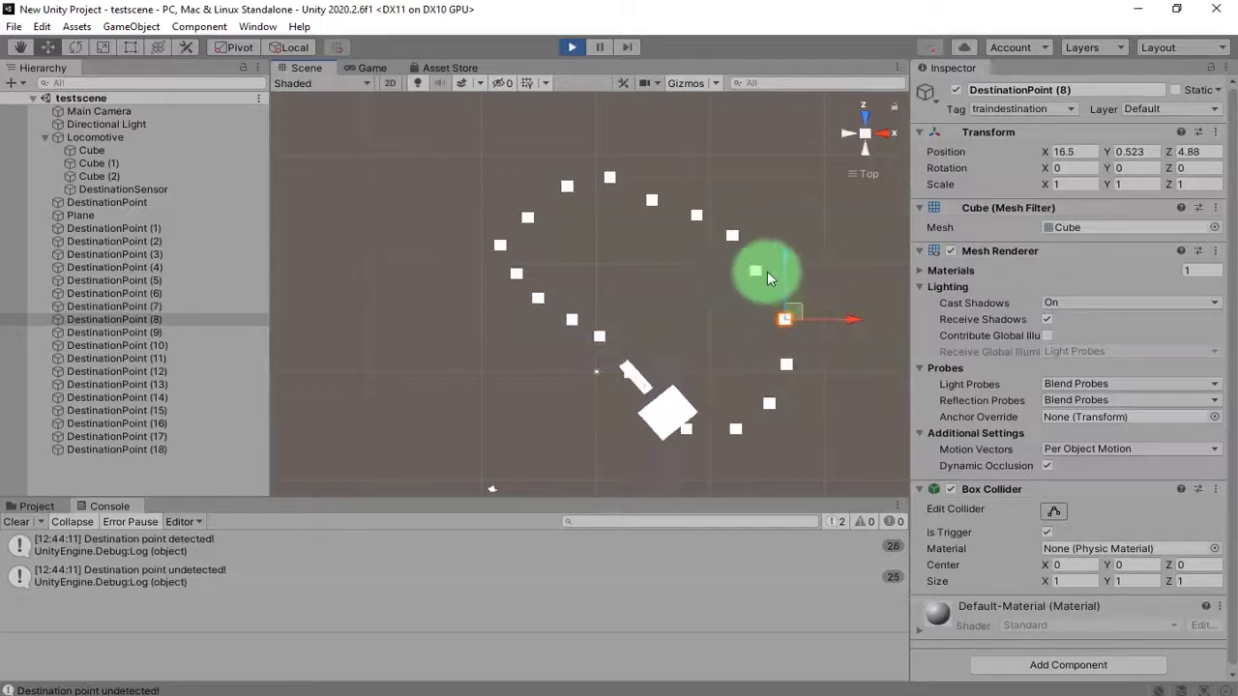
left_click(764, 268)
left_click_drag(764, 268, 785, 260)
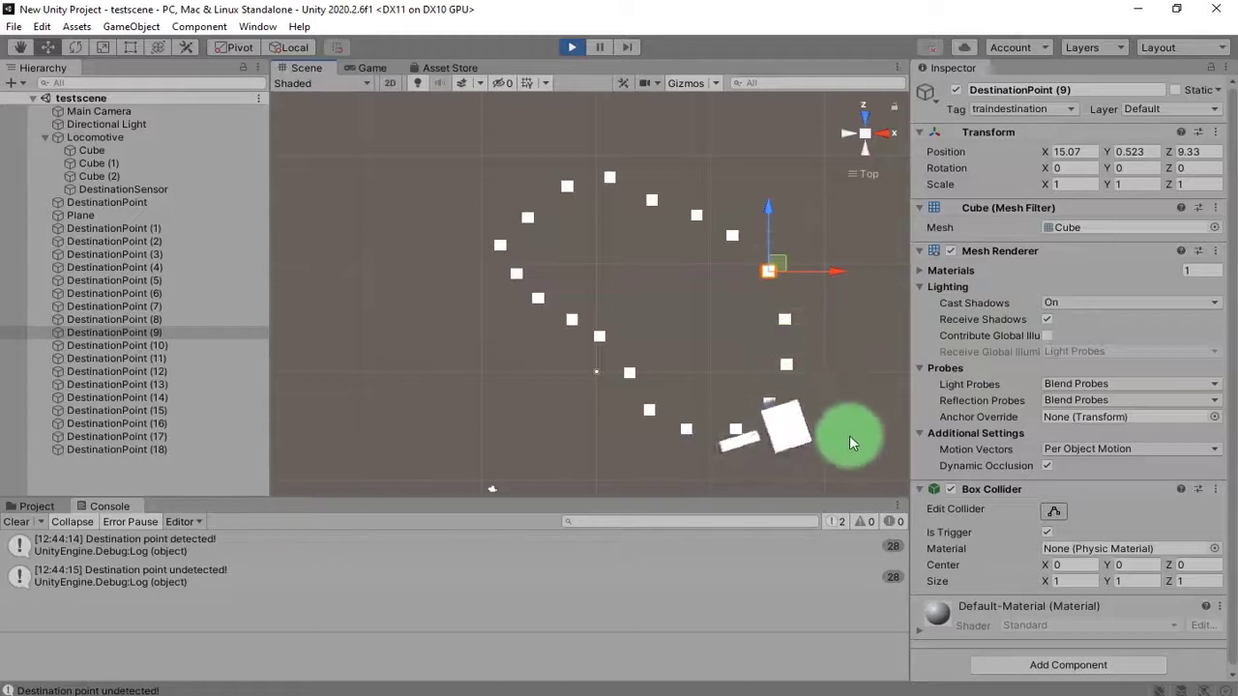